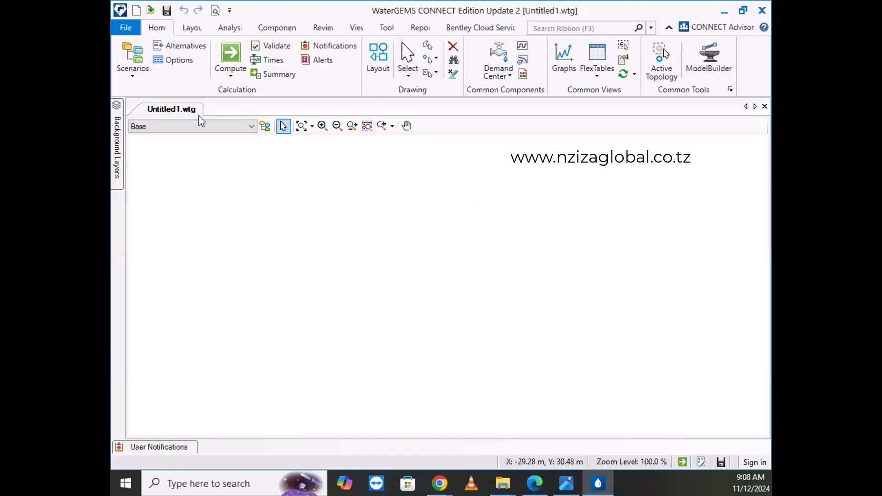
# - Open the program options and reset all units to the SI defaults, keeping SI as the default unit system for new hydraulic models
pyautogui.click(124, 28)
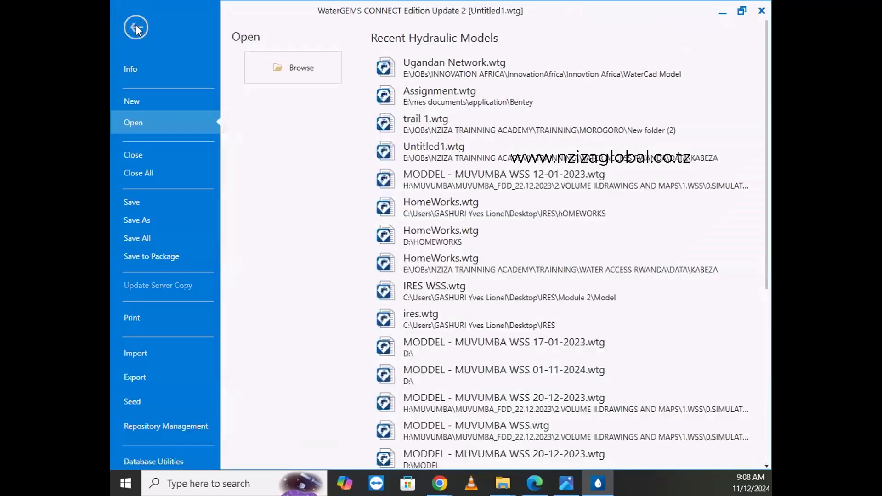
pyautogui.click(123, 14)
pyautogui.click(386, 27)
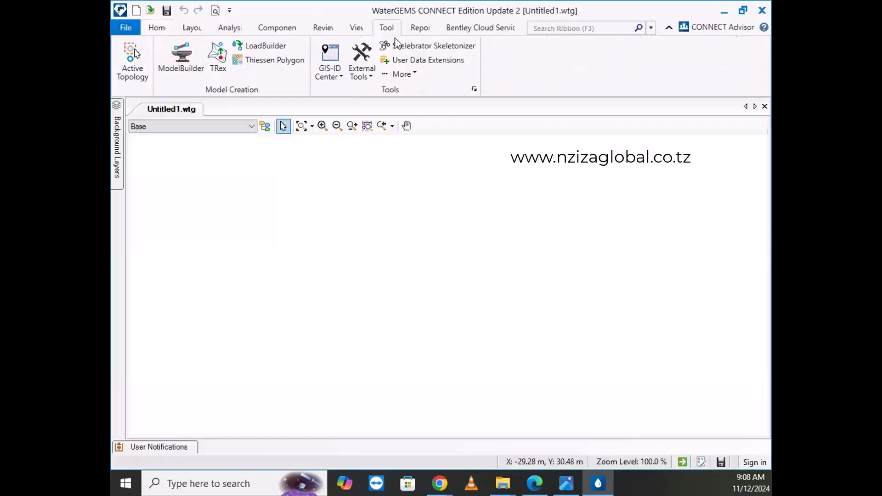
pyautogui.click(473, 90)
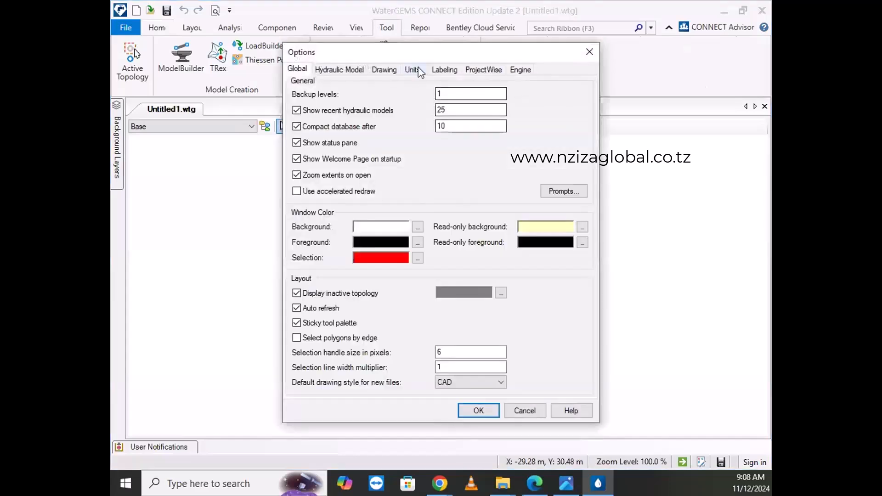
pyautogui.click(415, 70)
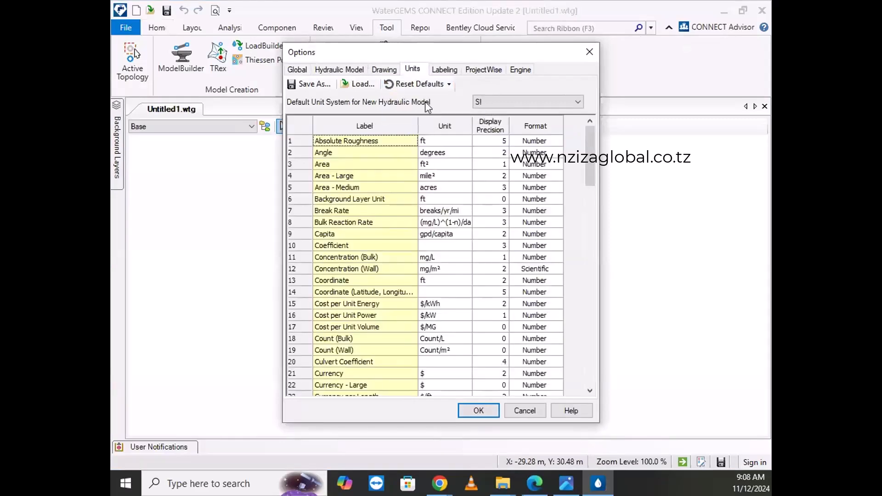
pyautogui.click(415, 83)
pyautogui.click(409, 100)
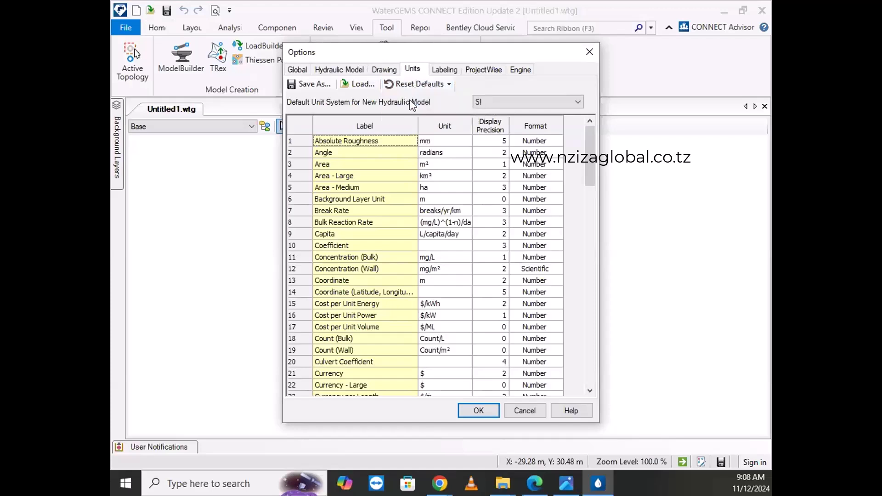
pyautogui.click(498, 101)
# - Review the units list for flow, diameter, pressure and velocity, and accept the options
pyautogui.scroll(-9, 428, 349)
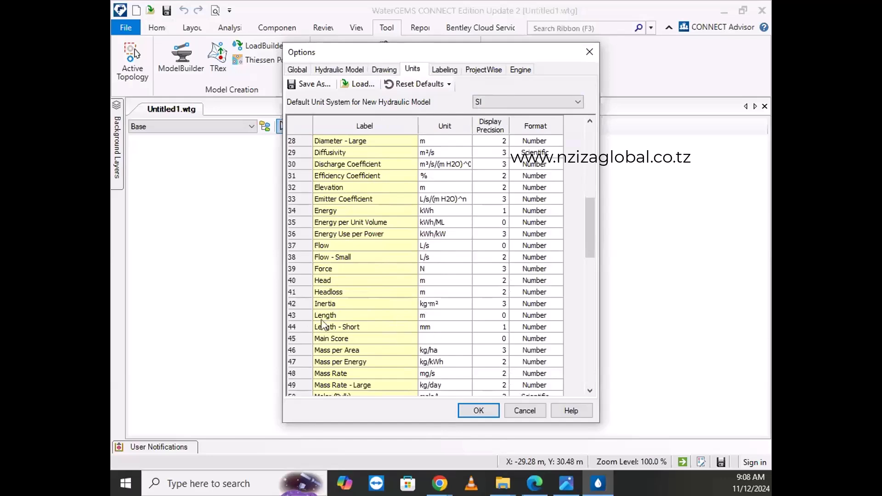
pyautogui.scroll(3, 324, 322)
pyautogui.click(329, 280)
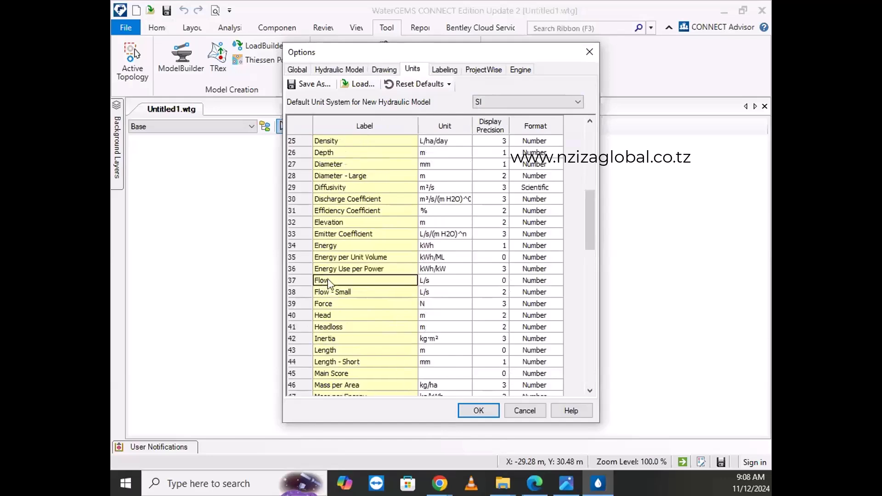
pyautogui.scroll(3, 356, 268)
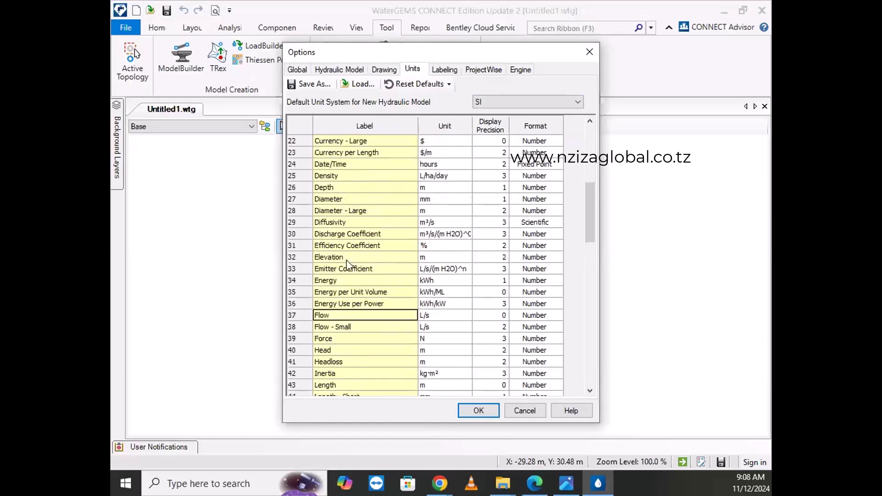
pyautogui.scroll(3, 363, 232)
pyautogui.click(363, 232)
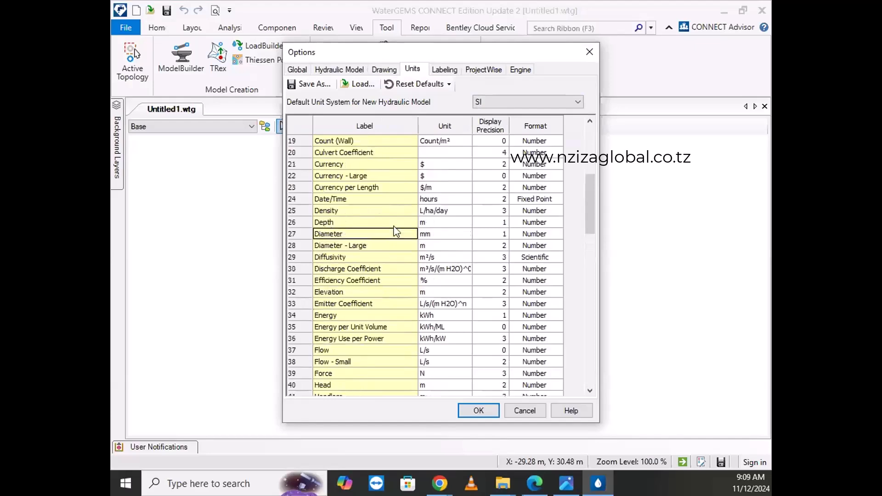
pyautogui.scroll(-9, 363, 257)
pyautogui.scroll(-5, 361, 297)
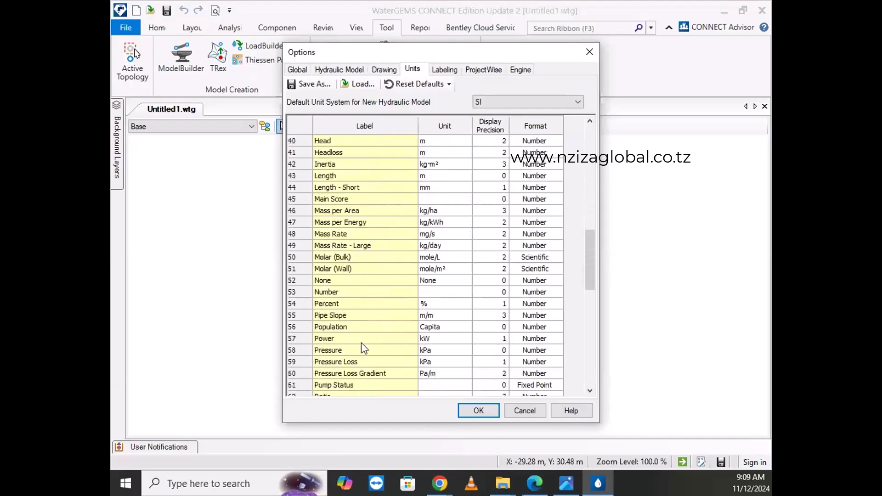
pyautogui.scroll(-7, 399, 374)
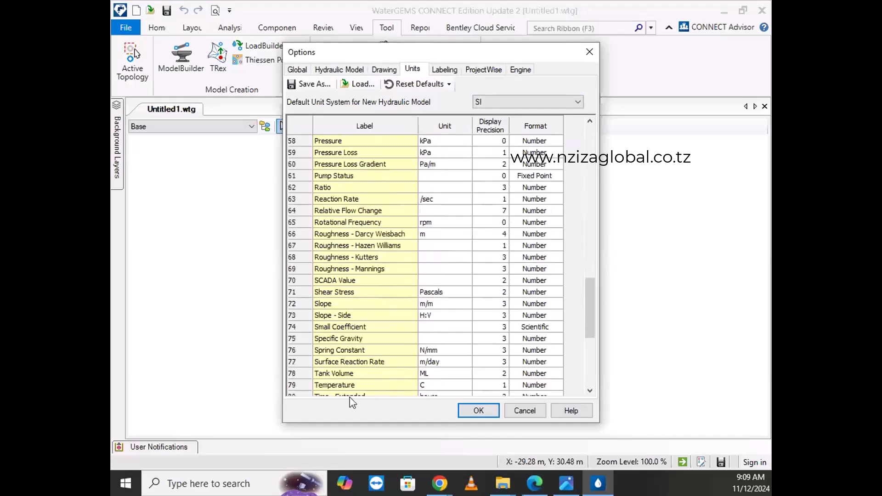
pyautogui.scroll(-4, 342, 376)
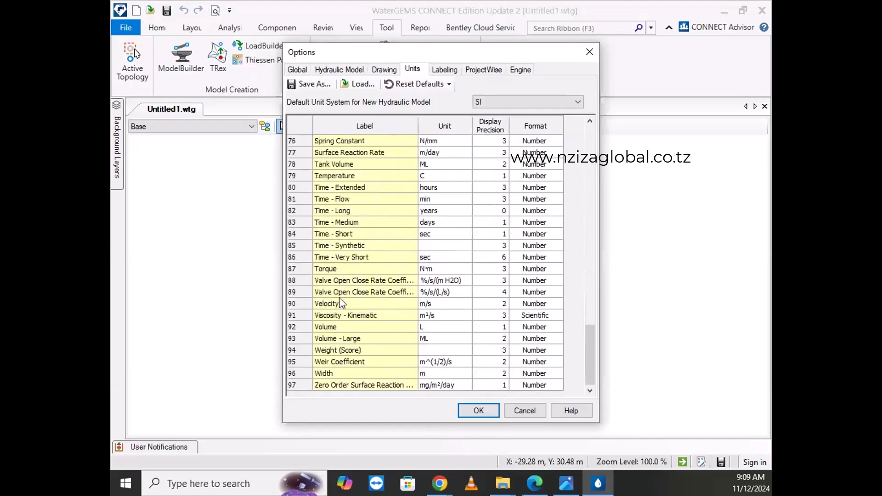
pyautogui.click(333, 305)
pyautogui.scroll(5, 361, 259)
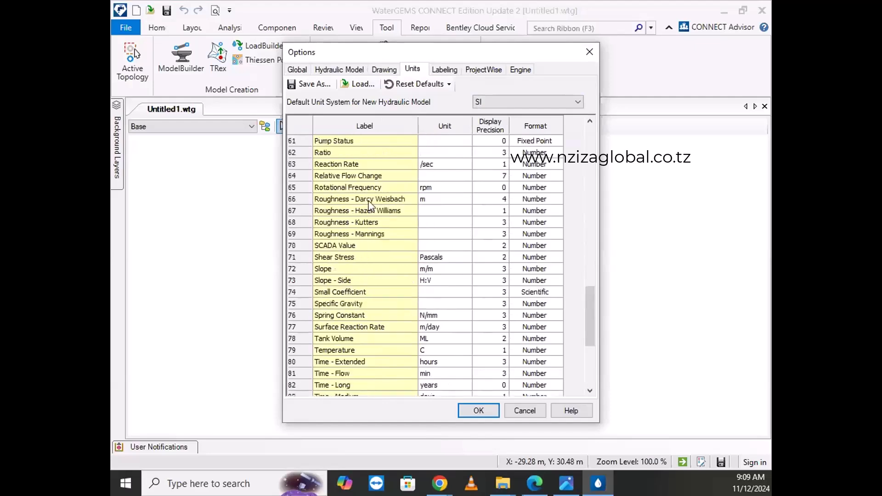
pyautogui.scroll(14, 366, 204)
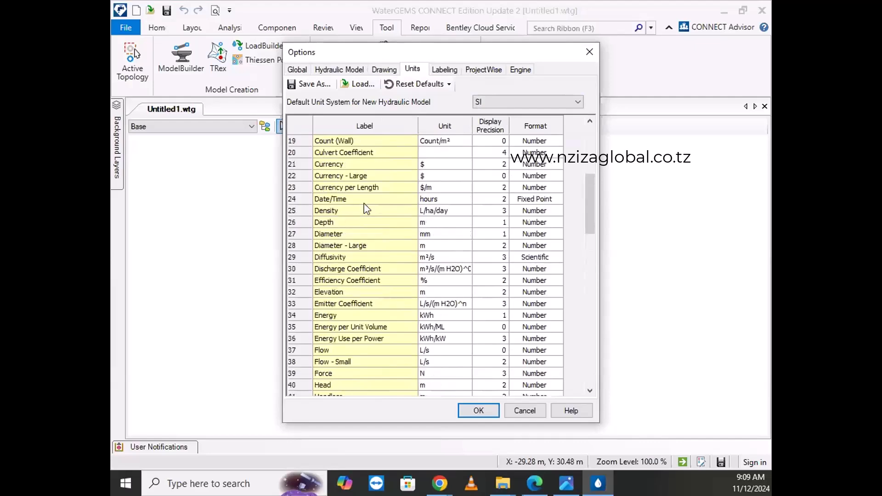
pyautogui.scroll(6, 366, 209)
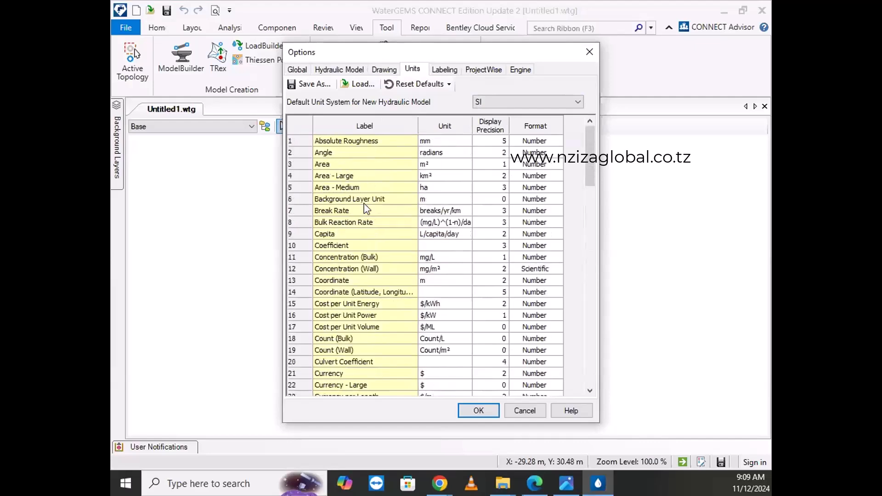
pyautogui.click(478, 412)
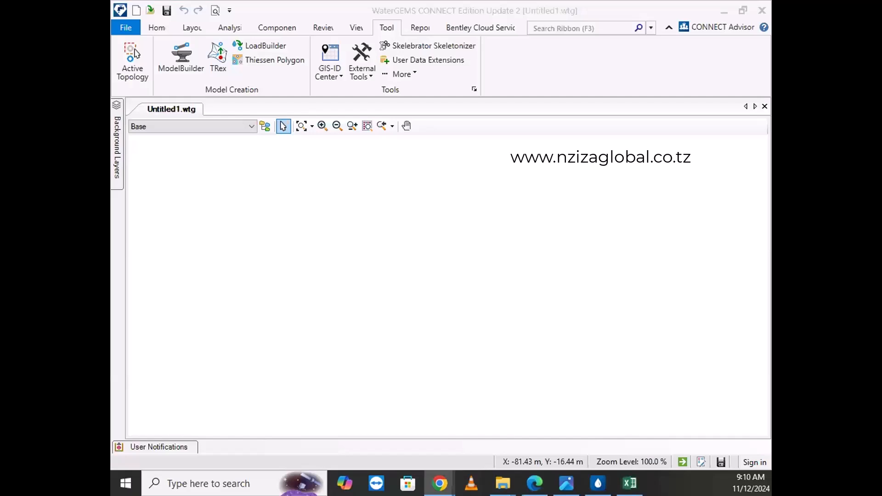
# - Switch to the Topographical survey workbook in Excel and examine the latitude, longitude, UTM northing and altitude columns of the Raw data sheet
pyautogui.hotkey('alt', 'Tab')
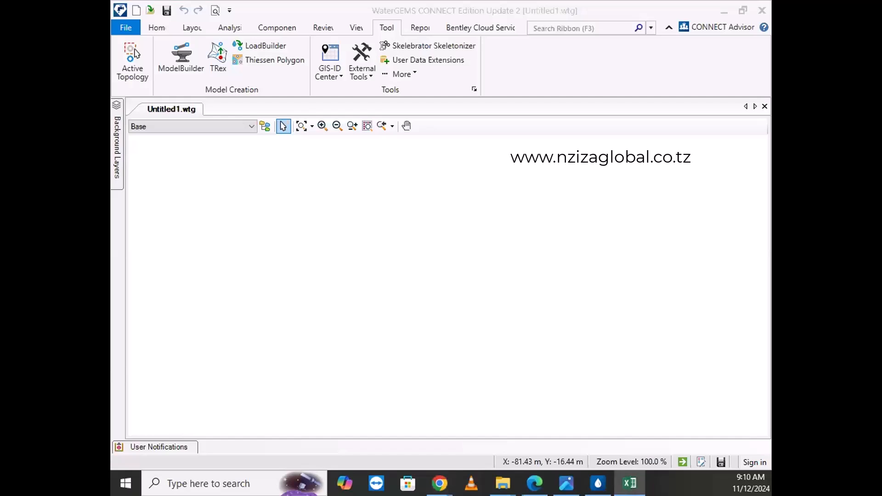
pyautogui.moveTo(27, 120); pyautogui.dragTo(452, 31)
pyautogui.click(706, 26)
pyautogui.scroll(20, 264, 247)
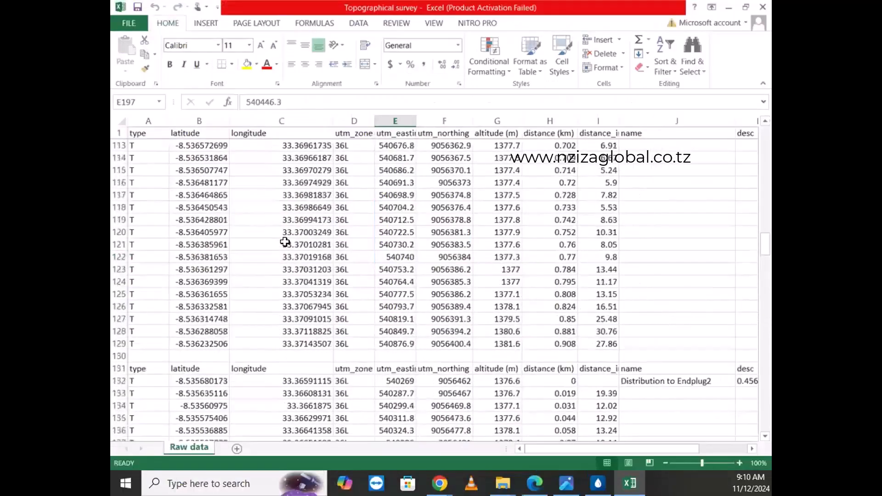
pyautogui.scroll(20, 264, 246)
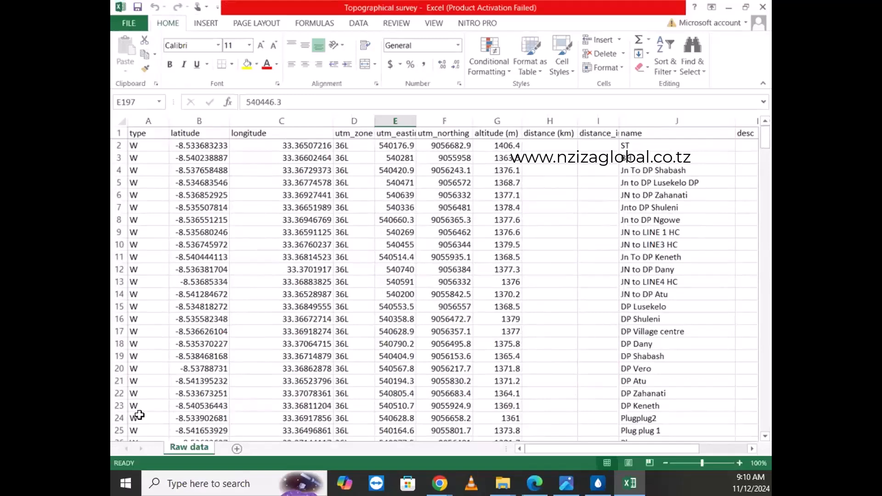
pyautogui.scroll(-13, 249, 320)
pyautogui.scroll(13, 249, 320)
pyautogui.click(179, 133)
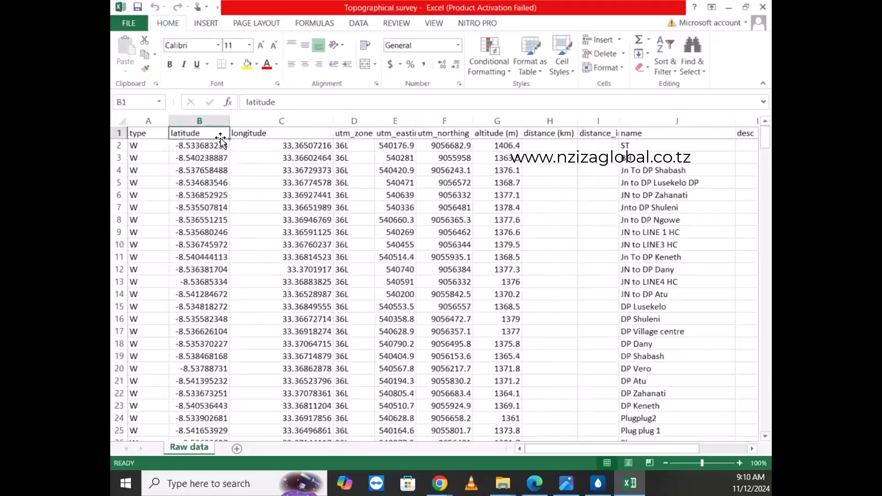
pyautogui.click(243, 135)
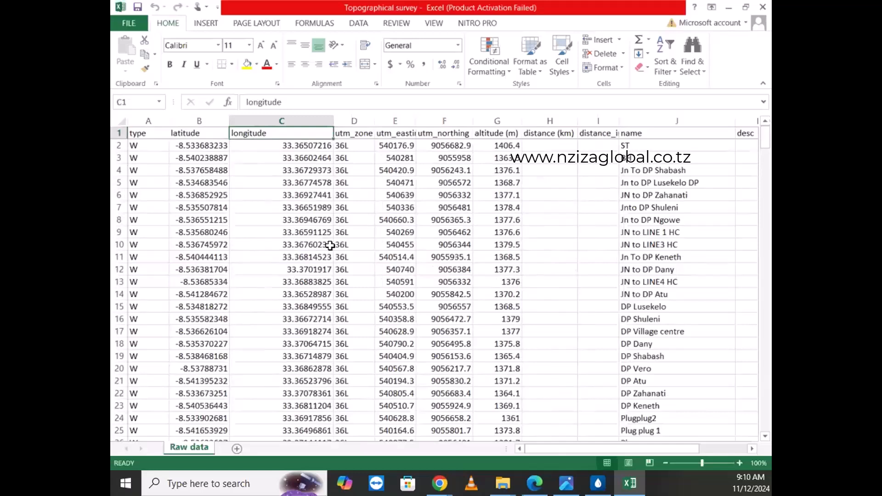
pyautogui.click(481, 138)
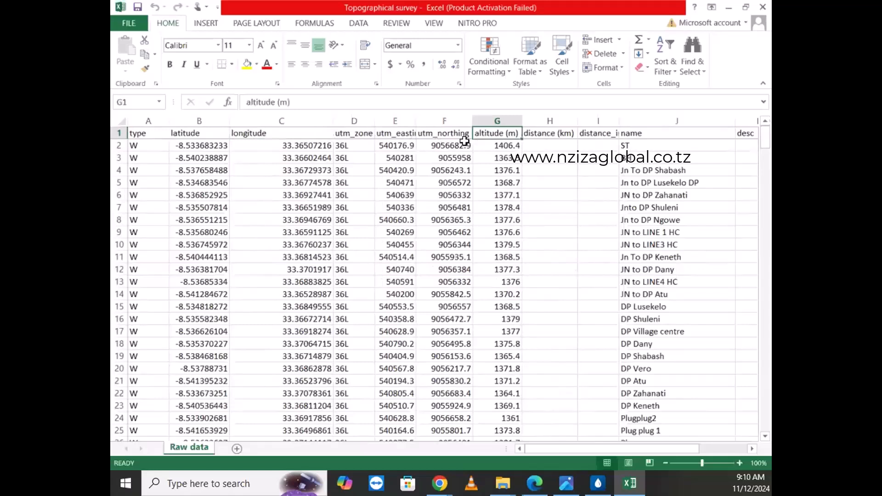
pyautogui.click(465, 142)
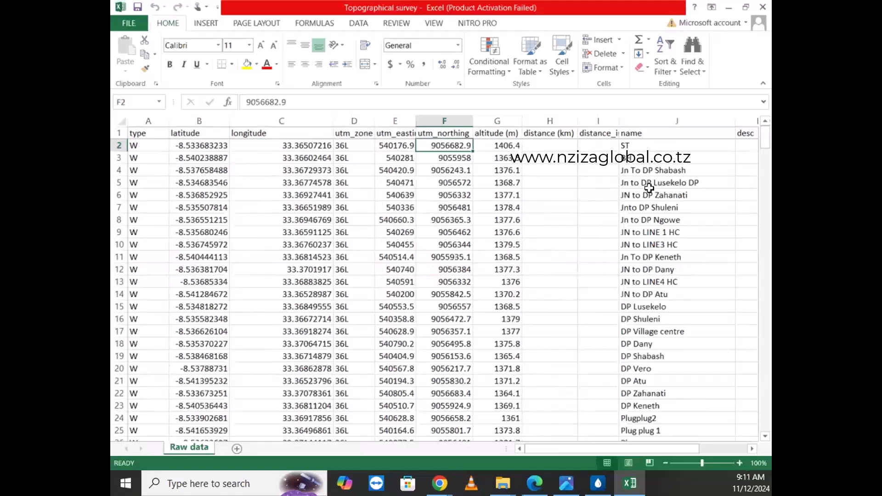
# - Examine the name column of the survey waypoints, covering the ST, BH, junction (JN) and DP entries
pyautogui.click(636, 157)
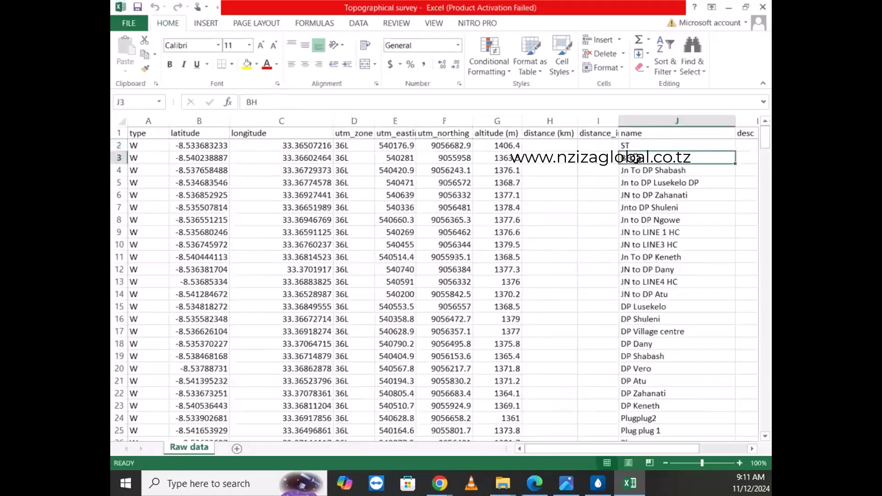
pyautogui.click(627, 147)
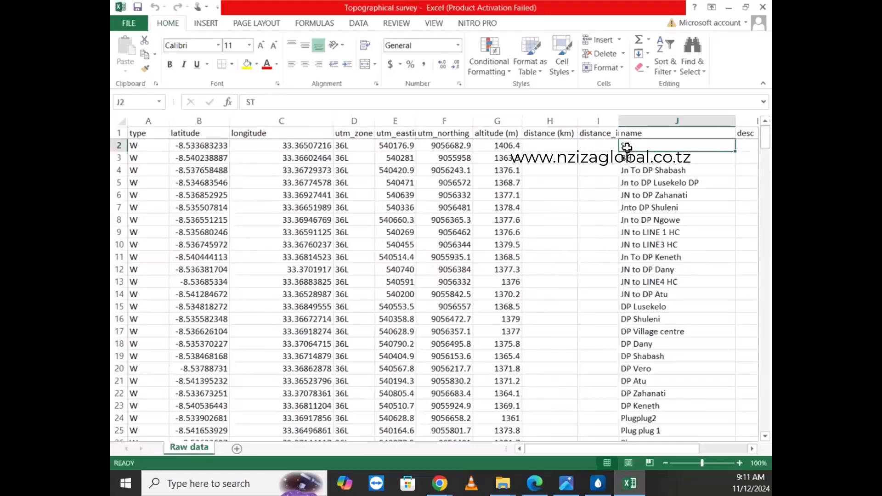
pyautogui.click(632, 158)
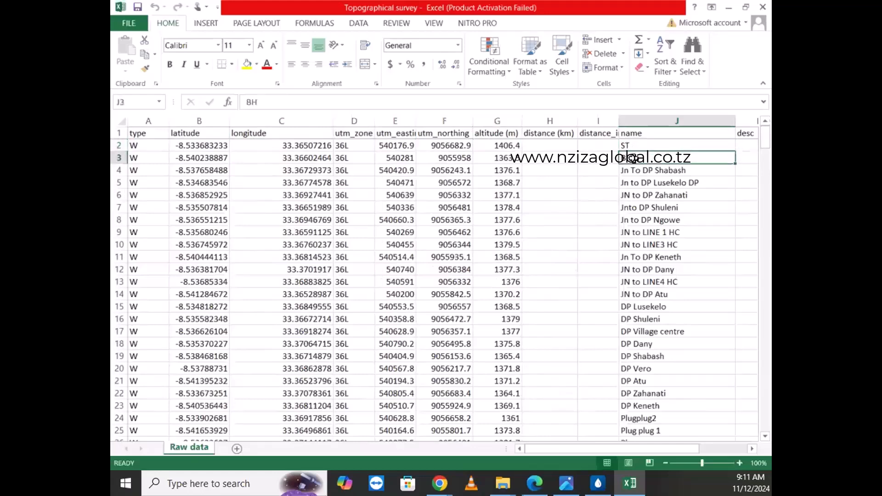
pyautogui.click(637, 171)
pyautogui.click(641, 183)
pyautogui.click(644, 207)
pyautogui.click(647, 232)
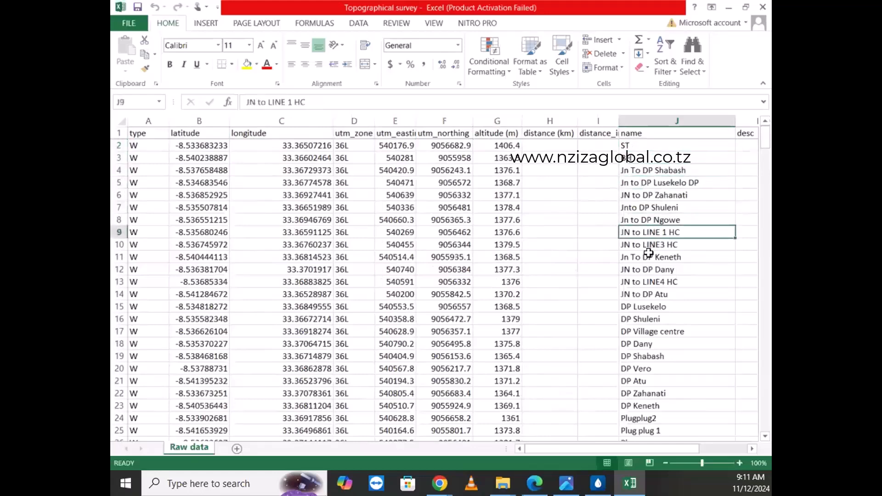
pyautogui.click(649, 256)
pyautogui.scroll(-1, 649, 256)
pyautogui.click(643, 294)
pyautogui.click(639, 332)
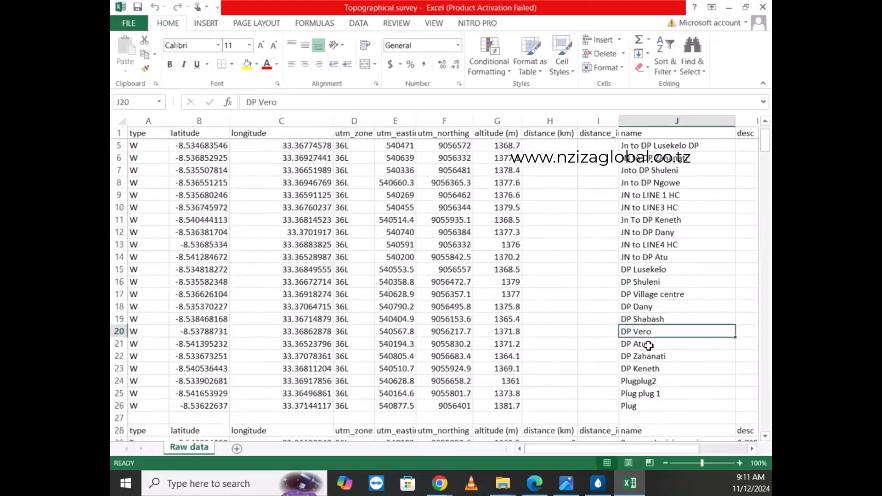
pyautogui.scroll(1, 649, 346)
pyautogui.click(636, 158)
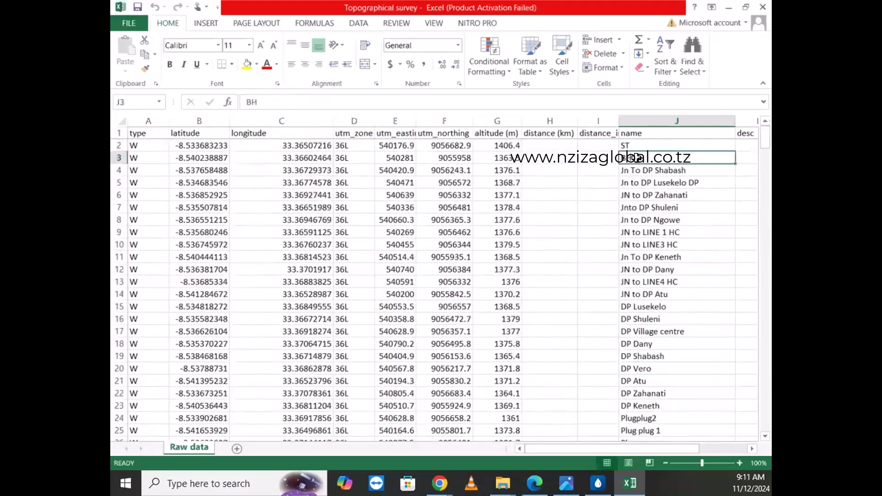
pyautogui.click(633, 146)
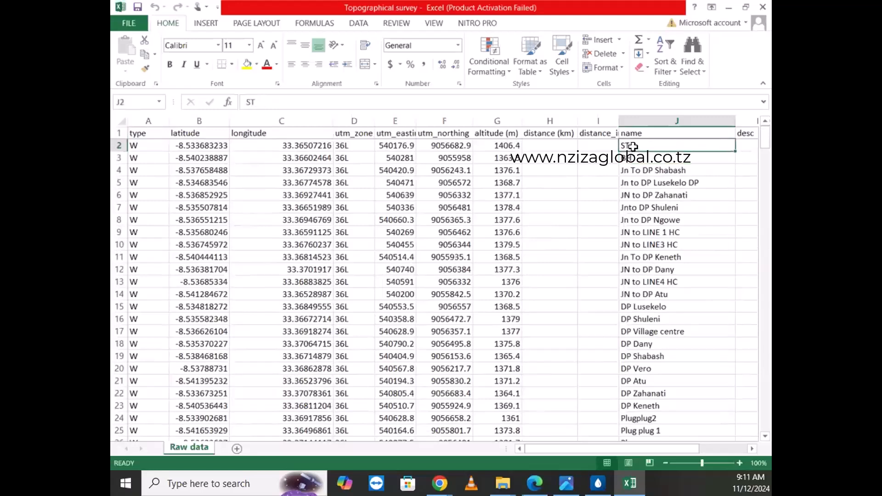
pyautogui.click(636, 247)
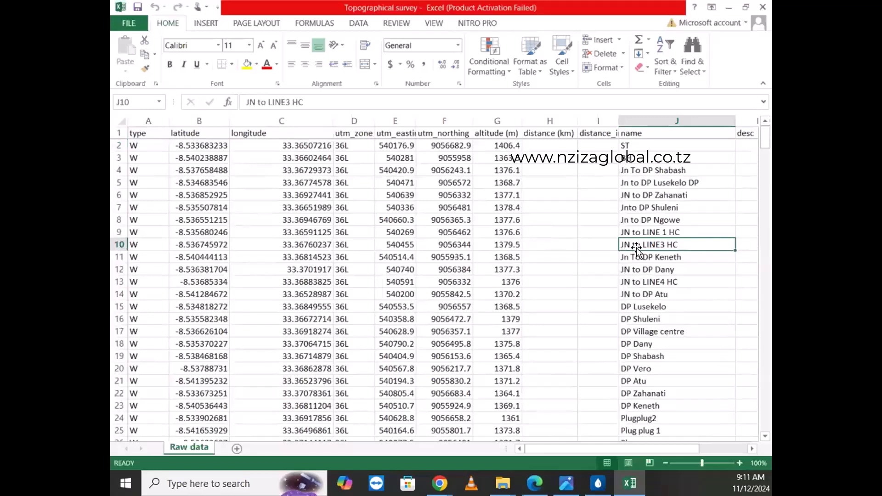
pyautogui.click(636, 318)
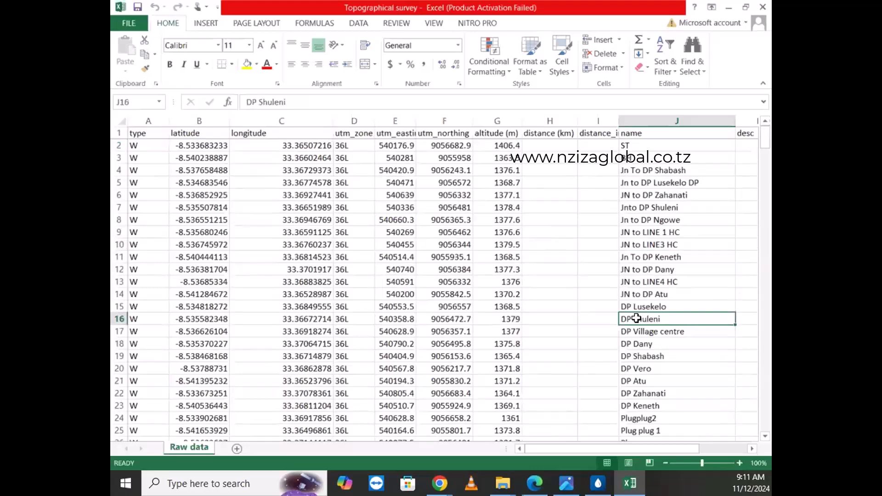
# - Look through the remaining waypoints and the proposed raising main's track points, and close the survey workbook
pyautogui.scroll(-2, 639, 349)
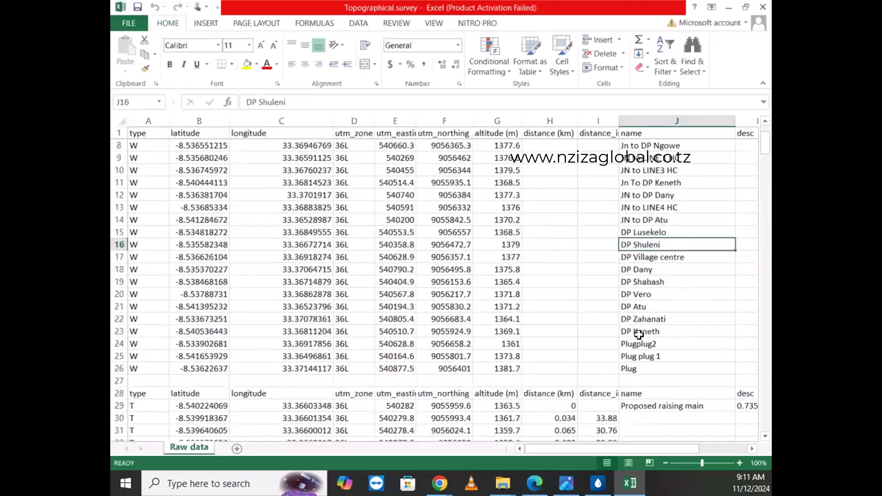
pyautogui.scroll(-5, 638, 334)
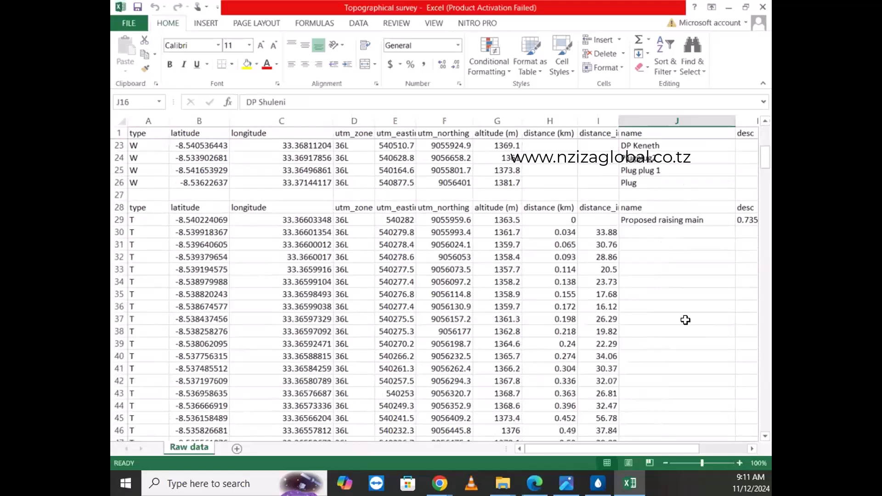
pyautogui.click(760, 6)
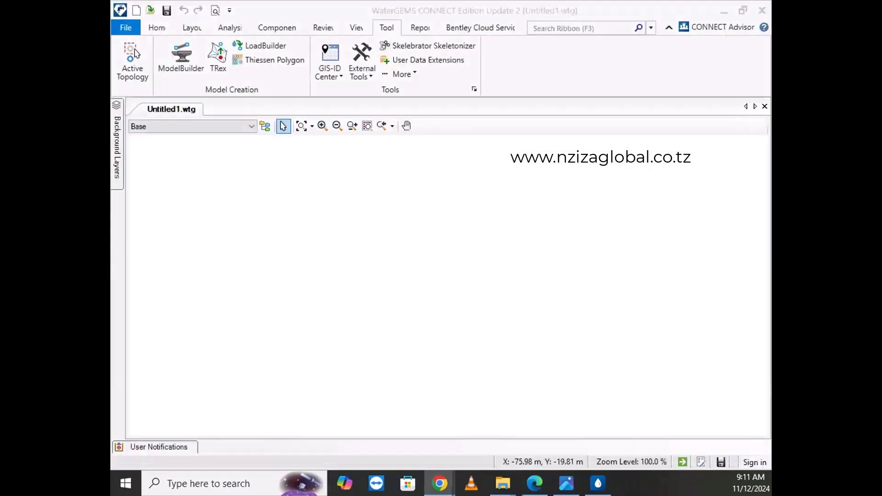
# - Switch to File Explorer, open the Task Two folder and look over its Demand, Junction, Resevoir and Tank workbooks
pyautogui.click(724, 10)
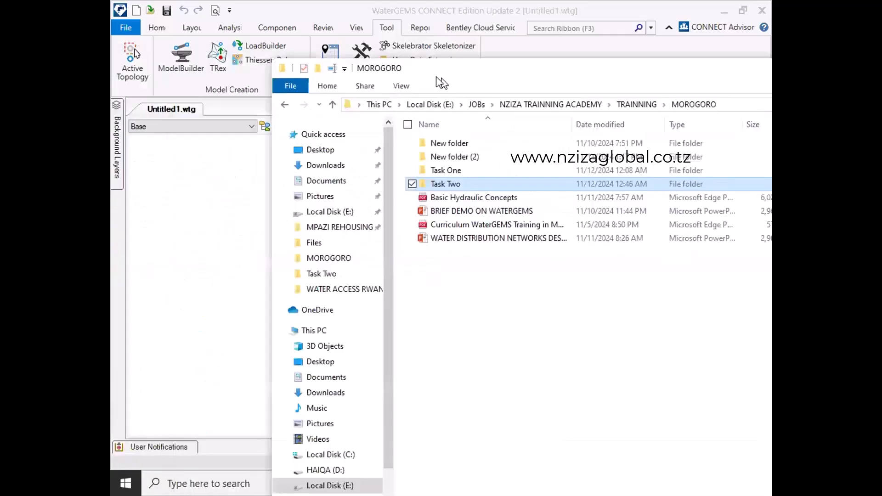
pyautogui.doubleClick(351, 157)
pyautogui.click(346, 131)
pyautogui.click(352, 145)
pyautogui.click(345, 174)
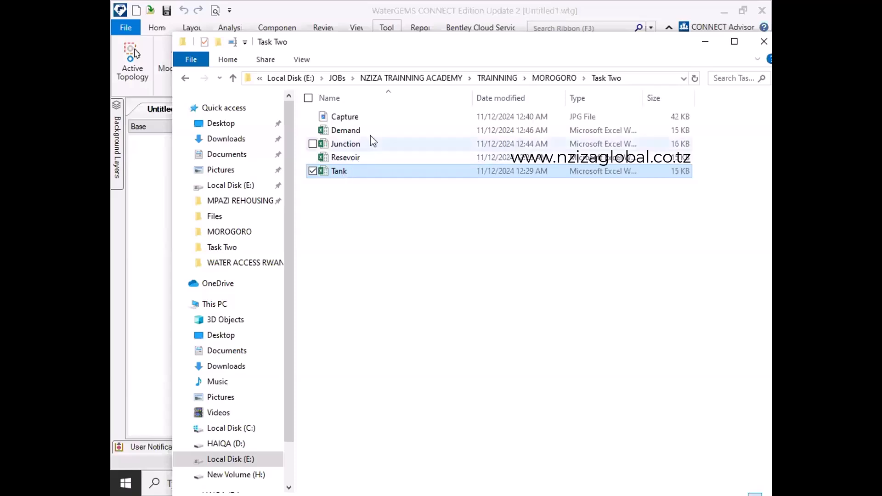
# - Open the Junction workbook, examine its ID, X, Y, Elevation and Label columns, and close it
pyautogui.doubleClick(360, 147)
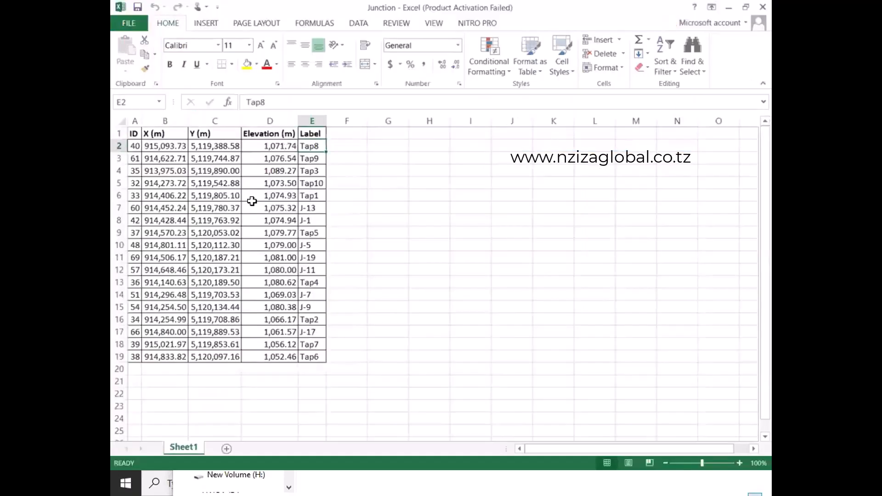
pyautogui.click(252, 200)
pyautogui.click(134, 143)
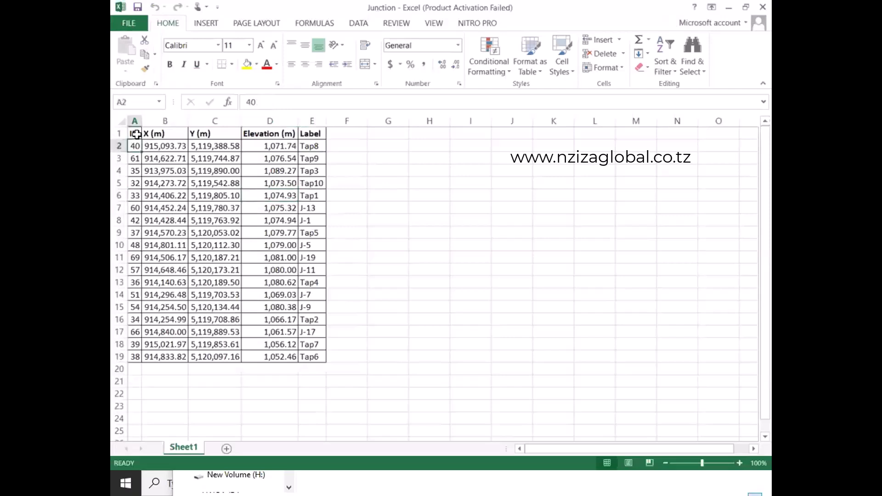
pyautogui.click(137, 134)
pyautogui.click(161, 138)
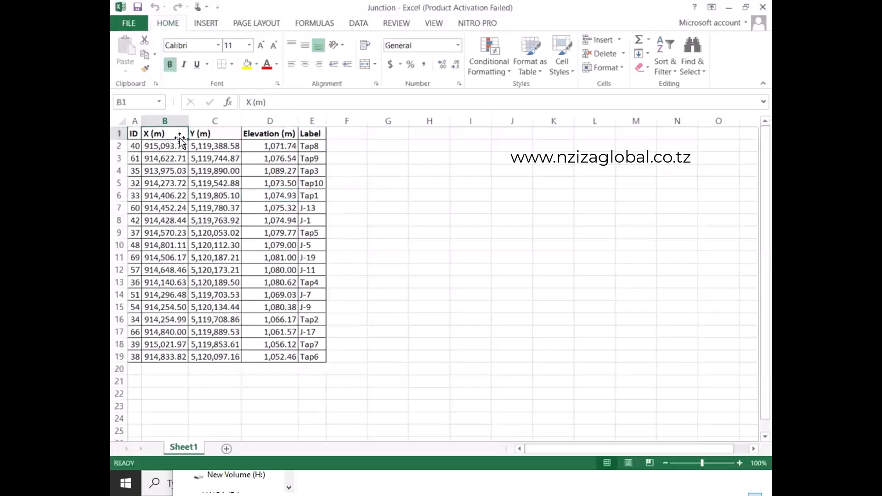
pyautogui.click(589, 97)
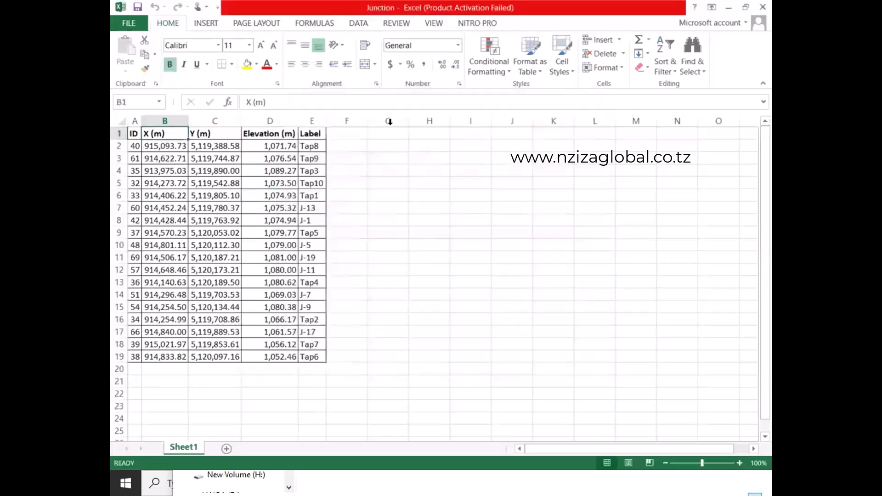
pyautogui.click(264, 134)
pyautogui.click(314, 134)
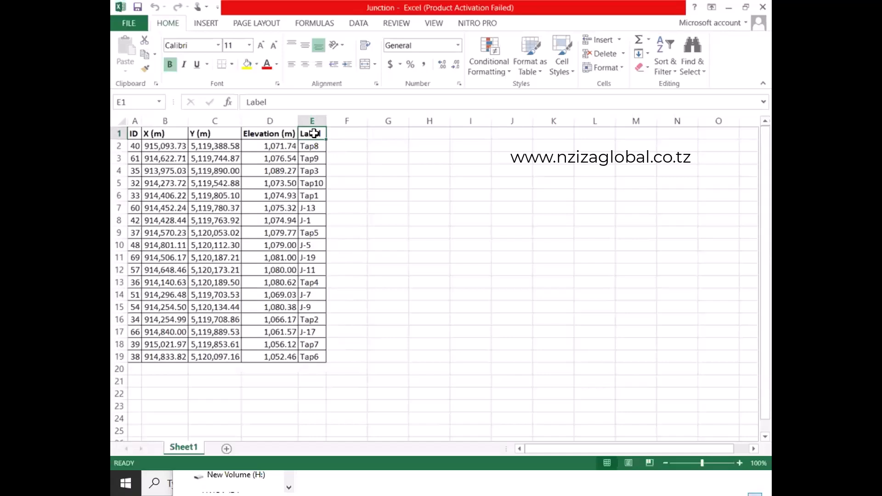
pyautogui.click(312, 171)
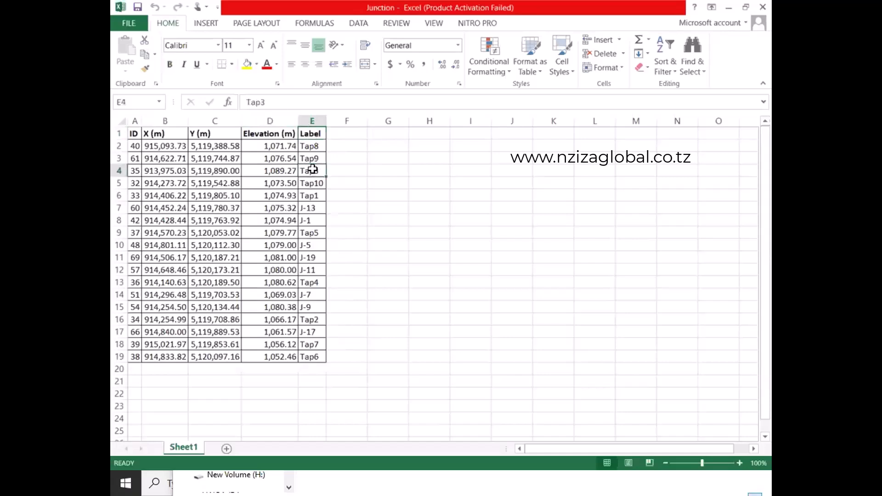
pyautogui.click(757, 10)
# - Open the Tank workbook and examine the tank's X and Y coordinates, label and ground elevation
pyautogui.doubleClick(342, 177)
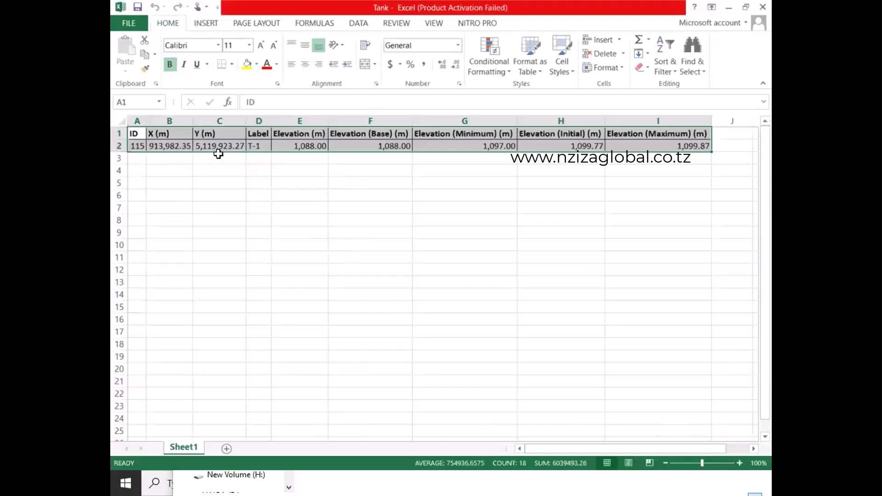
pyautogui.click(590, 97)
pyautogui.click(171, 146)
pyautogui.click(207, 147)
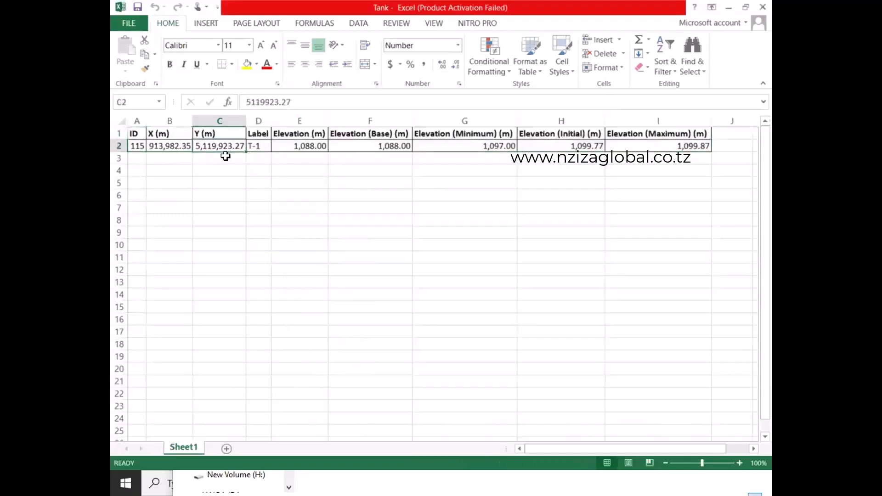
pyautogui.click(307, 148)
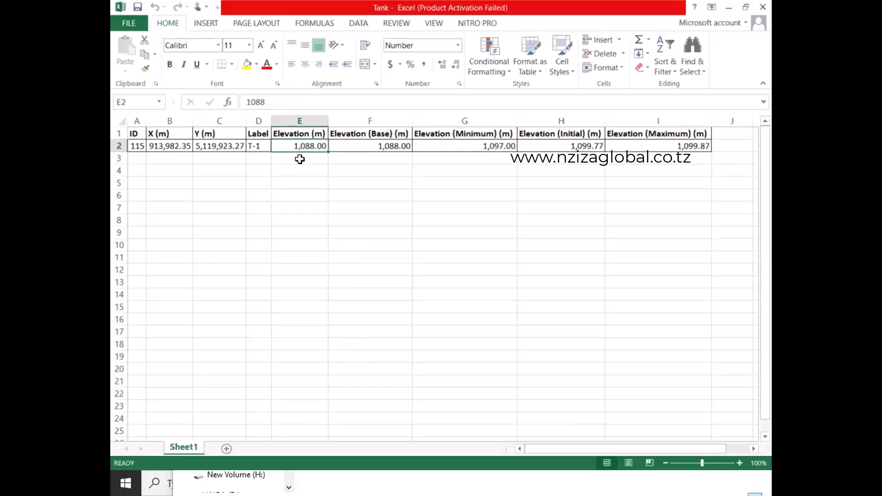
pyautogui.click(180, 148)
pyautogui.click(217, 148)
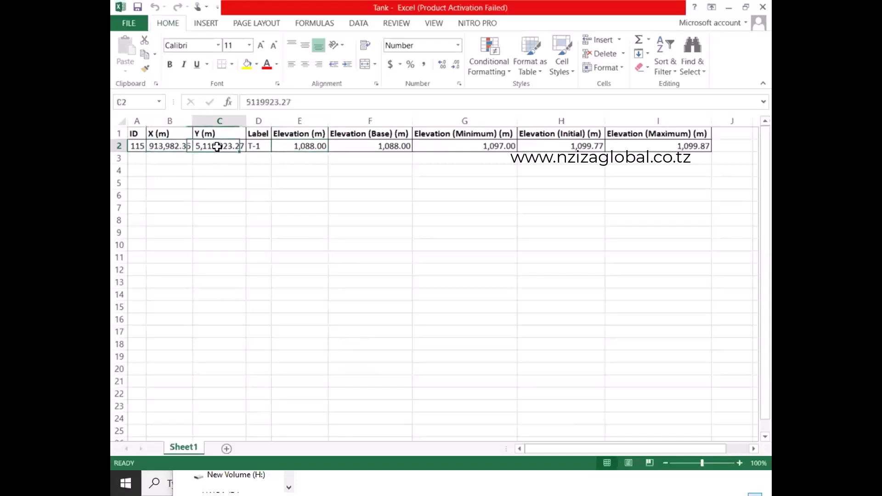
pyautogui.click(264, 147)
# - Examine the tank's base, minimum, initial and maximum elevation columns, and close the Tank workbook
pyautogui.click(403, 148)
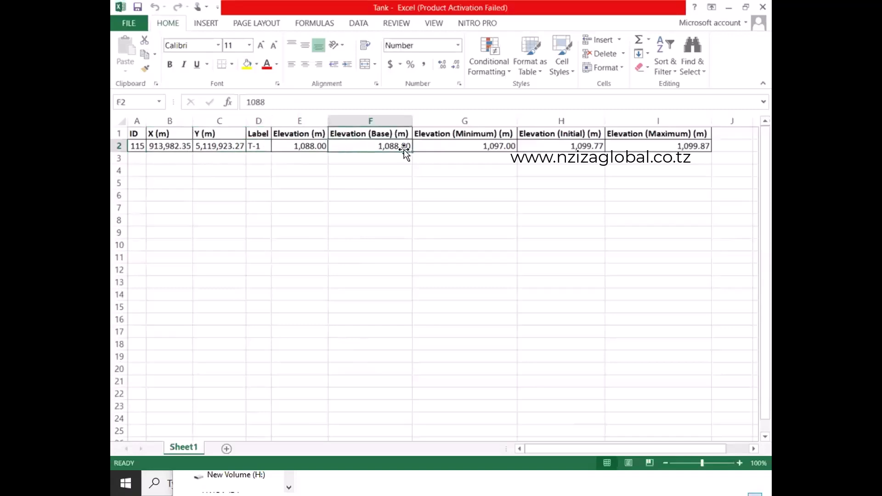
pyautogui.click(455, 147)
pyautogui.click(458, 158)
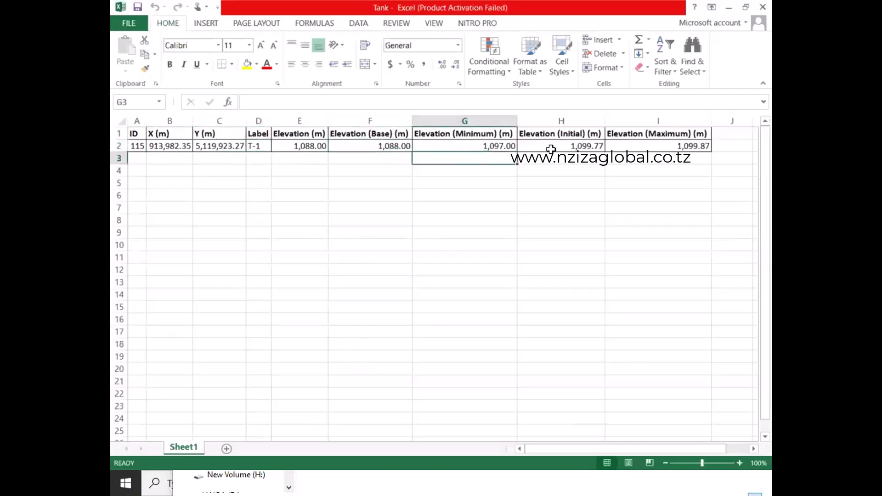
pyautogui.click(745, 138)
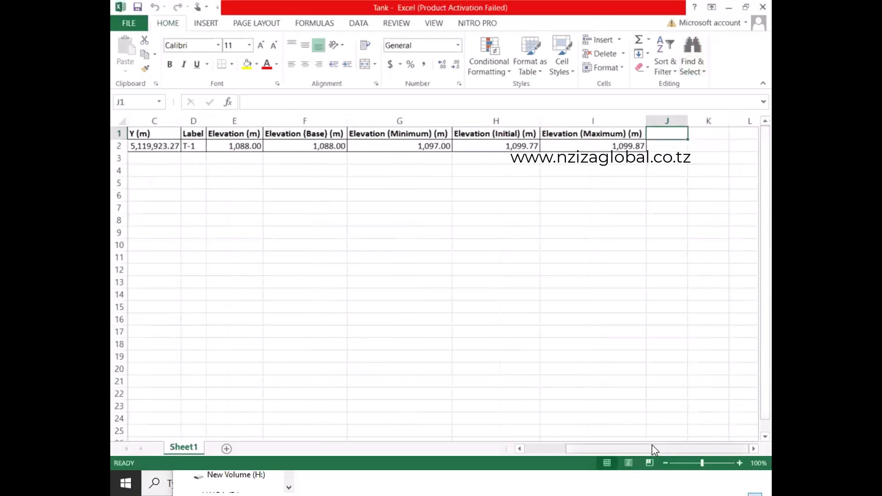
pyautogui.moveTo(640, 450); pyautogui.dragTo(596, 450)
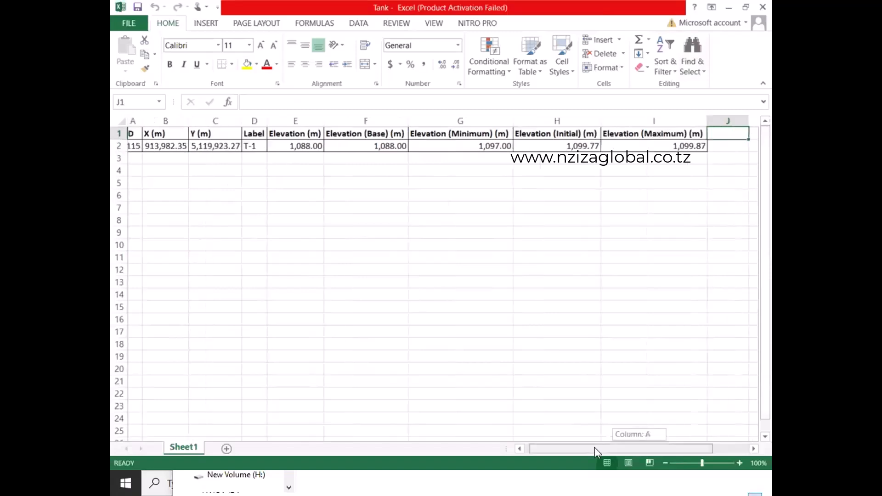
pyautogui.click(202, 148)
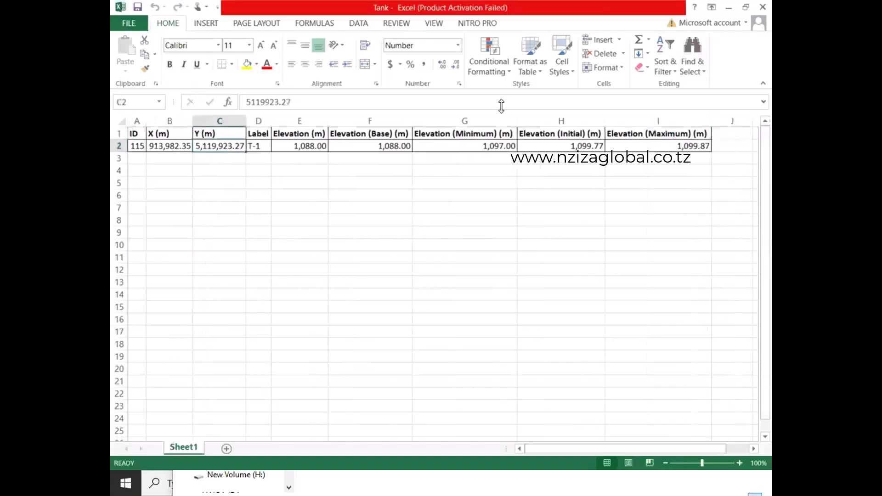
pyautogui.click(764, 8)
# - Open the Resevoir workbook, examine the reservoir's X, Y, elevation and label values, and close it
pyautogui.click(358, 157)
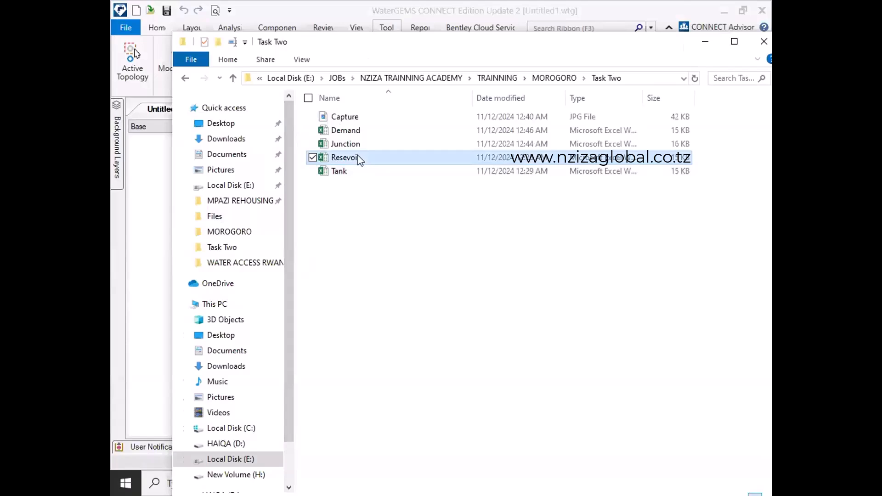
pyautogui.doubleClick(358, 157)
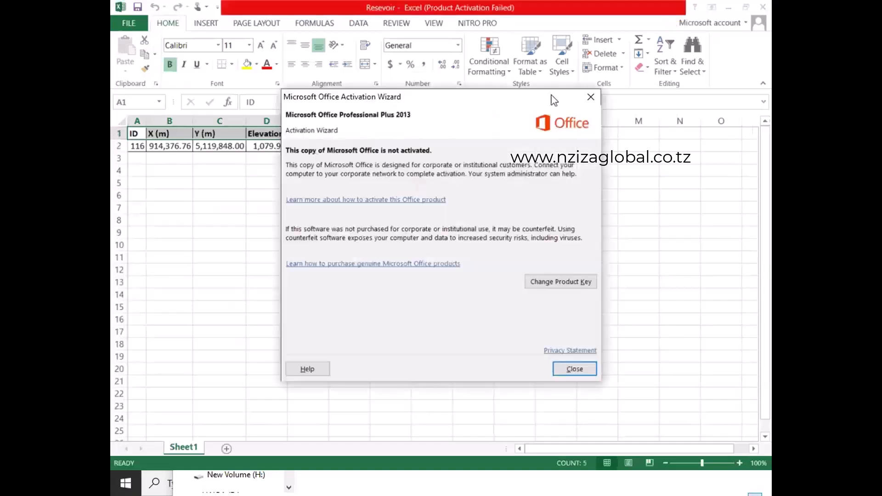
pyautogui.click(591, 94)
pyautogui.click(177, 146)
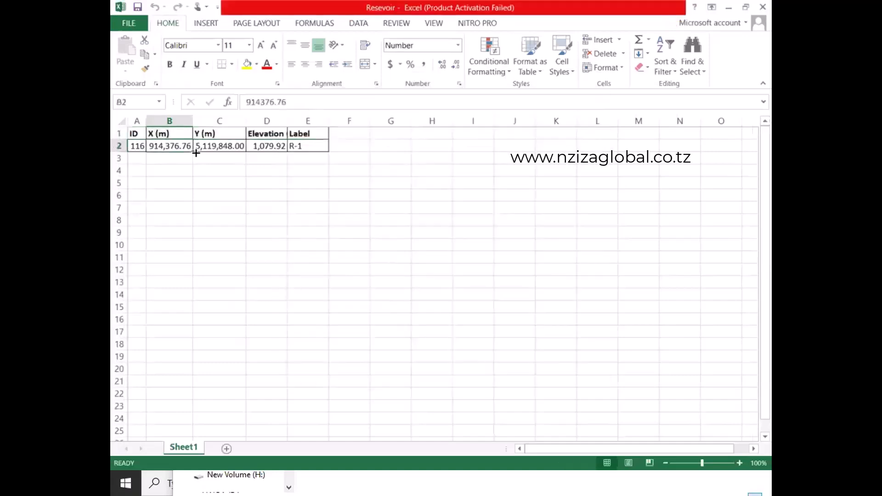
pyautogui.click(219, 146)
pyautogui.click(268, 146)
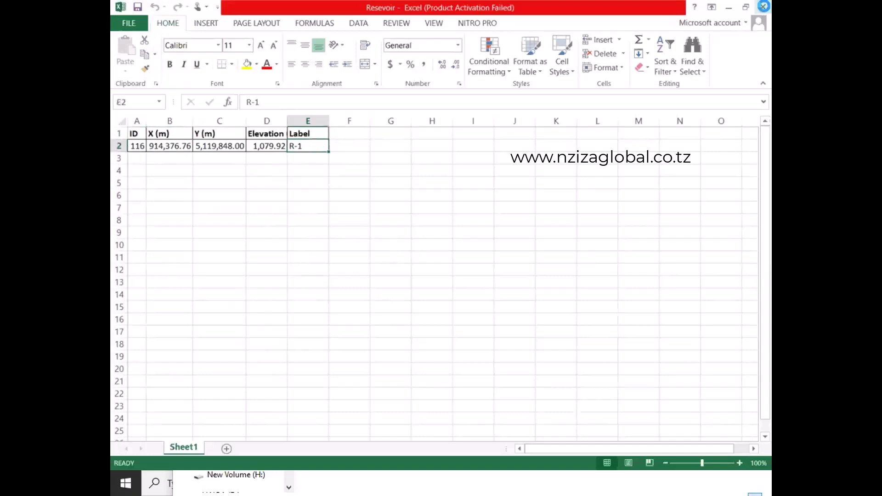
pyautogui.click(763, 7)
# - Reopen the Junction workbook, examine the tap labels and their IDs, and close it
pyautogui.click(356, 147)
pyautogui.doubleClick(358, 147)
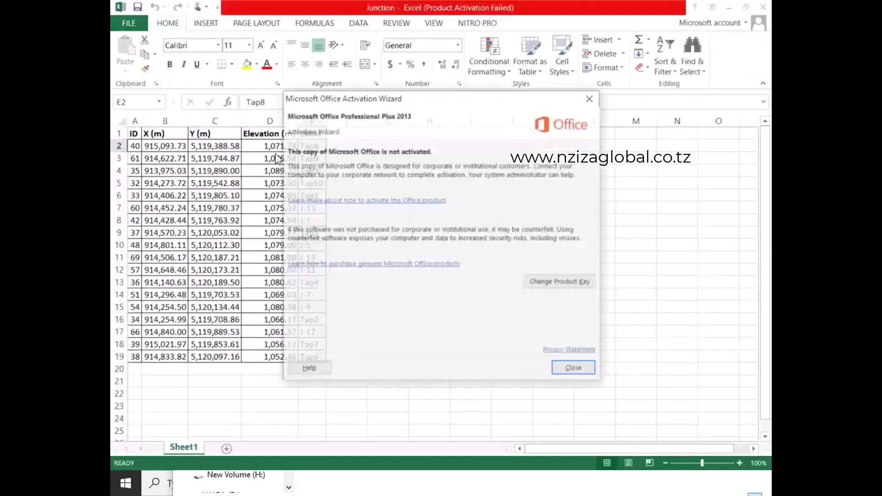
pyautogui.click(590, 97)
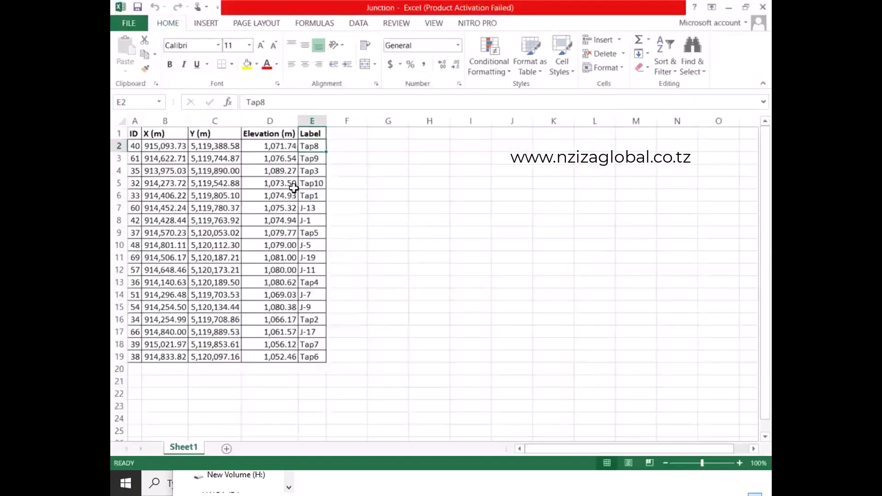
pyautogui.moveTo(312, 146); pyautogui.dragTo(319, 185)
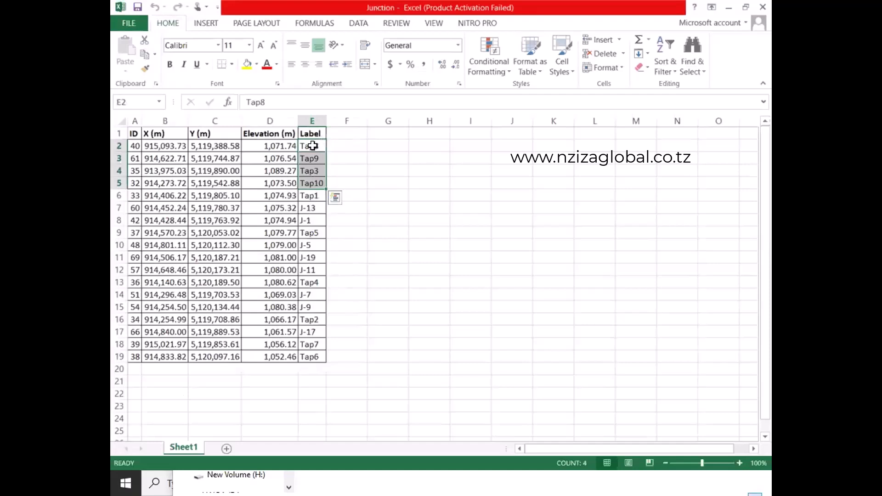
pyautogui.click(312, 146)
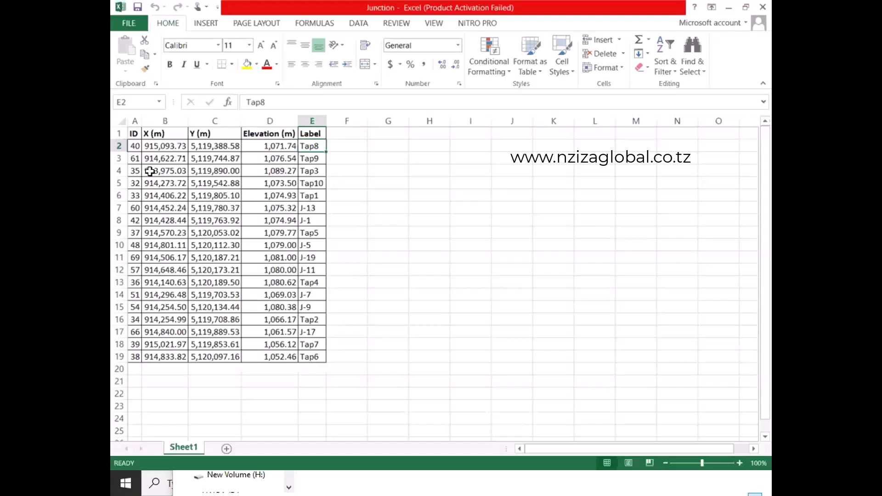
pyautogui.click(133, 147)
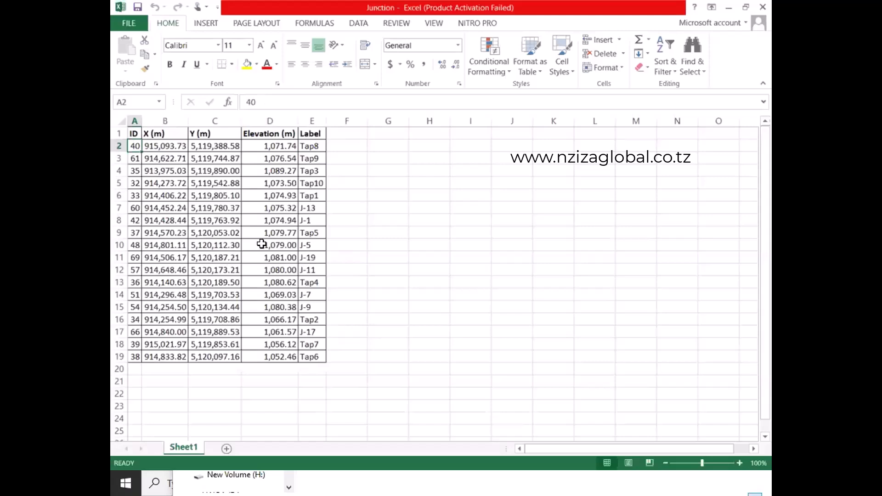
pyautogui.click(758, 8)
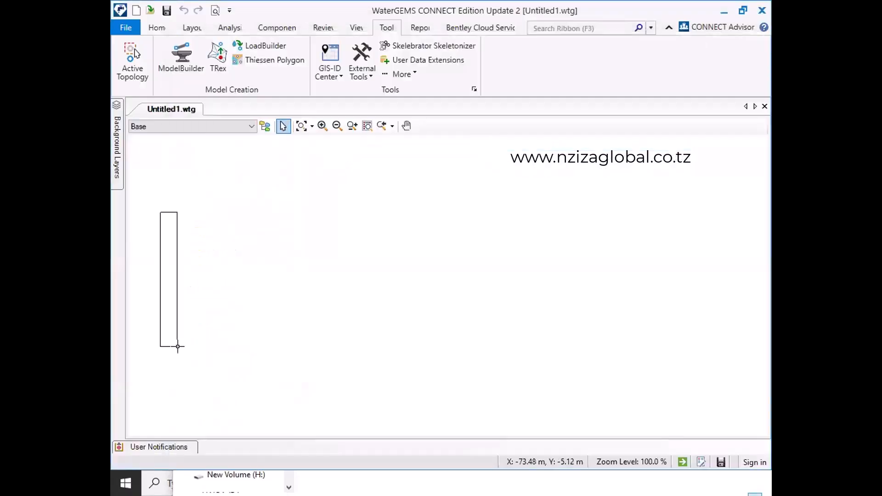
# - In WaterGEMS, place a single junction in the empty drawing at about X -37 m, Y 19 m and finish the placement
pyautogui.moveTo(177, 347); pyautogui.dragTo(217, 333)
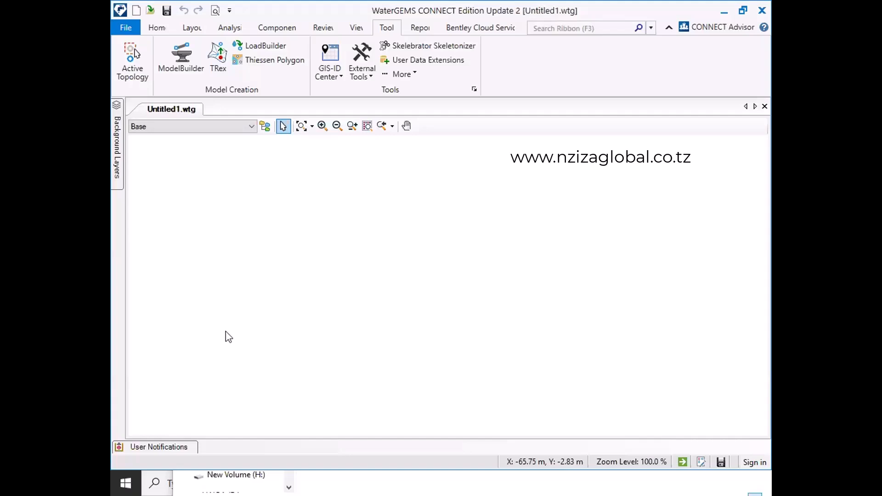
pyautogui.click(184, 30)
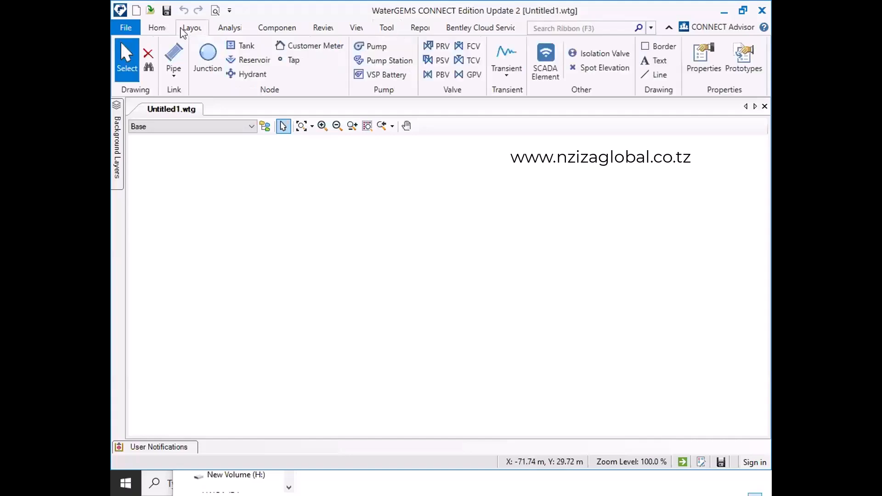
pyautogui.click(211, 57)
pyautogui.click(360, 233)
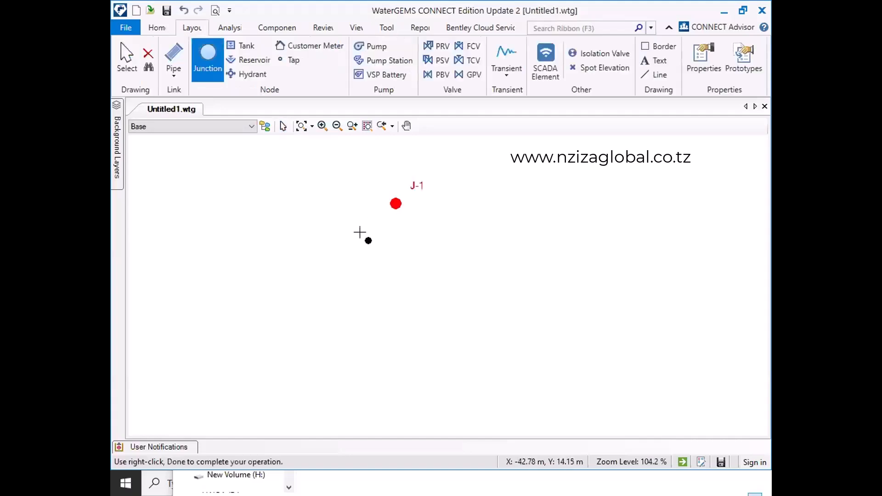
pyautogui.rightClick(366, 232)
pyautogui.click(393, 241)
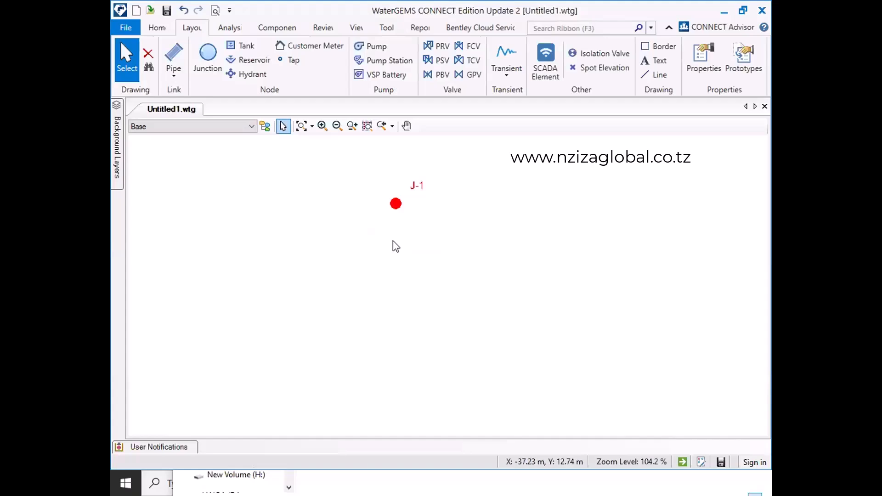
# - Open the new junction's properties and examine its X coordinate under Geometry
pyautogui.scroll(3, 394, 206)
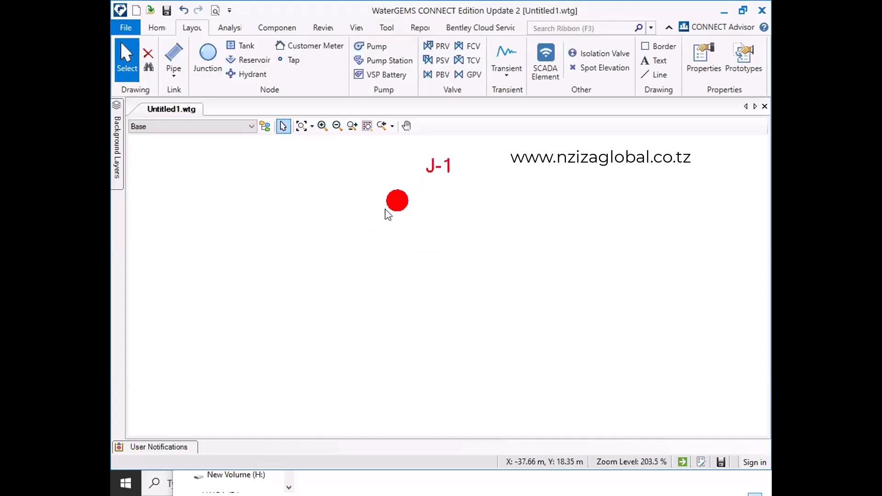
pyautogui.doubleClick(408, 203)
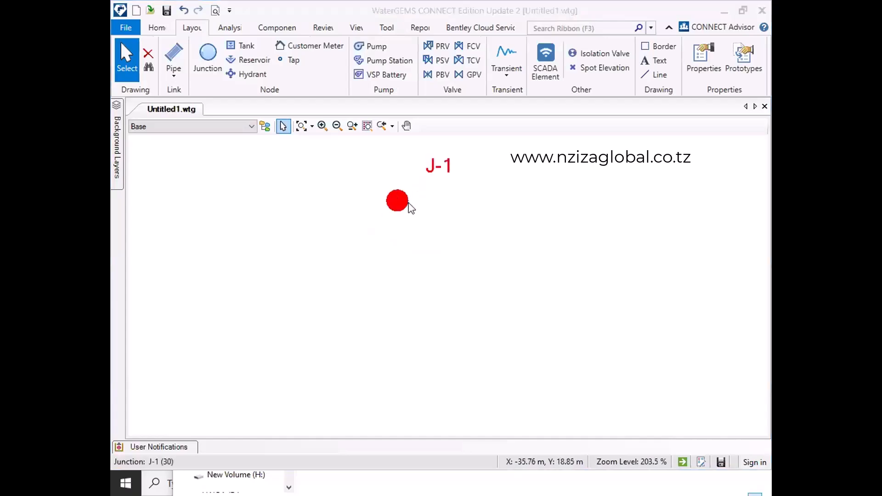
pyautogui.moveTo(138, 299); pyautogui.dragTo(588, 154)
pyautogui.moveTo(162, 132); pyautogui.dragTo(297, 159)
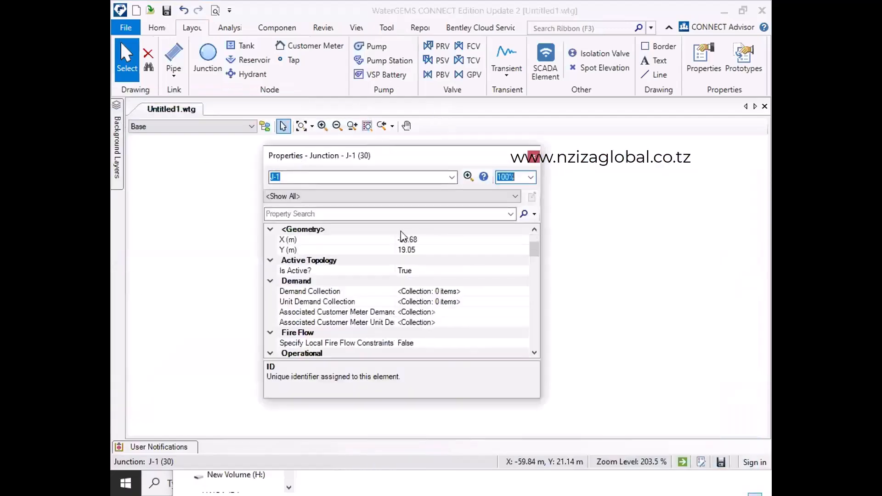
pyautogui.click(414, 239)
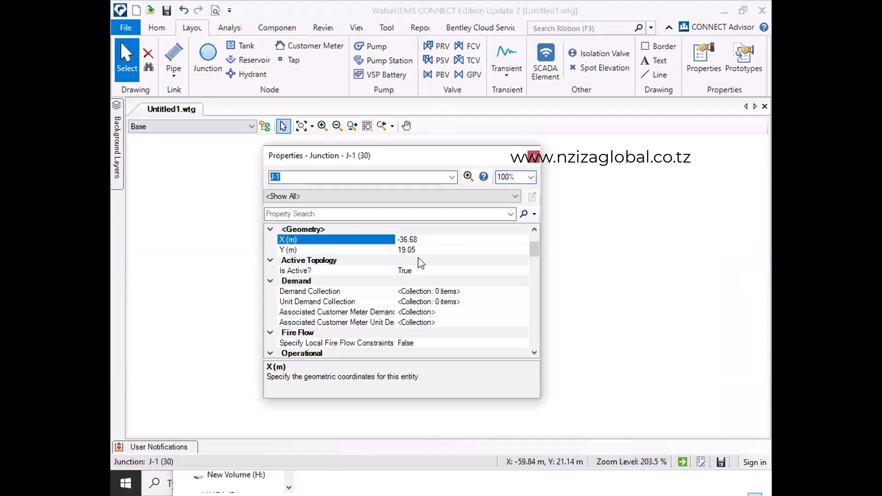
# - Examine the junction's Y coordinate and its elevation under Physical, and close the properties
pyautogui.click(423, 250)
pyautogui.scroll(-1, 423, 250)
pyautogui.click(432, 353)
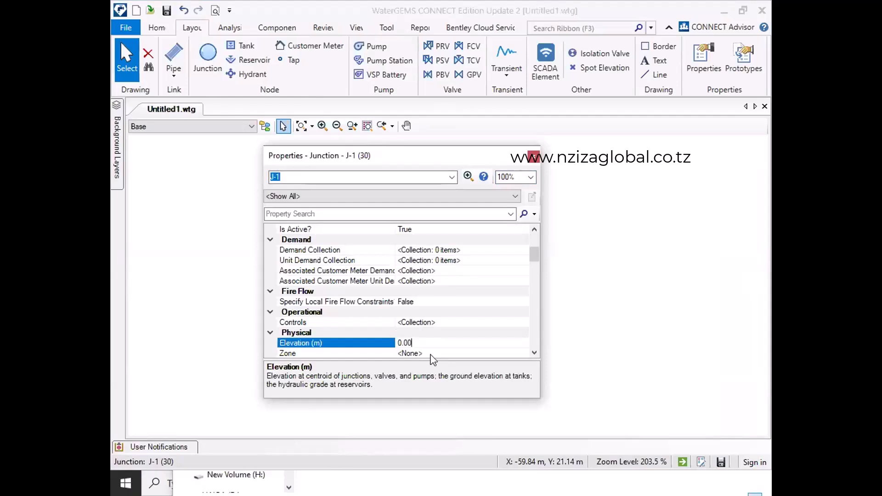
pyautogui.click(537, 161)
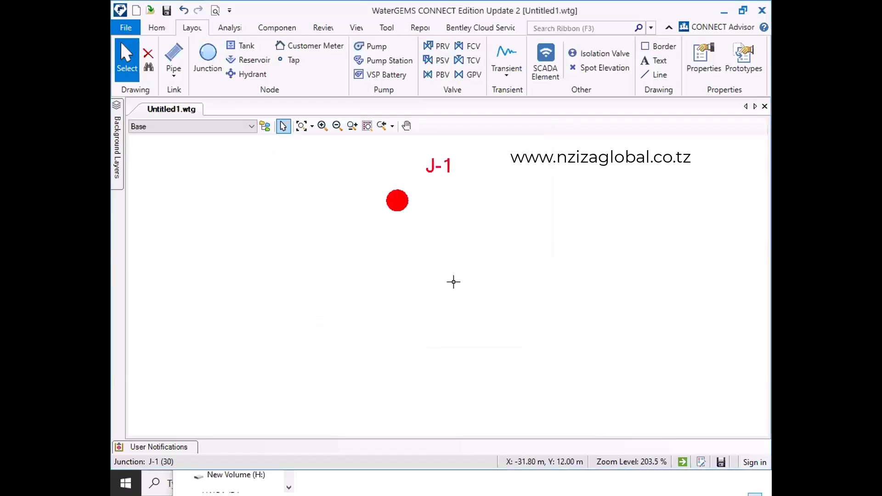
# - Delete the trial junction from the drawing
pyautogui.moveTo(454, 281); pyautogui.dragTo(354, 164)
pyautogui.press('Delete')
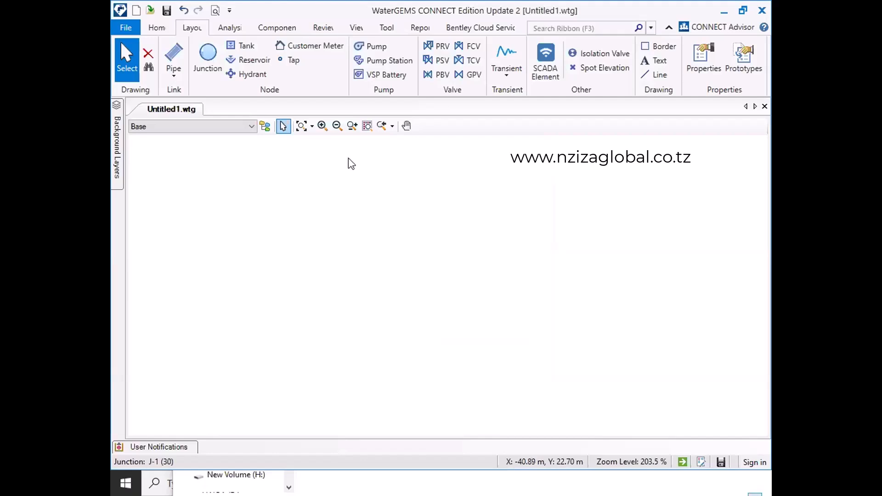
# - Open ModelBuilder and start a new data import definition
pyautogui.click(165, 28)
pyautogui.click(695, 73)
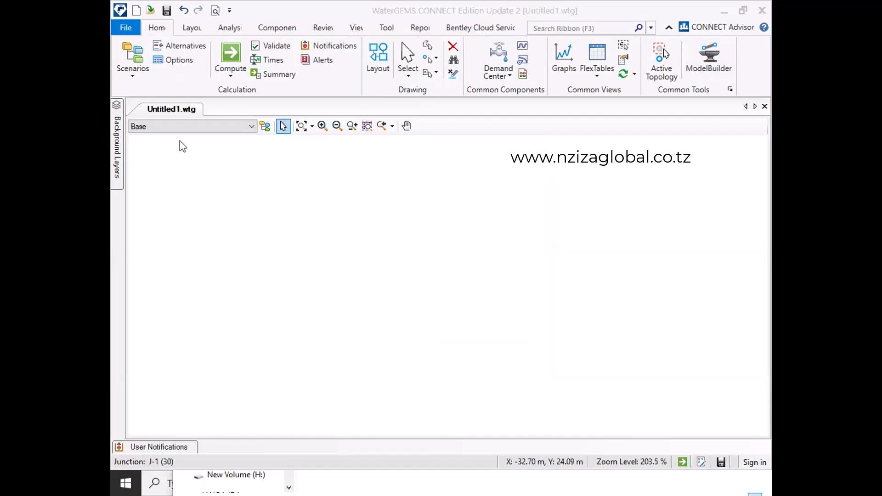
pyautogui.moveTo(111, 180); pyautogui.dragTo(531, 128)
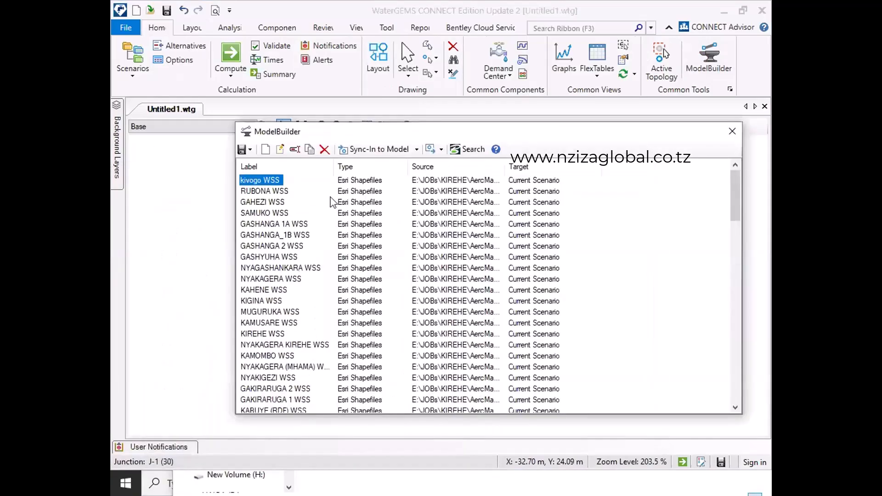
pyautogui.click(261, 150)
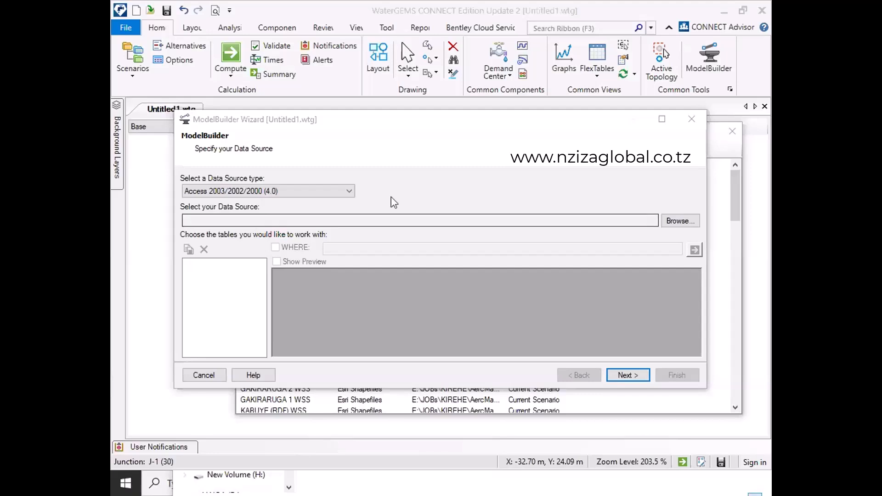
# - Set the data source type to Excel 2013/2010/2007 (12.0) and load the Junction workbook as the data source
pyautogui.click(262, 191)
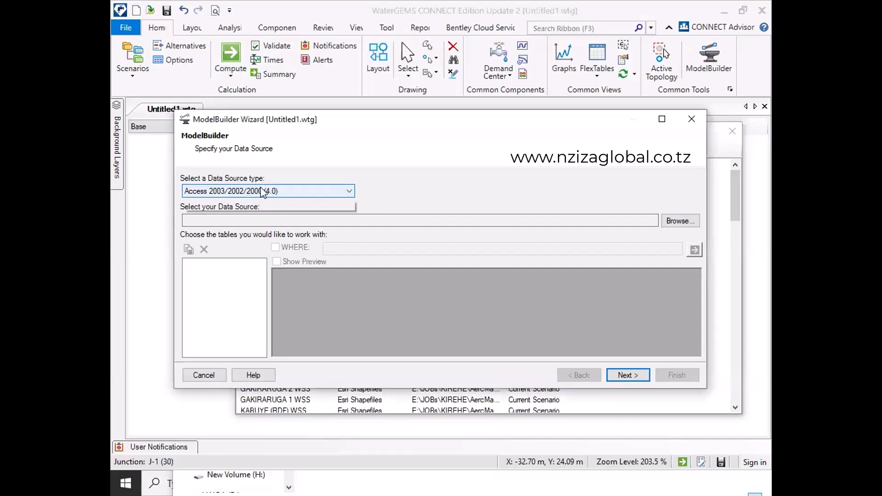
pyautogui.click(260, 187)
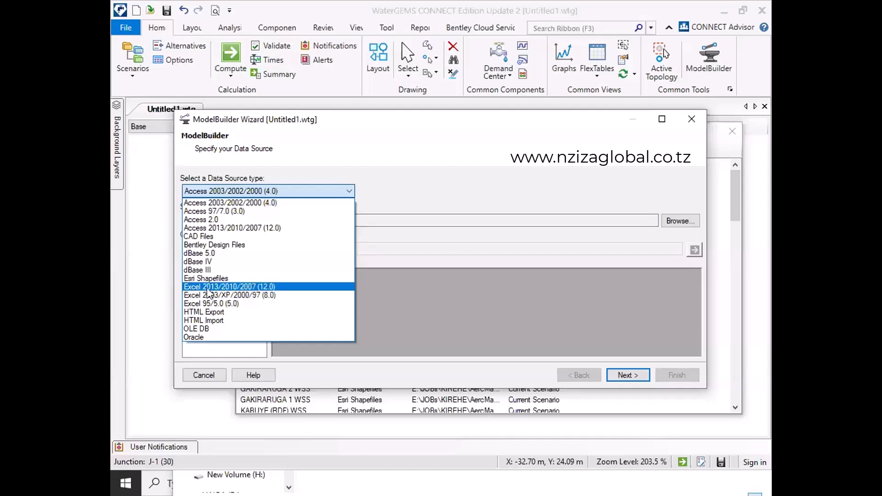
pyautogui.click(209, 287)
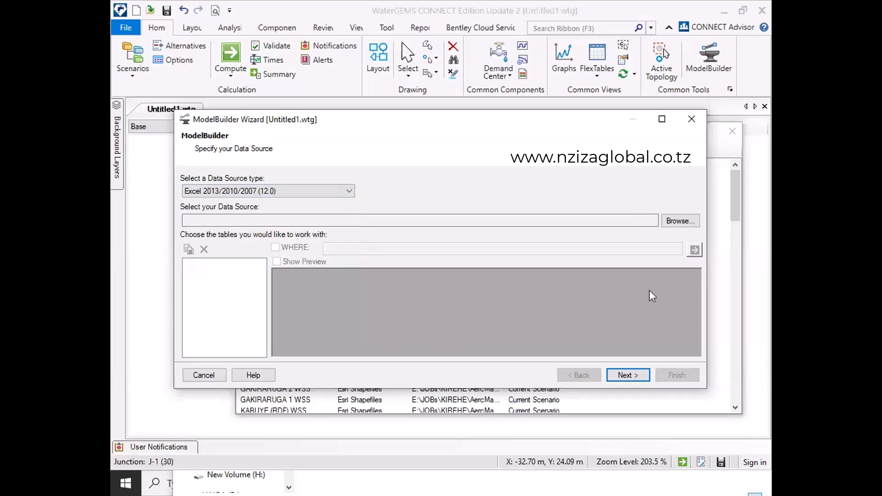
pyautogui.click(682, 226)
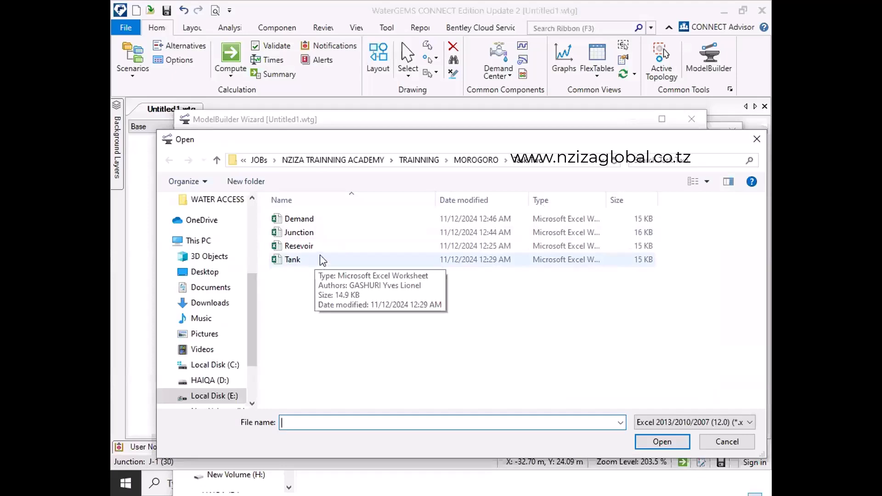
pyautogui.click(301, 236)
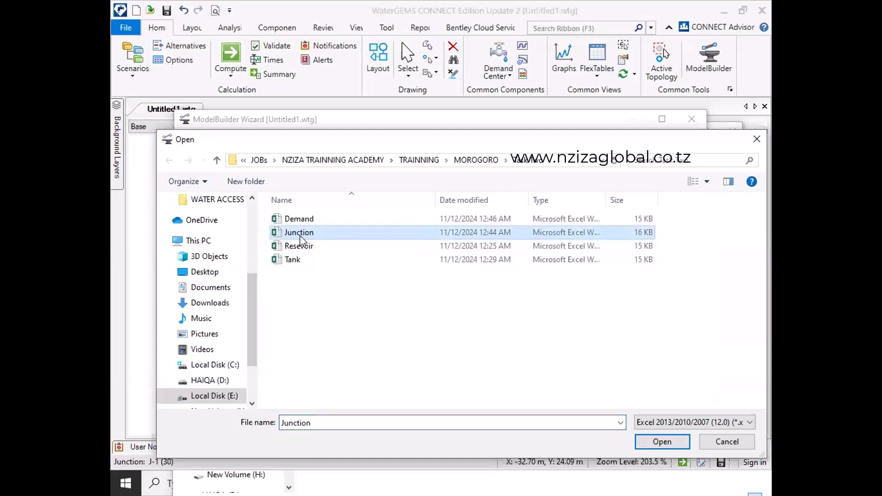
pyautogui.click(669, 445)
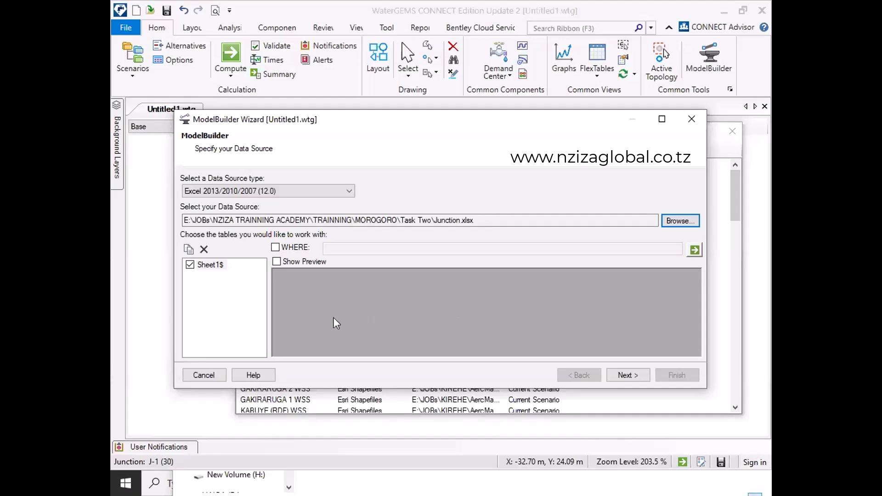
# - Preview the junction data in Sheet1$ and continue to the spatial and connectivity options
pyautogui.click(277, 264)
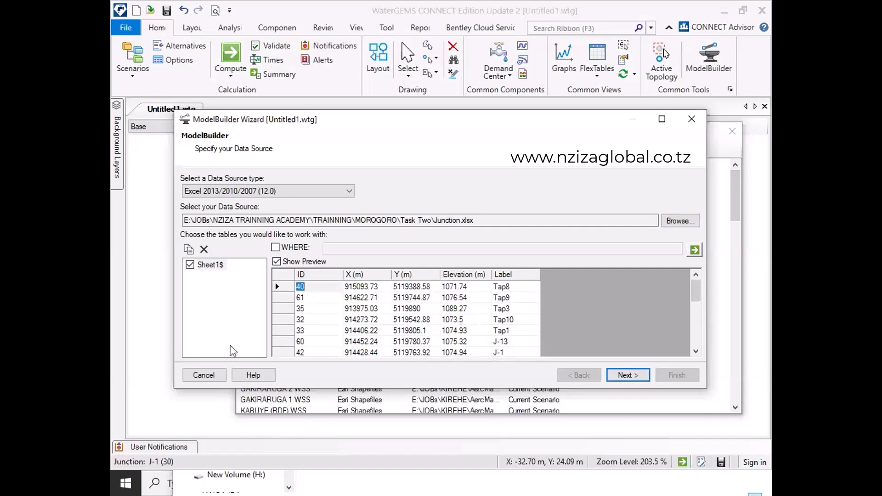
pyautogui.click(220, 270)
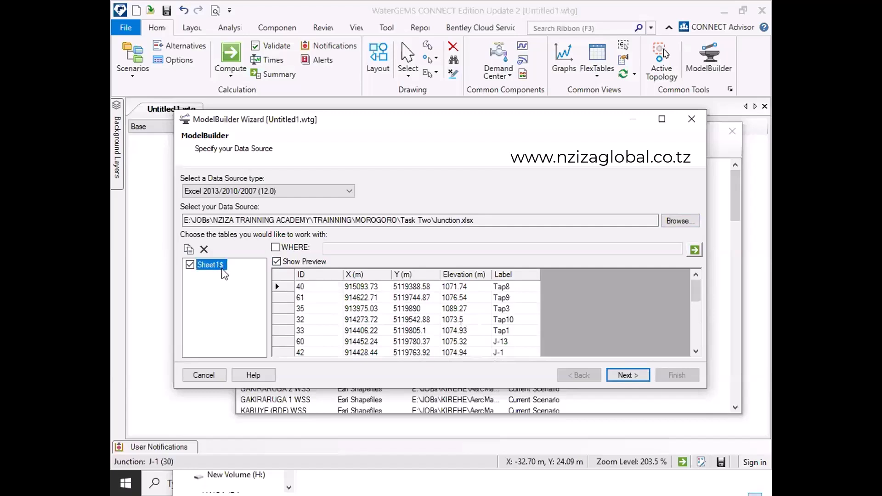
pyautogui.click(628, 379)
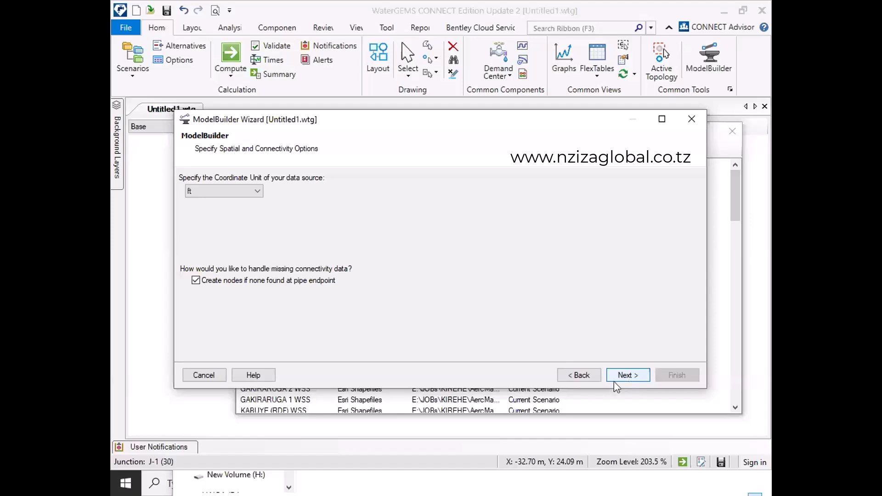
# - Set the data source's coordinate unit to m, keeping node creation at pipe endpoints enabled, and continue
pyautogui.click(230, 192)
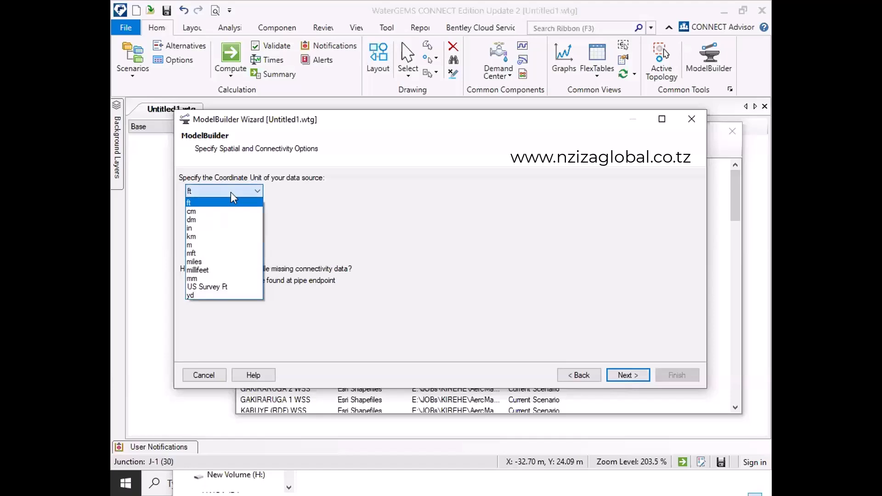
pyautogui.click(198, 247)
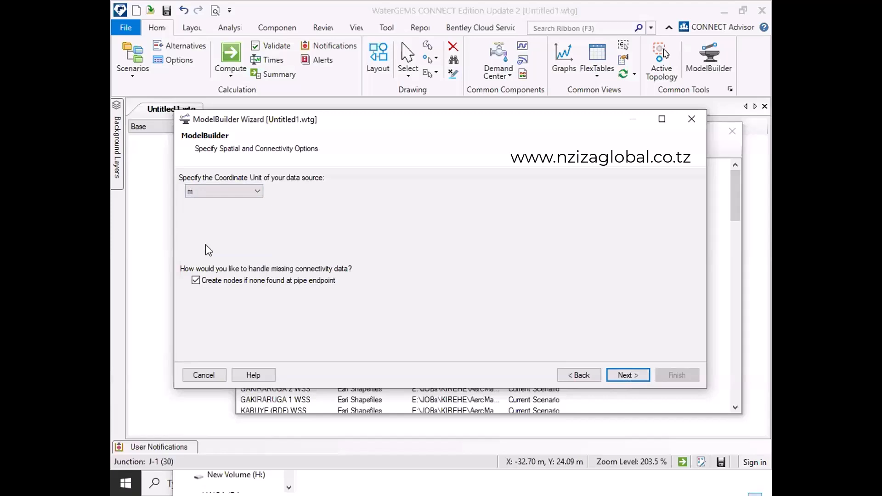
pyautogui.click(627, 374)
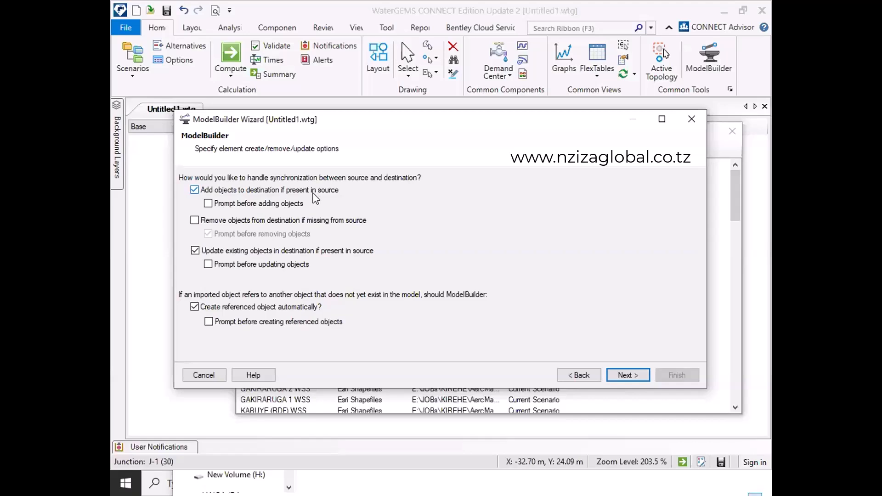
# - Accept the default create and update options, keep Label as the key field for the current scenario, and continue to field mappings
pyautogui.click(618, 379)
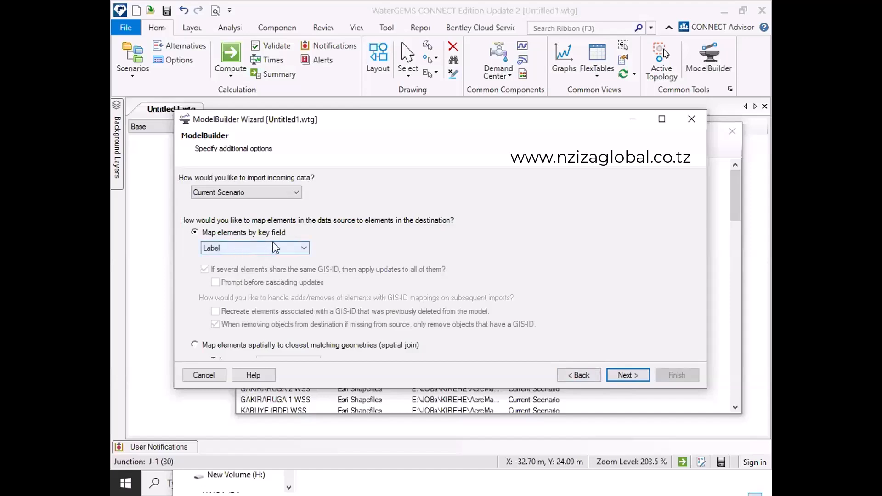
pyautogui.click(296, 248)
pyautogui.click(296, 248)
pyautogui.click(626, 376)
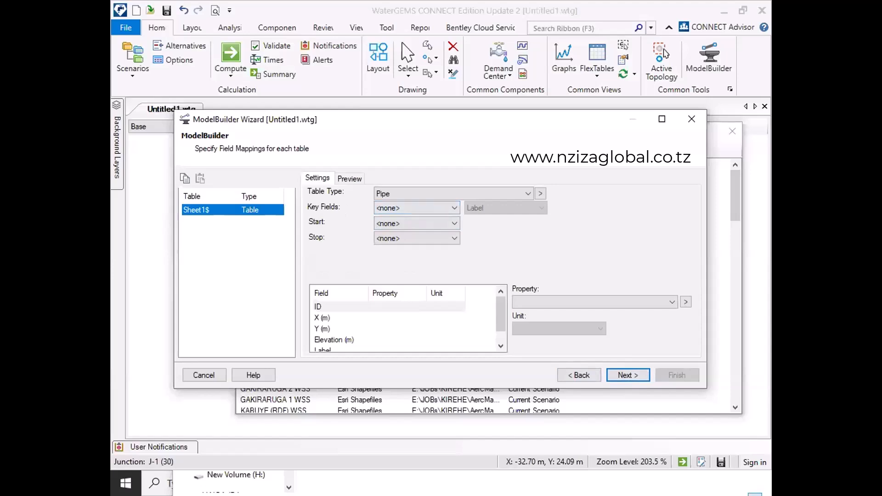
# - Switch to Excel, dismiss the Office activation notice, check the Tank workbook's elevation columns and return to WaterGEMS
pyautogui.hotkey('alt', 'Tab')
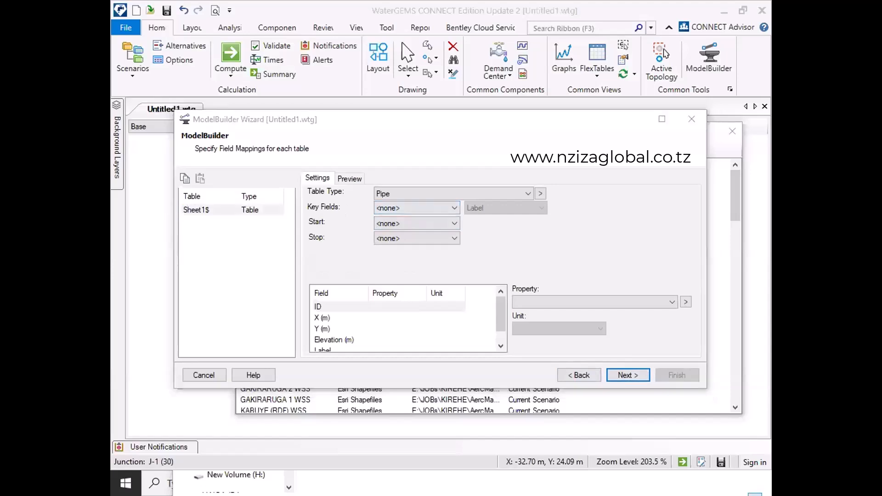
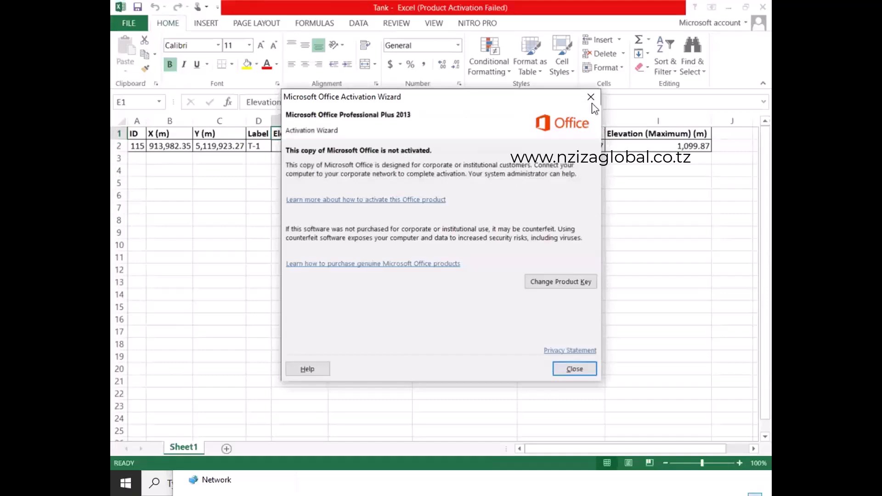
pyautogui.click(590, 97)
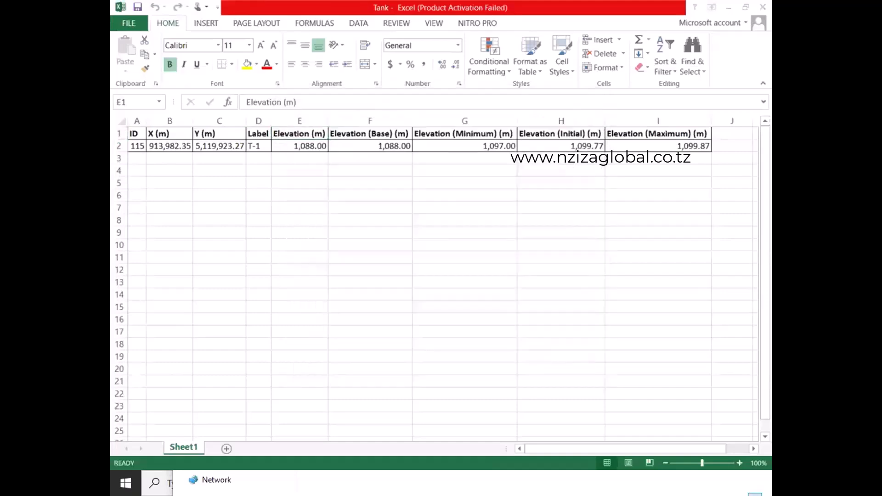
pyautogui.click(729, 13)
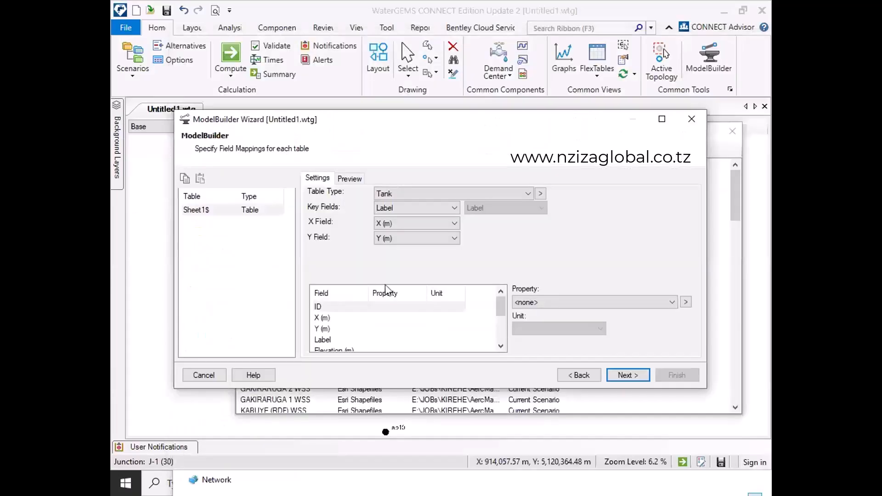
# - Map the tank table's Elevation (m) field to the Elevation property in m
pyautogui.scroll(-2, 349, 328)
pyautogui.scroll(1, 349, 328)
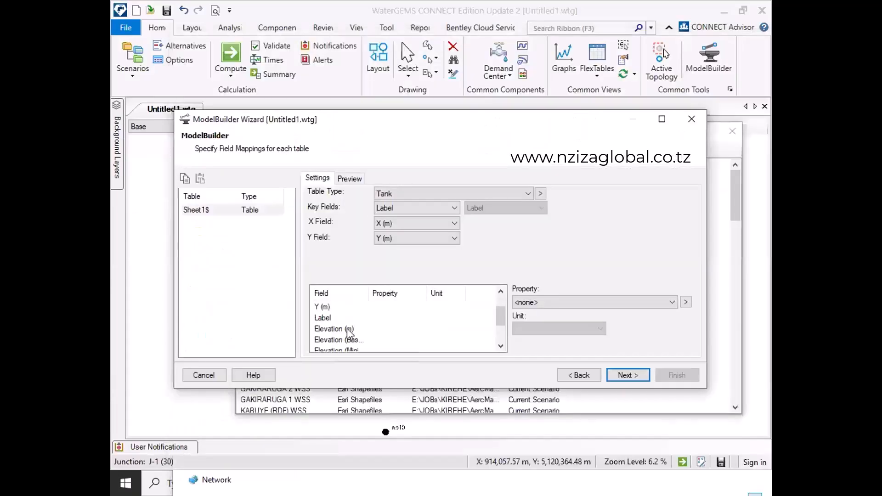
pyautogui.click(321, 329)
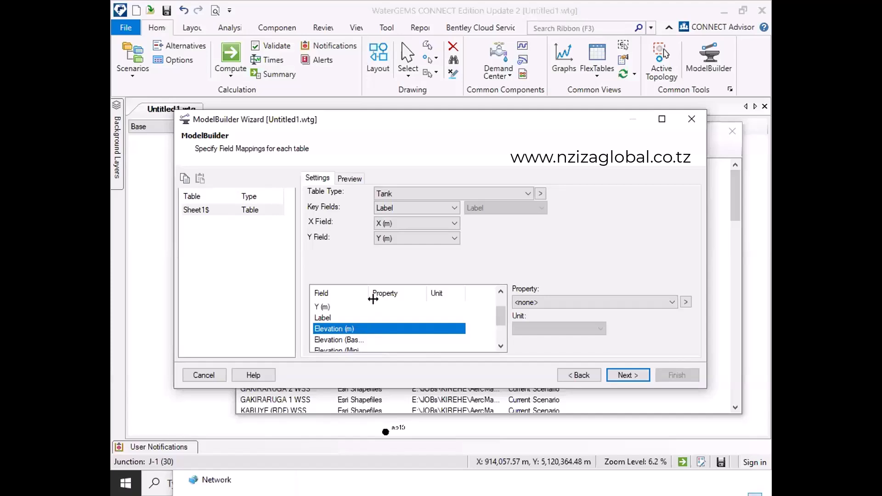
pyautogui.click(520, 303)
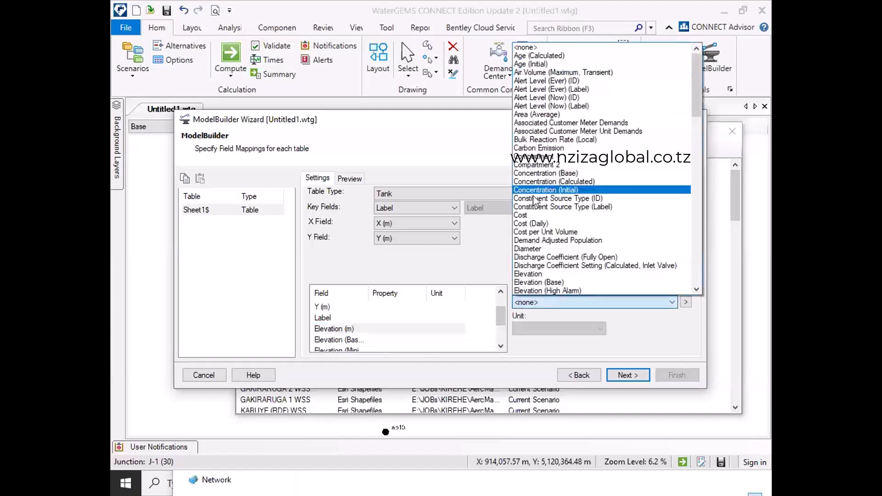
pyautogui.click(544, 274)
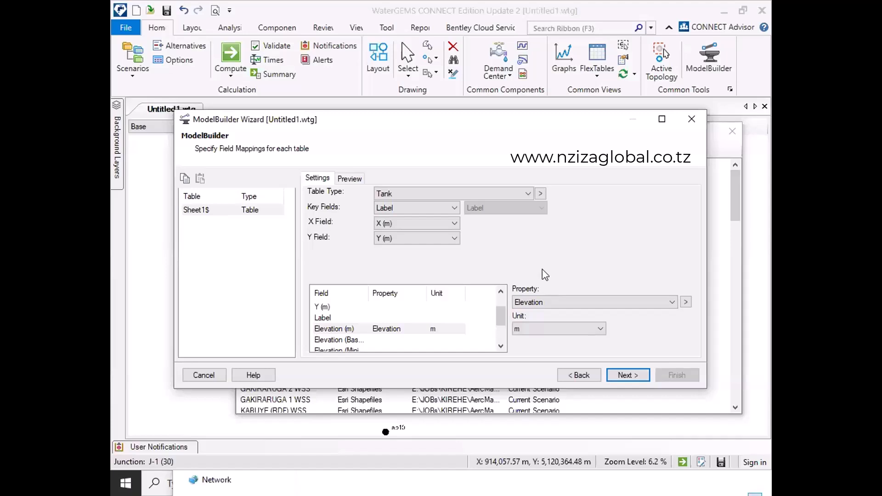
# - Map the tank table's Elevation (Base) (m) field to the Elevation (Base) property in m
pyautogui.scroll(-1, 365, 336)
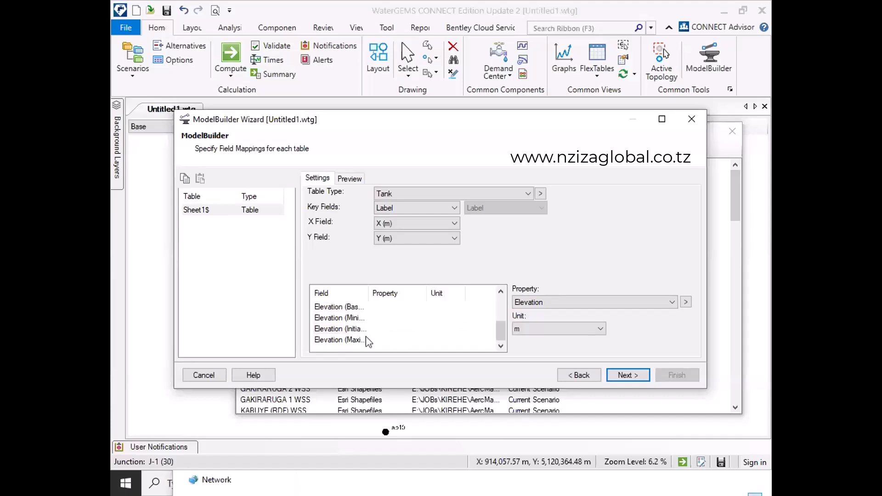
pyautogui.click(339, 308)
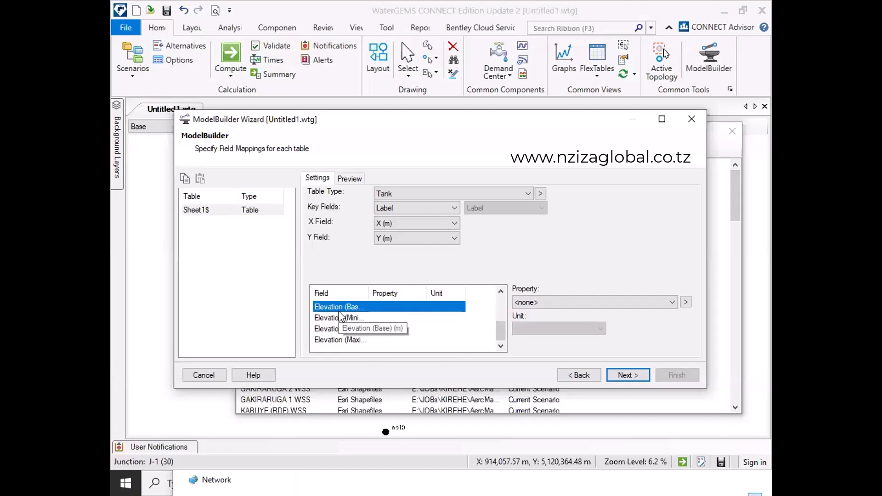
pyautogui.scroll(2, 338, 317)
pyautogui.scroll(-2, 333, 331)
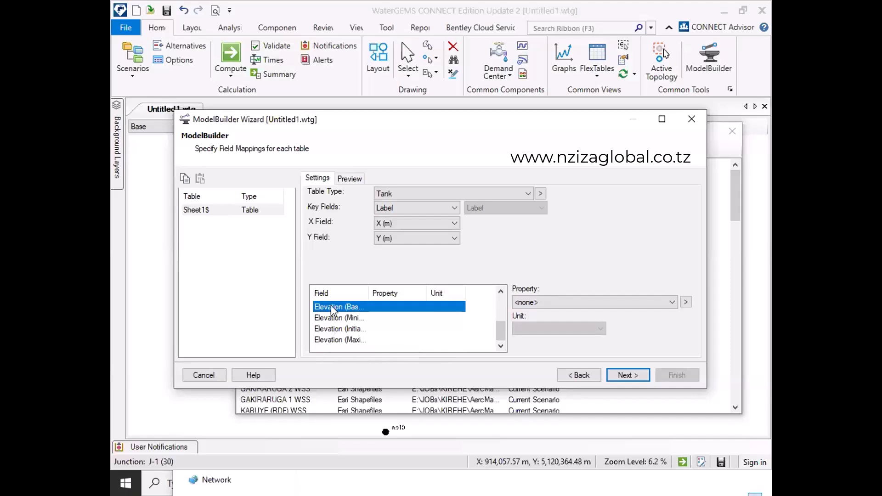
pyautogui.click(545, 307)
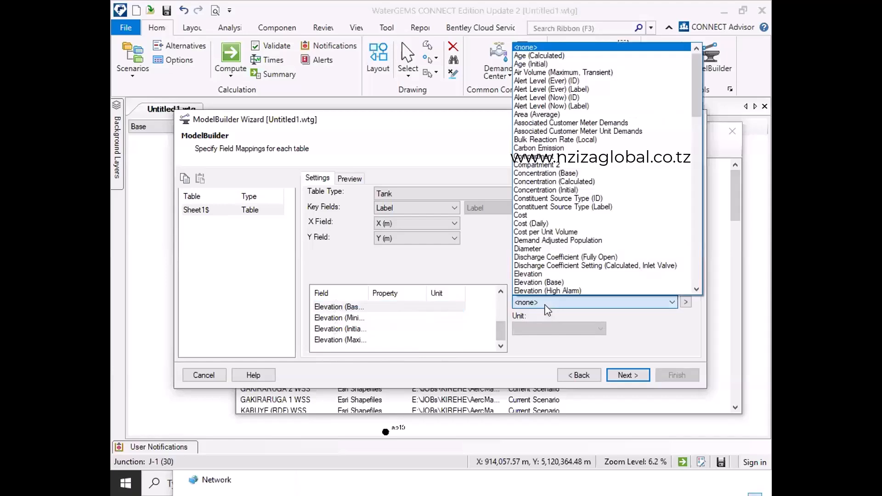
pyautogui.click(541, 285)
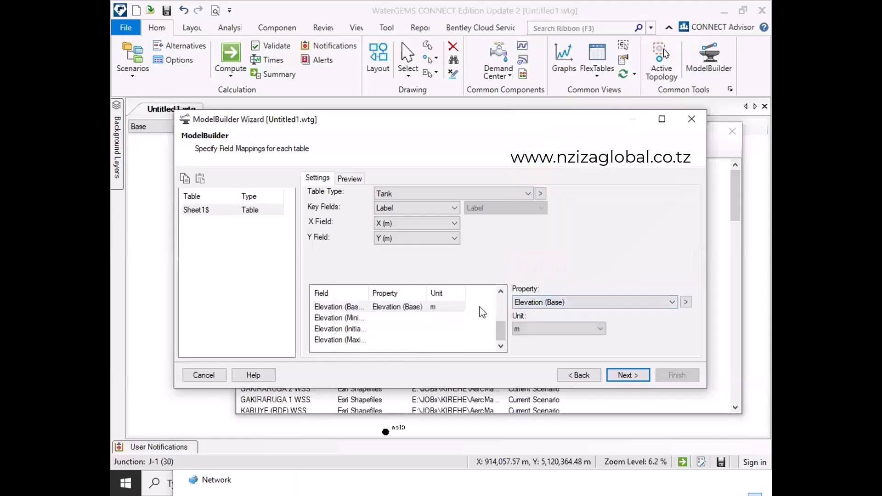
# - Map the tank table's Elevation (Minimum) (m) field to the Elevation (Maximum) property in m
pyautogui.click(340, 318)
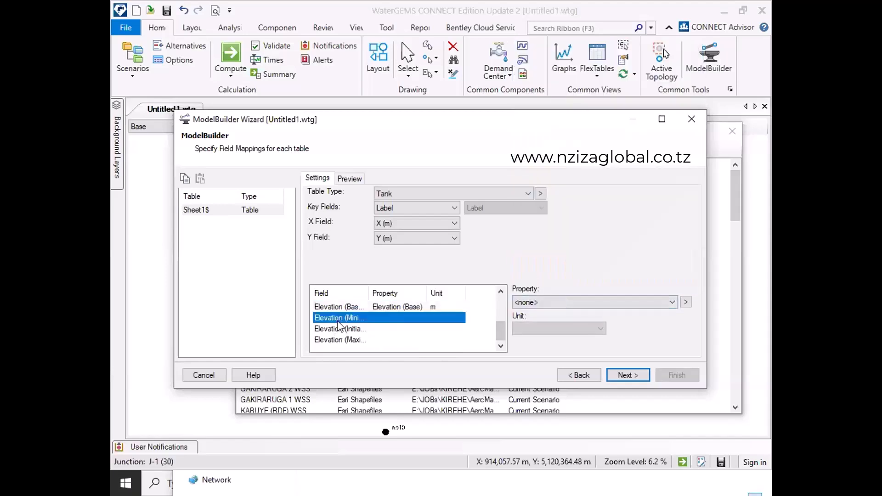
pyautogui.click(547, 300)
pyautogui.scroll(-1, 546, 292)
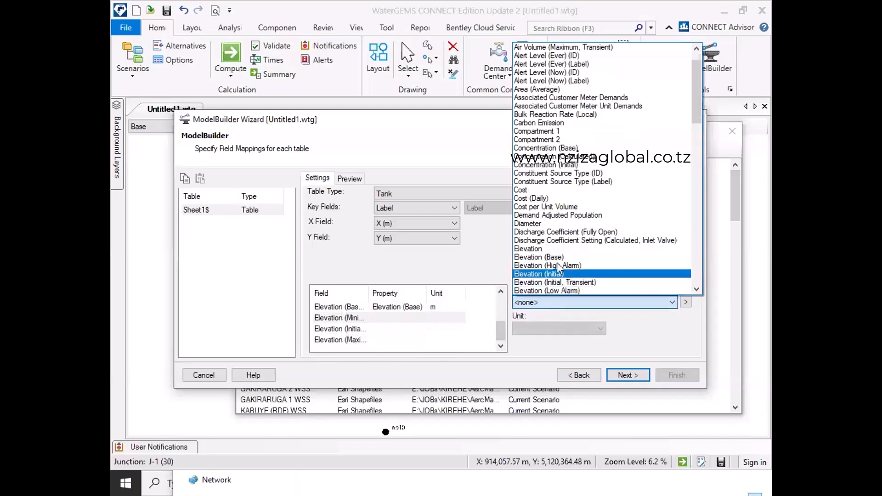
pyautogui.scroll(-1, 554, 237)
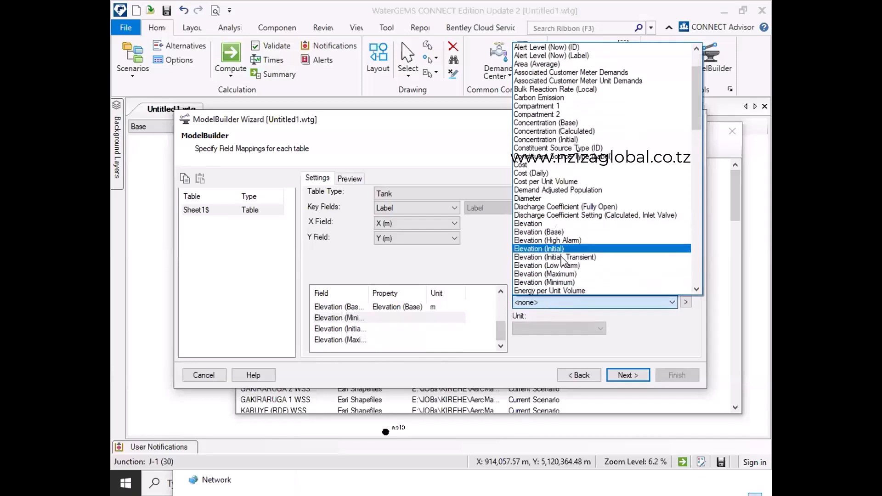
pyautogui.click(543, 275)
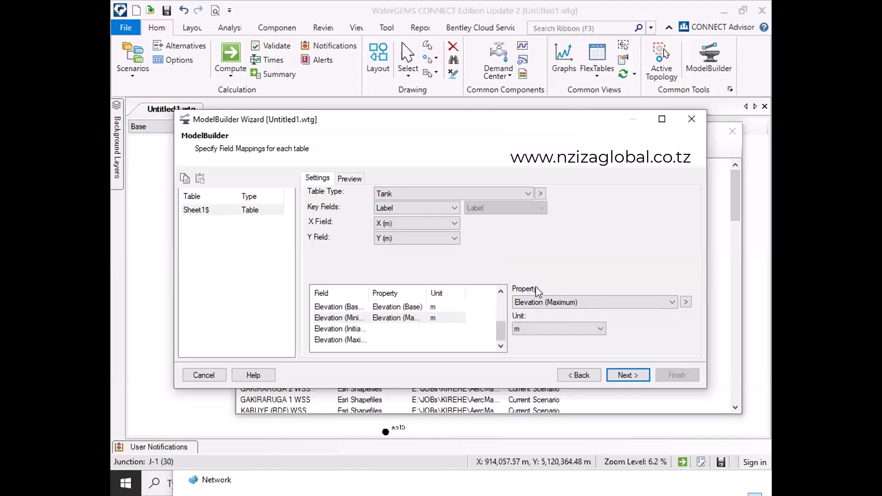
pyautogui.click(533, 331)
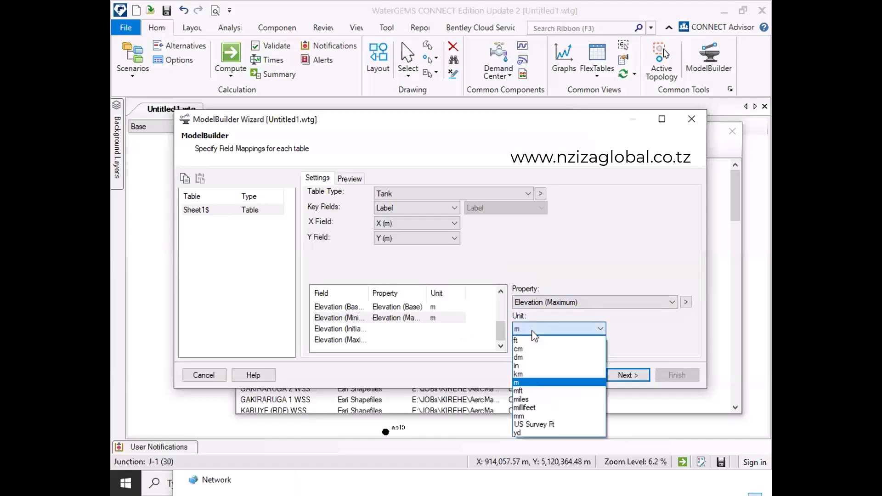
pyautogui.click(528, 331)
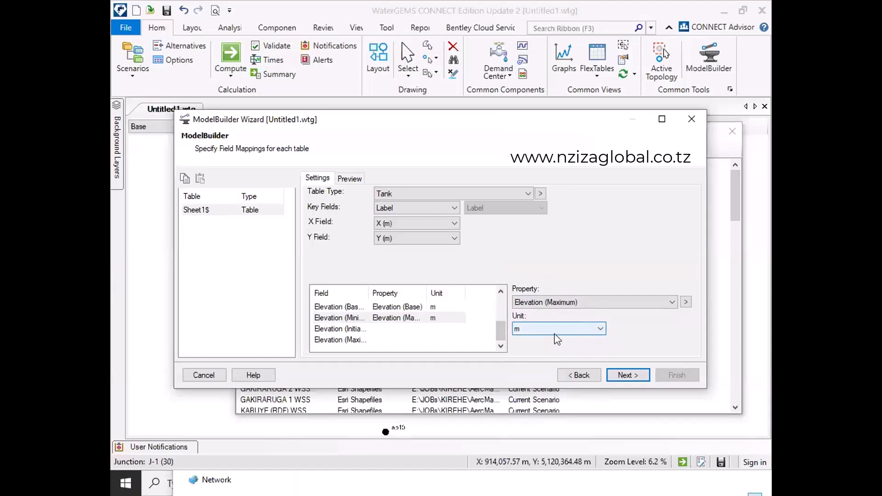
pyautogui.click(345, 330)
pyautogui.click(530, 305)
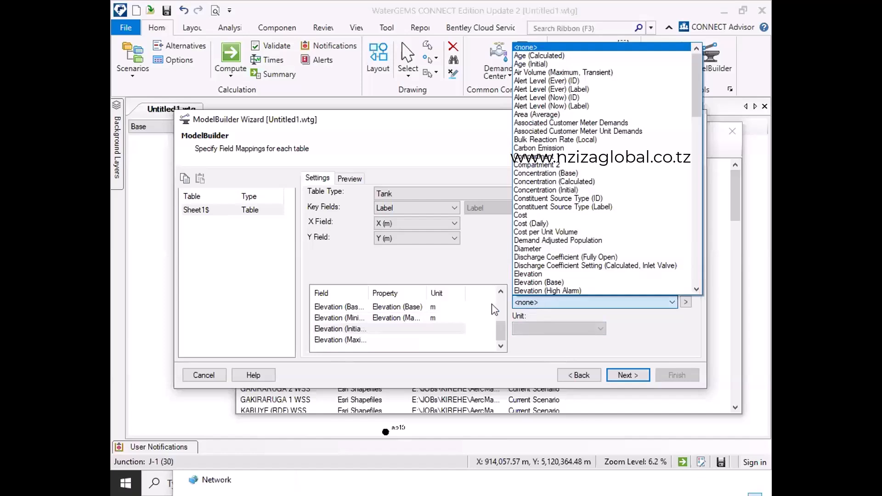
# - Change the Elevation (Minimum) (m) field's mapping to the Level (Minimum) property
pyautogui.click(410, 320)
pyautogui.click(410, 320)
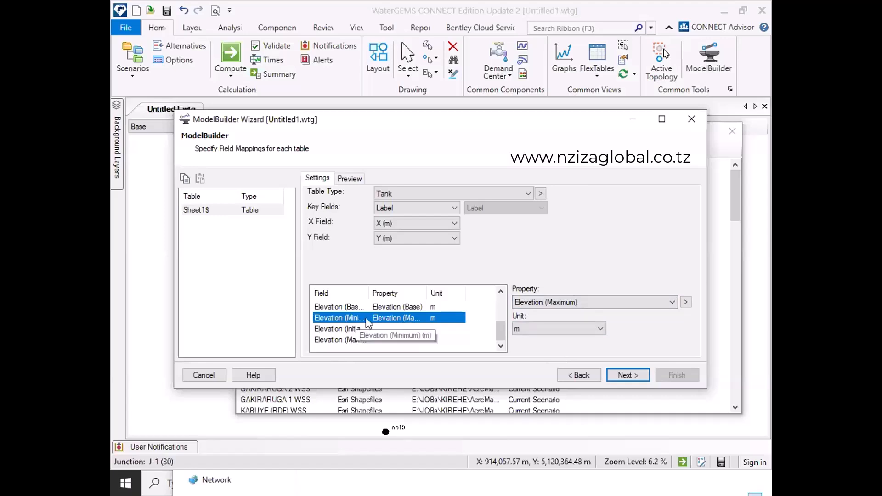
pyautogui.click(592, 302)
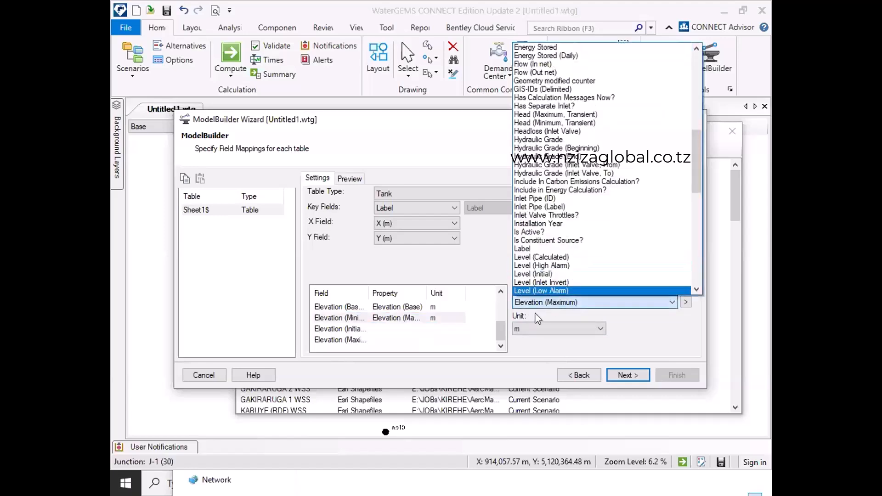
pyautogui.scroll(-2, 554, 279)
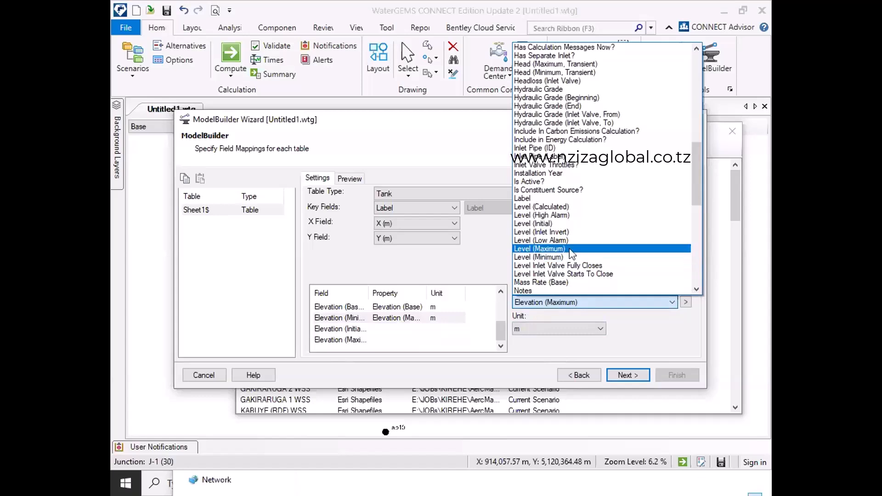
pyautogui.click(549, 257)
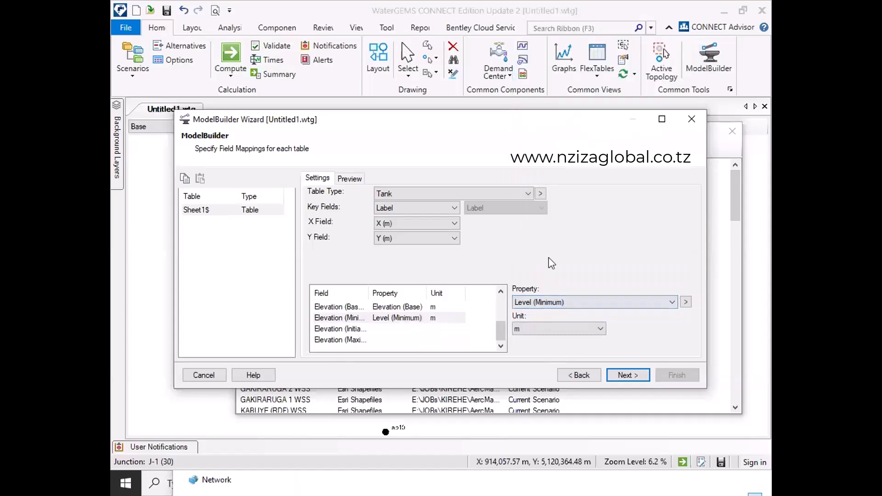
pyautogui.click(387, 328)
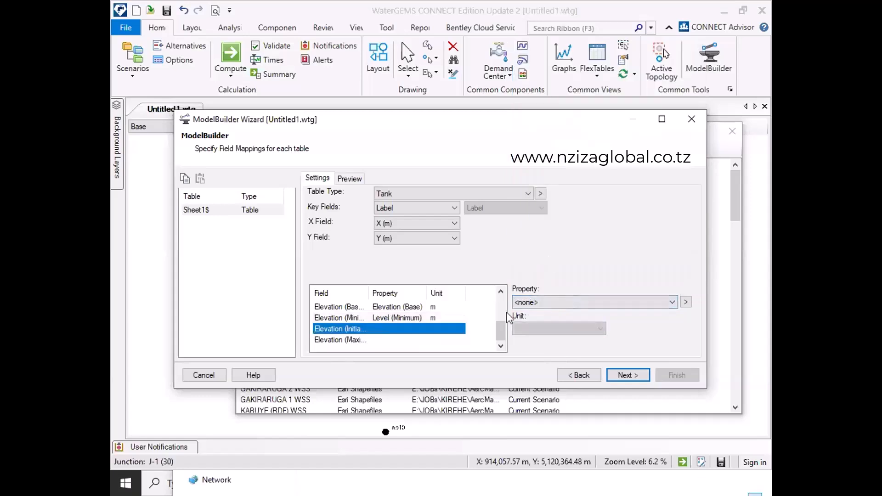
pyautogui.click(529, 303)
# - Map the tank table's Elevation (Minimum) (m) field to the Elevation (Minimum) property in m
pyautogui.click(410, 321)
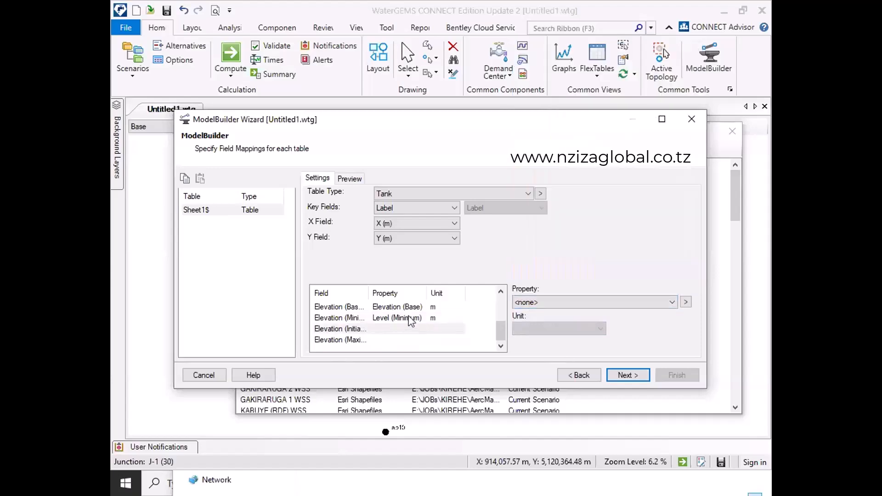
pyautogui.click(410, 321)
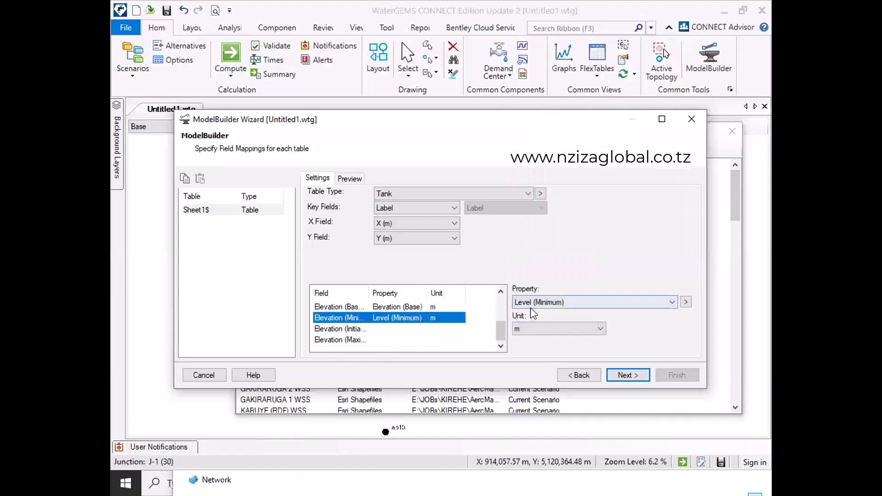
pyautogui.click(548, 303)
pyautogui.scroll(-5, 542, 283)
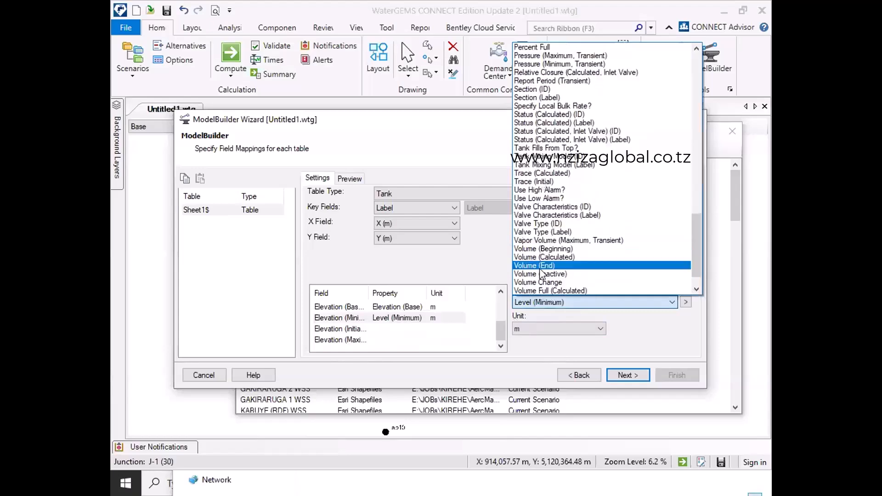
pyautogui.scroll(15, 537, 266)
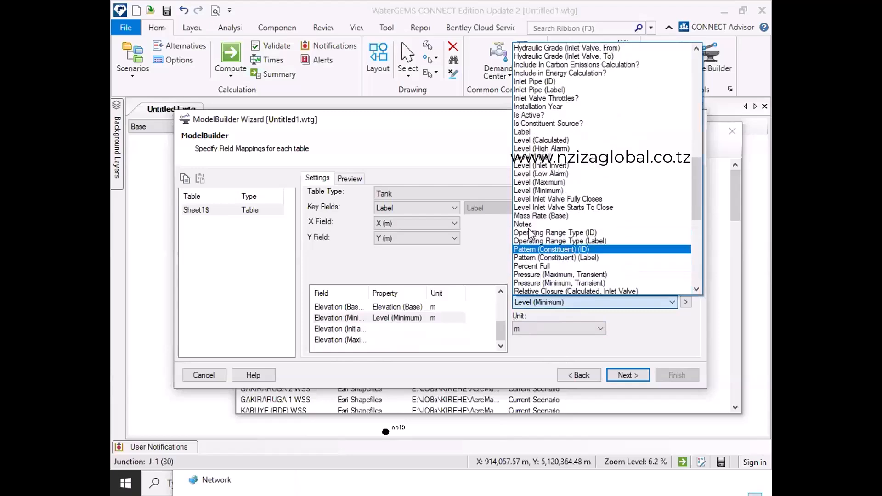
pyautogui.scroll(5, 528, 236)
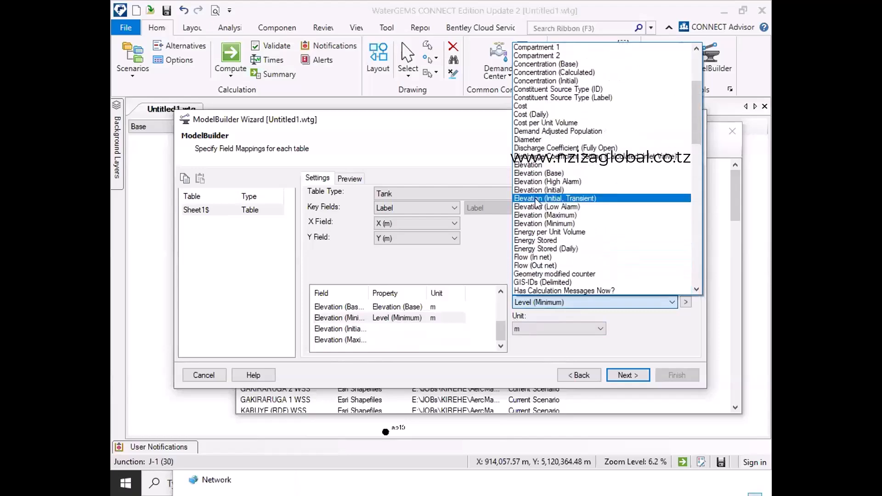
pyautogui.click(556, 223)
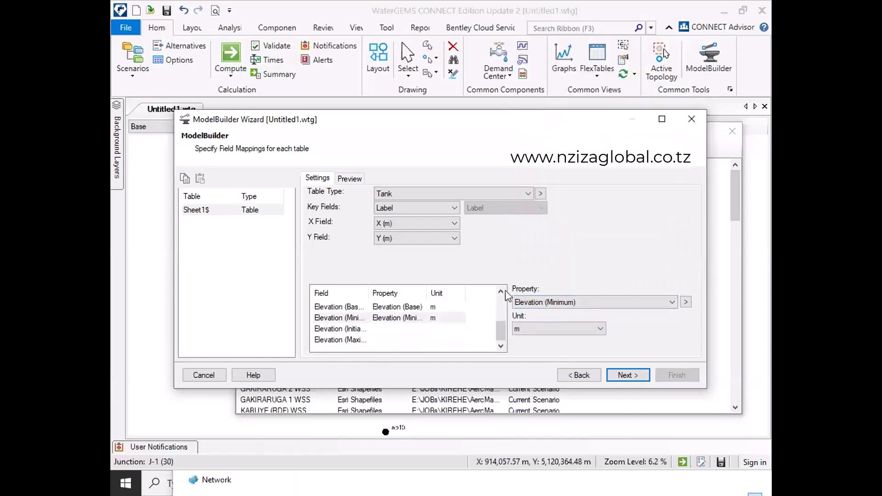
# - Map the tank table's initial elevation field to the Elevation (Initial) property in m
pyautogui.click(326, 330)
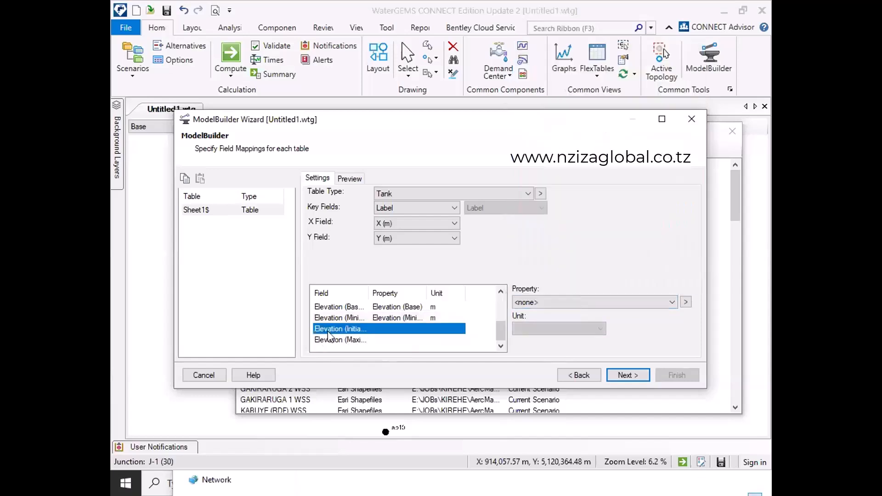
pyautogui.click(530, 303)
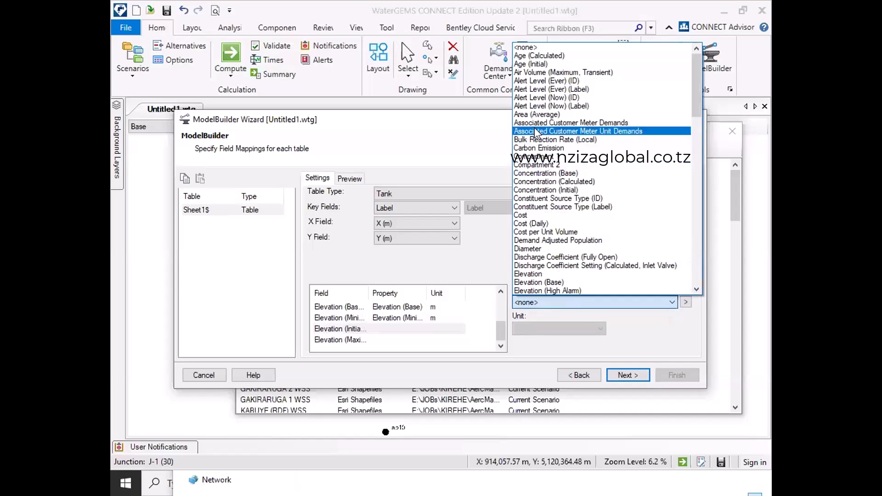
pyautogui.scroll(-3, 560, 227)
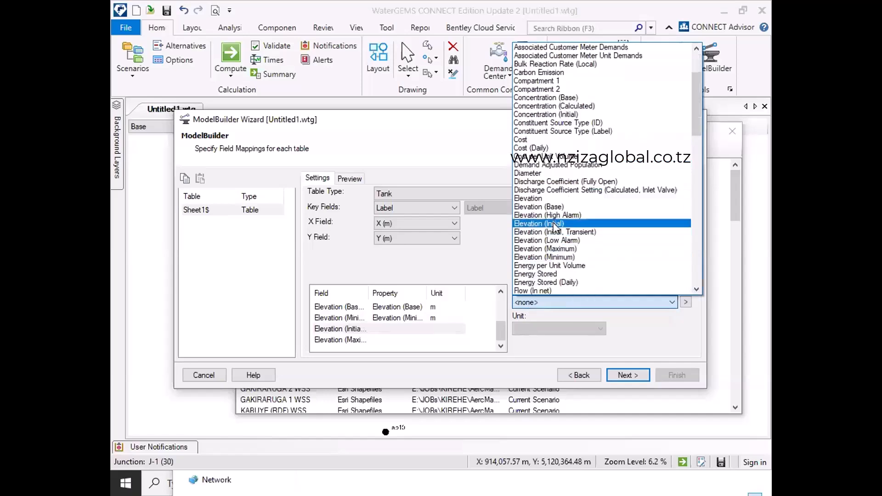
pyautogui.click(556, 224)
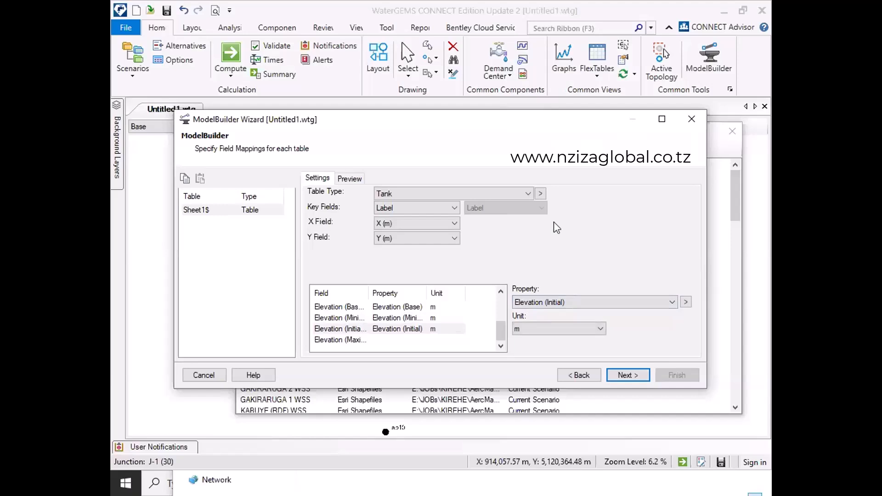
# - Map the tank table's maximum elevation field to the Elevation (Maximum) property in m
pyautogui.click(354, 341)
pyautogui.click(568, 303)
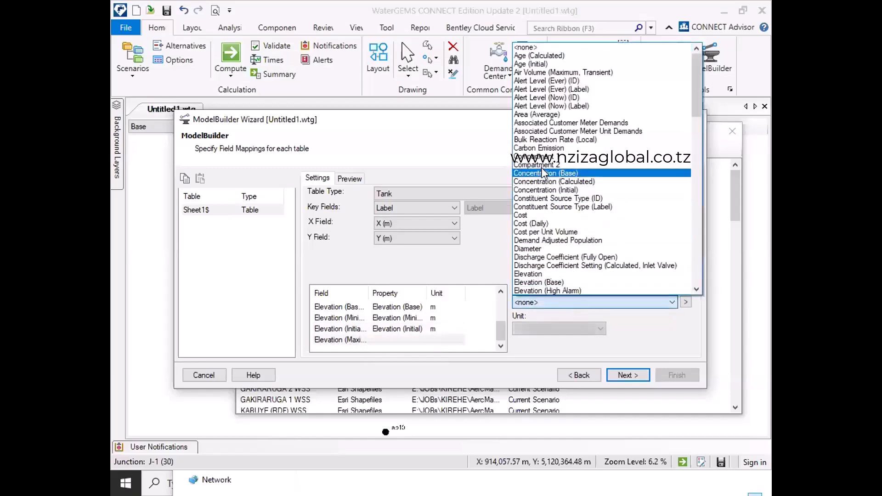
pyautogui.scroll(-3, 550, 185)
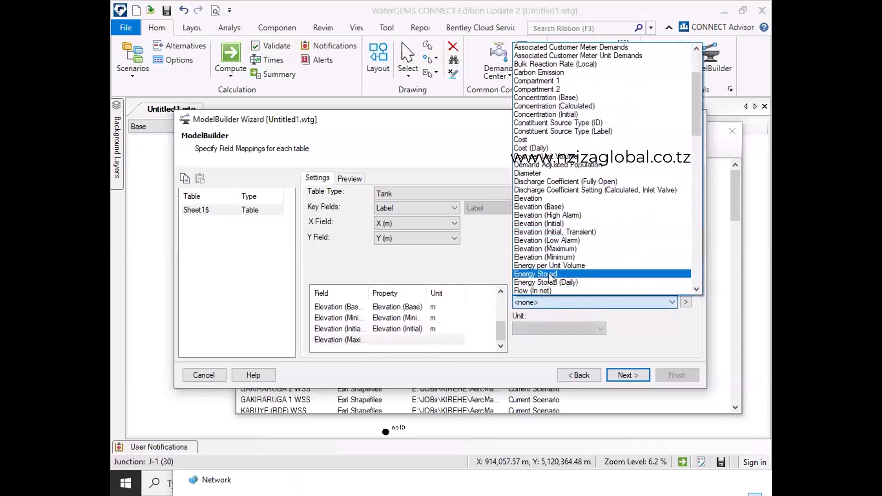
pyautogui.click(555, 249)
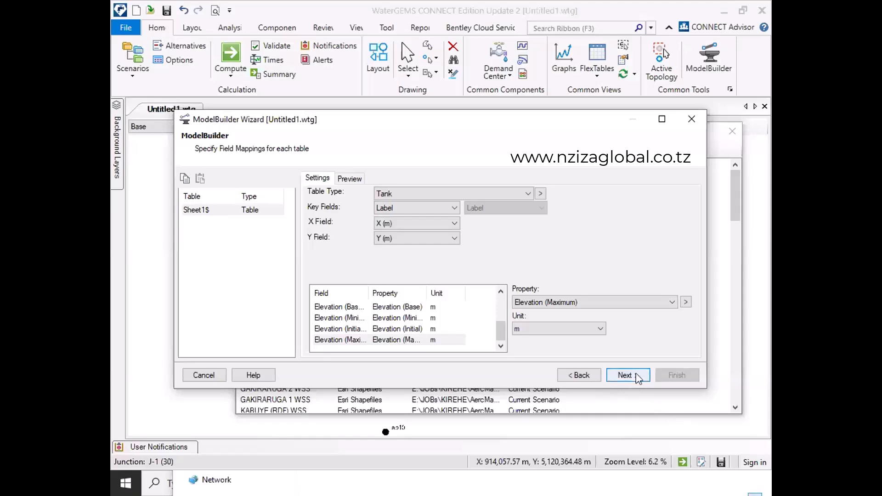
# - Review the initial elevation field's mapping and the alternative tank properties available for it
pyautogui.click(348, 330)
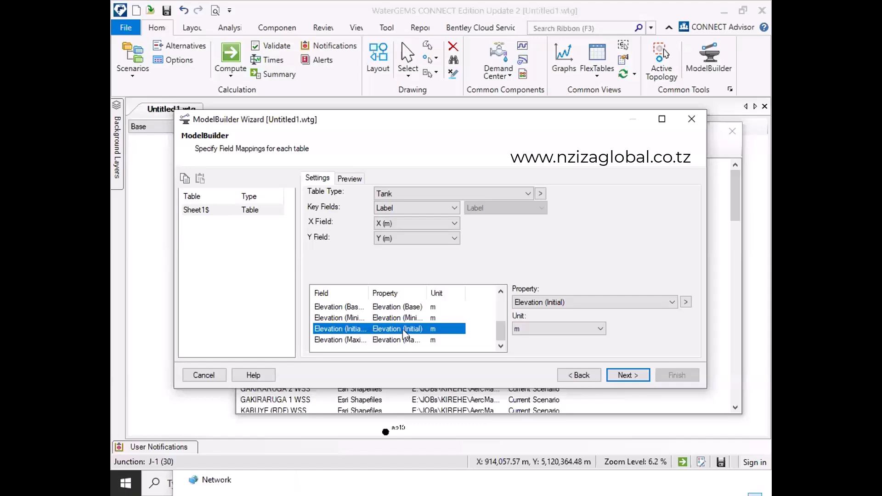
pyautogui.click(548, 304)
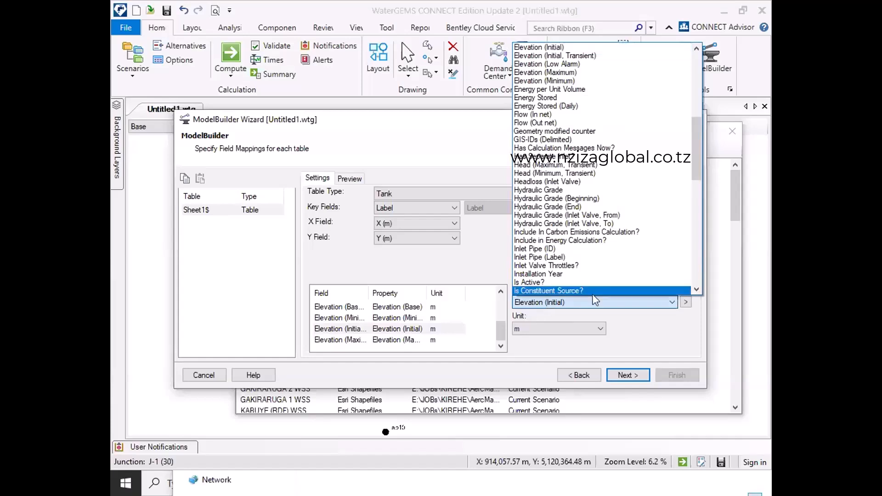
pyautogui.scroll(1, 595, 300)
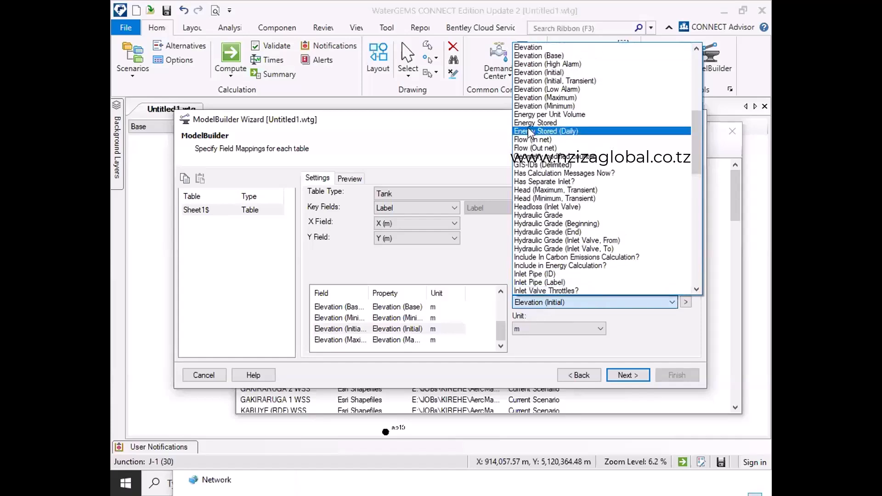
pyautogui.click(523, 300)
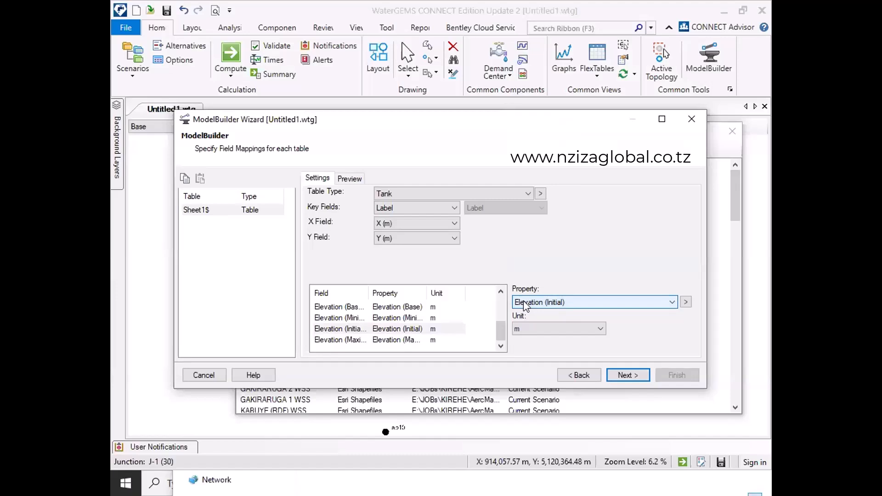
pyautogui.hotkey('alt', 'Tab')
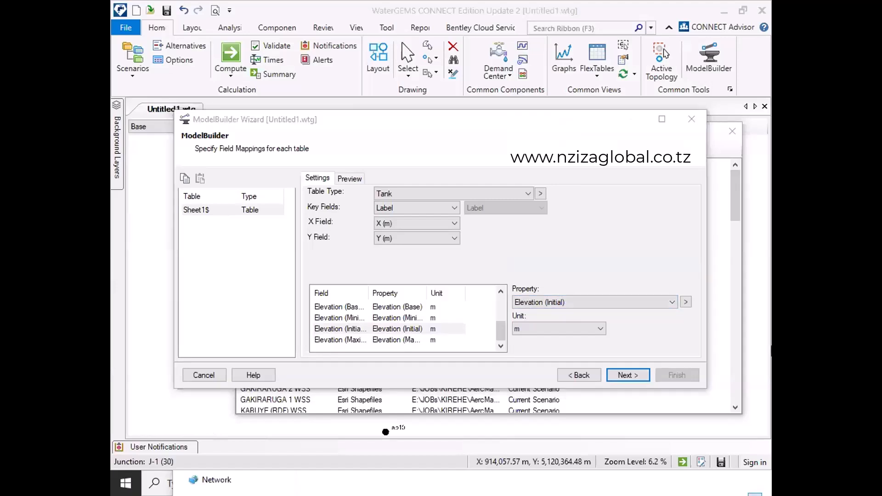
# - Leave change-tracking snapshots off and set the tank import to build now with the Entire Model scope
pyautogui.click(625, 376)
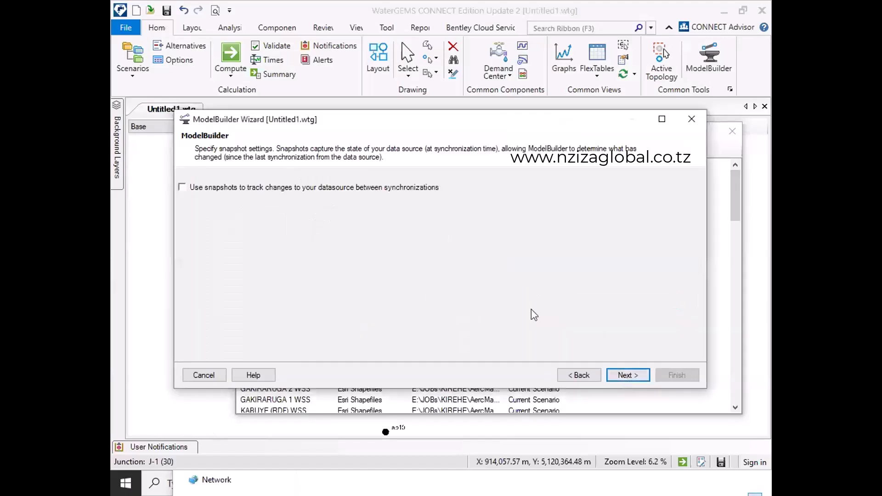
pyautogui.click(630, 375)
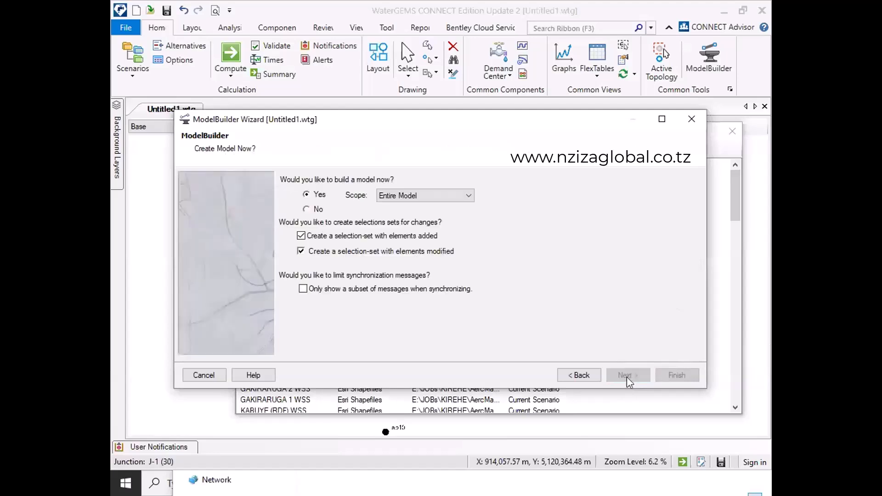
pyautogui.click(407, 196)
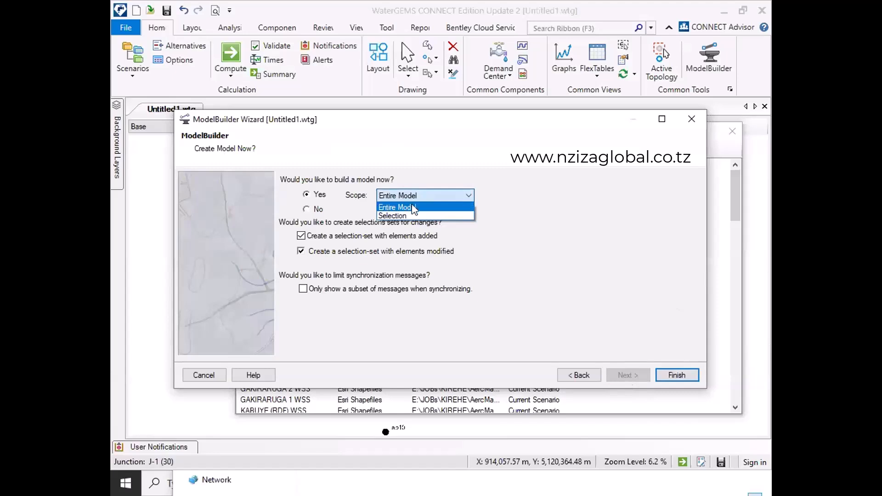
pyautogui.click(411, 205)
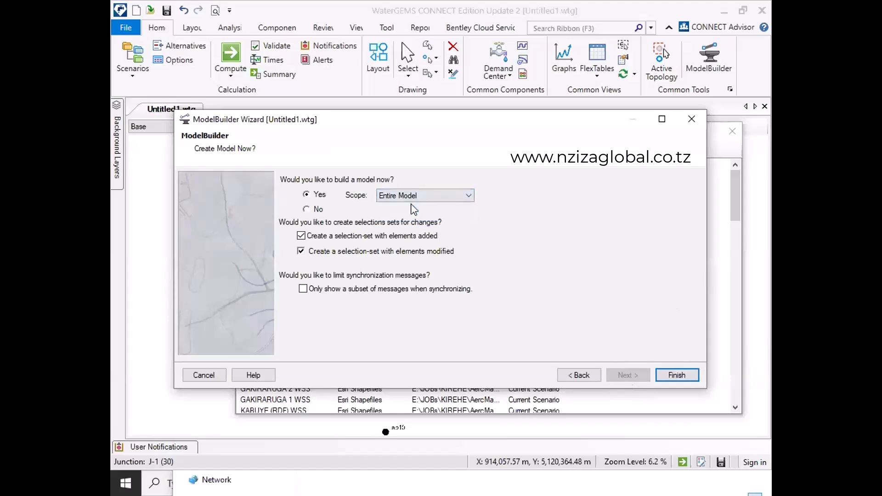
pyautogui.click(401, 197)
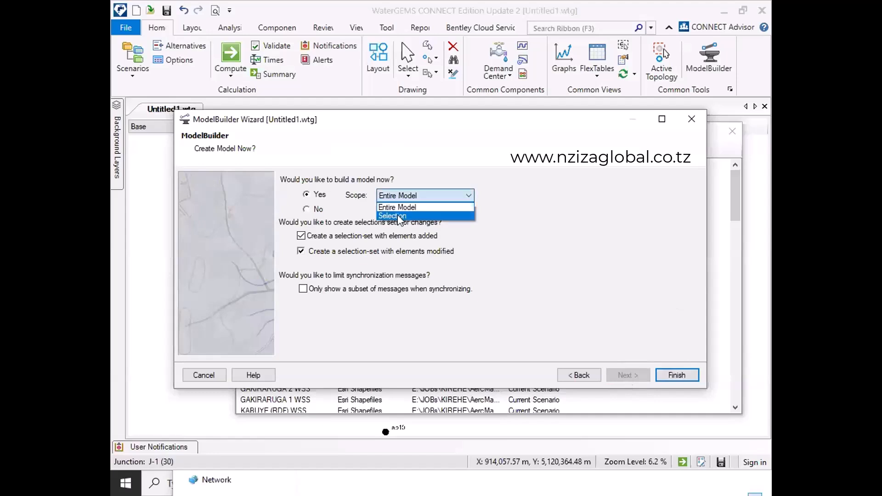
pyautogui.click(399, 213)
pyautogui.click(396, 200)
pyautogui.click(404, 208)
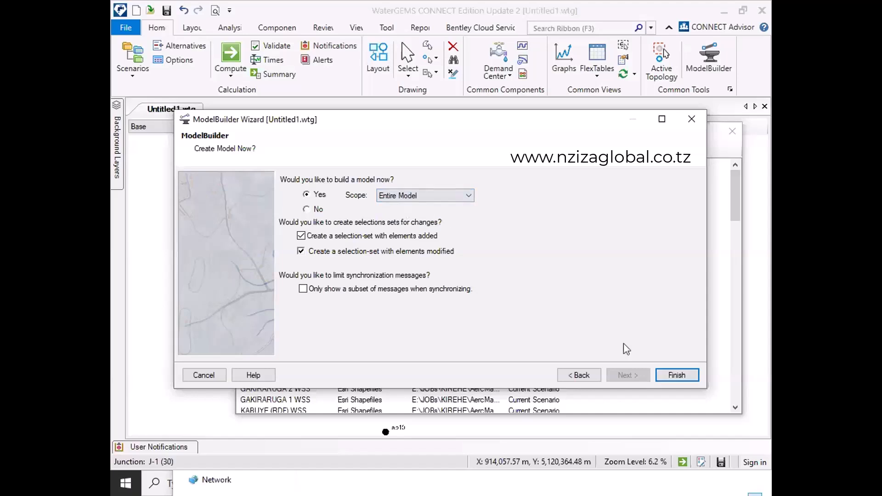
# - Build the tank from the configured connection, accept the non-undoable synchronization, check the summary statistics, and close ModelBuilder
pyautogui.click(677, 376)
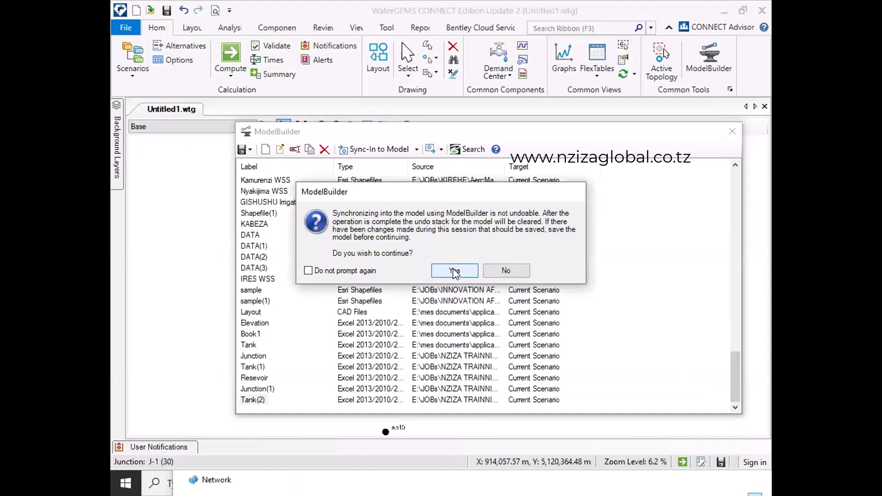
pyautogui.click(454, 273)
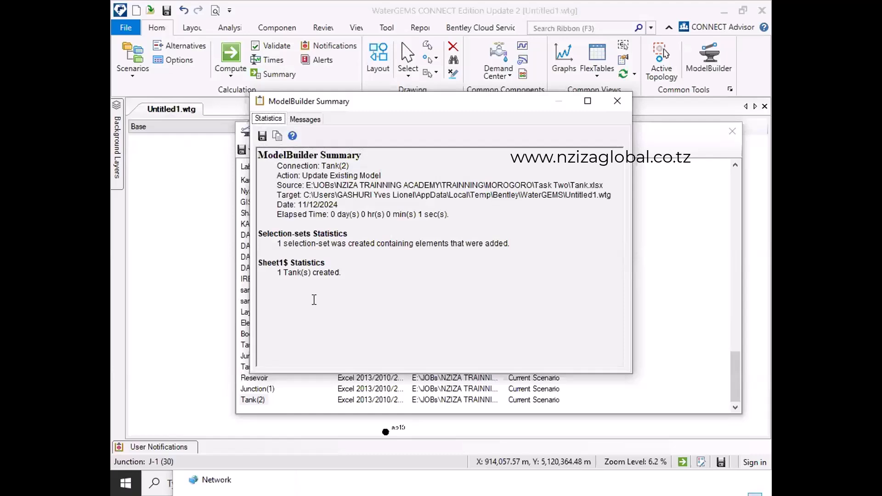
pyautogui.moveTo(419, 278); pyautogui.dragTo(288, 273)
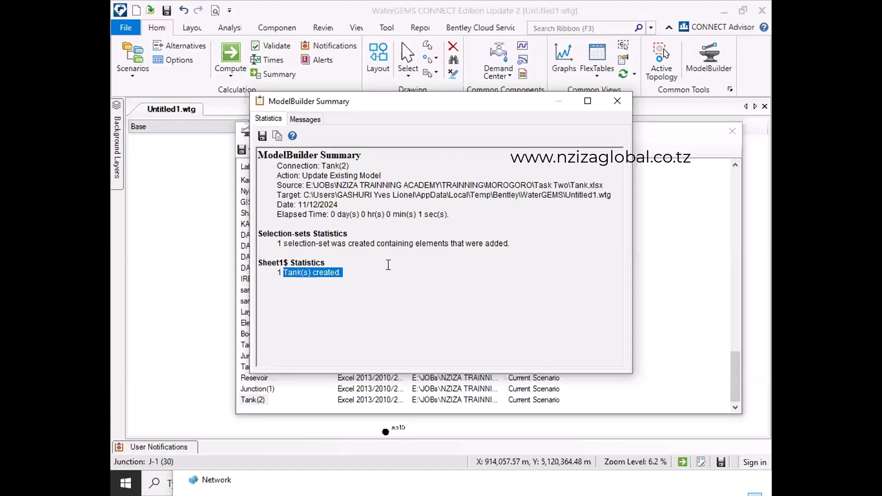
pyautogui.click(617, 102)
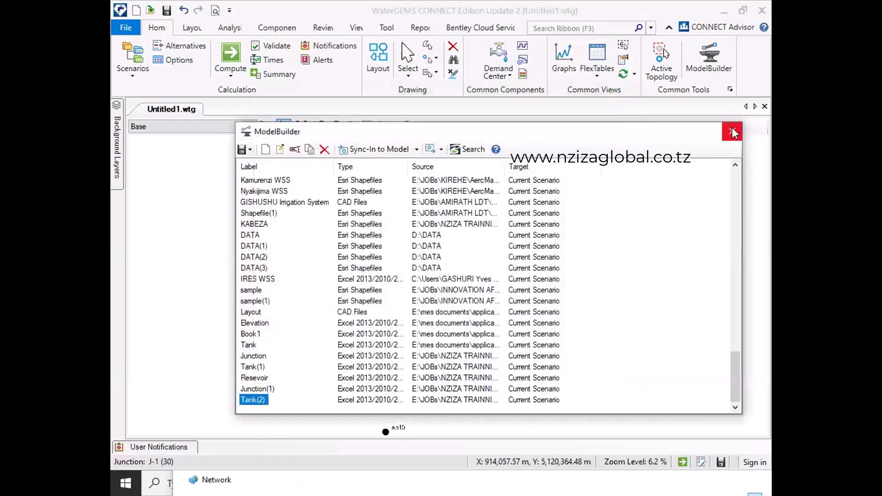
pyautogui.click(732, 132)
pyautogui.click(483, 290)
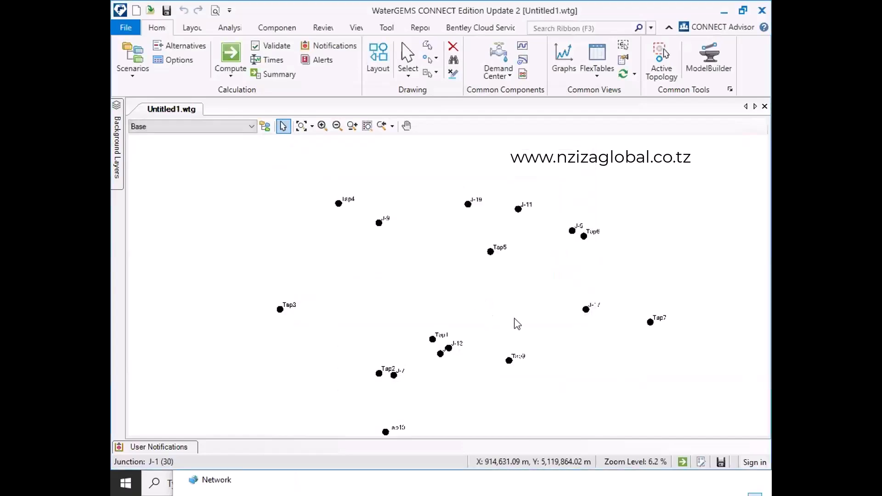
# - Locate tank T-1 in the drawing and review its coordinates and operating range elevations in its properties
pyautogui.scroll(-2, 517, 320)
pyautogui.scroll(5, 372, 272)
pyautogui.scroll(10, 350, 321)
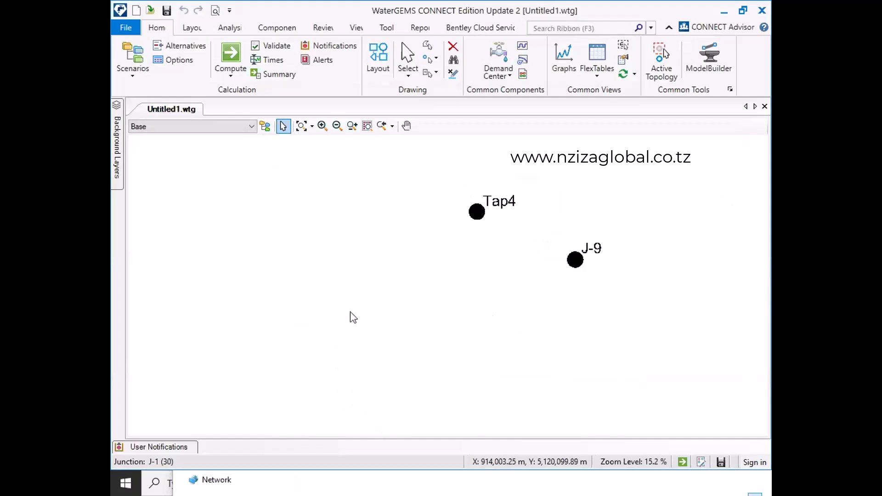
pyautogui.scroll(4, 354, 354)
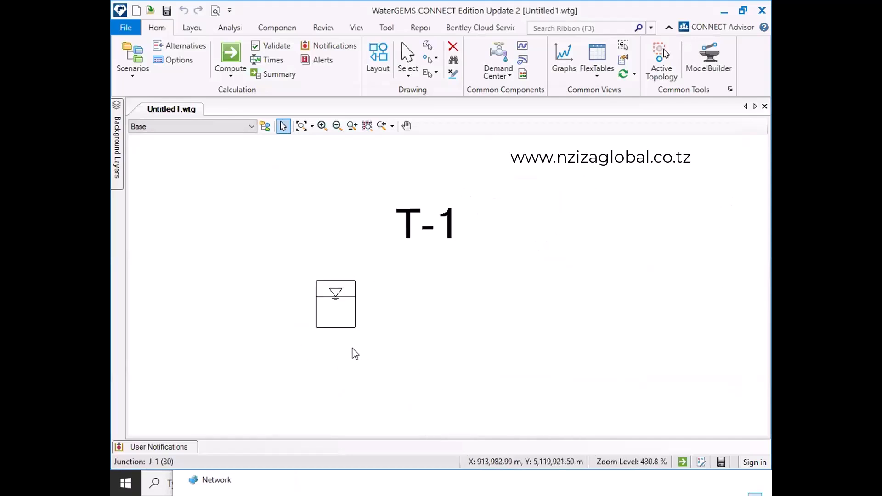
pyautogui.click(347, 327)
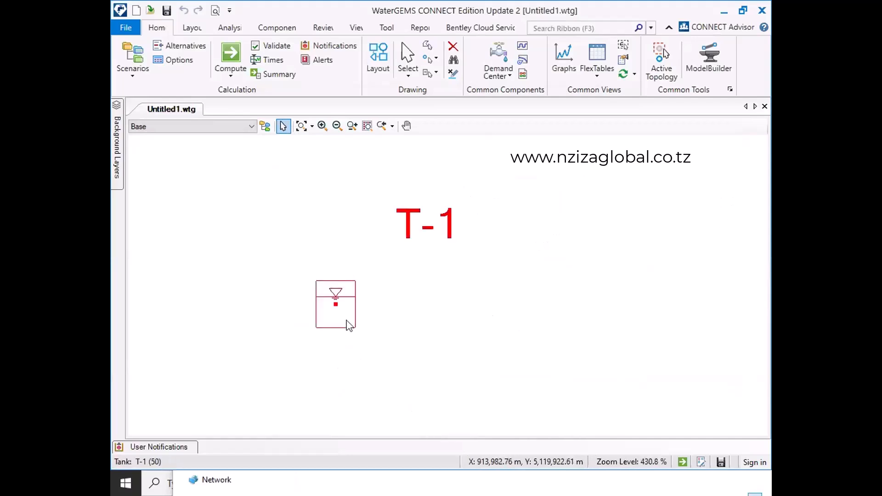
pyautogui.doubleClick(347, 321)
pyautogui.scroll(-1, 321, 325)
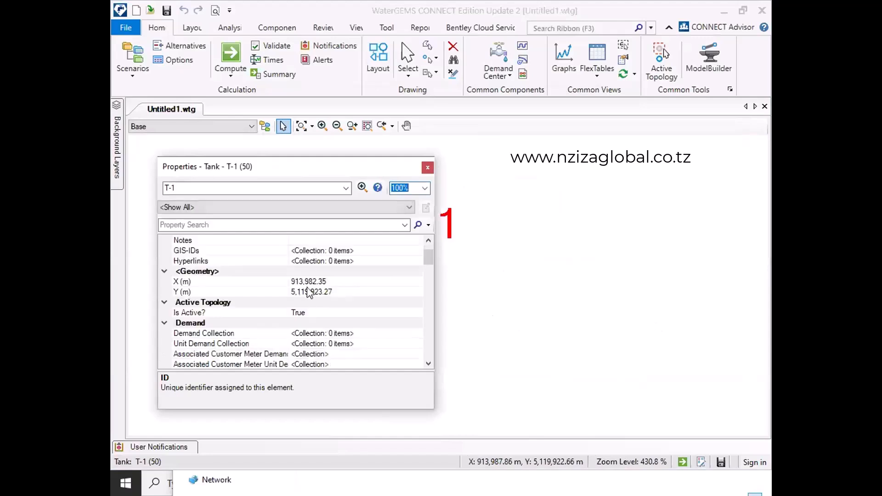
pyautogui.scroll(-4, 307, 291)
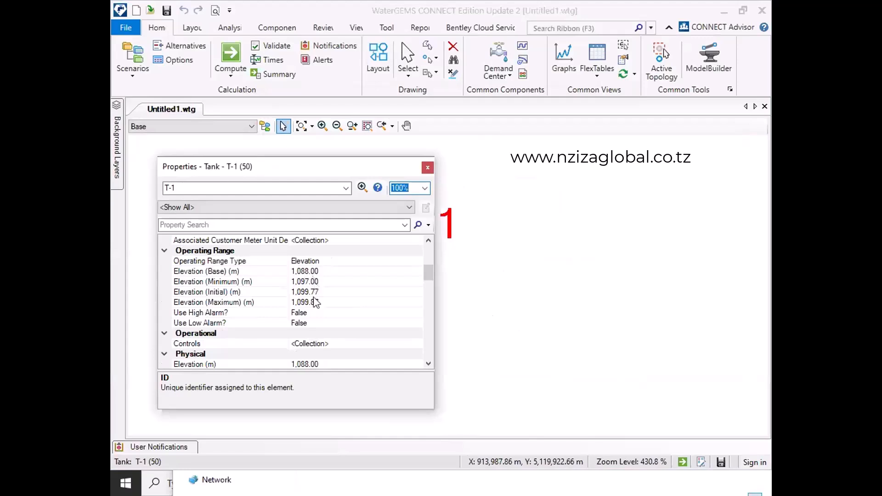
pyautogui.scroll(-1, 316, 328)
pyautogui.click(300, 334)
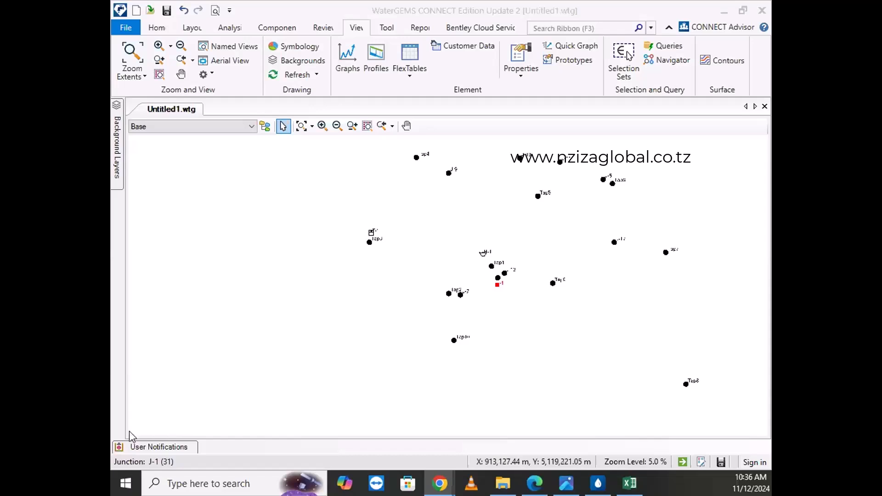
# - Examine the layout of the imported junctions, taps, reservoir R-1 and tank T-1 in the drawing
pyautogui.scroll(-5, 319, 274)
pyautogui.scroll(4, 445, 274)
pyautogui.scroll(2, 345, 268)
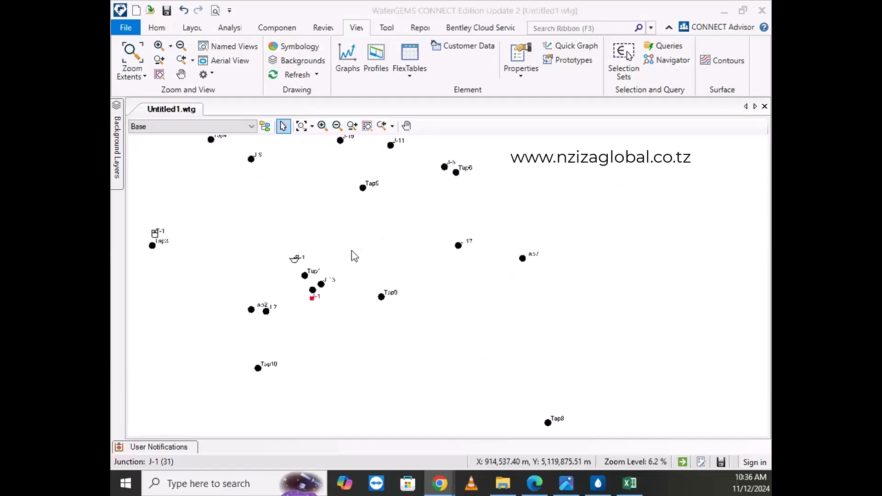
pyautogui.scroll(-2, 400, 266)
pyautogui.scroll(2, 340, 216)
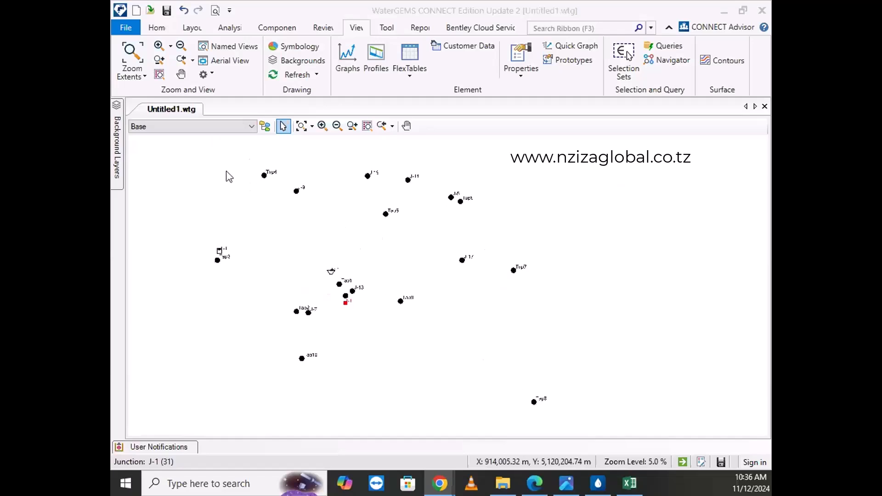
pyautogui.scroll(-1, 395, 165)
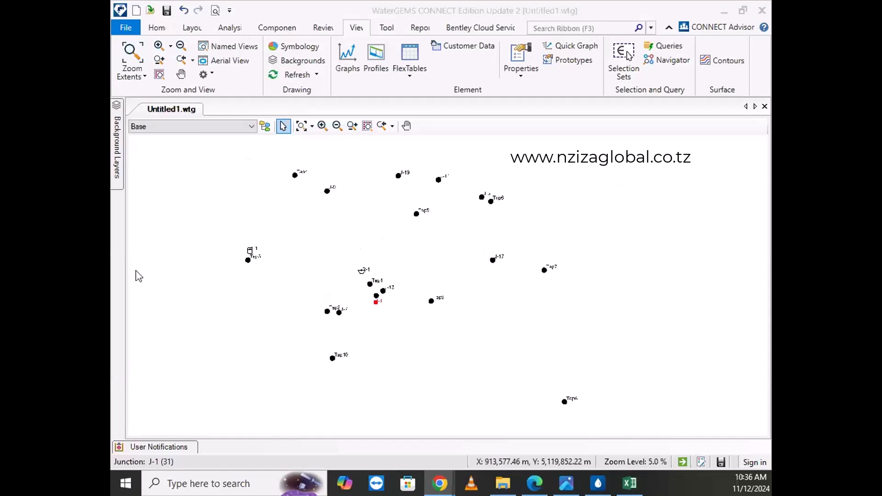
pyautogui.scroll(-2, 364, 284)
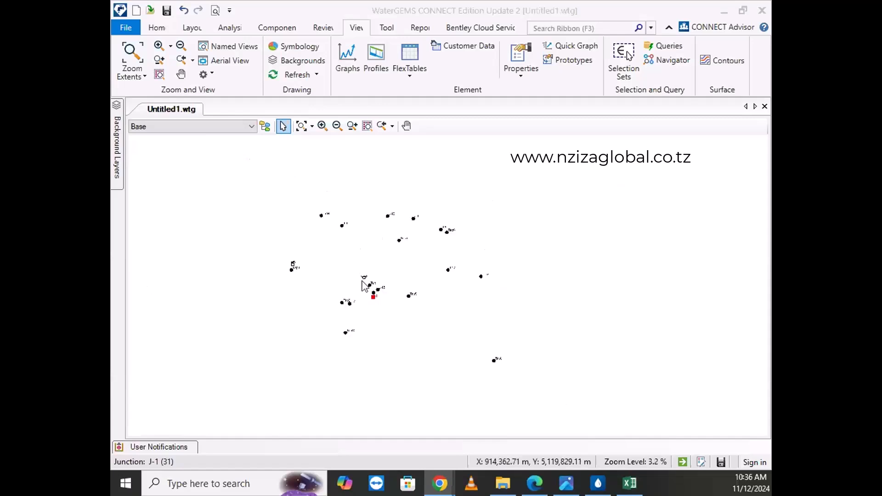
pyautogui.scroll(6, 363, 285)
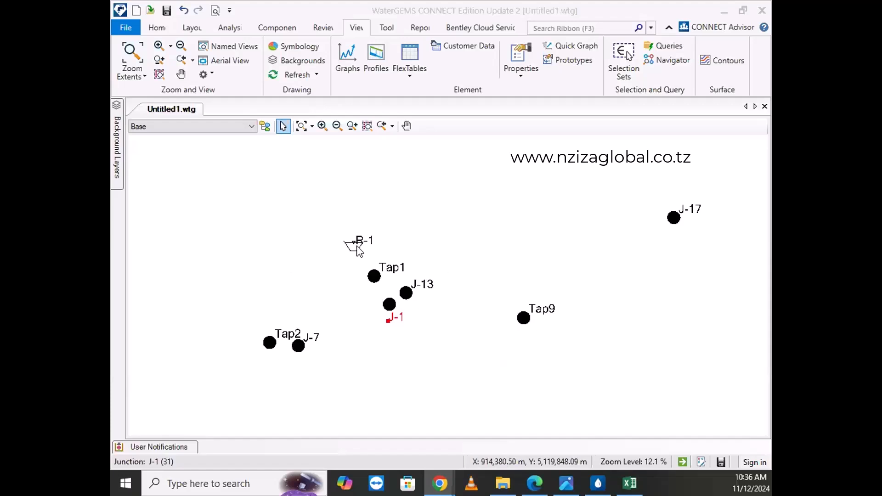
pyautogui.scroll(-1, 360, 247)
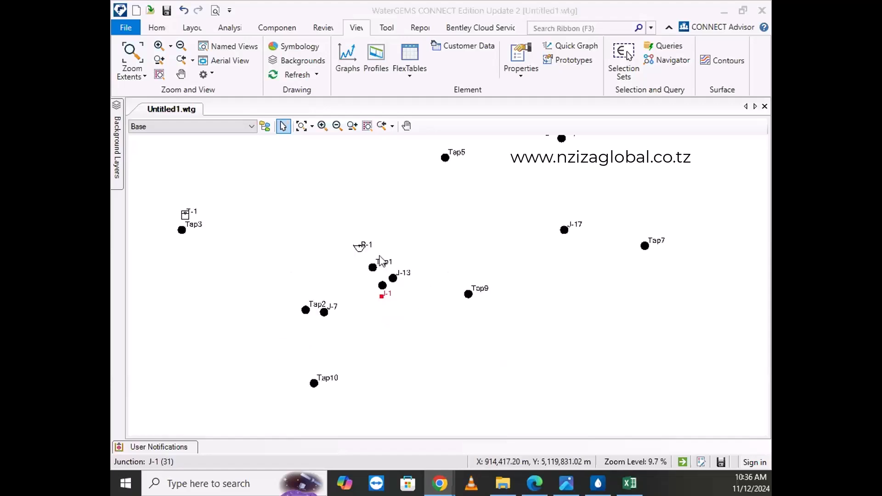
pyautogui.scroll(2, 360, 248)
pyautogui.scroll(-2, 366, 254)
pyautogui.scroll(2, 367, 254)
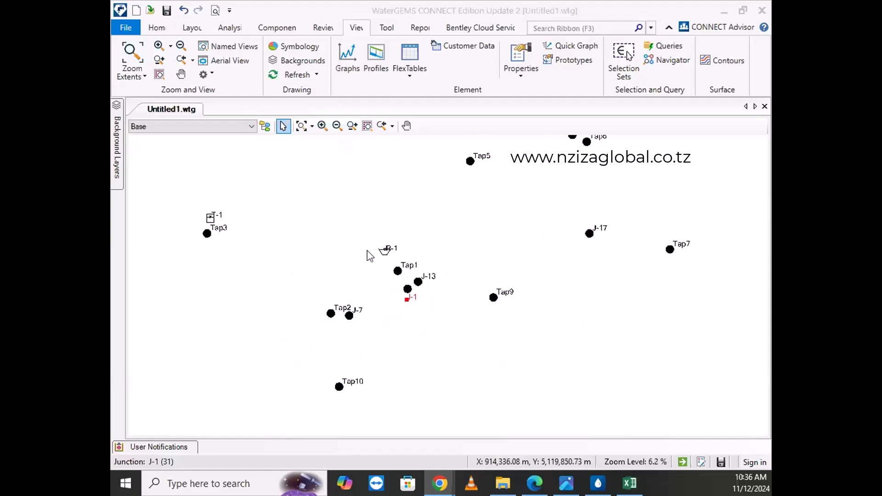
pyautogui.scroll(-2, 483, 272)
pyautogui.scroll(2, 260, 232)
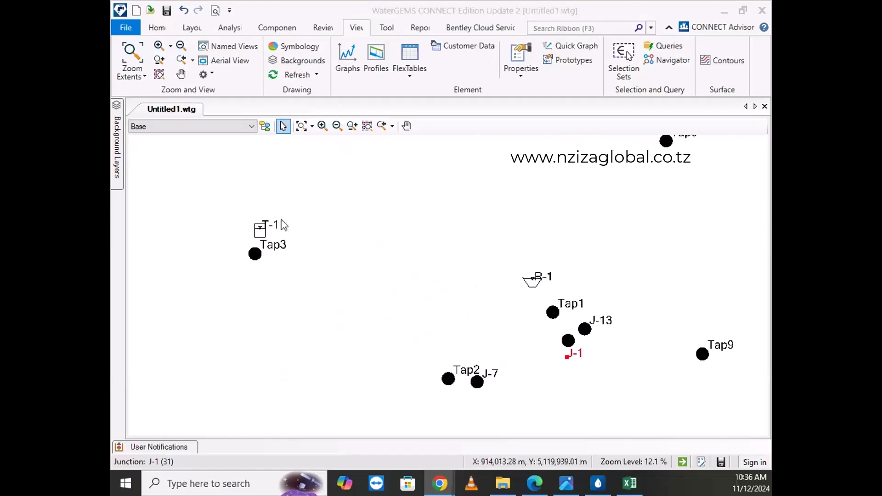
pyautogui.scroll(1, 259, 234)
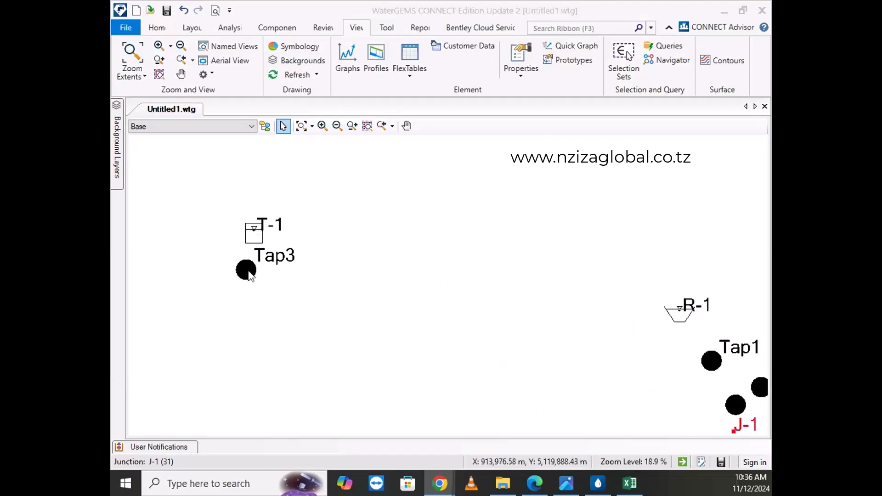
pyautogui.scroll(-6, 251, 277)
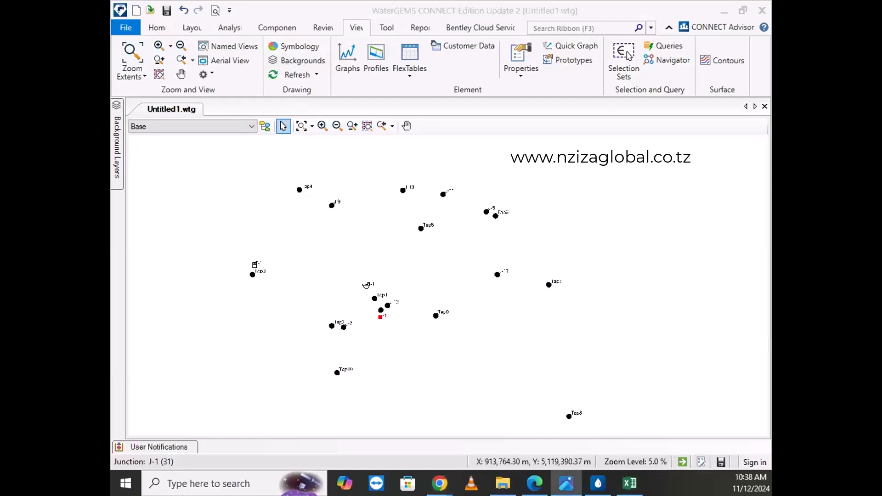
# - Examine the pipe connections between nodes in the Capture.JPG network image and return to WaterGEMS
pyautogui.click(566, 483)
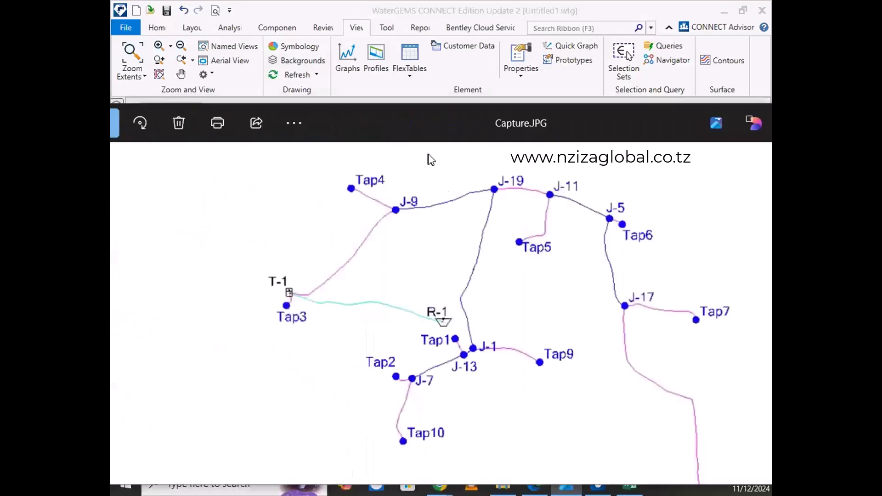
pyautogui.moveTo(400, 135); pyautogui.dragTo(356, 123)
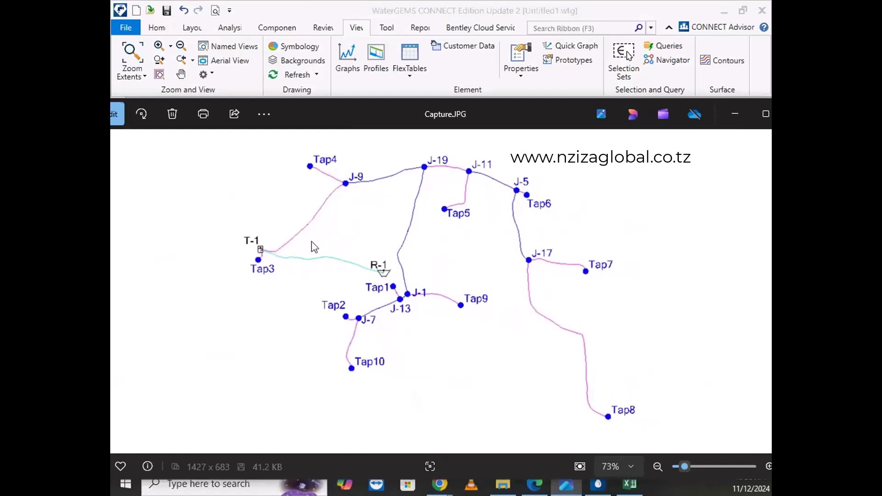
pyautogui.click(726, 10)
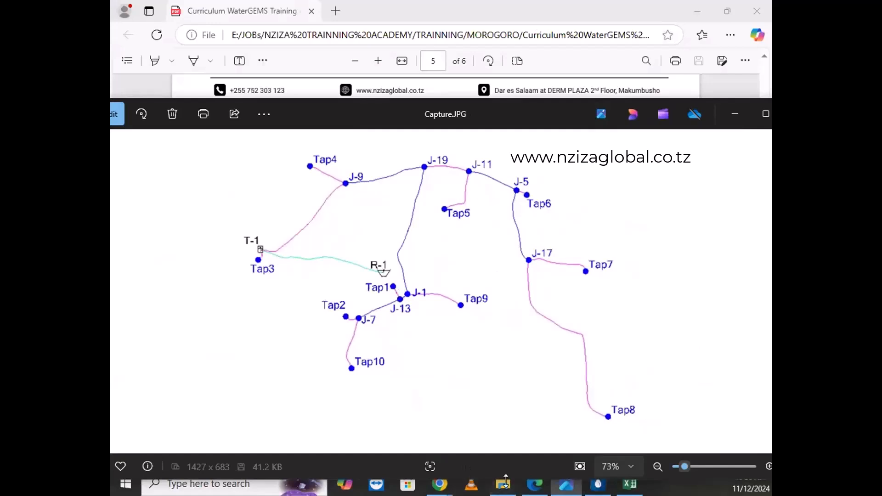
pyautogui.click(597, 483)
# - Draw a straight pipe from reservoir R-1 to tank T-1
pyautogui.scroll(-2, 466, 322)
pyautogui.scroll(7, 383, 290)
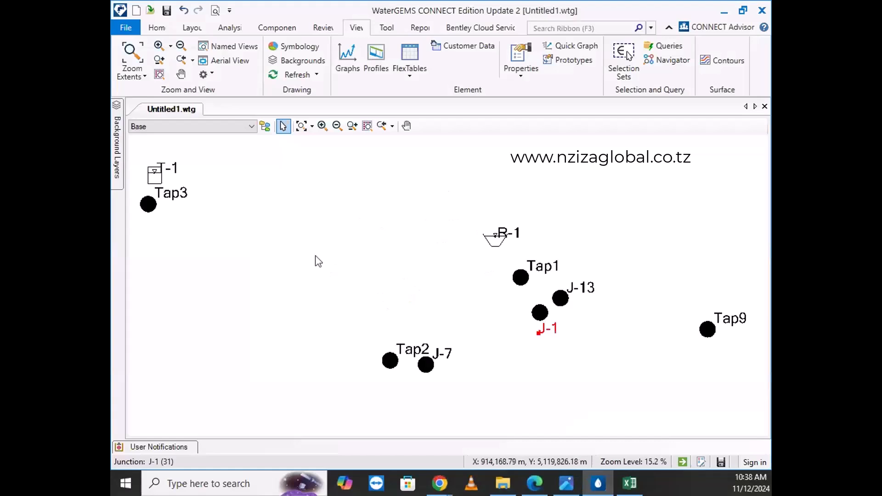
pyautogui.scroll(-1, 316, 257)
pyautogui.click(159, 28)
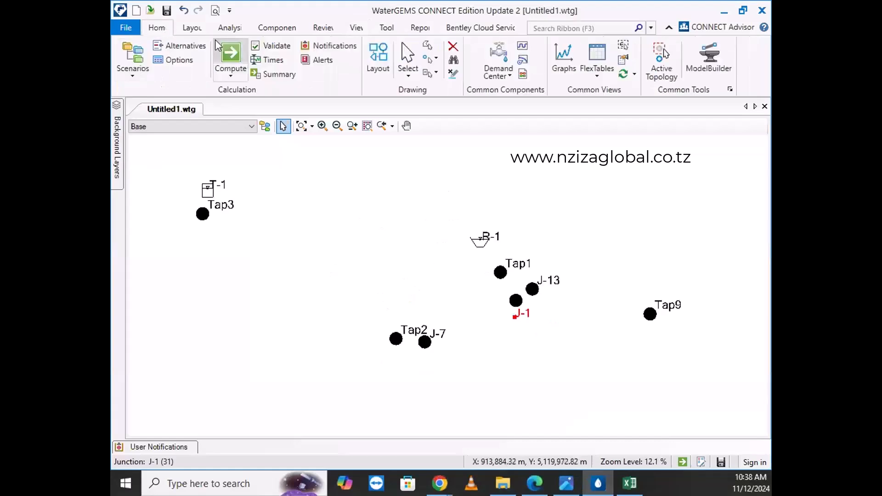
pyautogui.click(192, 29)
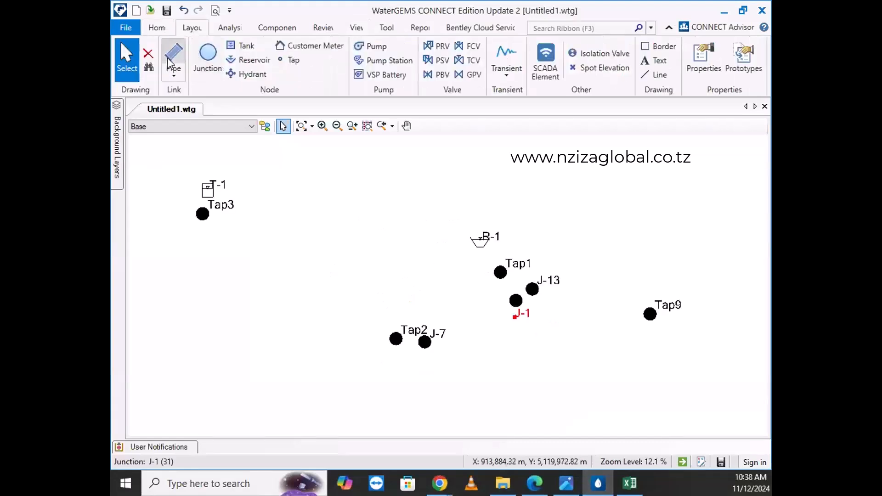
pyautogui.click(173, 54)
pyautogui.click(477, 240)
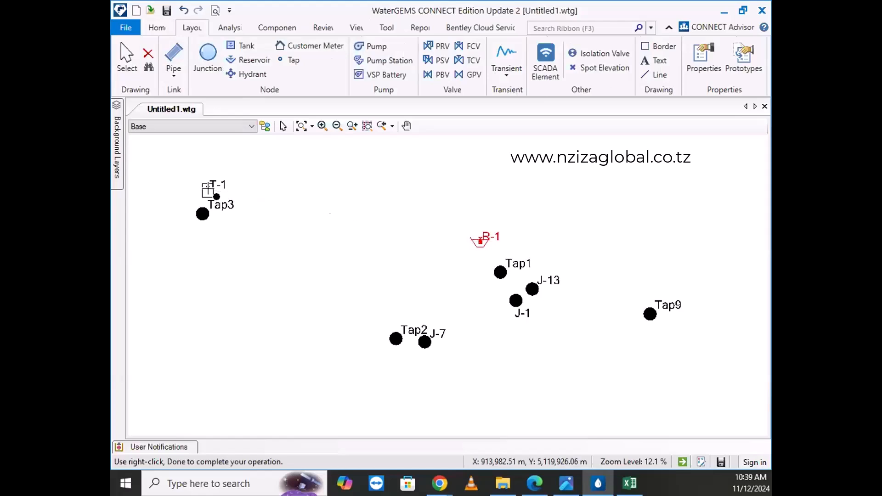
pyautogui.click(208, 189)
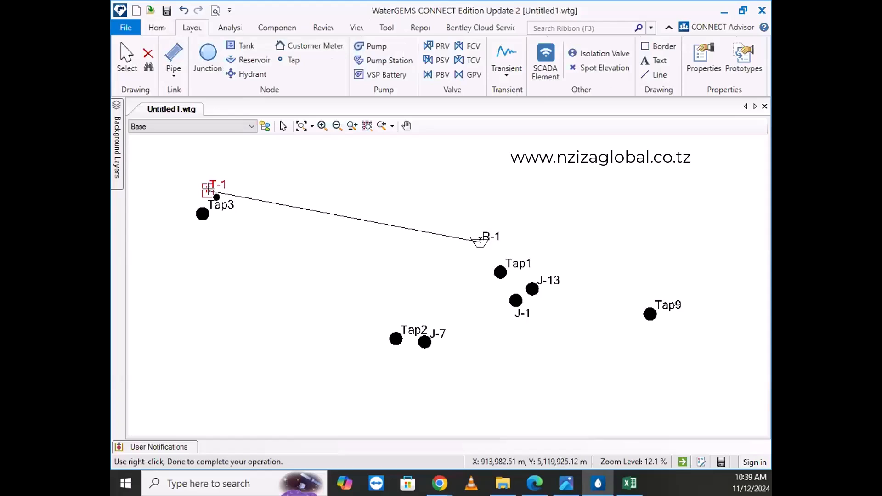
# - End the pipe from reservoir R-1 at tank T-1 and finish the pipe run
pyautogui.click(208, 189)
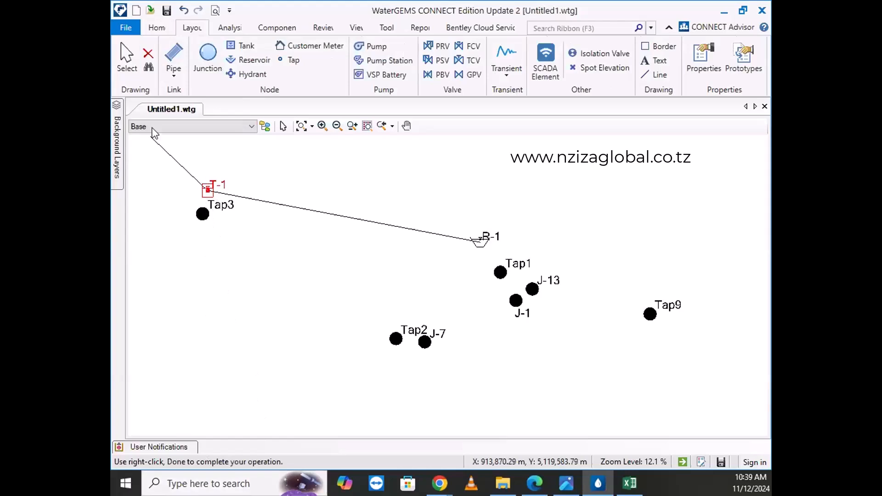
pyautogui.scroll(-2, 324, 177)
pyautogui.scroll(4, 344, 195)
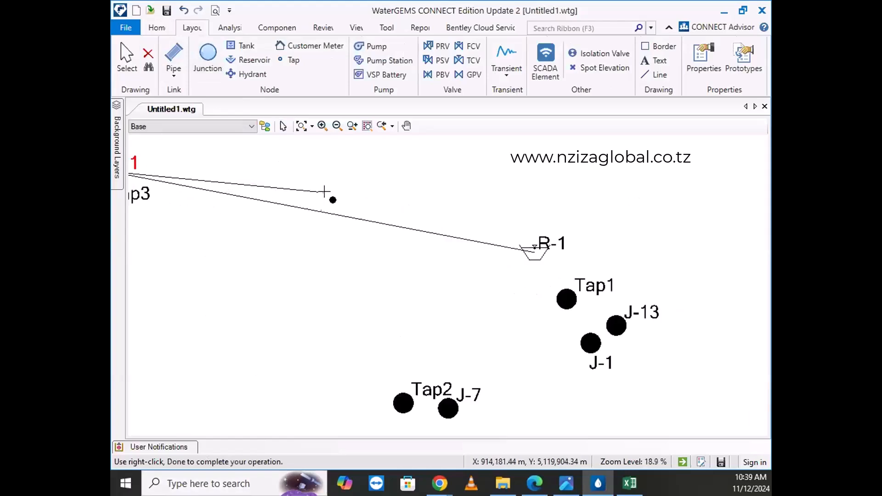
pyautogui.scroll(-4, 404, 190)
pyautogui.rightClick(344, 194)
pyautogui.click(375, 69)
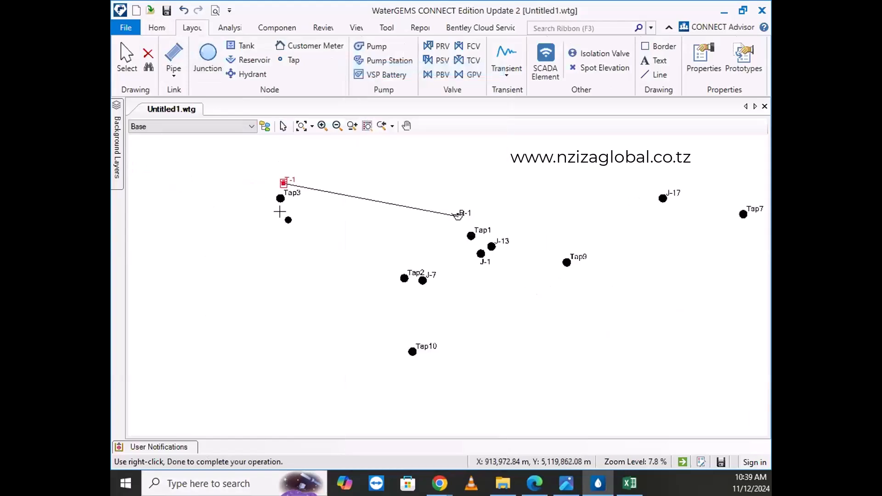
pyautogui.scroll(2, 282, 257)
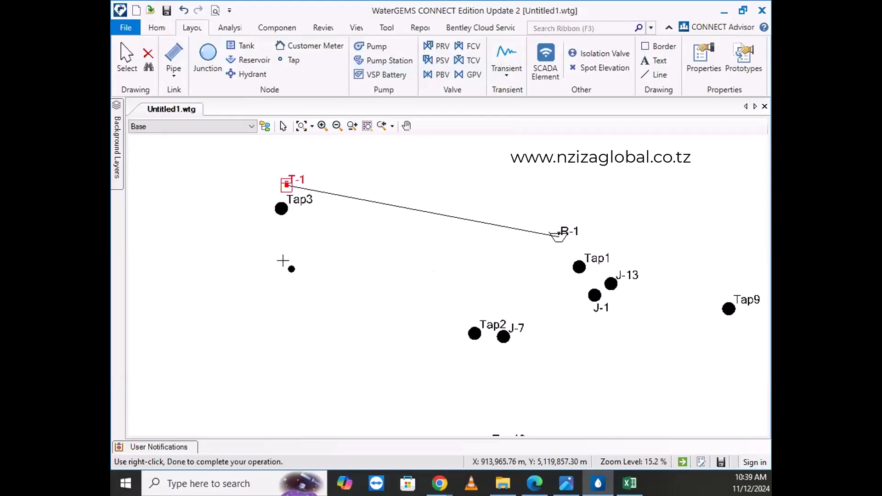
# - Check the node connections in the Capture.JPG reference image and return to WaterGEMS
pyautogui.click(566, 483)
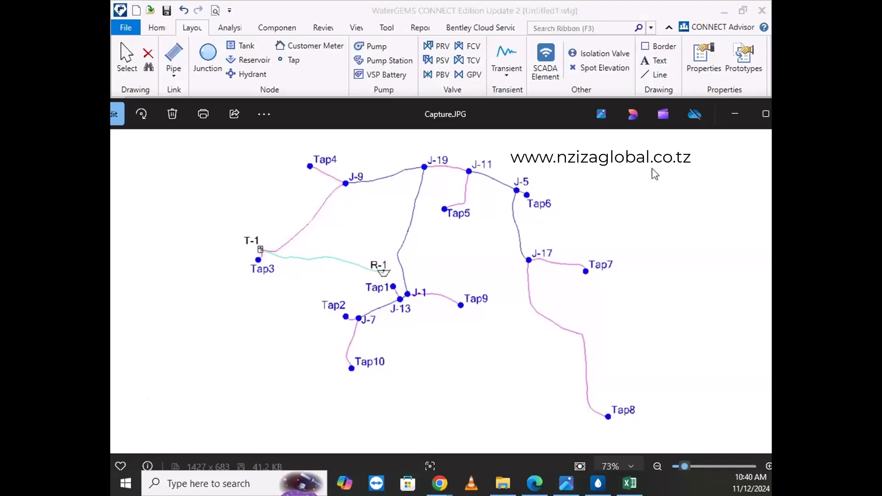
pyautogui.doubleClick(536, 112)
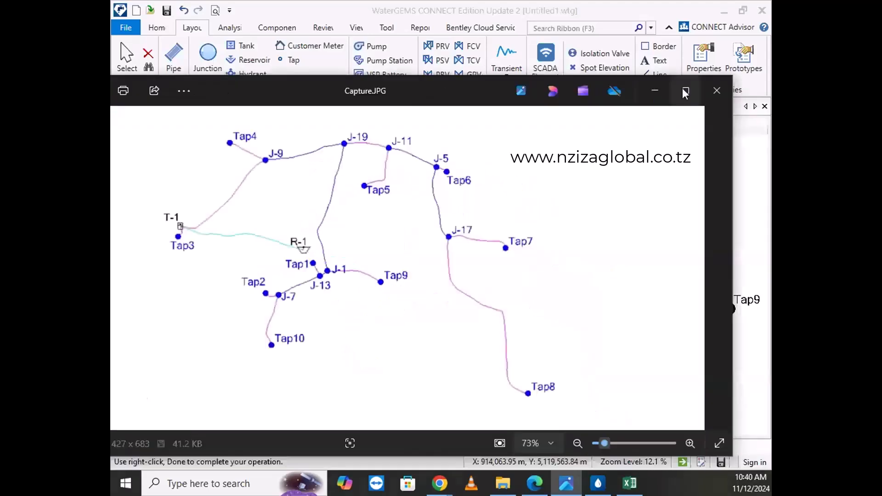
pyautogui.click(555, 5)
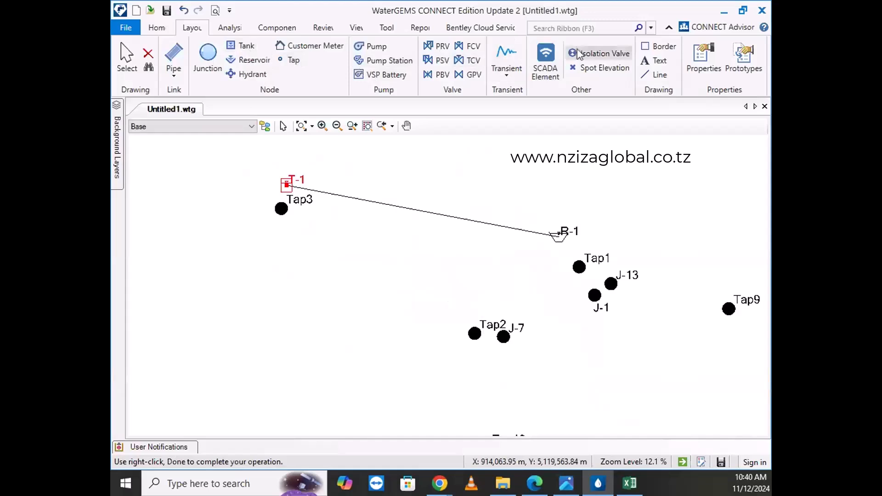
# - Open the Selection Sets manager over the drawing and go through the three sets of elements added via ModelBuilder
pyautogui.click(170, 31)
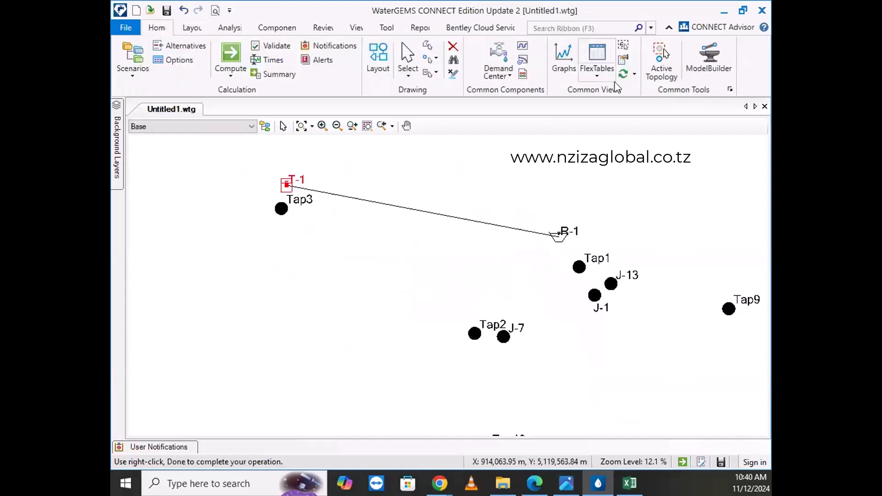
pyautogui.click(624, 48)
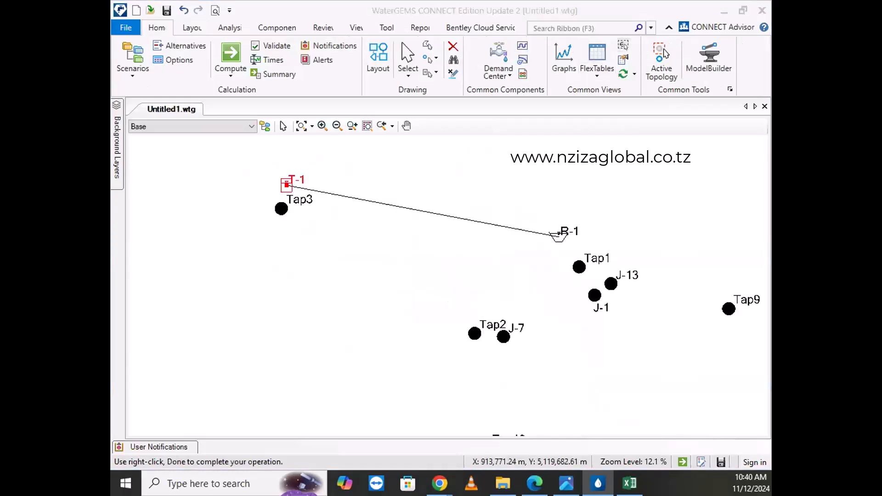
pyautogui.moveTo(112, 215); pyautogui.dragTo(360, 163)
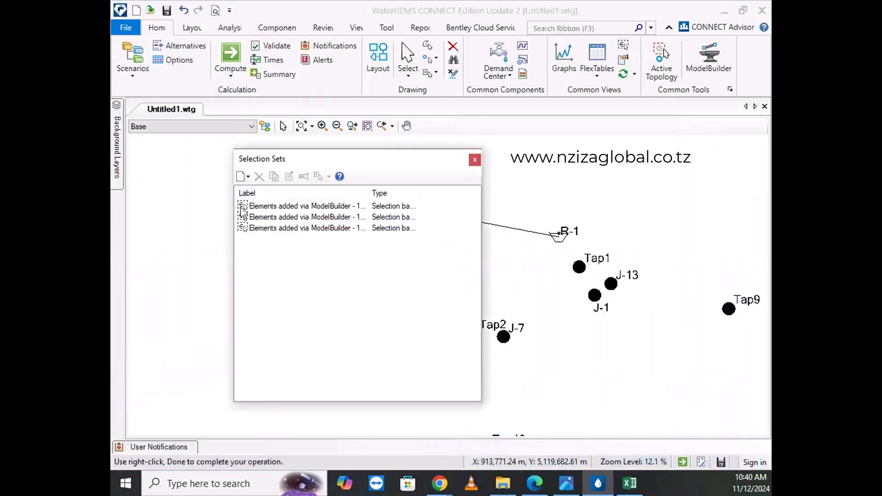
pyautogui.click(264, 206)
pyautogui.click(276, 217)
pyautogui.click(269, 207)
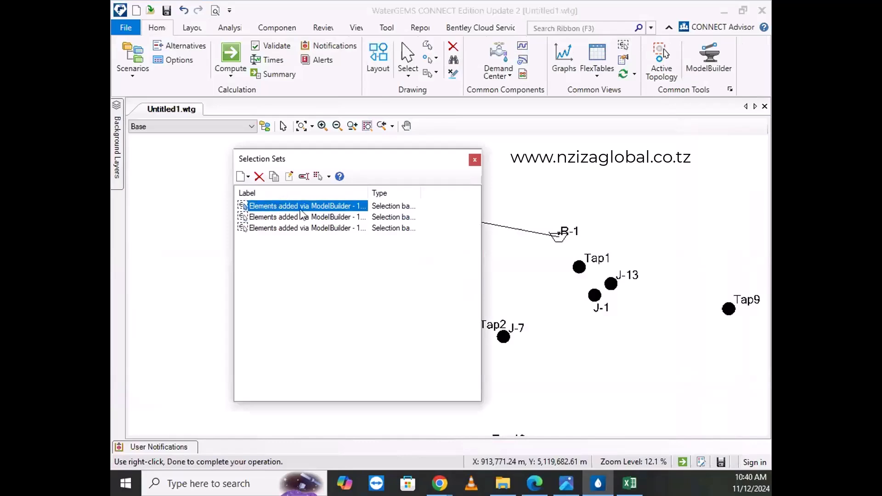
pyautogui.click(297, 217)
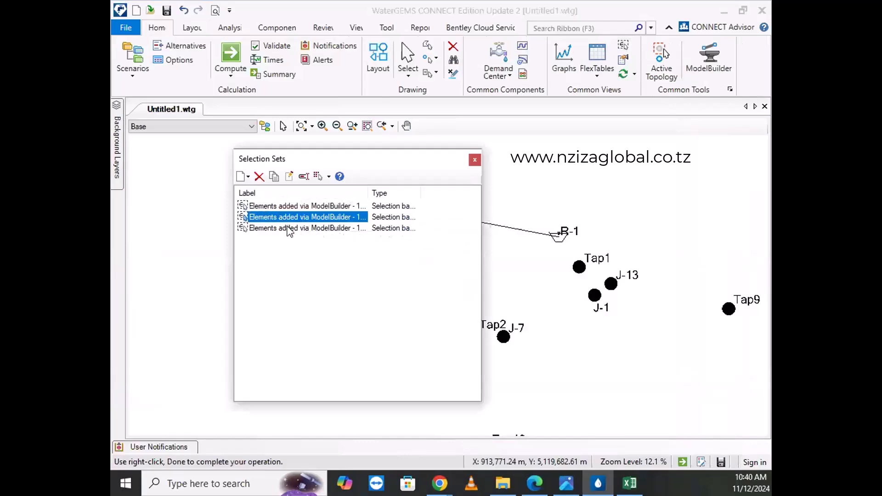
pyautogui.click(291, 230)
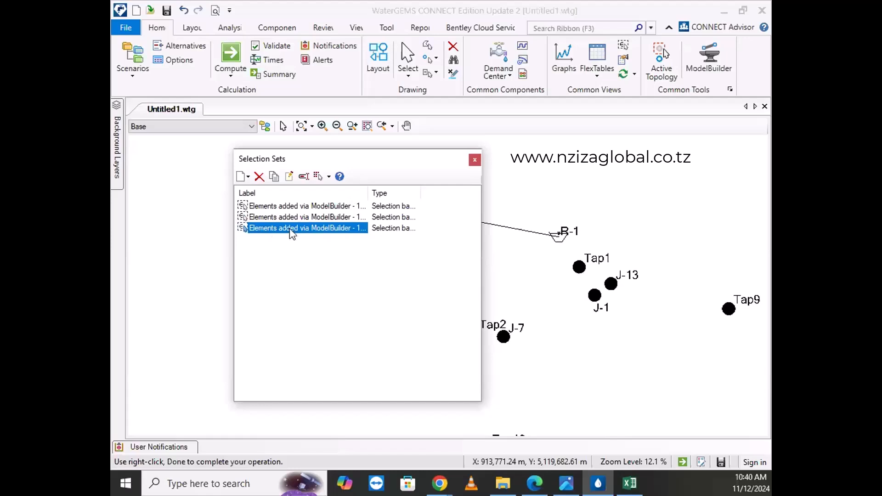
# - Highlight each ModelBuilder selection set's elements in the drawing to identify the junction, tank and reservoir sets
pyautogui.doubleClick(291, 229)
pyautogui.doubleClick(291, 205)
pyautogui.scroll(-4, 617, 228)
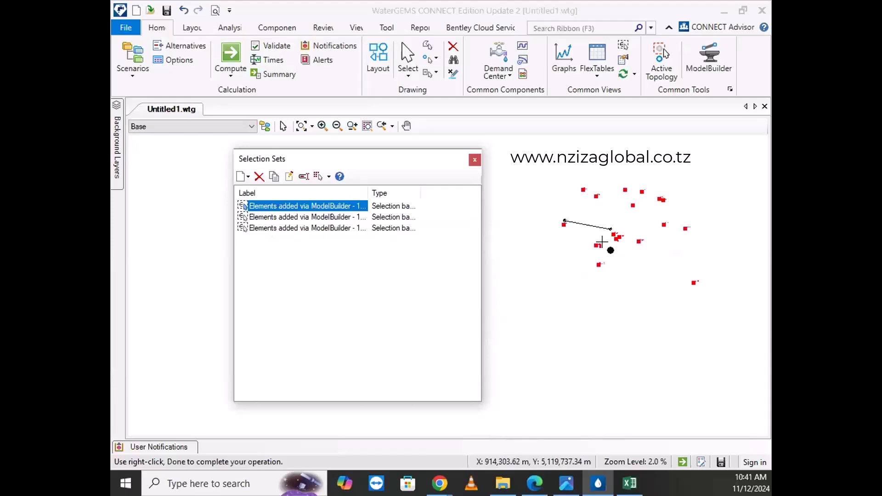
pyautogui.click(333, 217)
pyautogui.scroll(5, 536, 222)
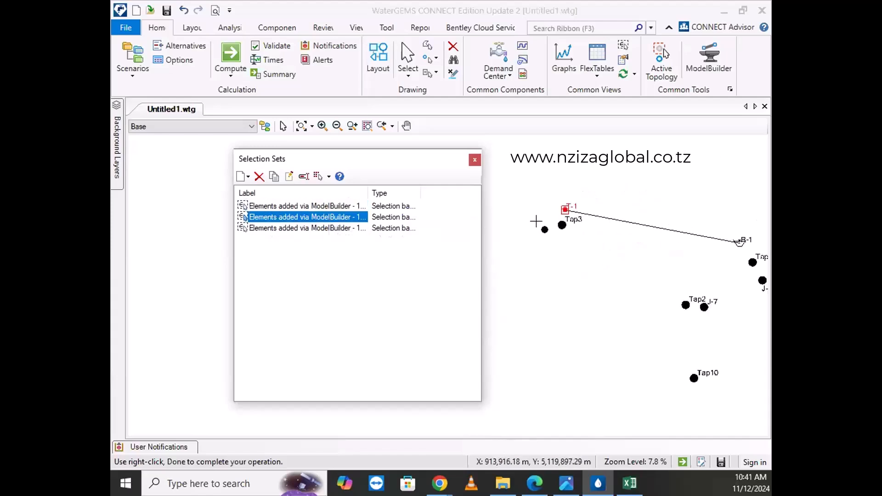
pyautogui.scroll(3, 535, 222)
pyautogui.click(583, 212)
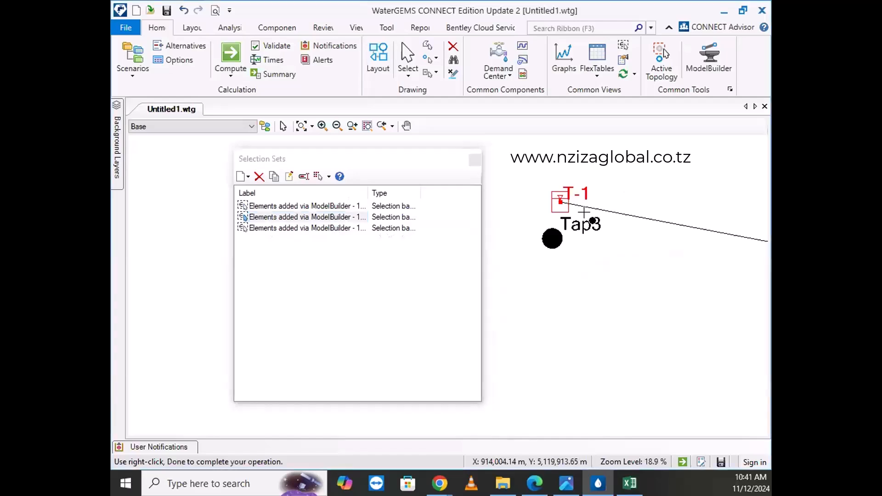
pyautogui.click(288, 231)
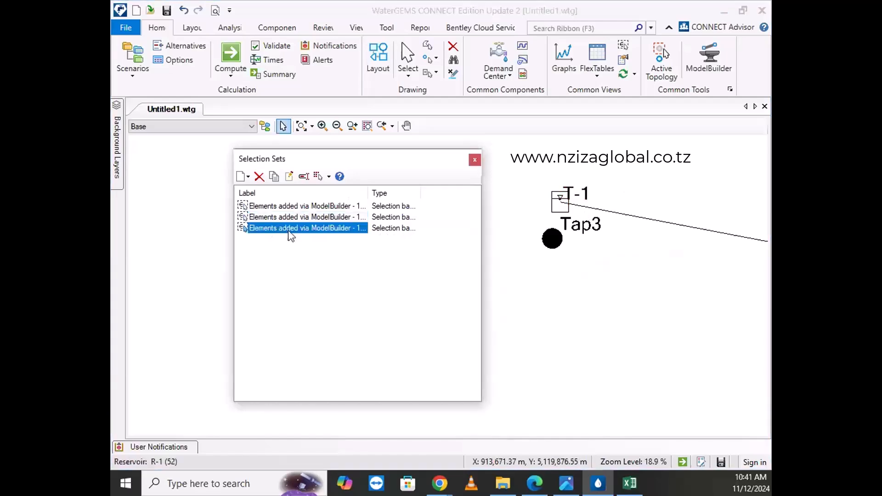
pyautogui.scroll(-3, 565, 252)
pyautogui.scroll(5, 581, 242)
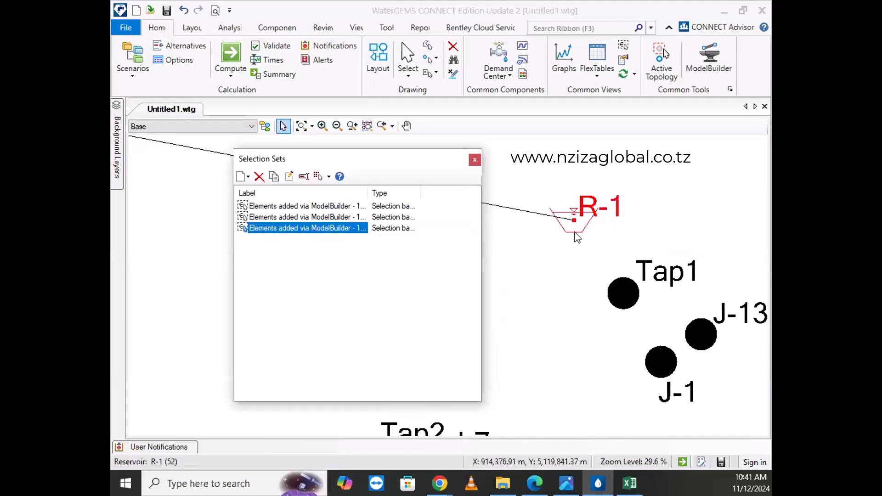
pyautogui.scroll(-2, 576, 280)
pyautogui.scroll(-8, 584, 280)
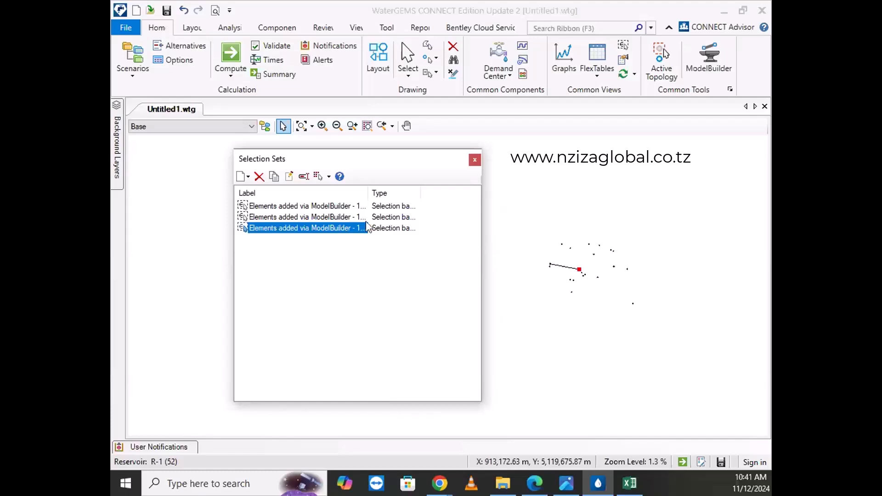
# - Select junctions Tap3 and Tap4 together in the drawing
pyautogui.scroll(3, 528, 255)
pyautogui.scroll(8, 550, 290)
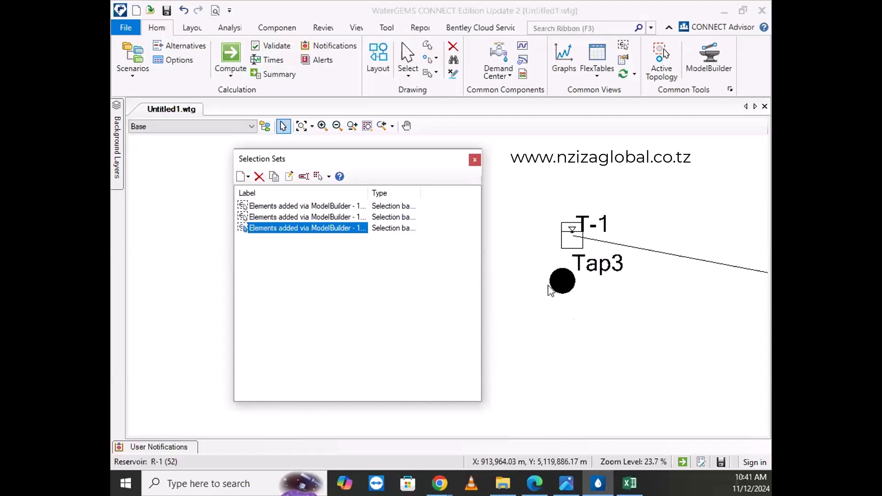
pyautogui.scroll(-6, 553, 267)
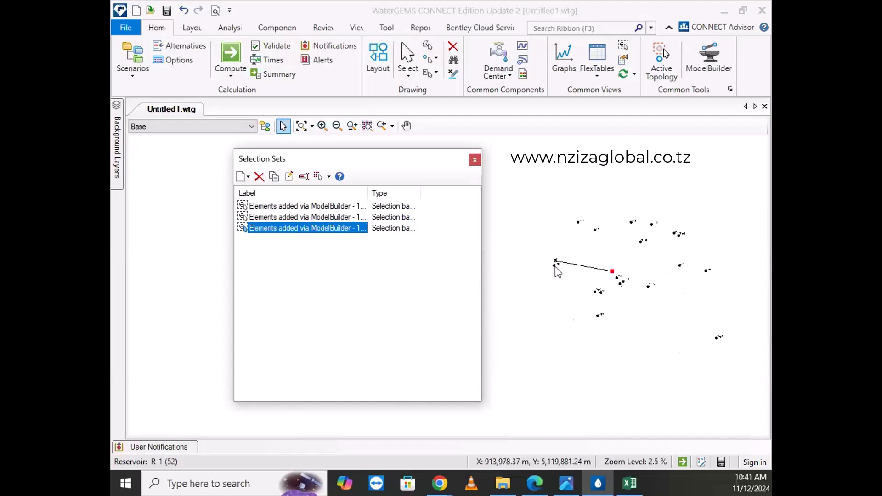
pyautogui.scroll(4, 553, 266)
pyautogui.scroll(-3, 557, 266)
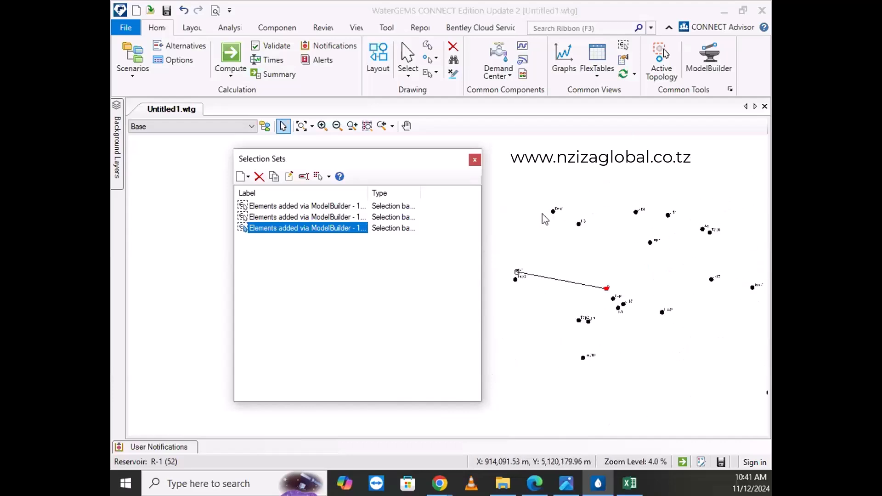
pyautogui.scroll(7, 594, 208)
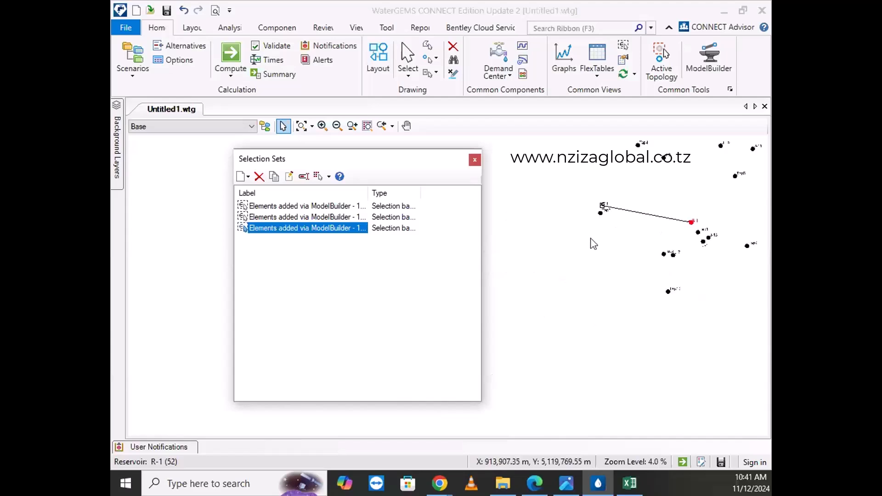
pyautogui.click(597, 210)
pyautogui.scroll(-5, 597, 210)
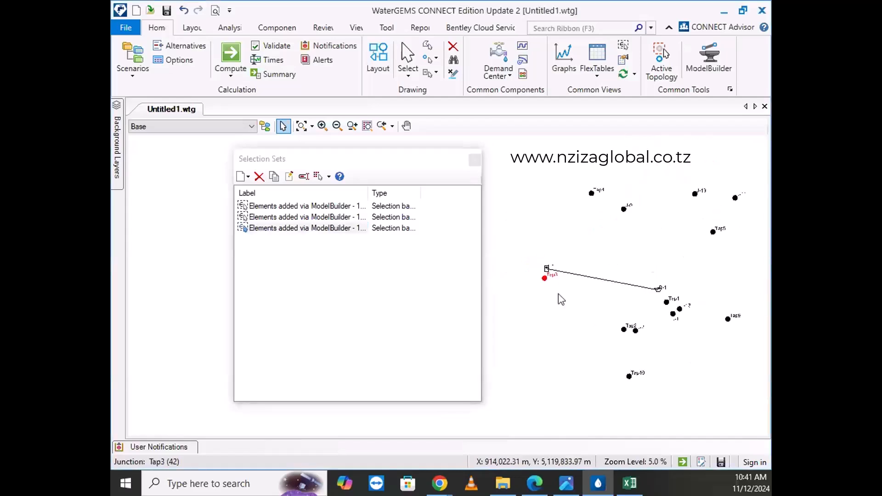
pyautogui.scroll(6, 587, 203)
pyautogui.click(588, 202)
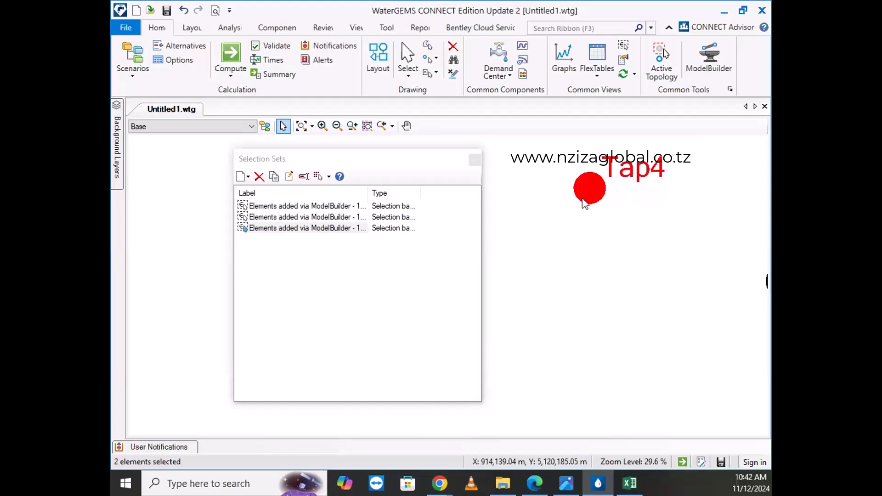
# - Add junctions Tap5 and Tap7 to the current selection
pyautogui.scroll(-3, 590, 202)
pyautogui.scroll(1, 620, 212)
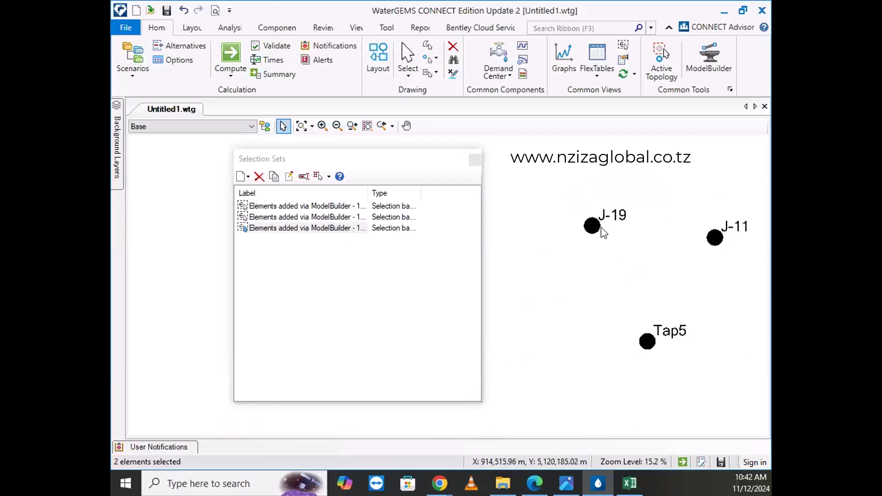
pyautogui.scroll(-2, 639, 258)
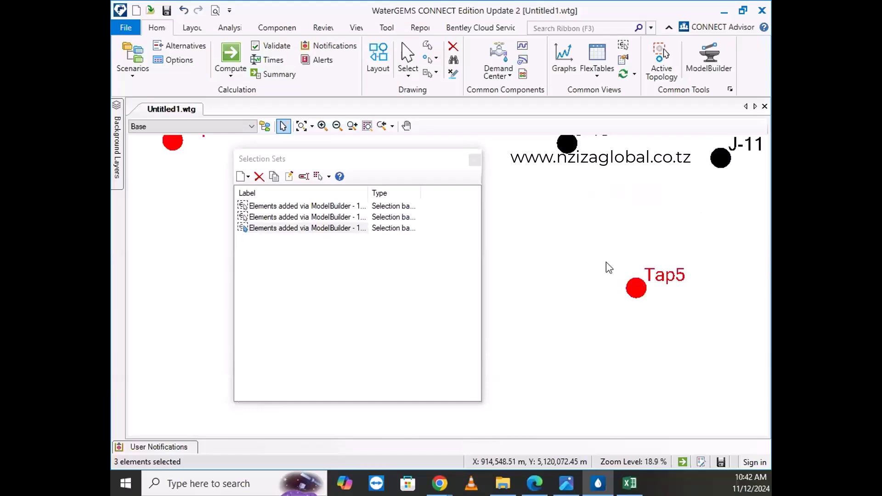
pyautogui.scroll(-5, 636, 256)
pyautogui.scroll(5, 660, 268)
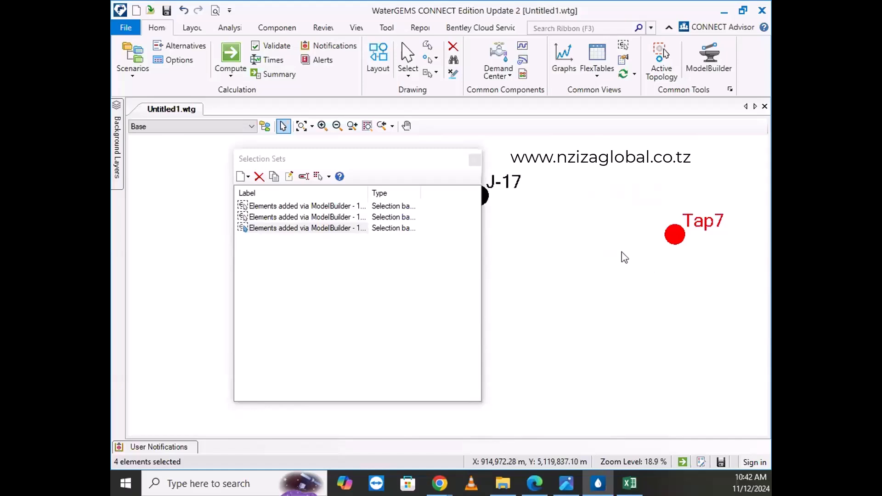
# - Create a new selection set named Tap from the selected tap junctions
pyautogui.scroll(-6, 612, 225)
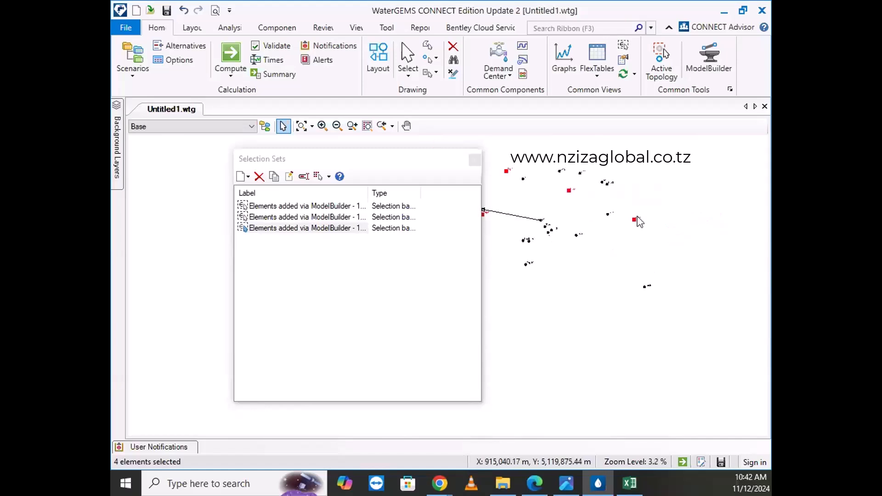
pyautogui.rightClick(600, 220)
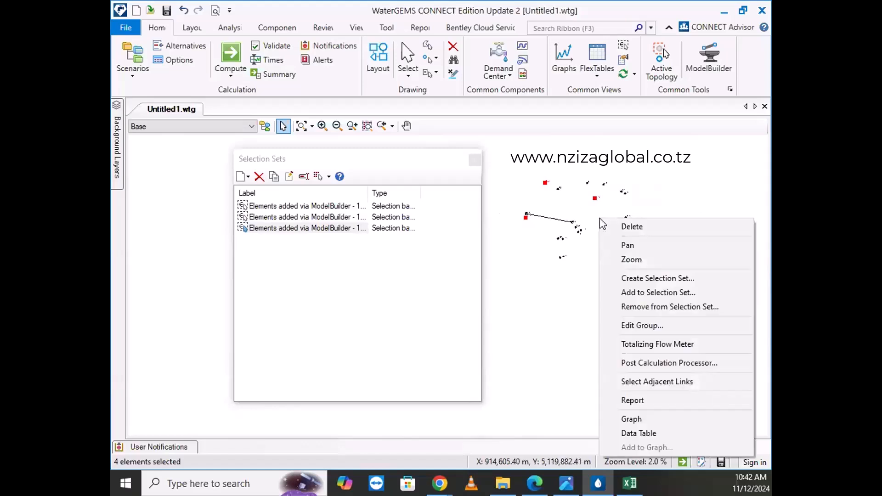
pyautogui.click(652, 279)
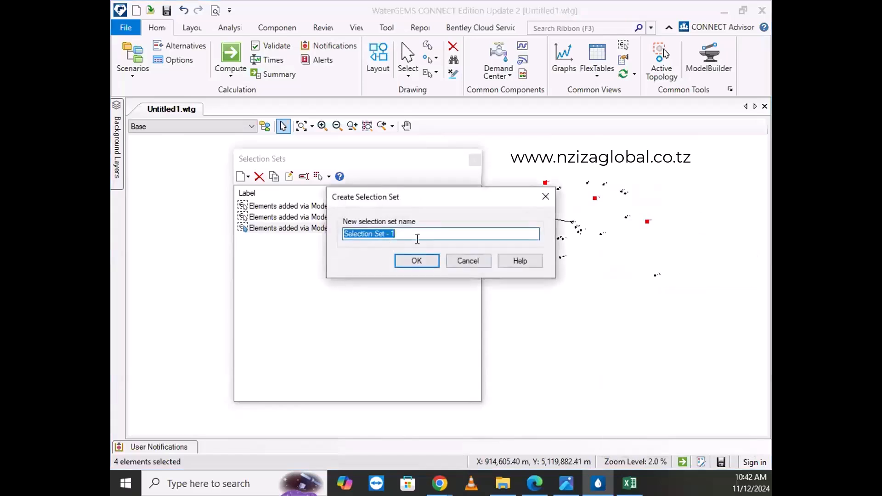
pyautogui.click(418, 238)
pyautogui.moveTo(426, 237); pyautogui.dragTo(342, 234)
pyautogui.write('Tap')
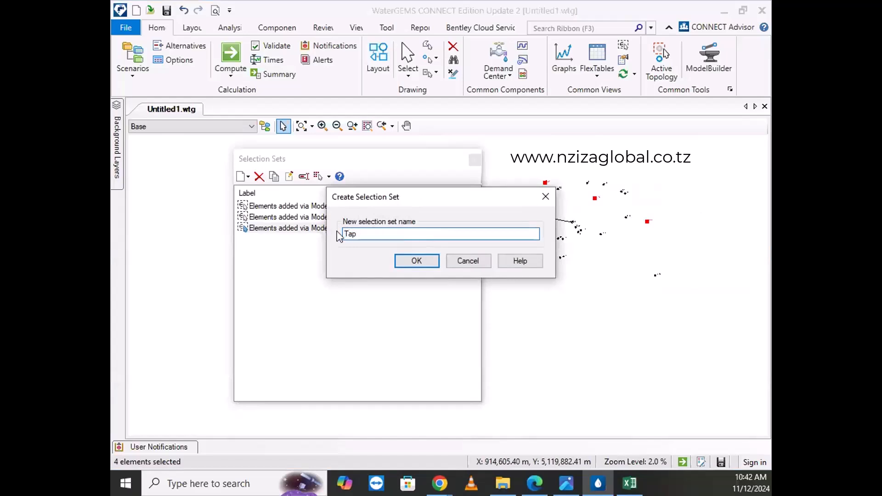
pyautogui.click(426, 265)
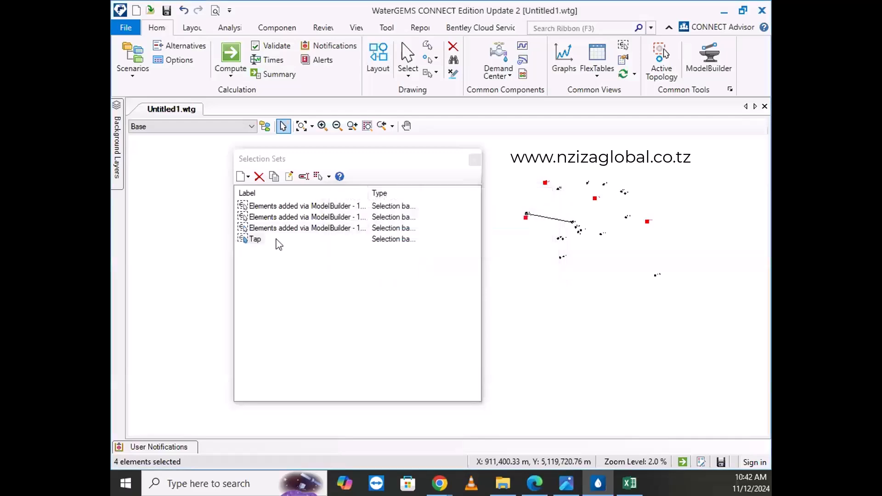
# - Highlight the elements of the Tap selection set in the drawing and close the Selection Sets manager
pyautogui.click(521, 303)
pyautogui.doubleClick(256, 240)
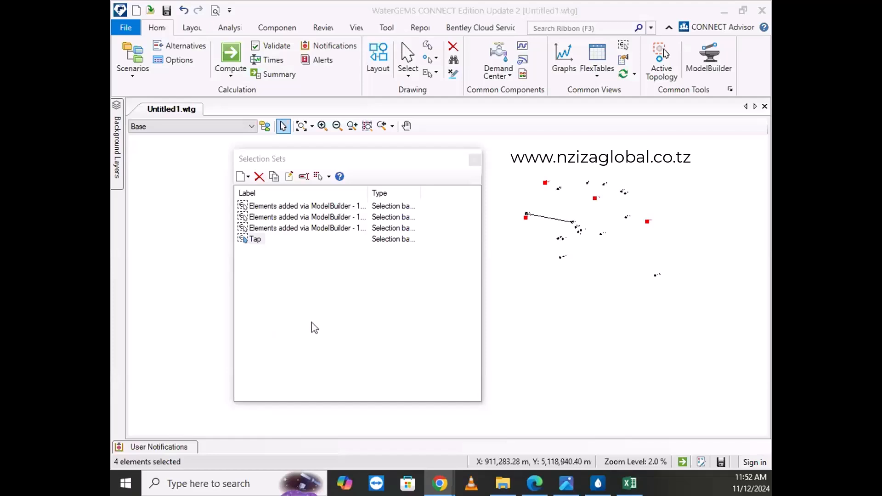
pyautogui.click(473, 161)
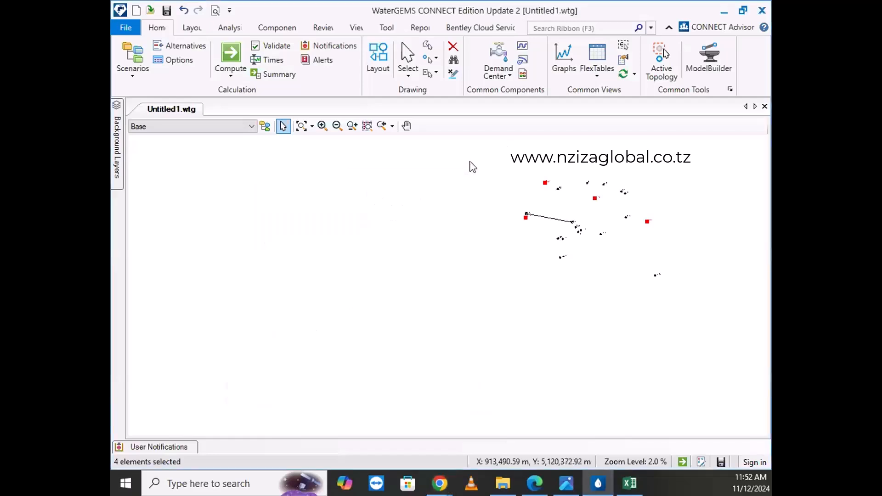
pyautogui.scroll(-5, 414, 211)
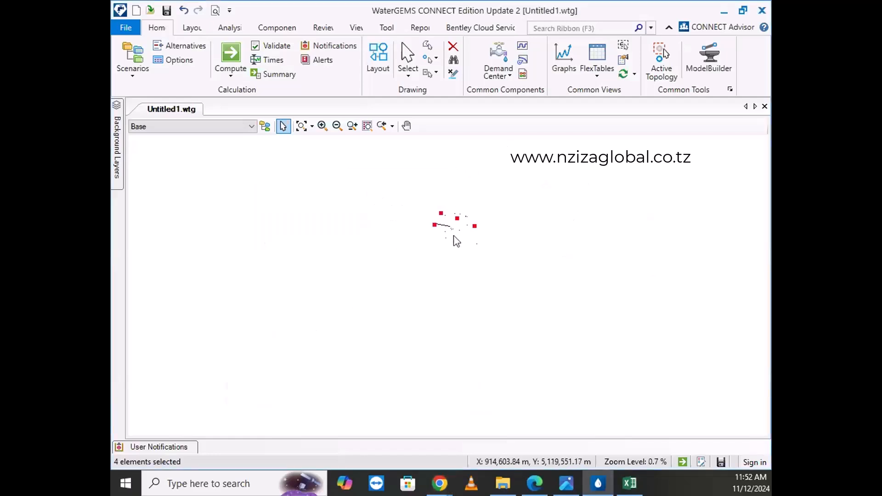
pyautogui.scroll(4, 455, 235)
pyautogui.scroll(4, 476, 223)
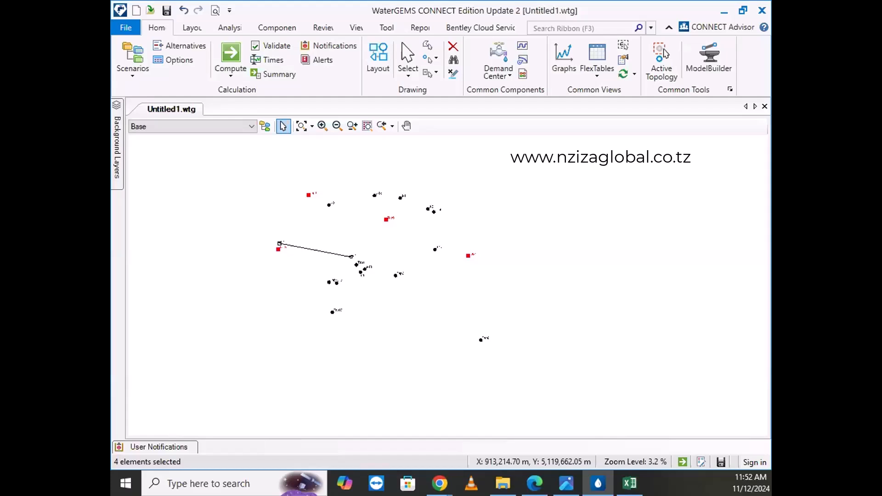
pyautogui.scroll(-2, 486, 261)
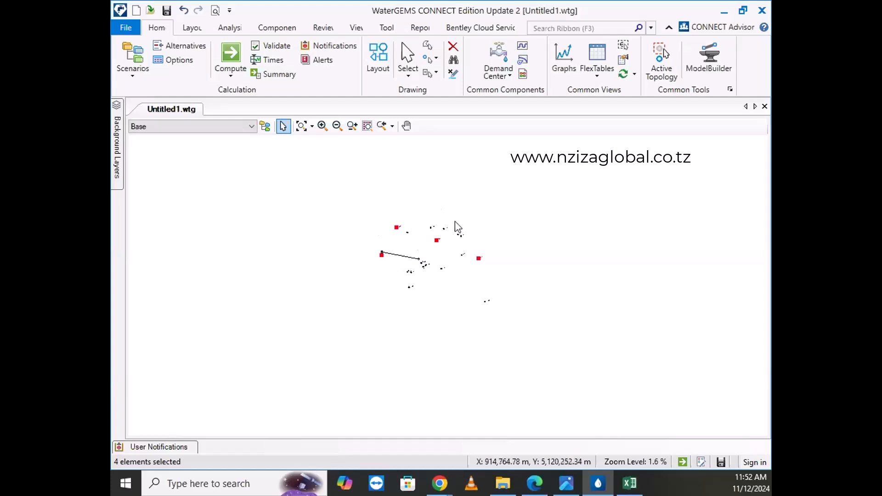
pyautogui.scroll(1, 454, 223)
# - Switch to File Explorer and look over the Demand, Junction, Resevoir and Tank workbooks in the Task Two folder
pyautogui.click(497, 485)
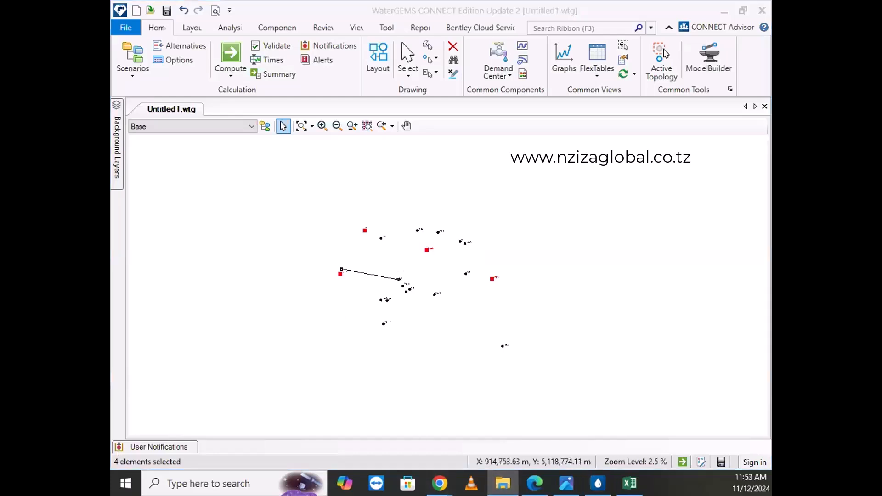
pyautogui.moveTo(110, 83); pyautogui.dragTo(401, 52)
pyautogui.doubleClick(281, 148)
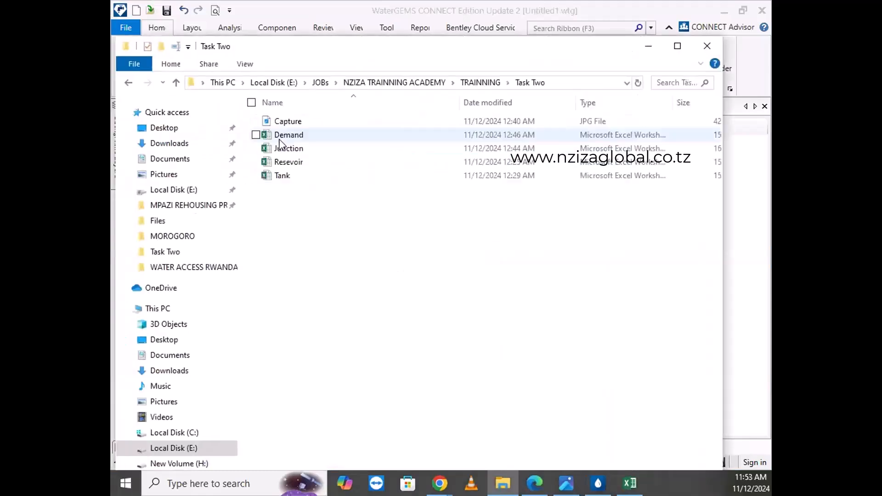
pyautogui.click(285, 152)
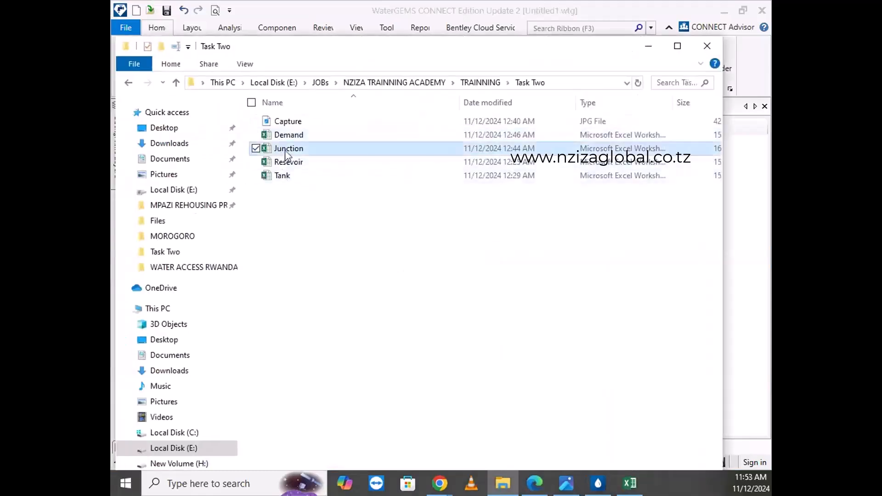
pyautogui.click(284, 176)
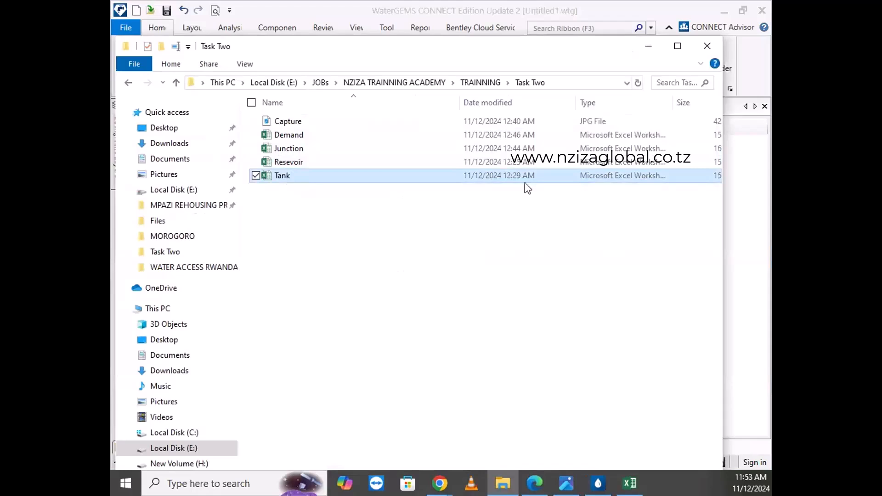
pyautogui.click(647, 50)
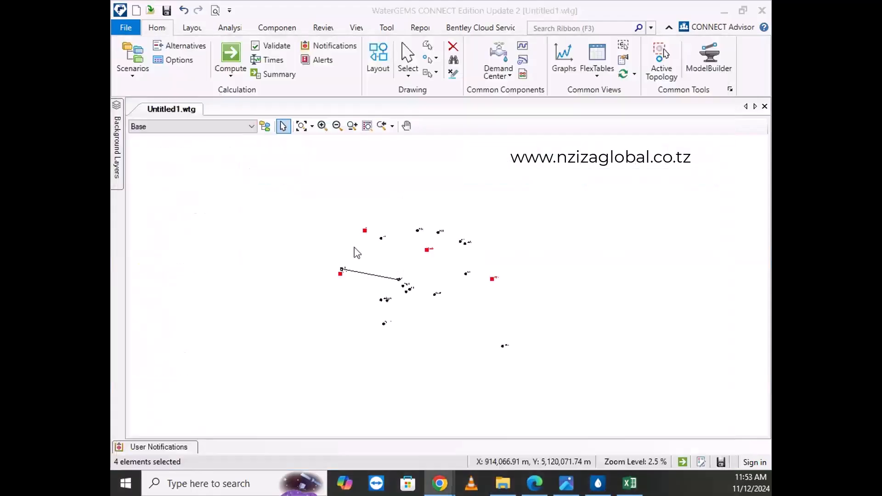
pyautogui.scroll(-3, 354, 249)
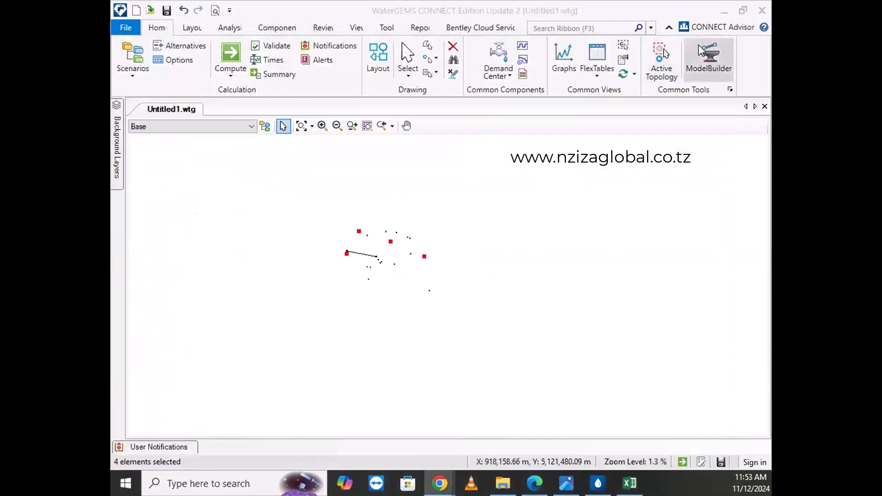
# - Back in WaterGEMS, start a new ModelBuilder import with Excel 2013/2010/2007 (12.0) as the data source type
pyautogui.click(629, 13)
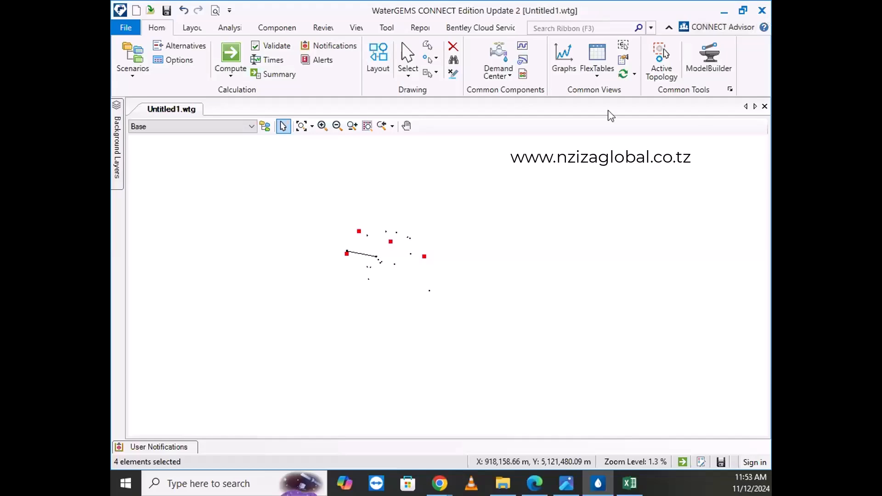
pyautogui.click(710, 63)
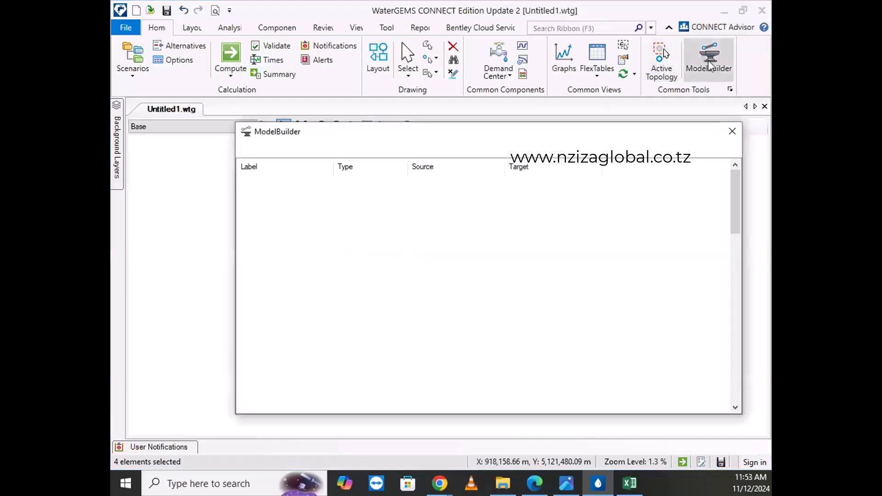
pyautogui.moveTo(384, 137); pyautogui.dragTo(293, 117)
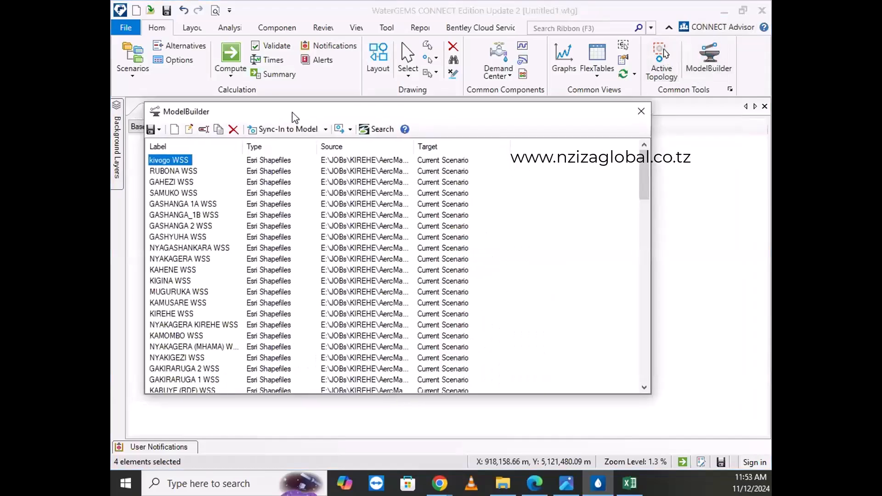
pyautogui.click(175, 131)
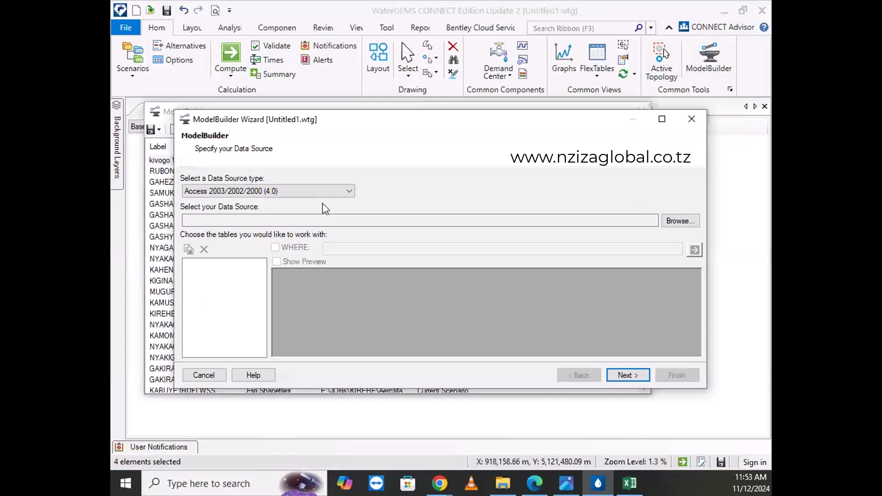
pyautogui.click(214, 191)
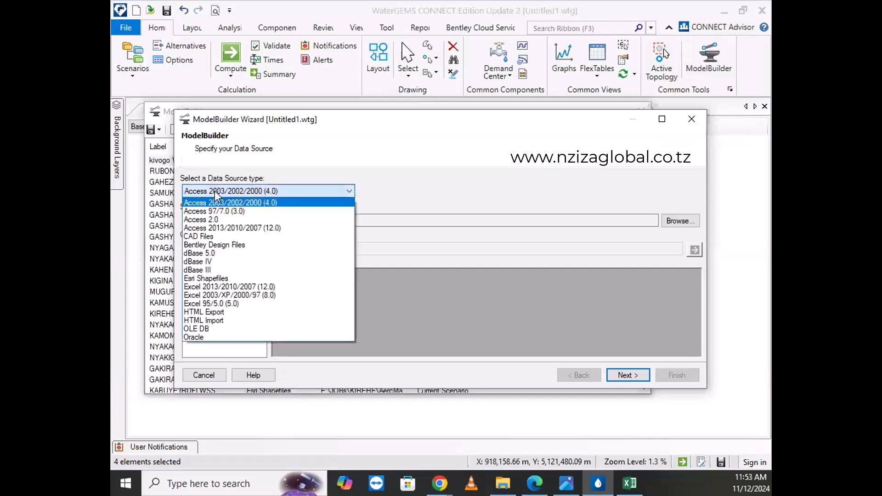
pyautogui.click(218, 290)
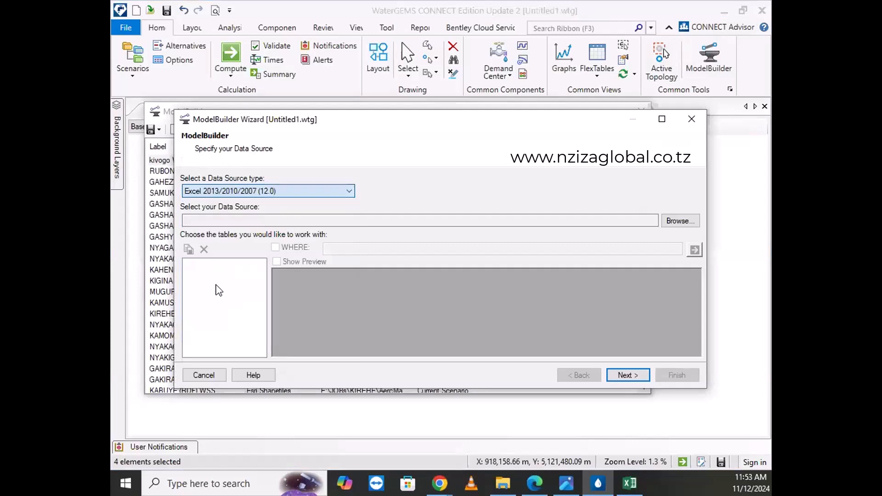
# - Load the Junction workbook from the Task Two folder as the import's data source
pyautogui.click(667, 225)
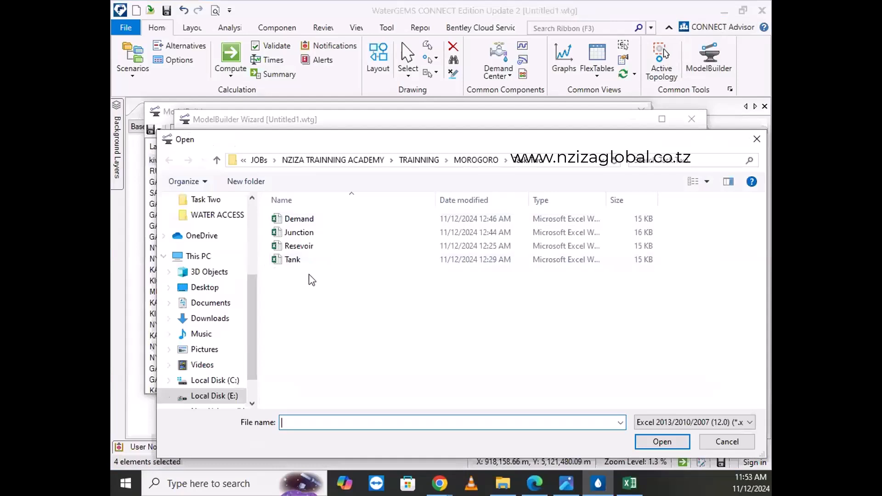
pyautogui.click(299, 235)
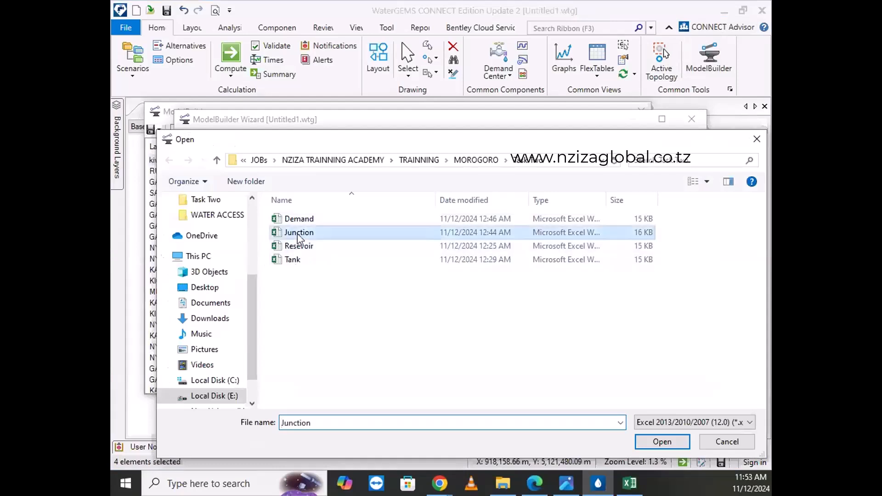
pyautogui.click(666, 444)
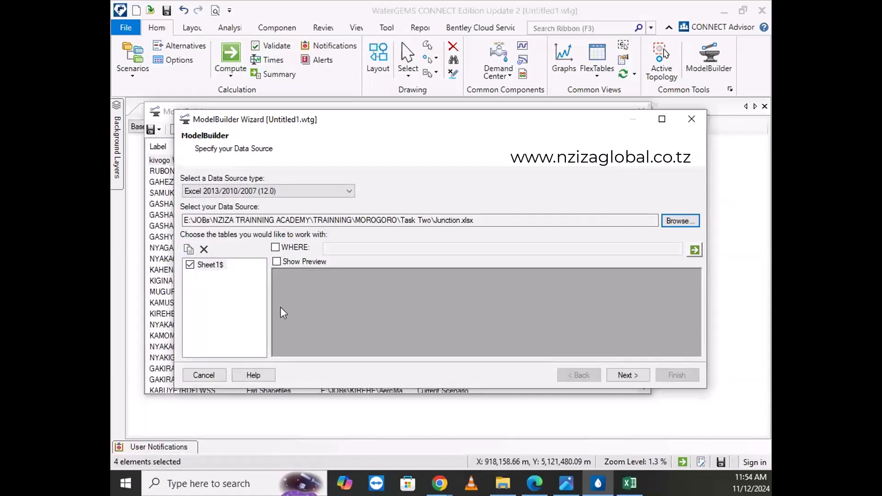
# - Preview the Sheet1$ table sorted by ID and look through its junction rows
pyautogui.click(209, 266)
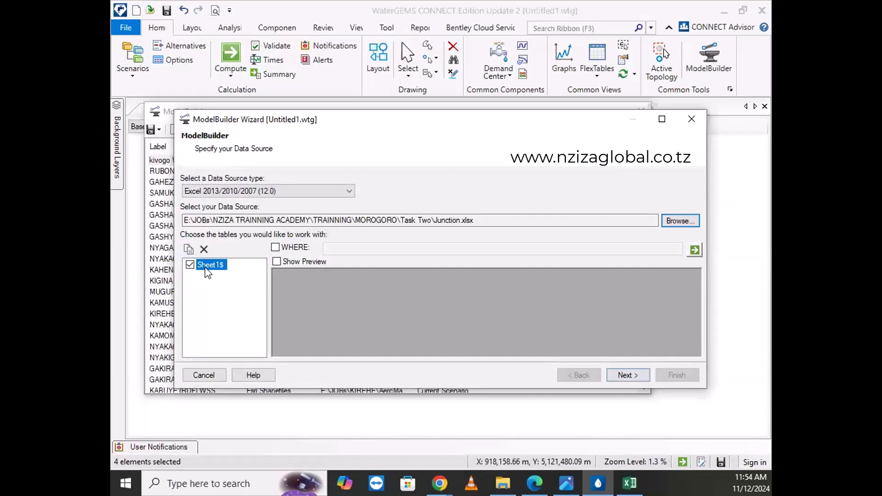
pyautogui.click(278, 262)
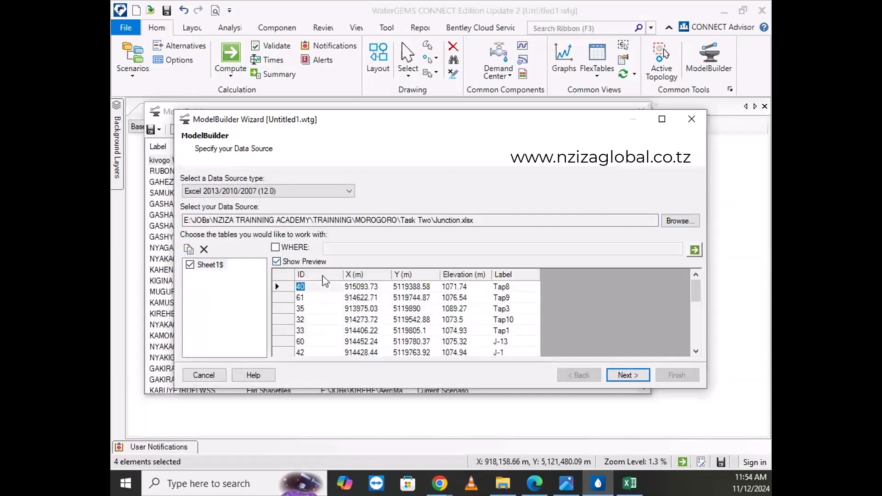
pyautogui.click(325, 278)
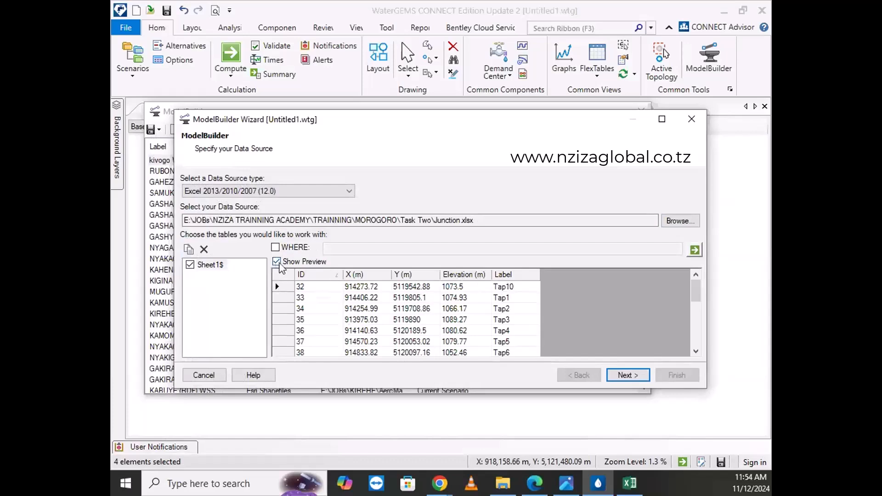
pyautogui.scroll(-2, 436, 322)
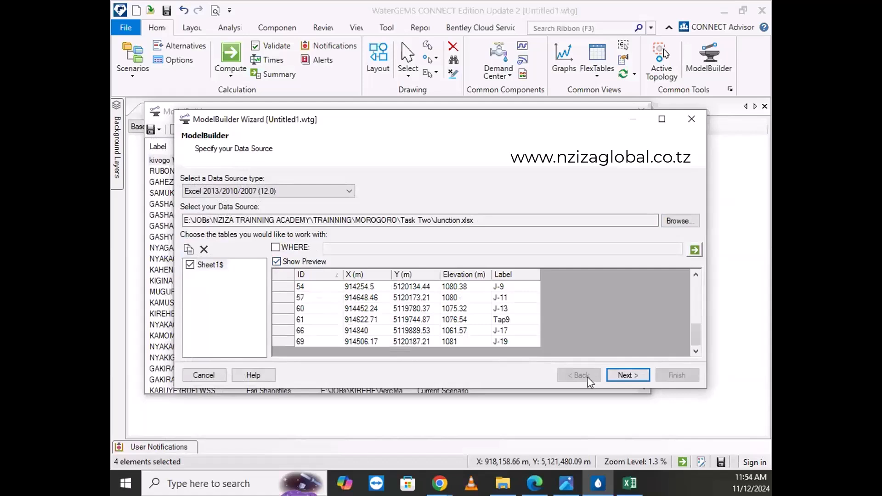
# - Set the data source's coordinate unit to m and accept the default synchronization, Current Scenario and Label key-field options
pyautogui.click(613, 380)
pyautogui.click(234, 192)
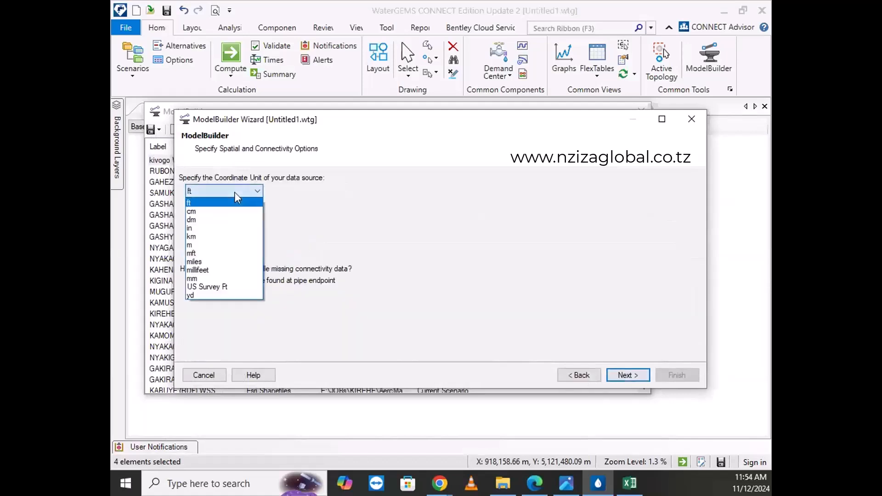
pyautogui.click(197, 245)
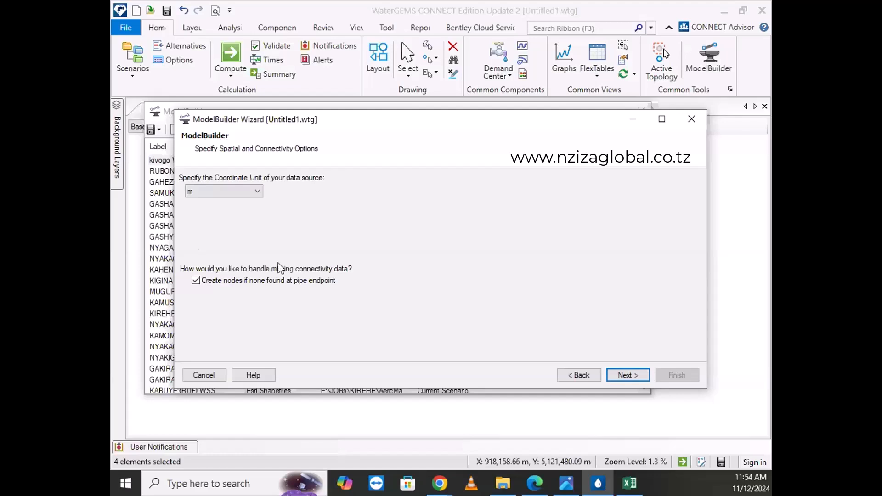
pyautogui.click(624, 375)
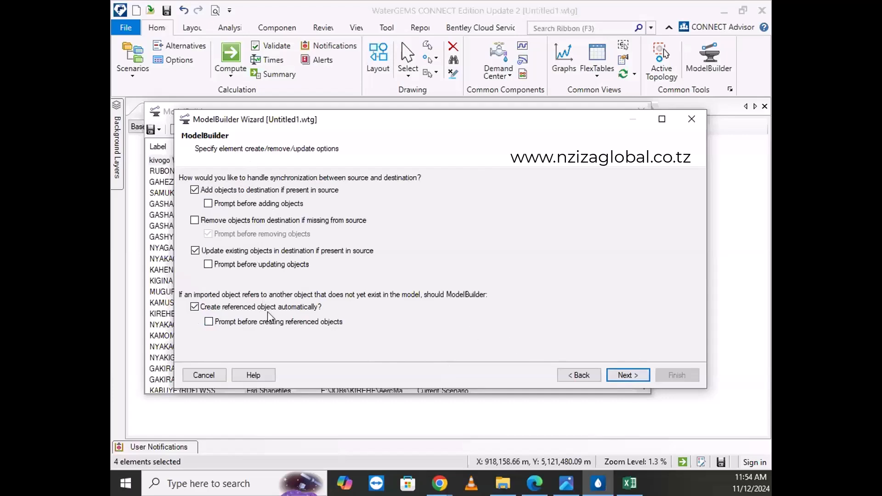
pyautogui.click(627, 376)
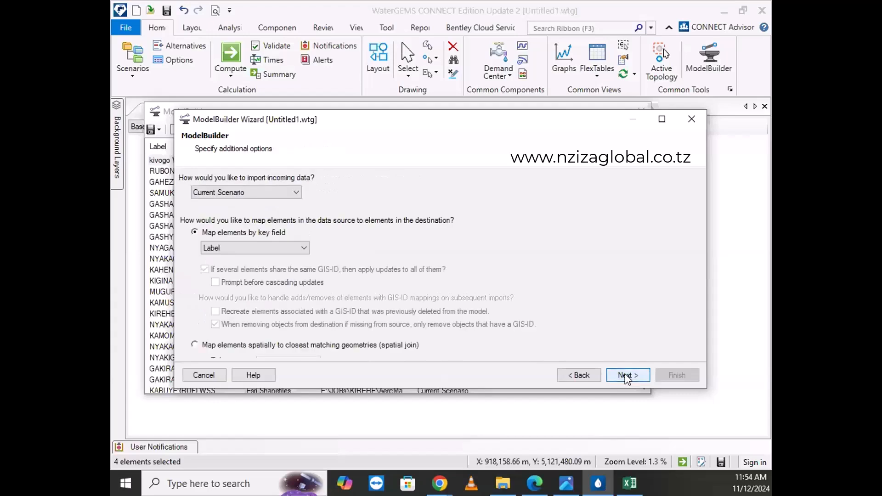
pyautogui.click(627, 376)
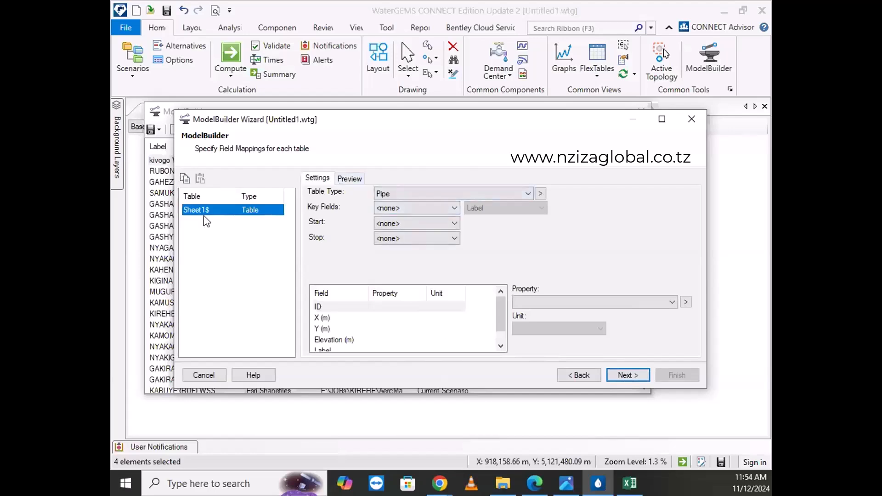
pyautogui.click(416, 194)
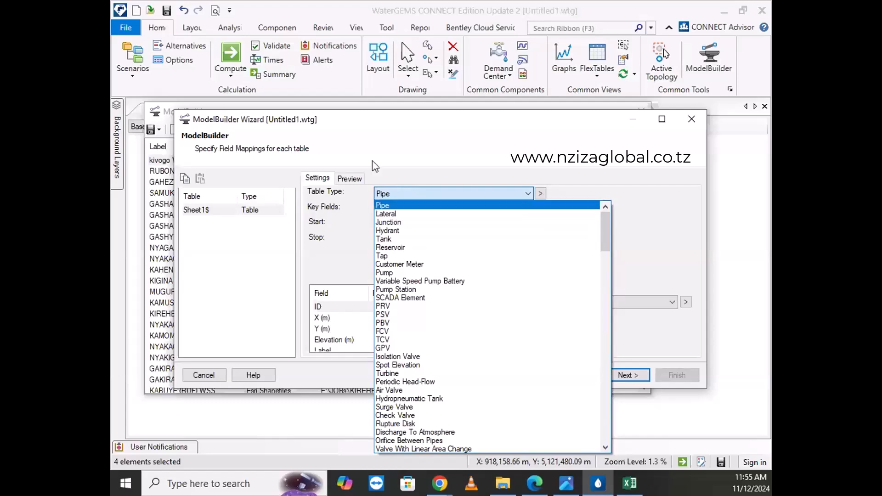
pyautogui.click(428, 196)
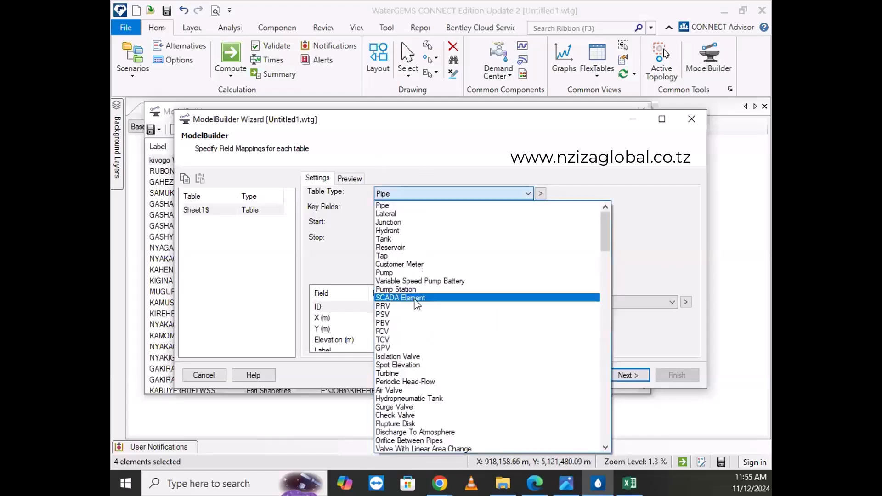
pyautogui.click(402, 193)
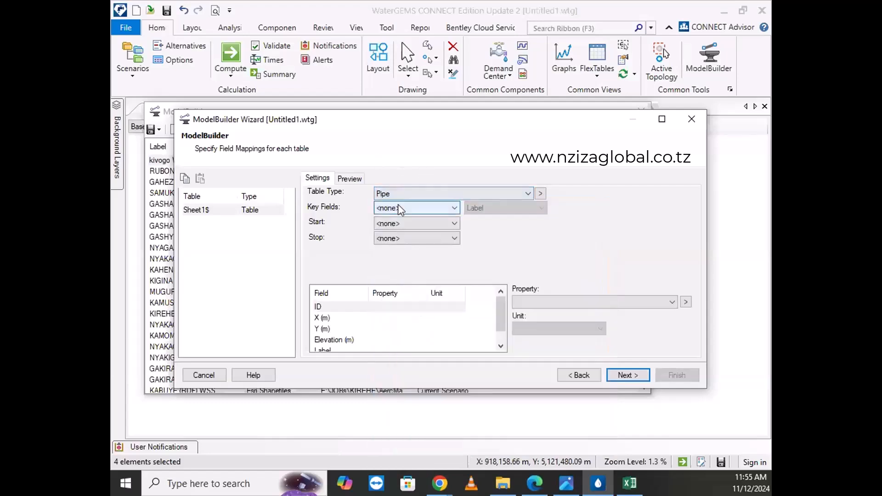
pyautogui.click(397, 194)
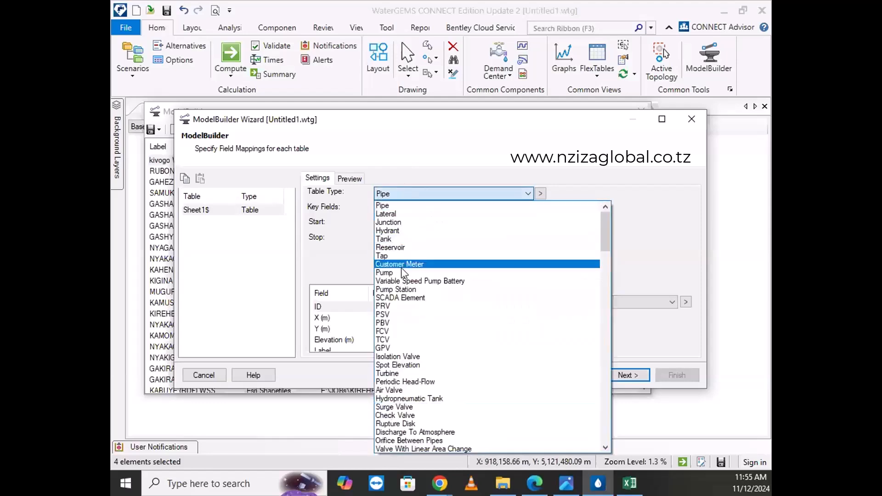
pyautogui.click(398, 205)
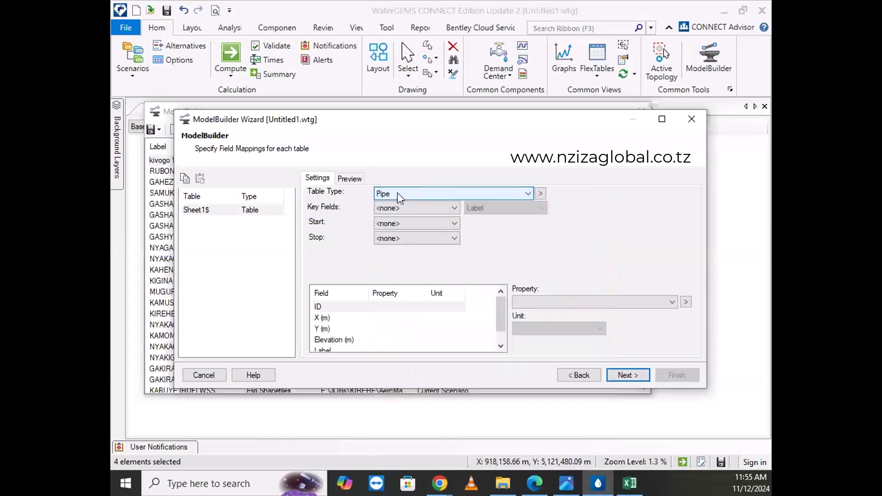
# - Map the Sheet1$ table to the Junction type and use Label as its key field
pyautogui.click(397, 195)
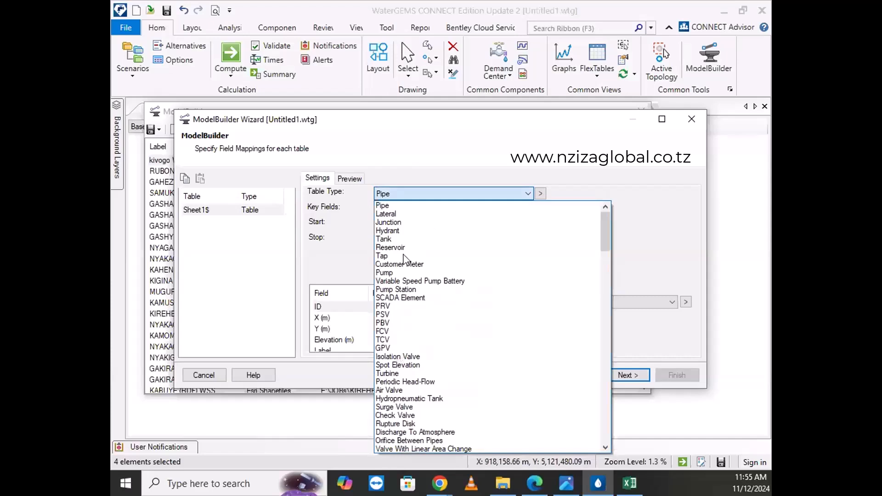
pyautogui.click(388, 223)
pyautogui.click(393, 209)
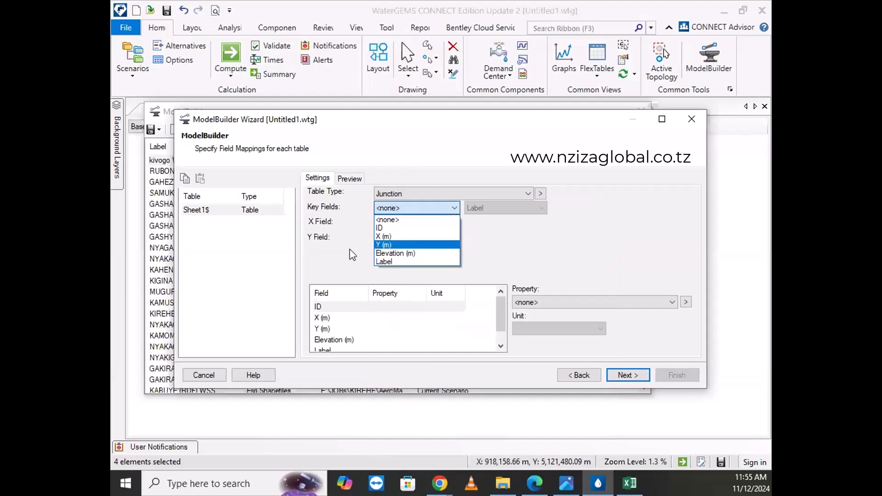
pyautogui.click(384, 259)
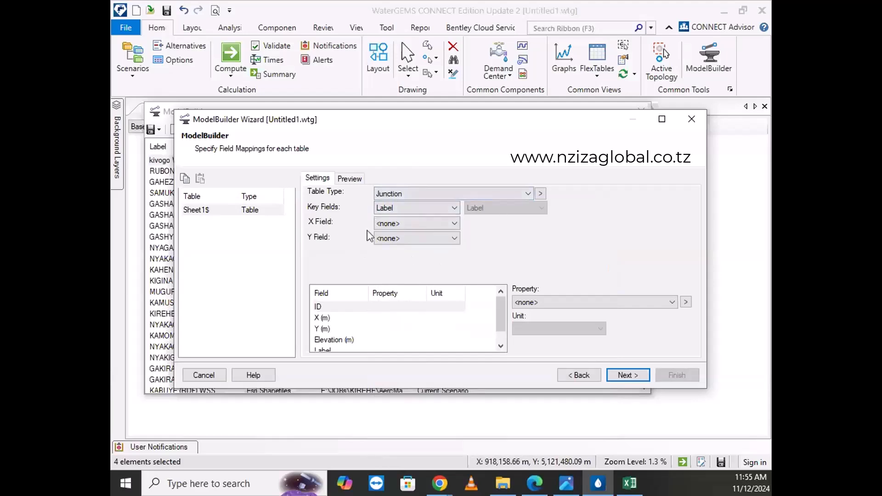
# - Map the junction table's X field to X (m) and its Y field to Y (m)
pyautogui.click(381, 224)
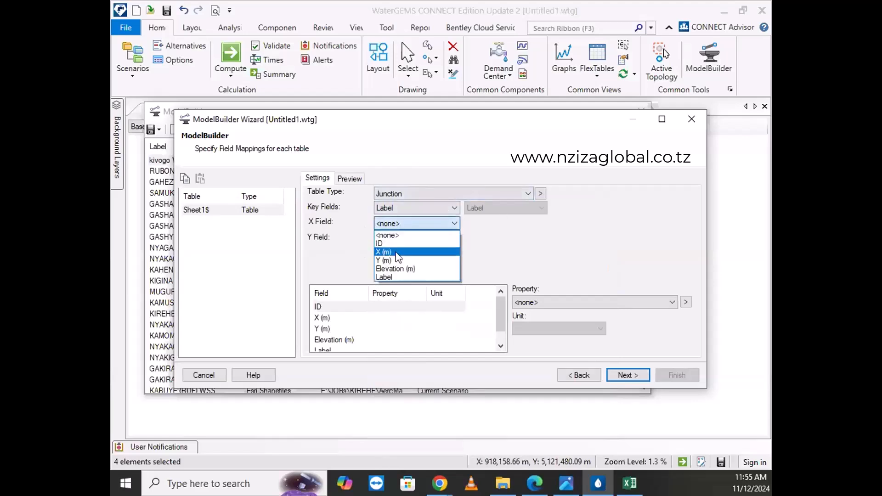
pyautogui.click(397, 253)
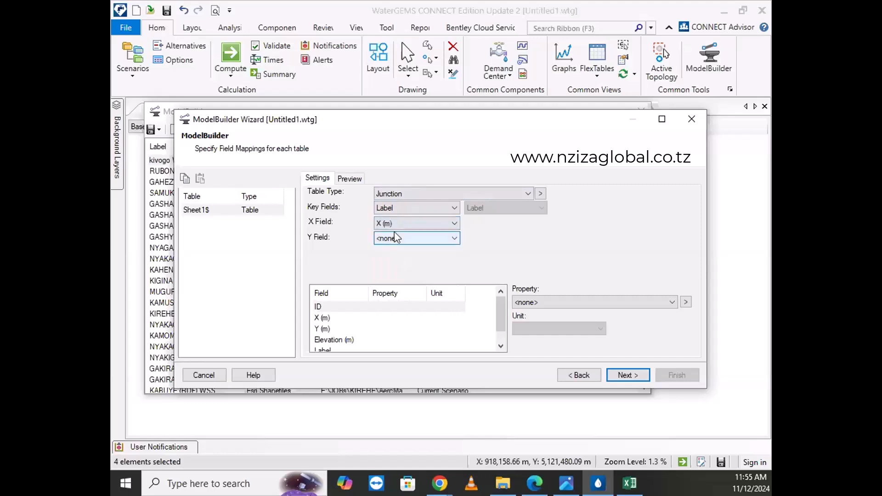
pyautogui.click(409, 238)
pyautogui.click(384, 275)
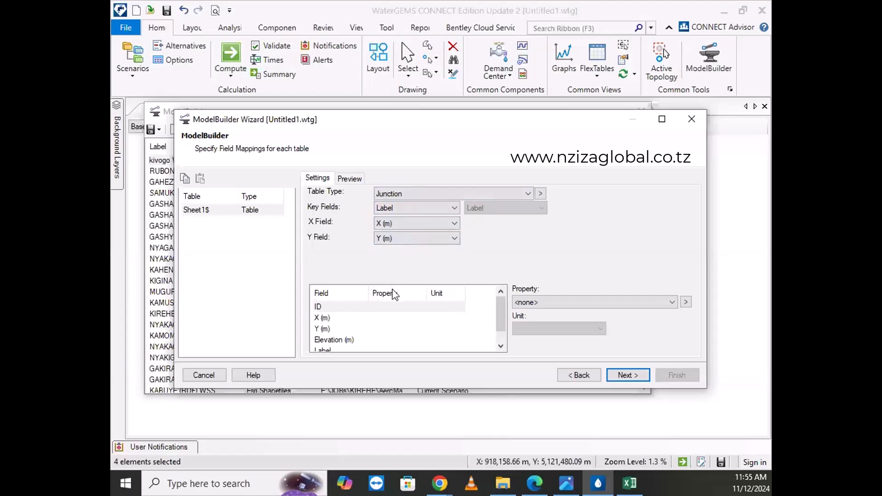
# - Map the Elevation (m) source field to the Elevation property with m as the unit
pyautogui.scroll(-1, 376, 317)
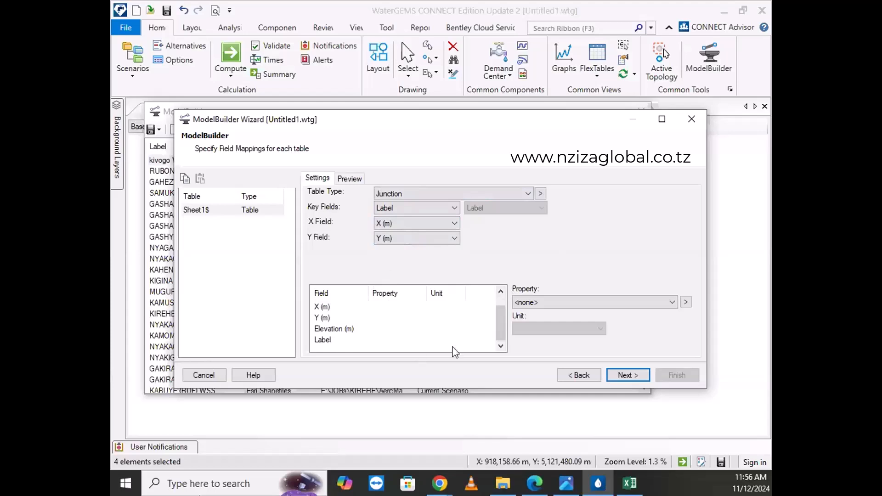
pyautogui.click(340, 332)
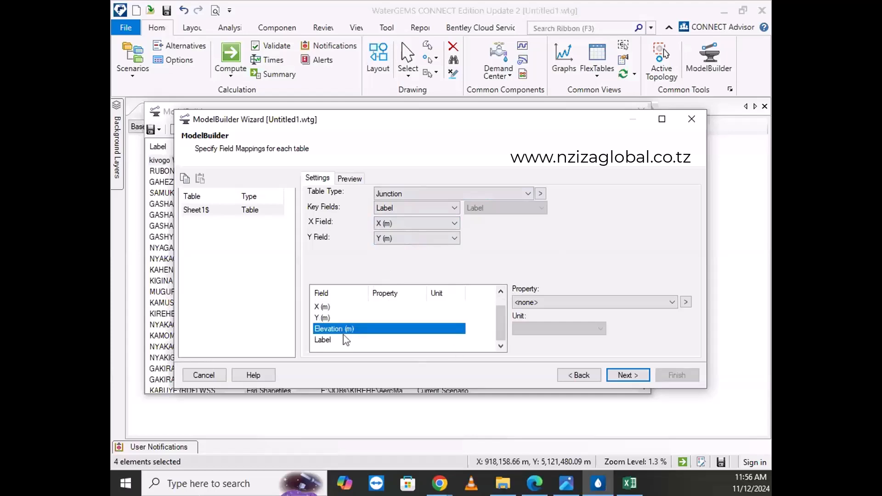
pyautogui.scroll(1, 328, 329)
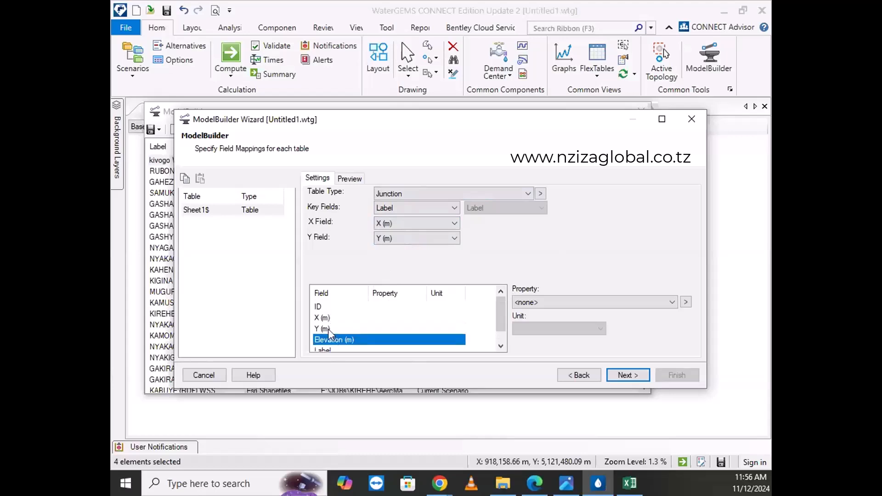
pyautogui.scroll(-1, 328, 329)
pyautogui.scroll(1, 327, 338)
pyautogui.scroll(-1, 328, 335)
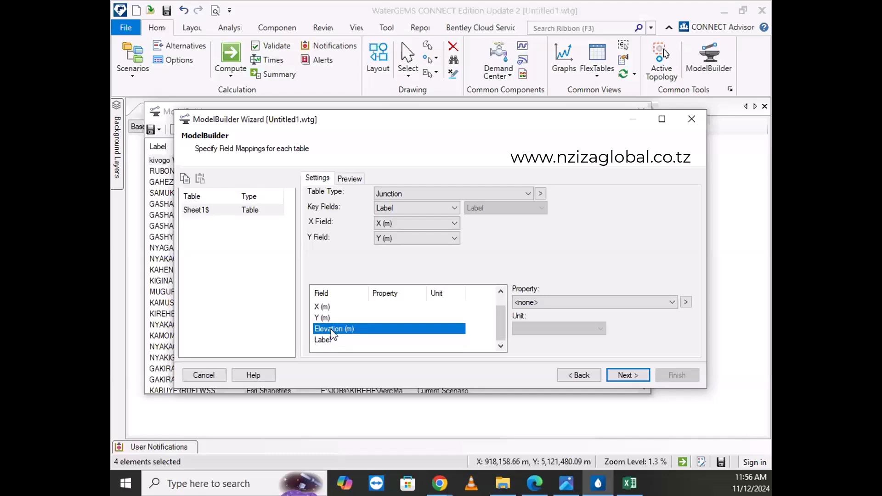
pyautogui.click(535, 304)
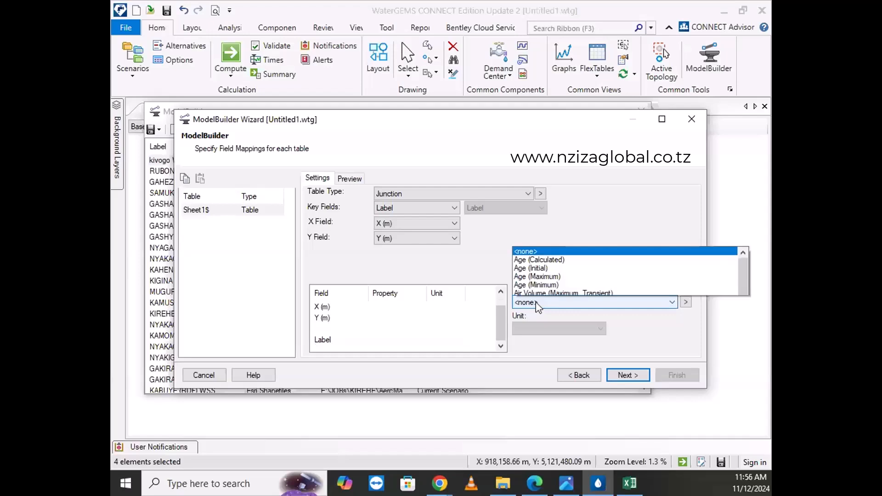
pyautogui.click(526, 265)
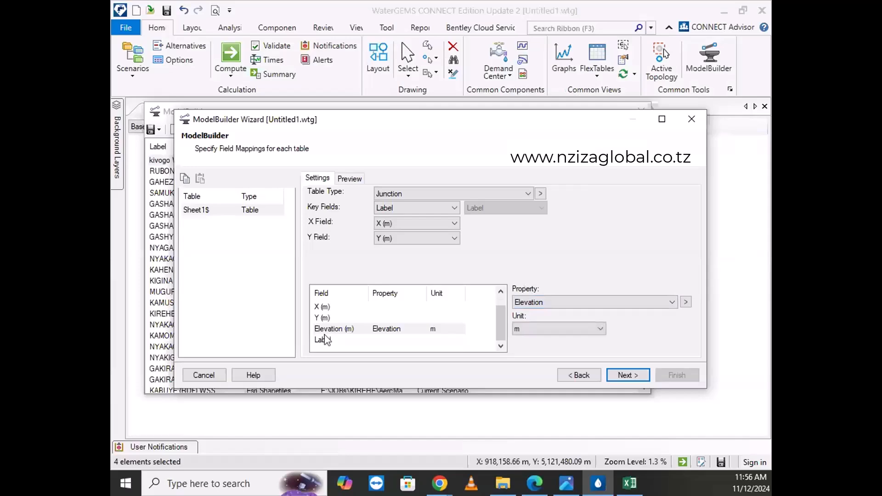
pyautogui.click(539, 301)
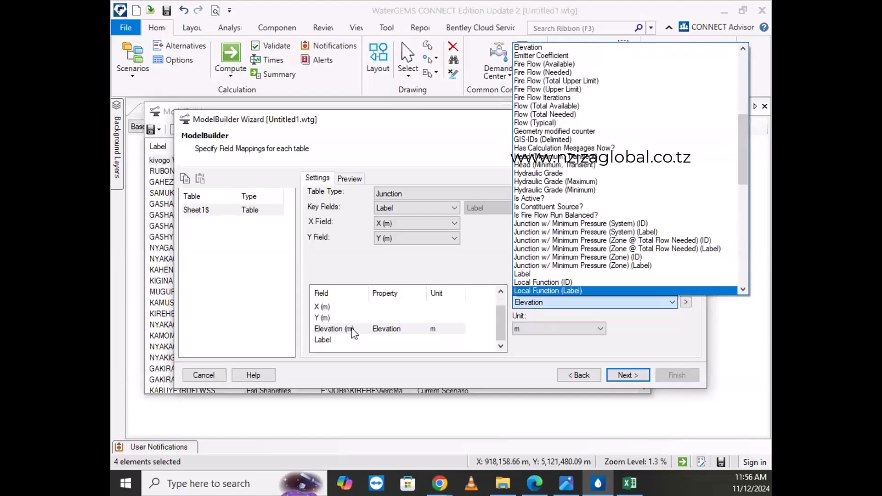
pyautogui.click(333, 335)
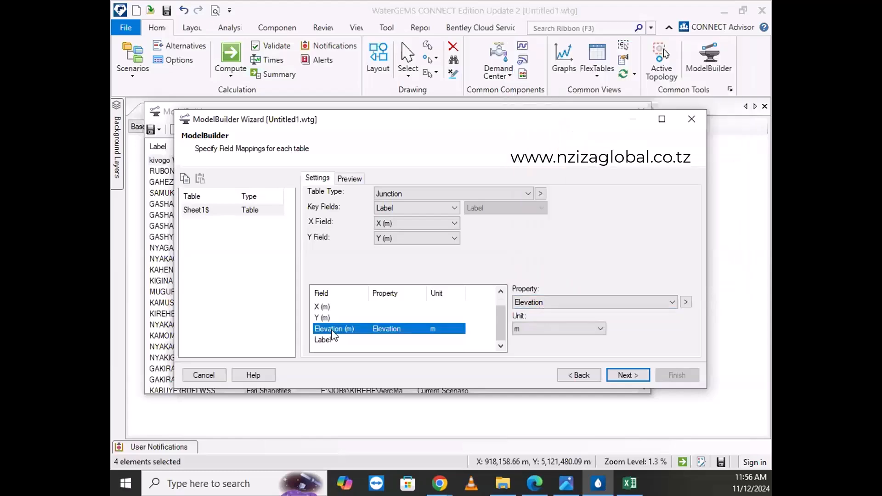
pyautogui.click(561, 302)
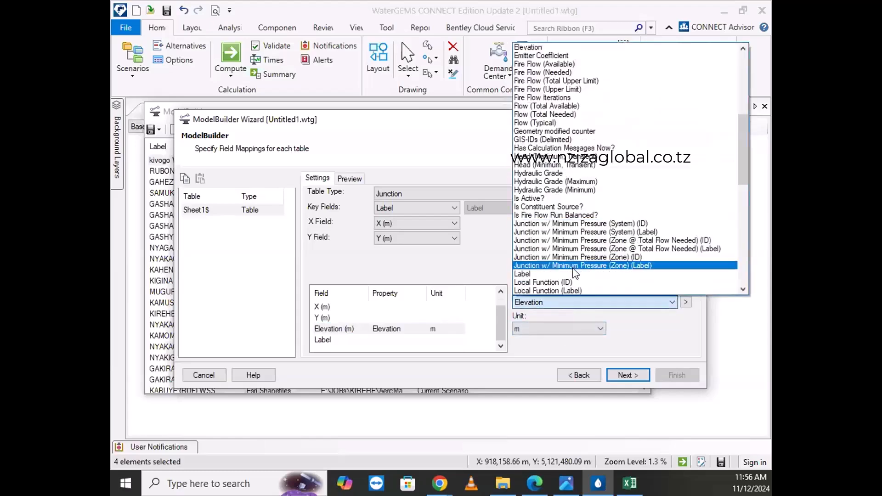
pyautogui.click(541, 341)
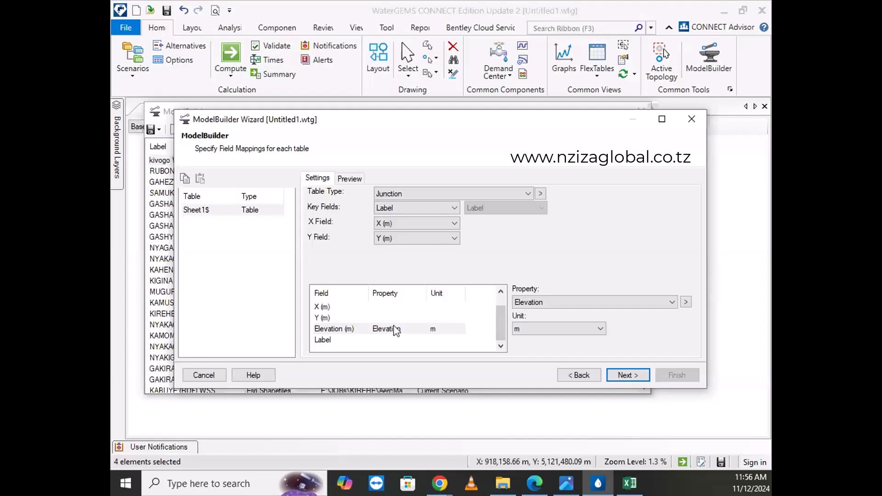
# - Build the entire model from the junction import without snapshots, keeping the selection-set options, accept the synchronization and close ModelBuilder
pyautogui.click(640, 375)
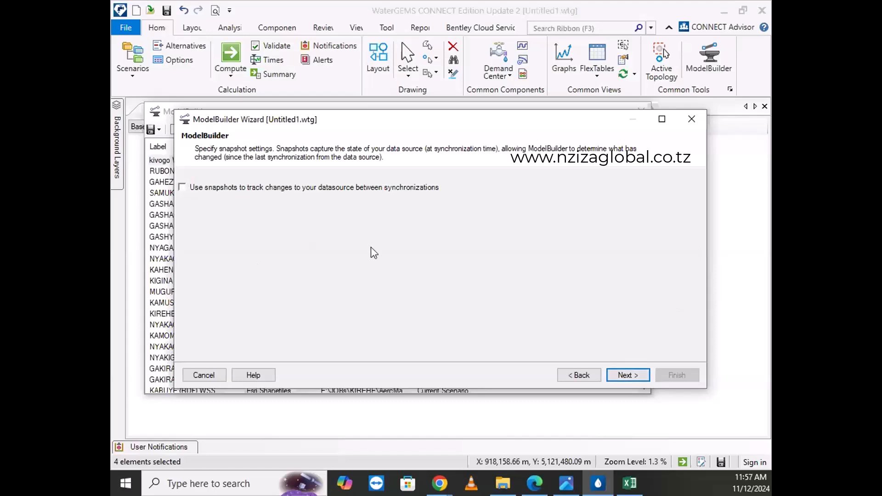
pyautogui.click(637, 374)
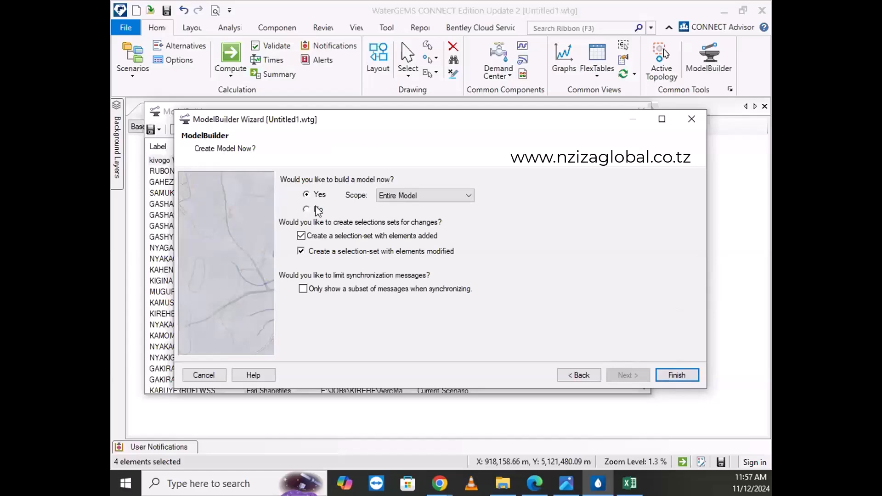
pyautogui.click(672, 376)
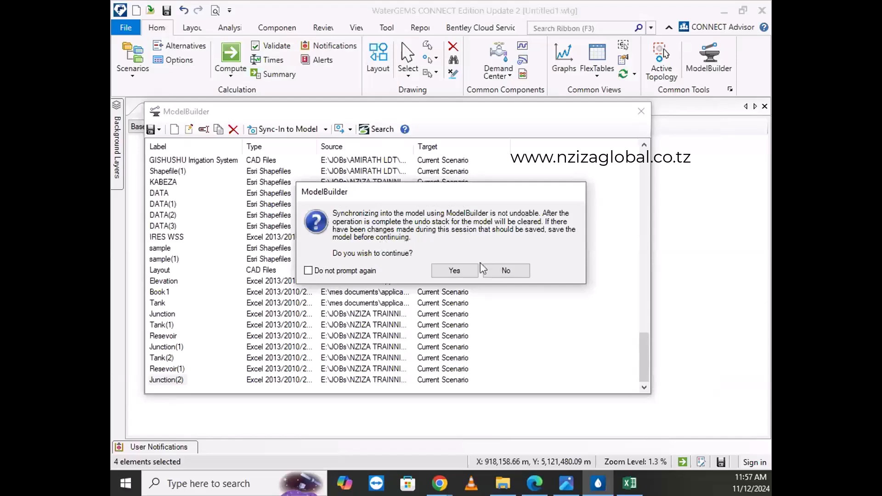
pyautogui.click(454, 272)
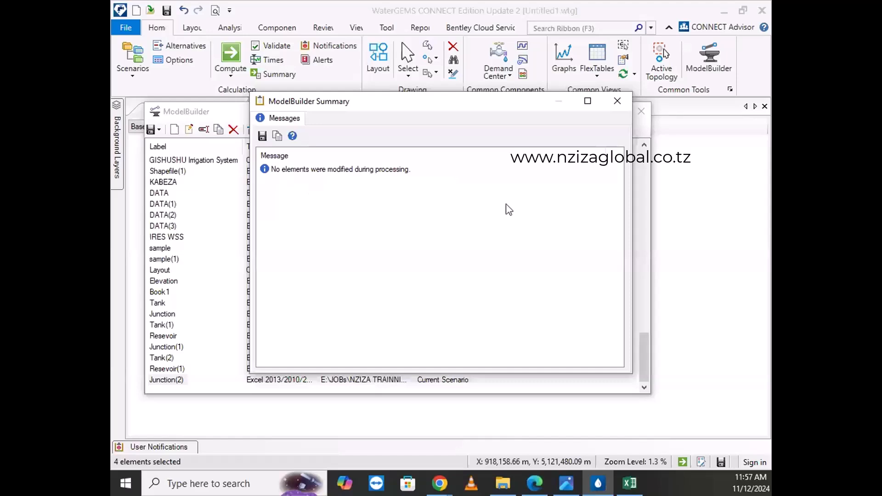
pyautogui.click(617, 101)
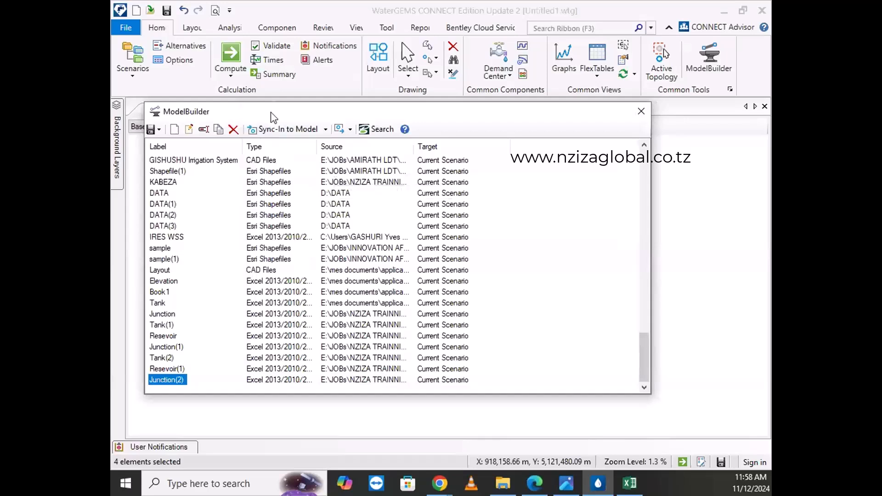
pyautogui.moveTo(271, 117); pyautogui.dragTo(321, 119)
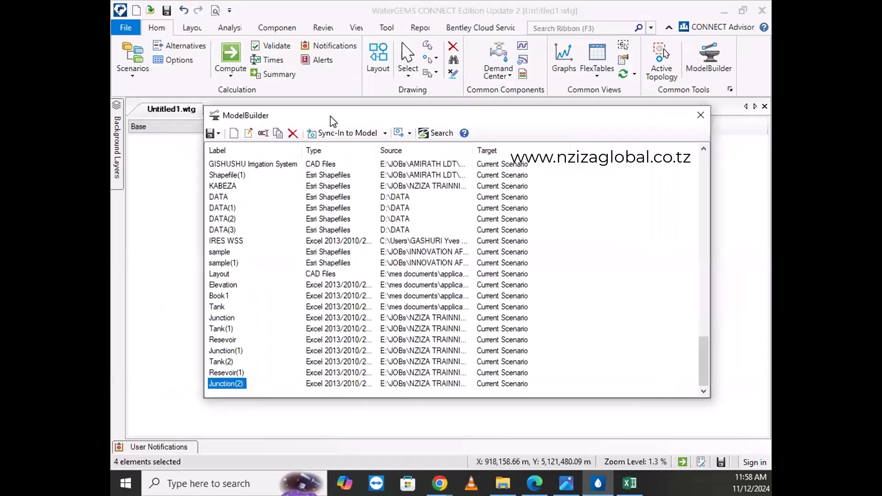
pyautogui.scroll(2, 540, 242)
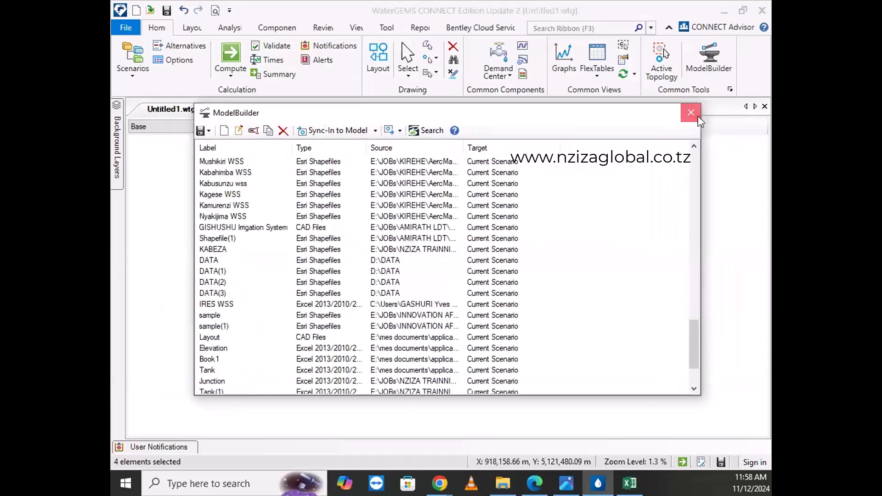
pyautogui.click(698, 117)
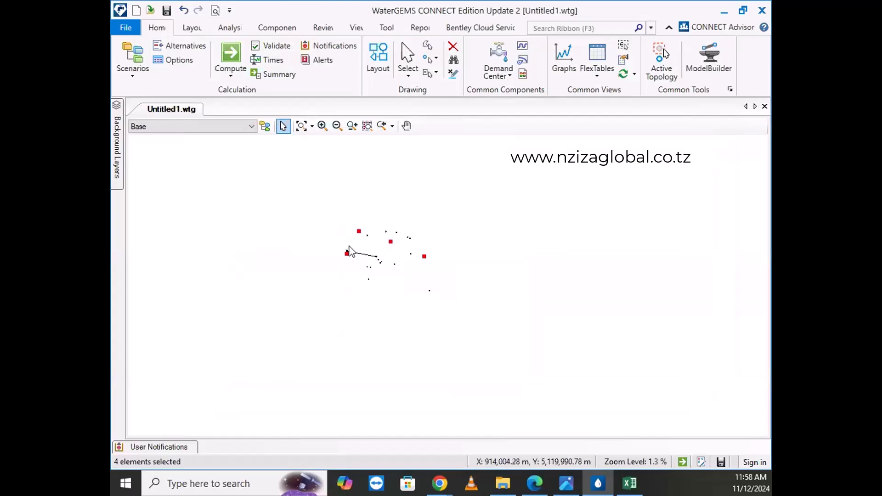
# - Fit the whole drawing in view and examine the imported junctions and taps around the tank and reservoir
pyautogui.click(302, 126)
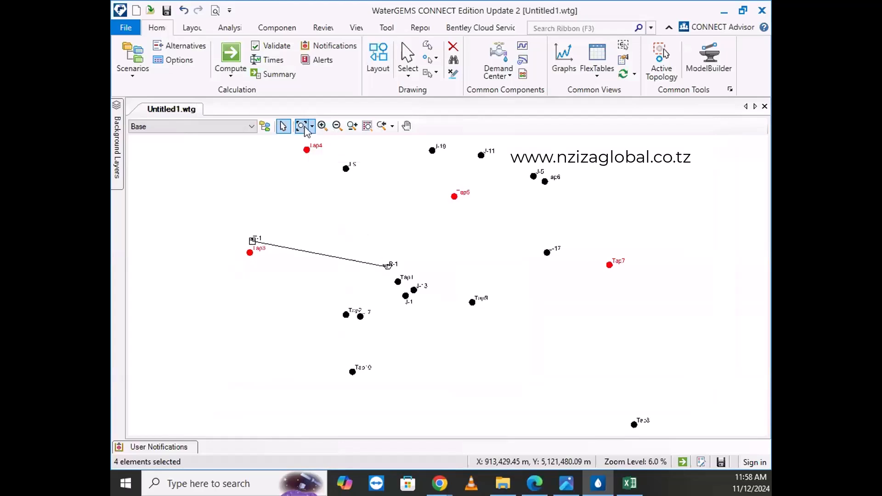
pyautogui.scroll(4, 531, 305)
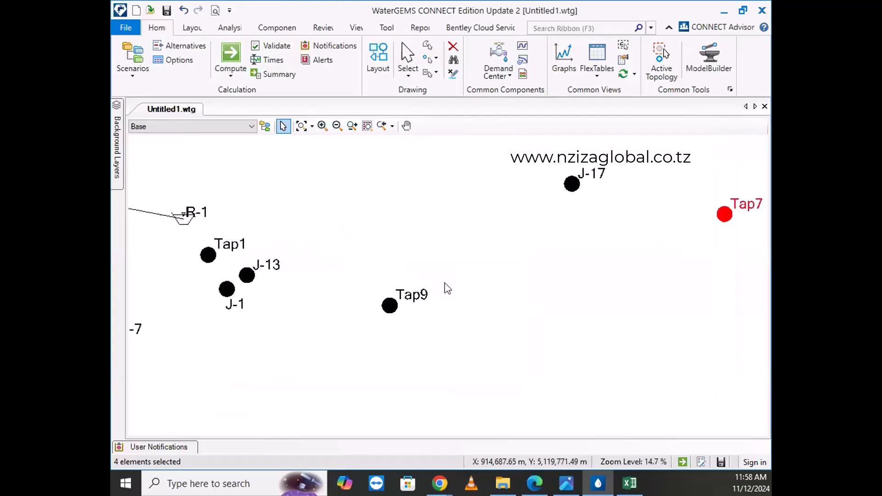
pyautogui.scroll(-3, 389, 288)
pyautogui.scroll(5, 382, 292)
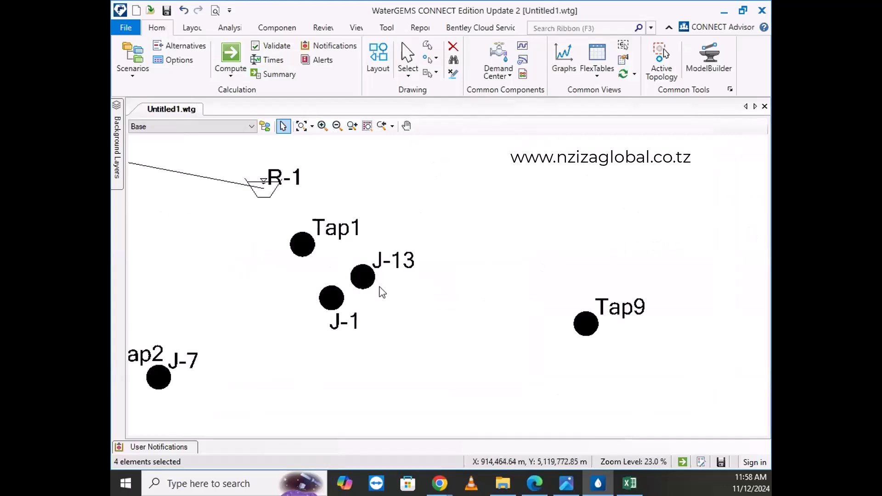
pyautogui.scroll(-6, 383, 293)
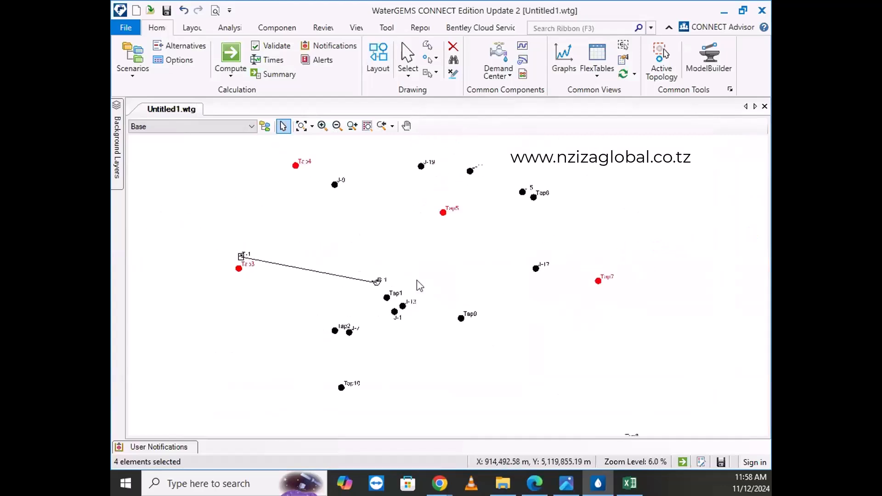
pyautogui.scroll(-1, 360, 213)
pyautogui.scroll(5, 366, 230)
pyautogui.scroll(-6, 366, 230)
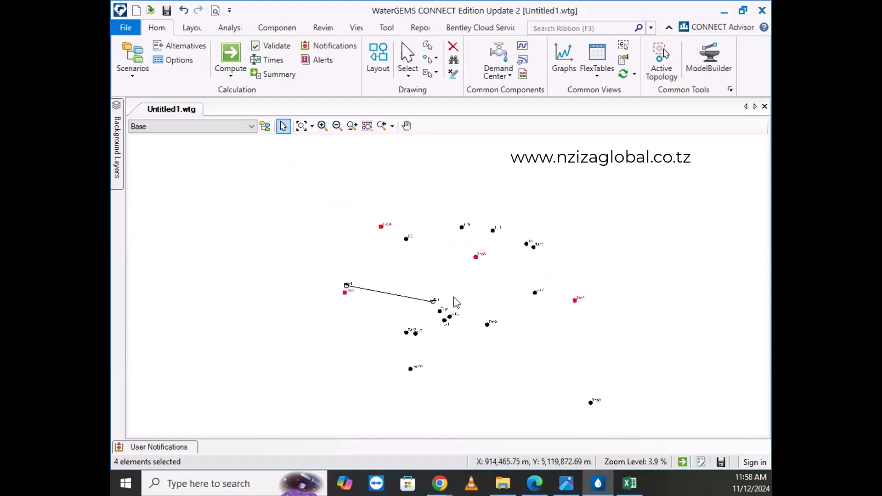
pyautogui.scroll(2, 456, 301)
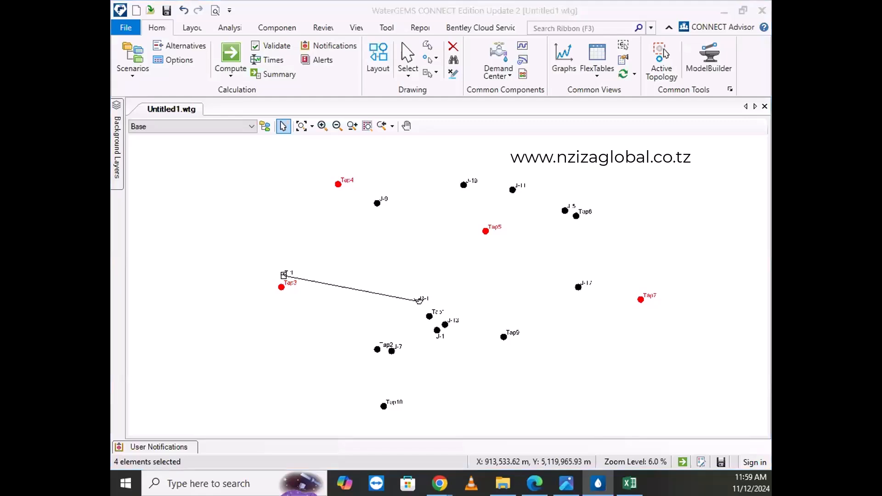
# - Switch to the PIPE CLASIFICATION PDF in Edge to review the pipe classes, pressure ranges and design limits
pyautogui.hotkey('alt', 'Tab')
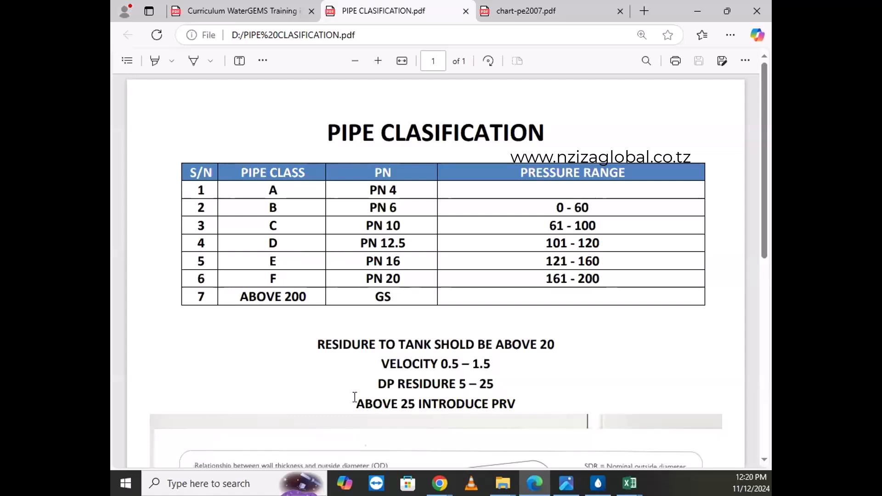
pyautogui.hotkey('alt', 'Tab')
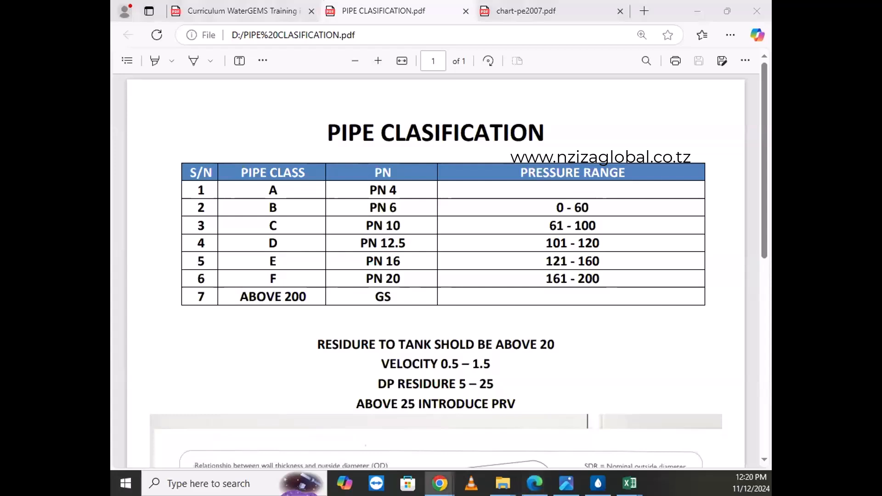
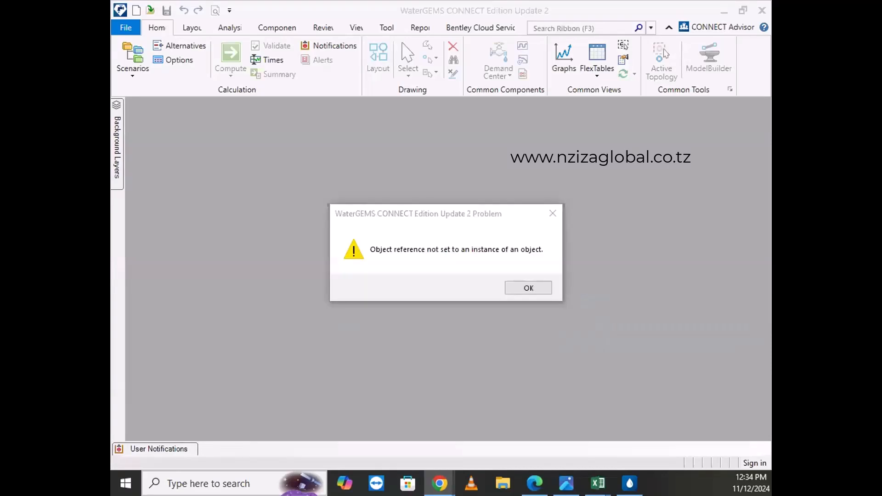
# - Dismiss the WaterGEMS problem message about the object reference
pyautogui.press('Return')
pyautogui.click(534, 284)
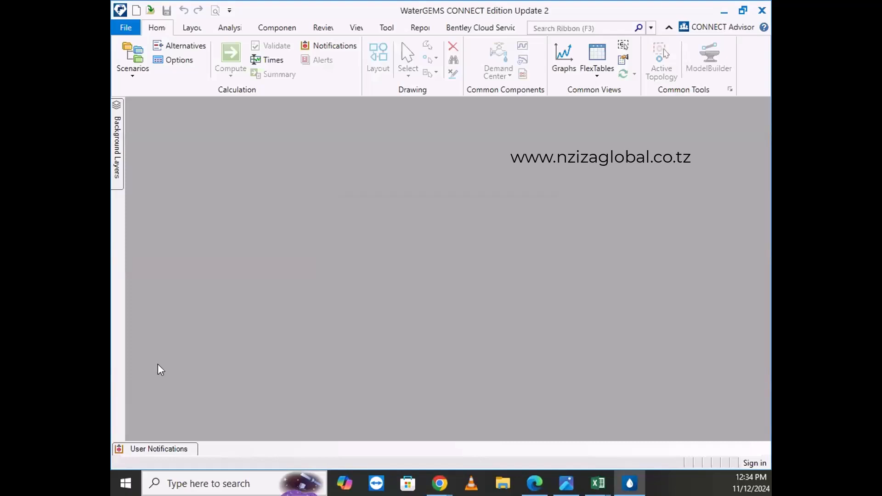
# - Examine the pipe network layout from reservoir R-1 through the tank to the junctions and taps
pyautogui.hotkey('alt', 'Tab')
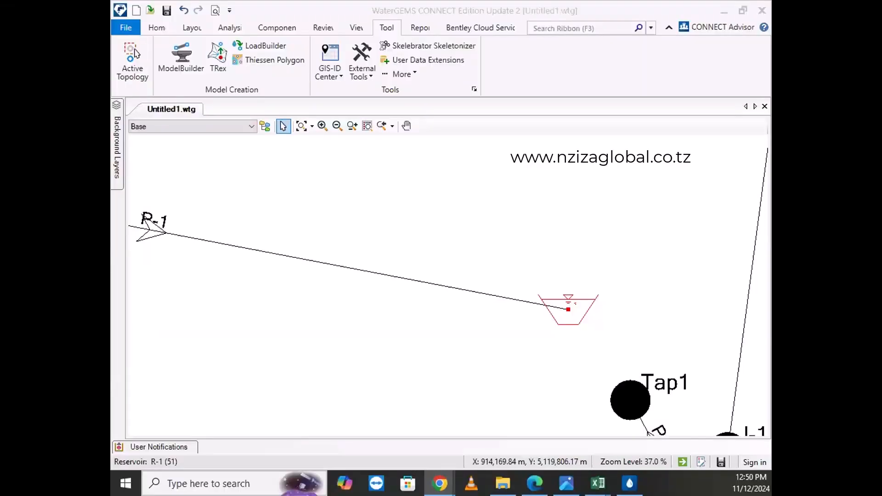
pyautogui.scroll(-5, 569, 302)
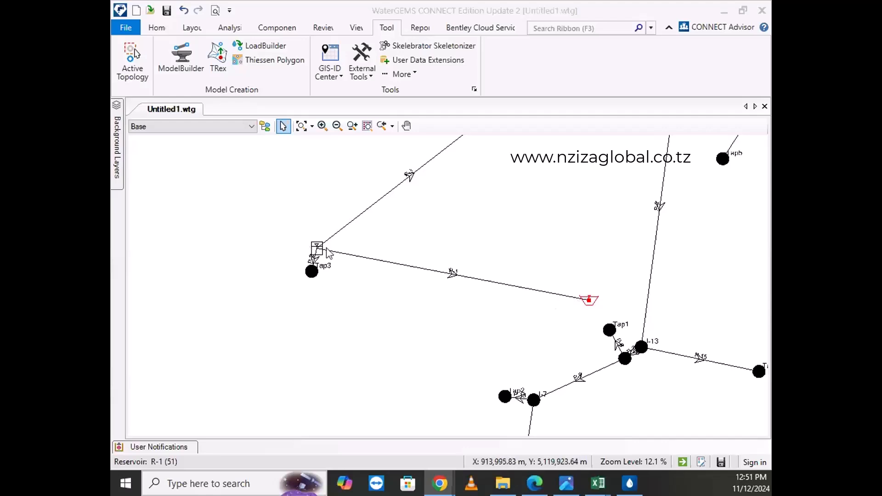
pyautogui.scroll(-3, 252, 311)
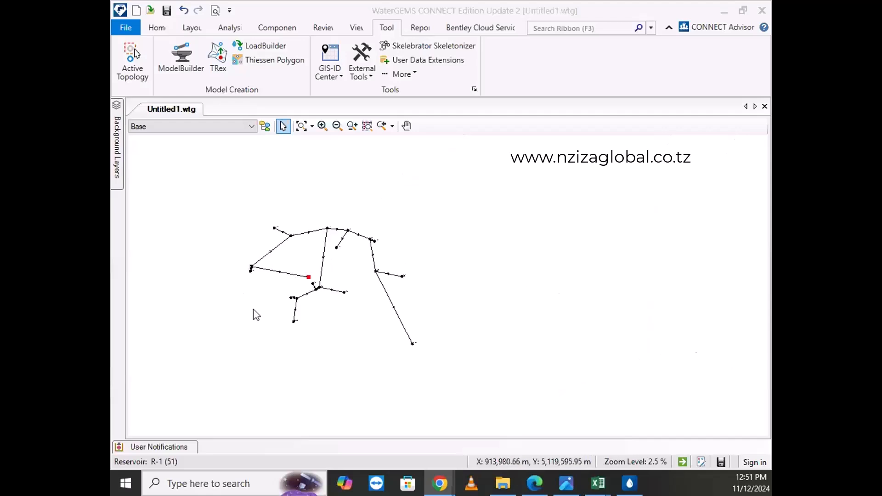
pyautogui.scroll(2, 291, 277)
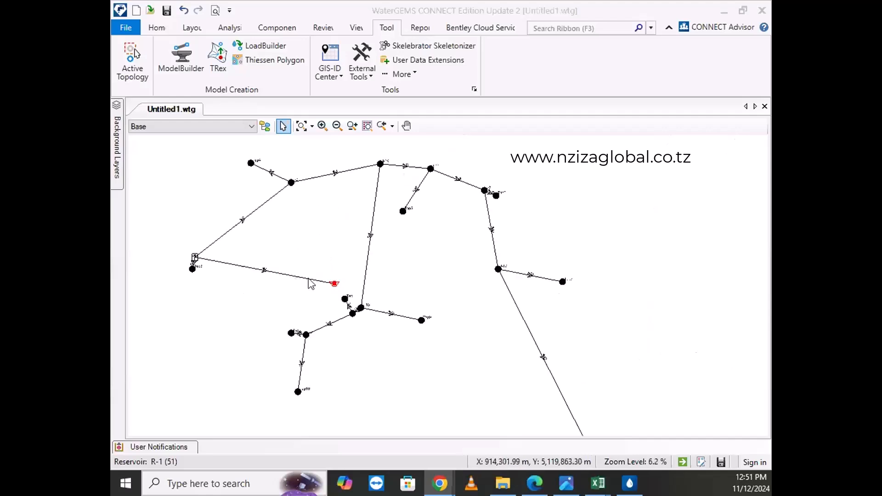
# - Inspect the pipes along the upper branch from J-9 towards J-5, including P-5, P-16, P-17 and P-18
pyautogui.scroll(-2, 380, 319)
pyautogui.scroll(4, 388, 301)
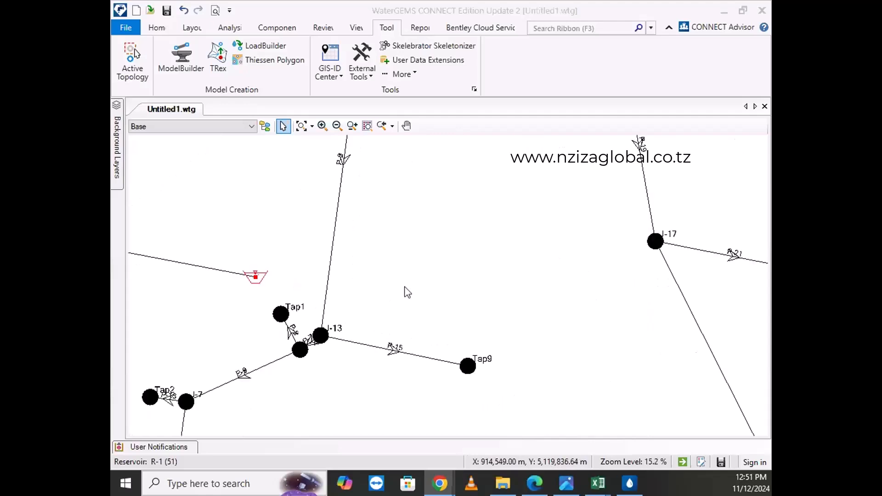
pyautogui.scroll(-3, 408, 292)
pyautogui.scroll(3, 478, 281)
pyautogui.scroll(-4, 380, 334)
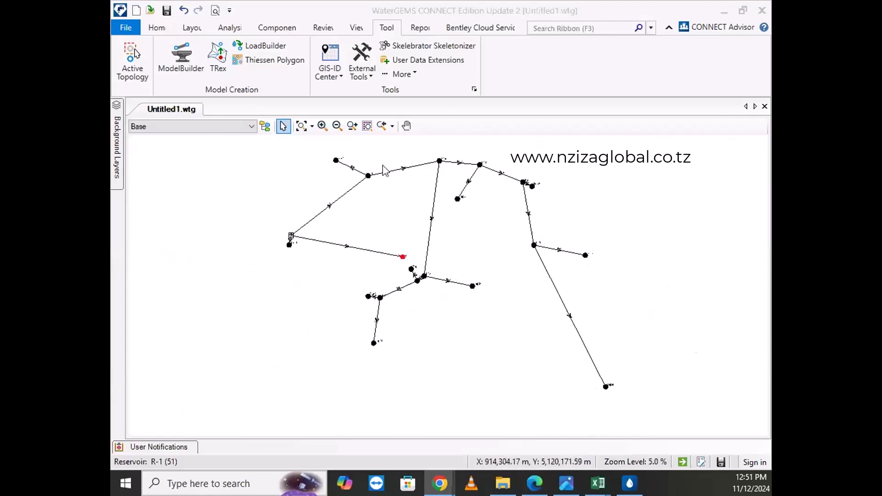
pyautogui.click(384, 171)
pyautogui.scroll(4, 464, 169)
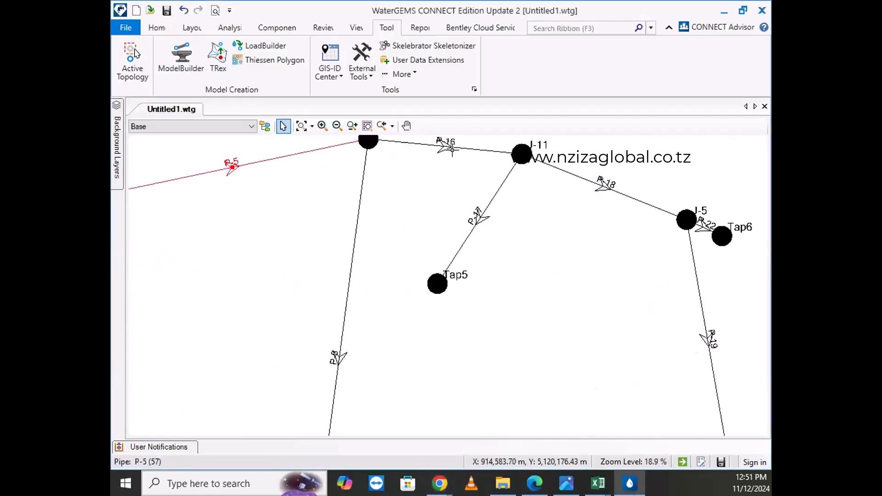
pyautogui.moveTo(452, 150); pyautogui.dragTo(421, 233)
pyautogui.click(455, 148)
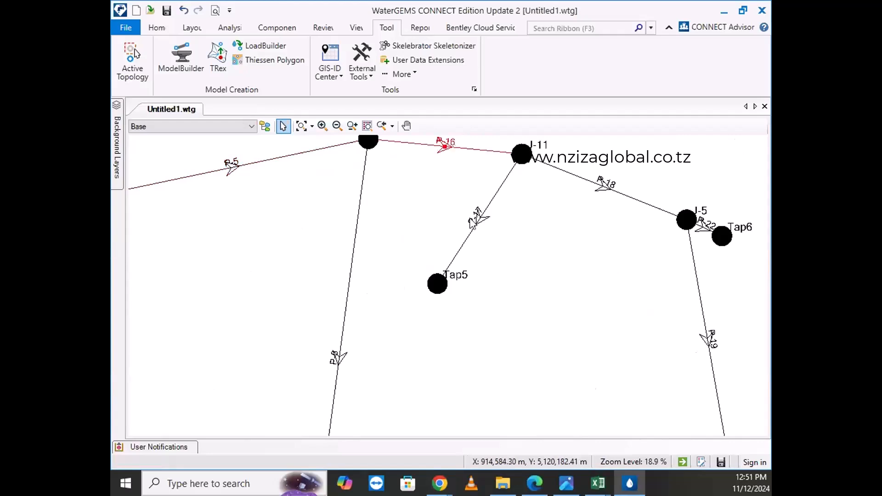
pyautogui.click(472, 230)
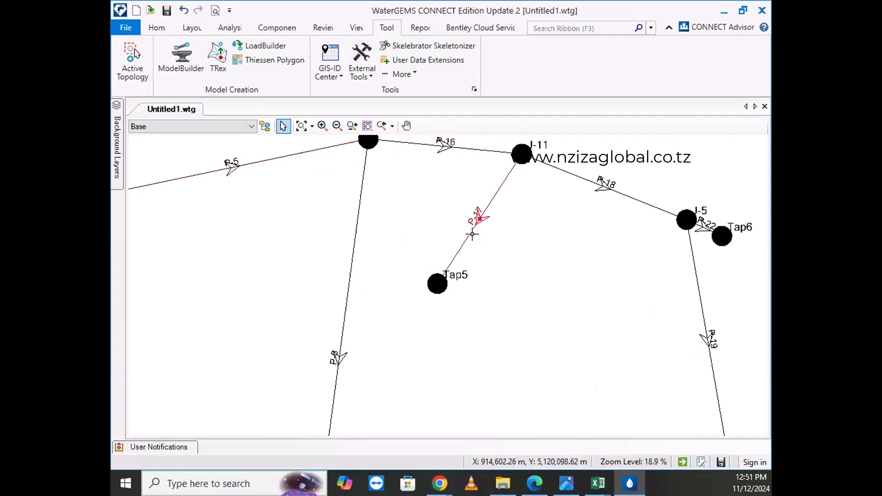
pyautogui.click(575, 176)
# - Inspect pipe P-21 between J-17 and Tap7 and its place in the overall network
pyautogui.scroll(-8, 509, 232)
pyautogui.scroll(7, 509, 234)
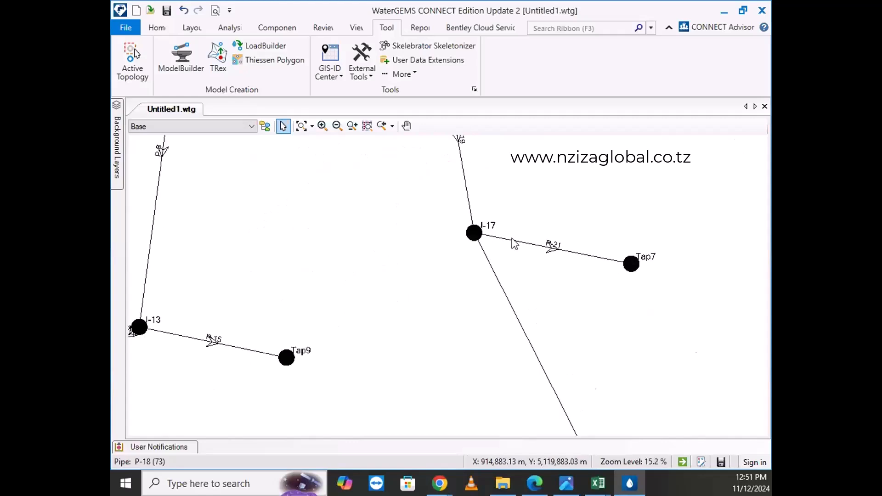
pyautogui.click(513, 242)
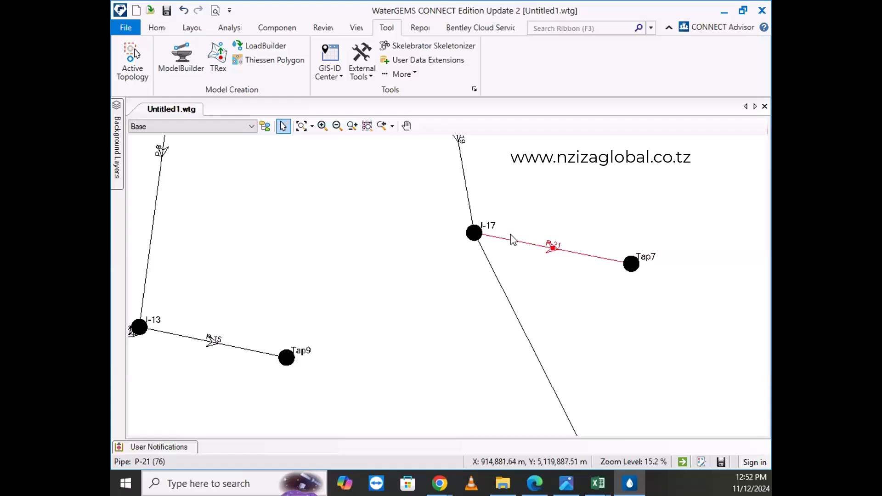
pyautogui.scroll(-6, 550, 265)
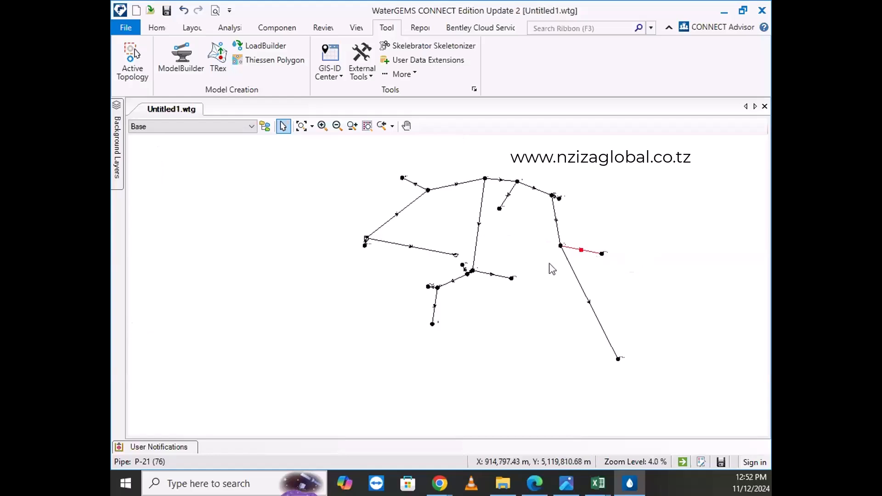
pyautogui.scroll(1, 494, 235)
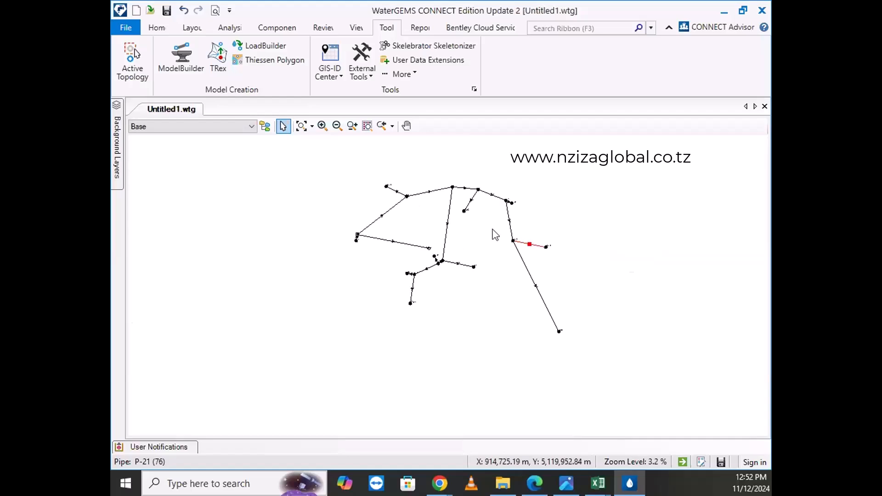
# - Open the Pipe FlexTable for the network
pyautogui.click(169, 27)
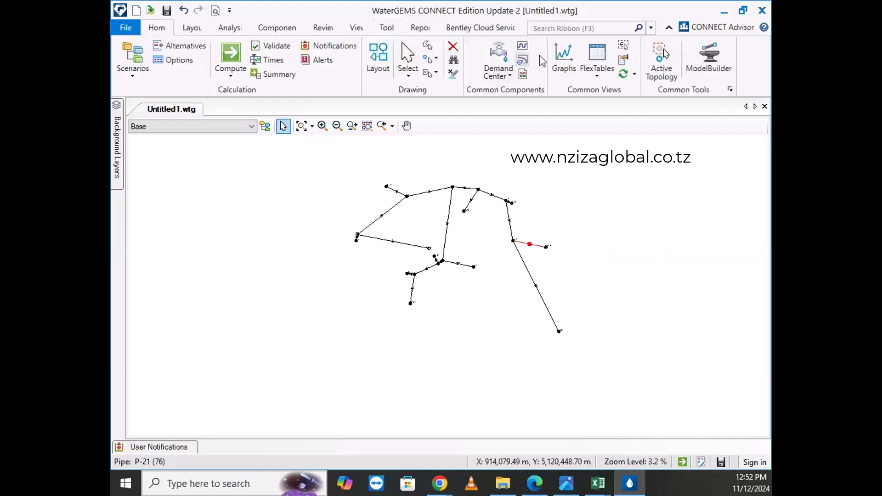
pyautogui.click(594, 56)
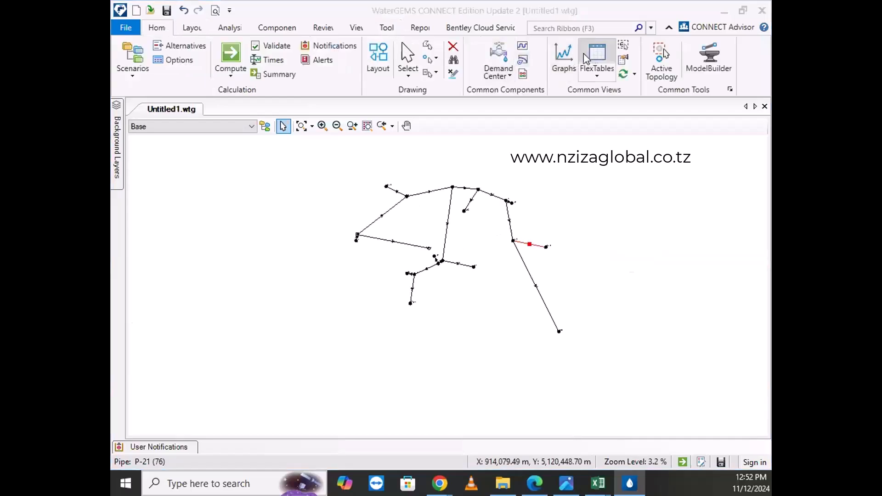
pyautogui.click(598, 73)
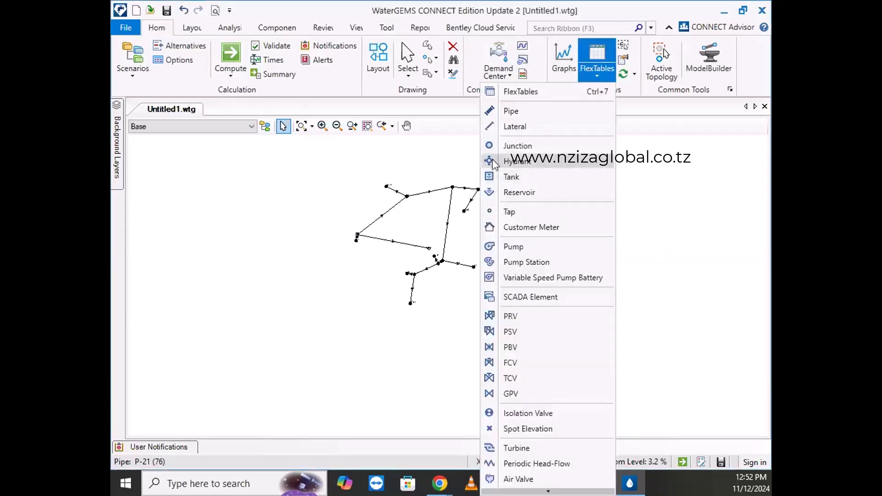
pyautogui.click(505, 111)
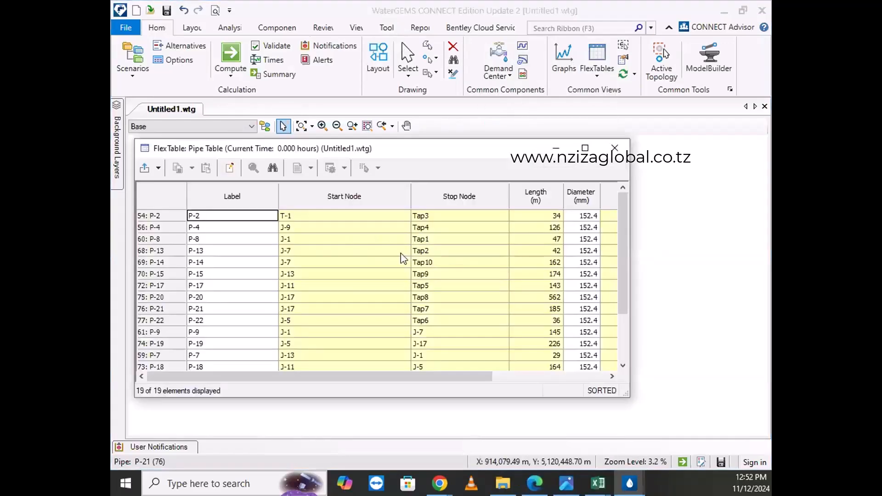
# - Examine the labels, start nodes and stop nodes of the pipes in the Pipe FlexTable
pyautogui.scroll(-2, 228, 250)
pyautogui.scroll(2, 239, 248)
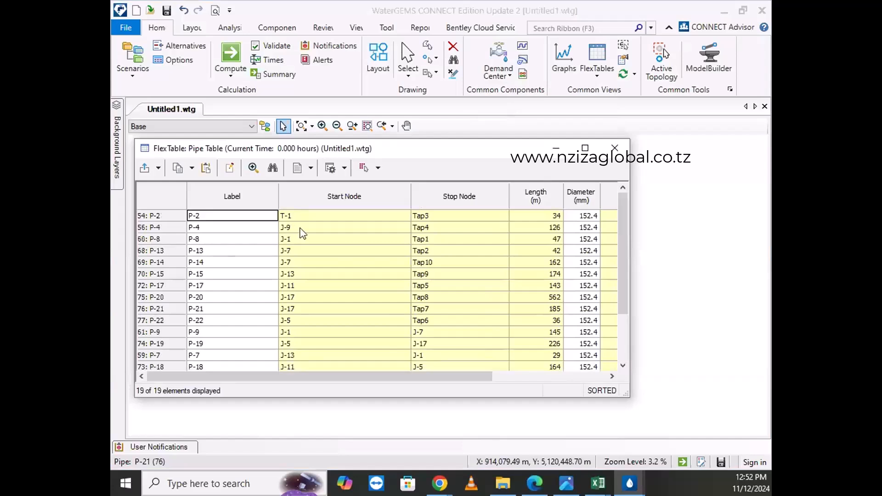
pyautogui.scroll(-2, 410, 250)
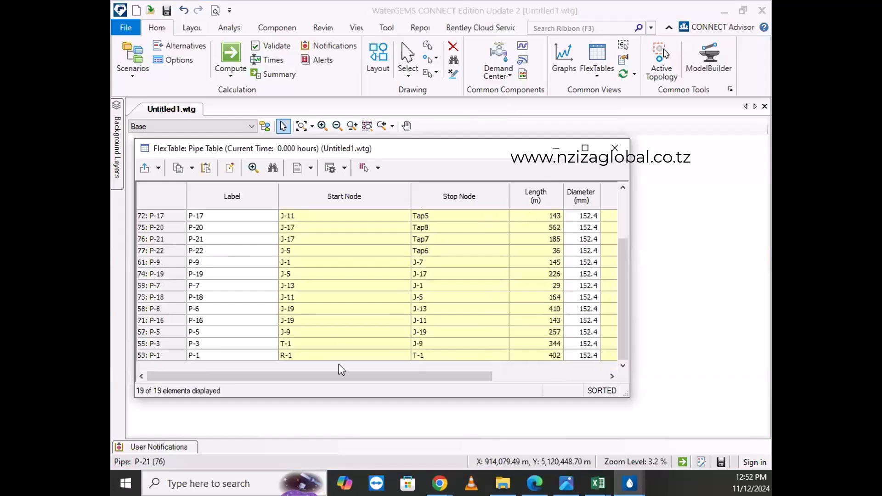
pyautogui.moveTo(353, 376); pyautogui.dragTo(317, 345)
pyautogui.click(242, 219)
pyautogui.moveTo(367, 218); pyautogui.dragTo(344, 346)
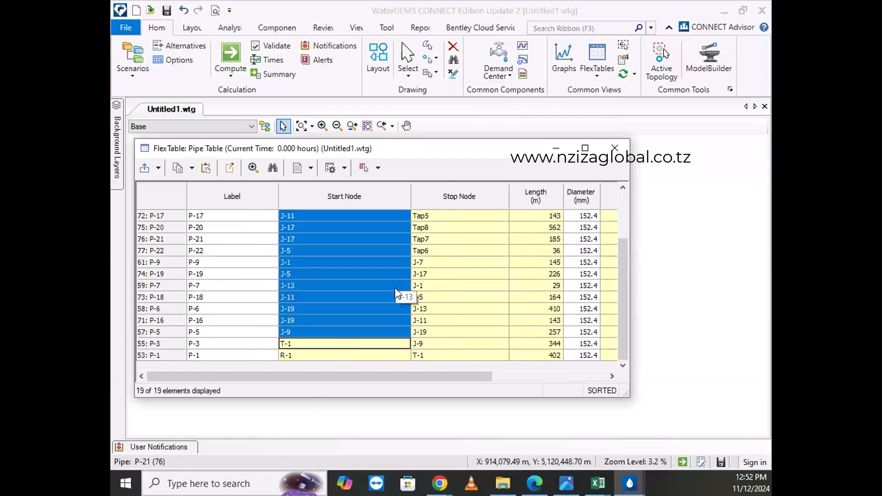
pyautogui.moveTo(351, 217); pyautogui.dragTo(344, 295)
pyautogui.moveTo(240, 218); pyautogui.dragTo(226, 331)
pyautogui.moveTo(315, 239); pyautogui.dragTo(316, 252)
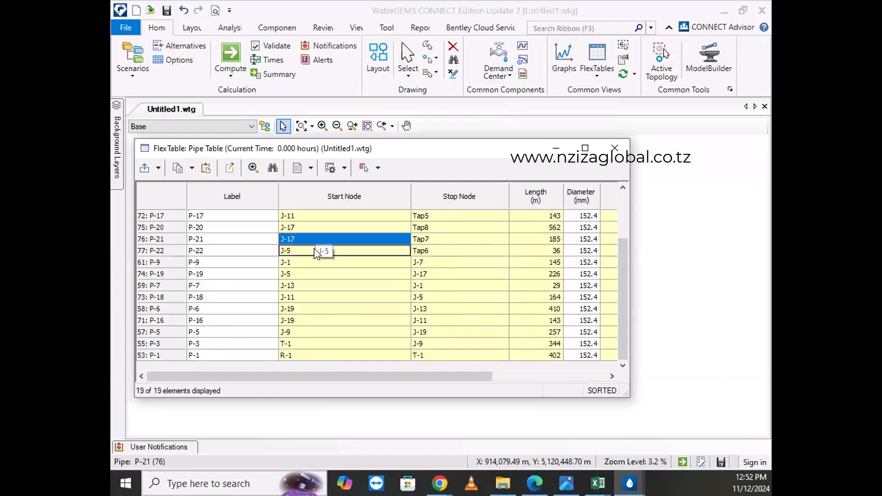
pyautogui.click(316, 262)
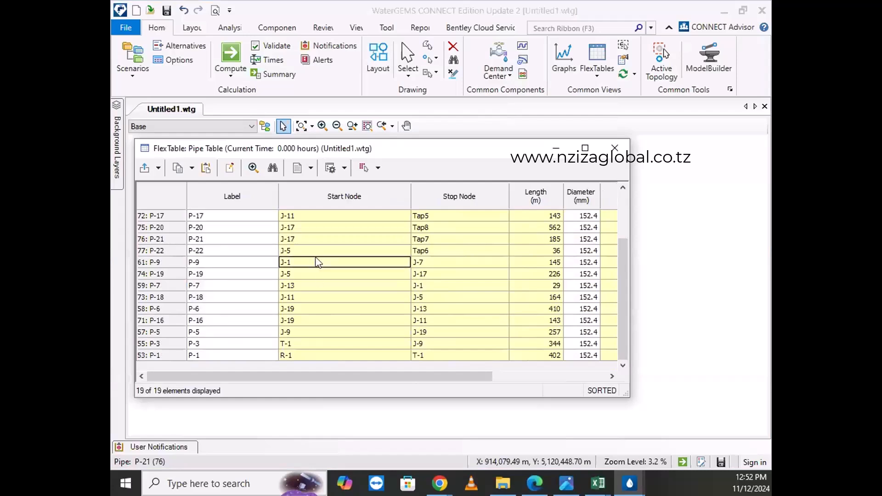
pyautogui.click(464, 256)
pyautogui.click(340, 265)
# - Review the length, diameter, flow, velocity and headloss gradient columns for all pipes in the table
pyautogui.moveTo(314, 375); pyautogui.dragTo(428, 375)
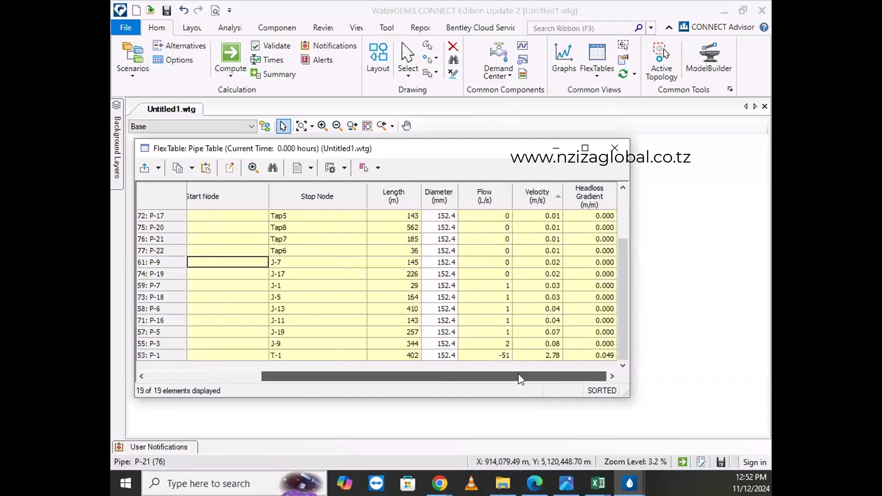
pyautogui.scroll(2, 434, 229)
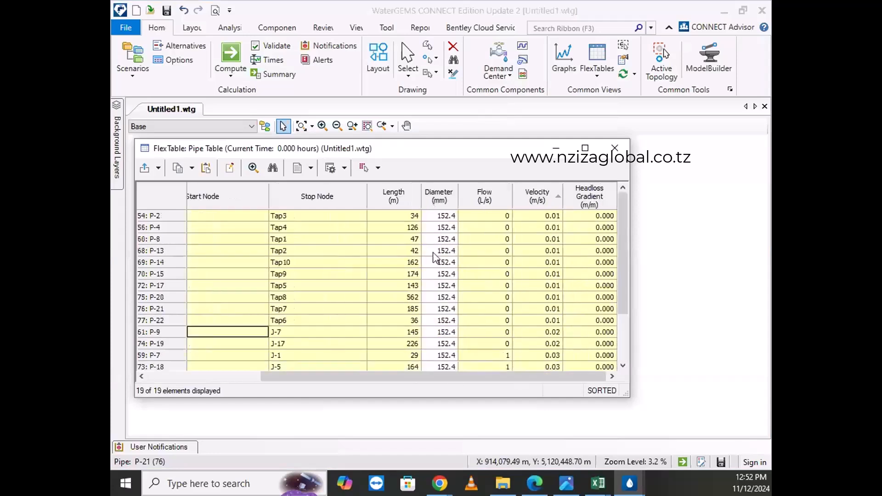
pyautogui.click(440, 216)
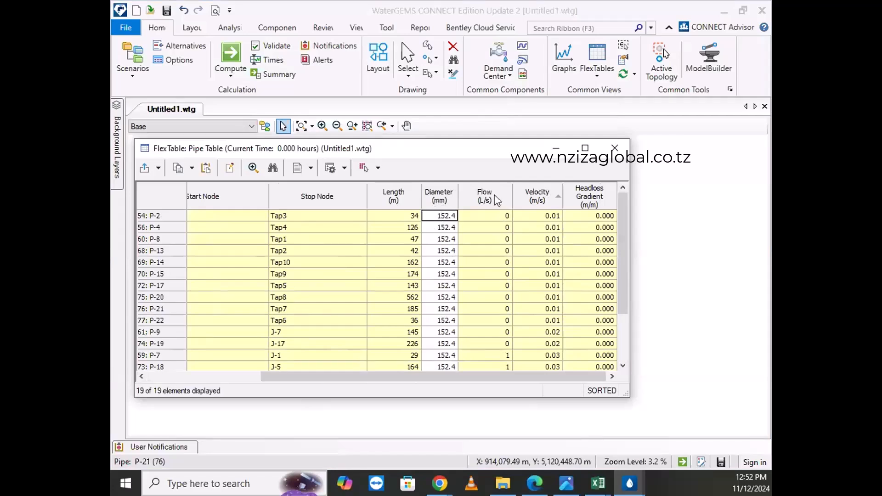
pyautogui.scroll(-2, 483, 295)
pyautogui.scroll(2, 482, 285)
# - Compute the Base scenario, review the Calculation Summary and close it
pyautogui.click(231, 55)
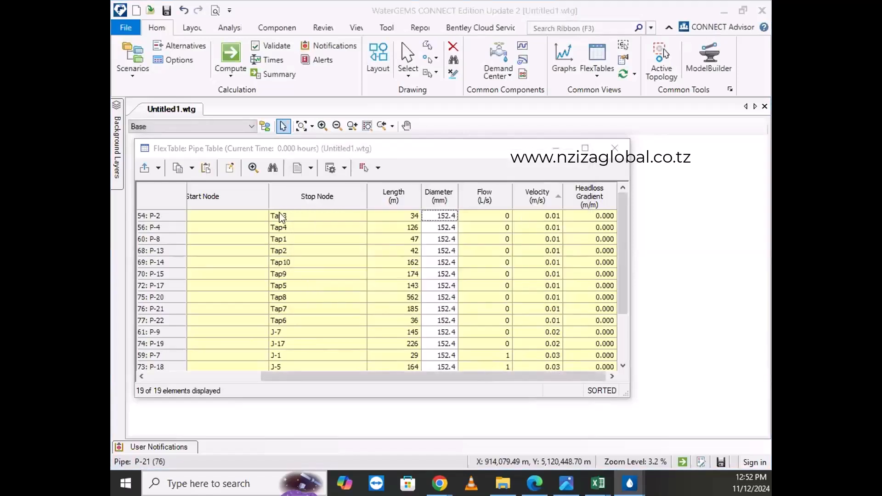
pyautogui.moveTo(161, 216); pyautogui.dragTo(174, 335)
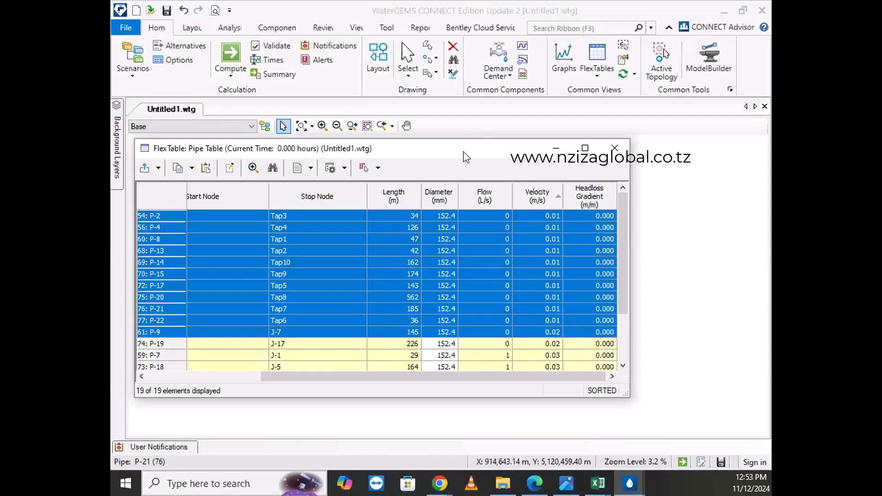
pyautogui.moveTo(463, 152); pyautogui.dragTo(495, 163)
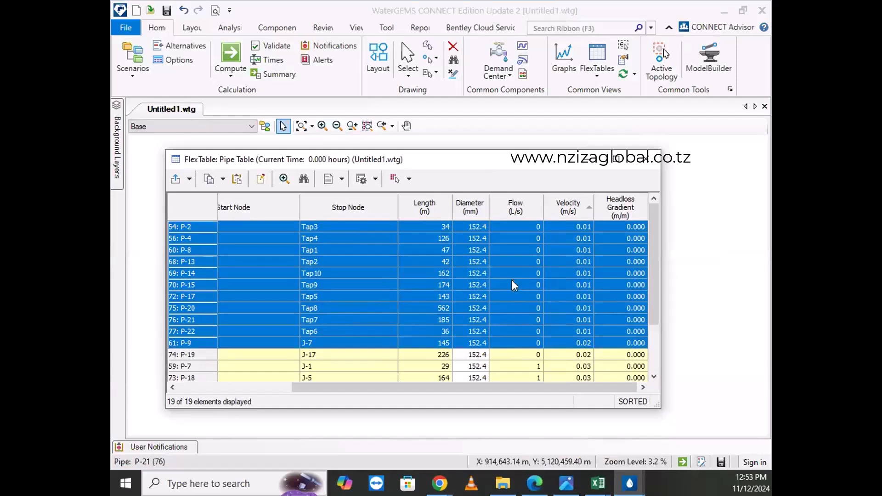
pyautogui.moveTo(110, 138); pyautogui.dragTo(471, 114)
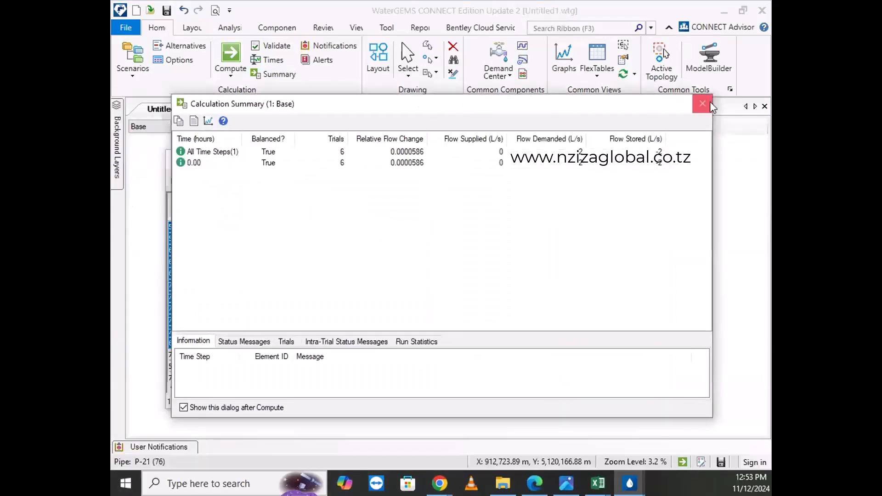
pyautogui.click(694, 105)
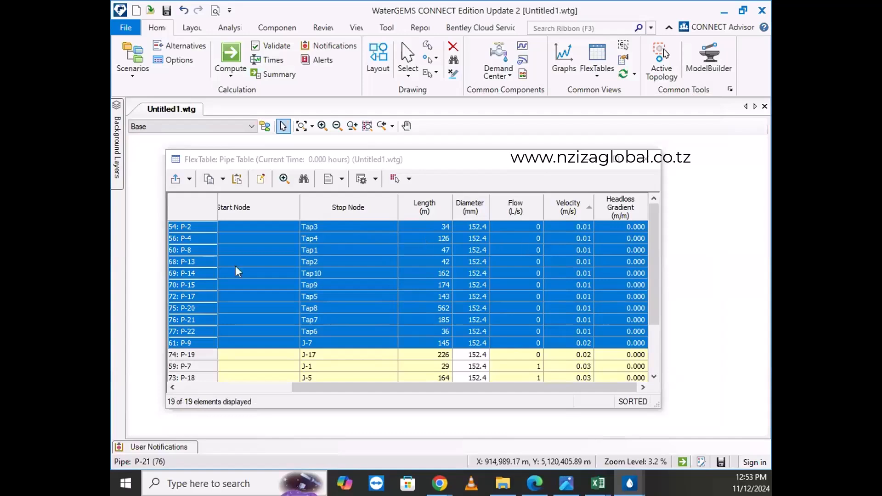
# - Set the display precision of the Flow column in the Pipe FlexTable to 2 decimals, keeping L/s
pyautogui.click(511, 225)
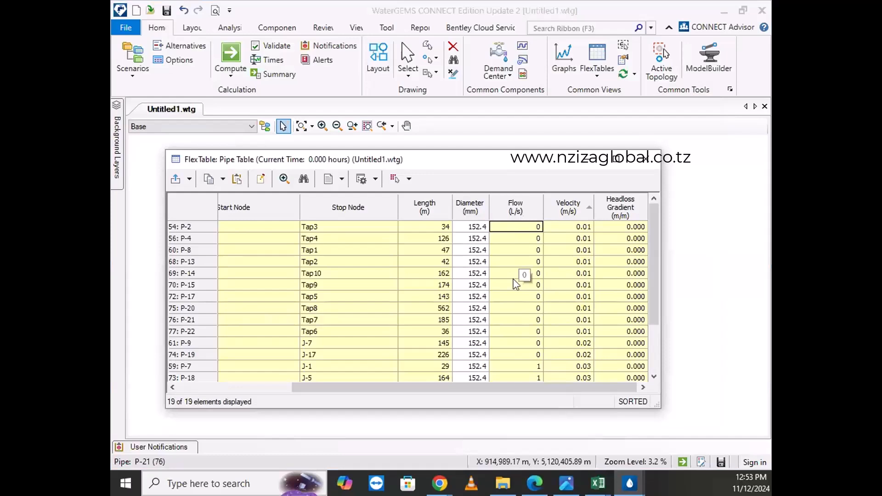
pyautogui.rightClick(522, 216)
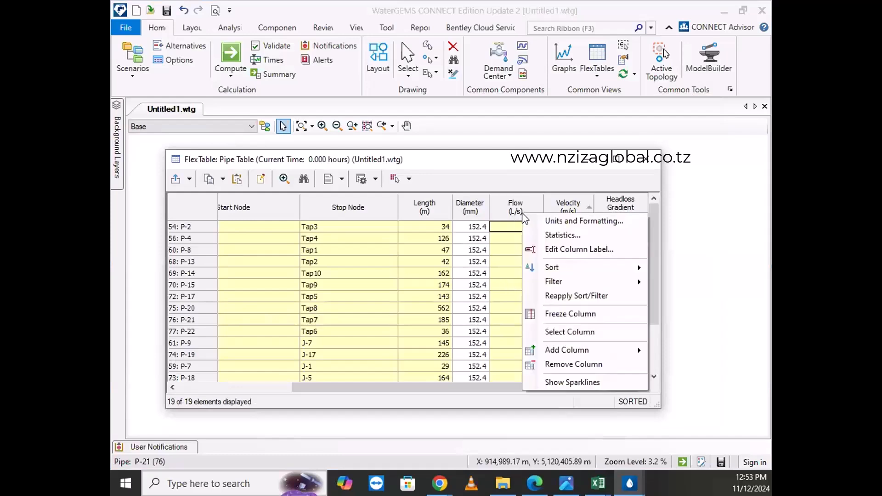
pyautogui.click(567, 222)
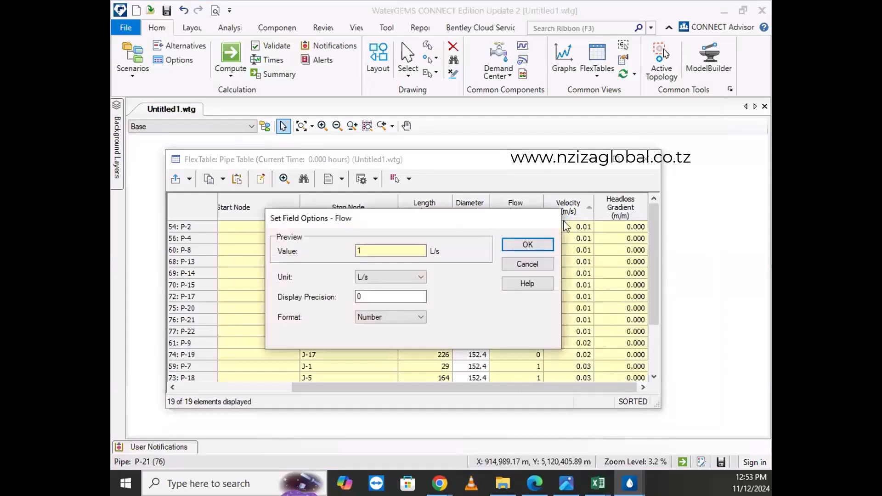
pyautogui.doubleClick(383, 251)
pyautogui.doubleClick(371, 296)
pyautogui.write('2')
pyautogui.click(527, 244)
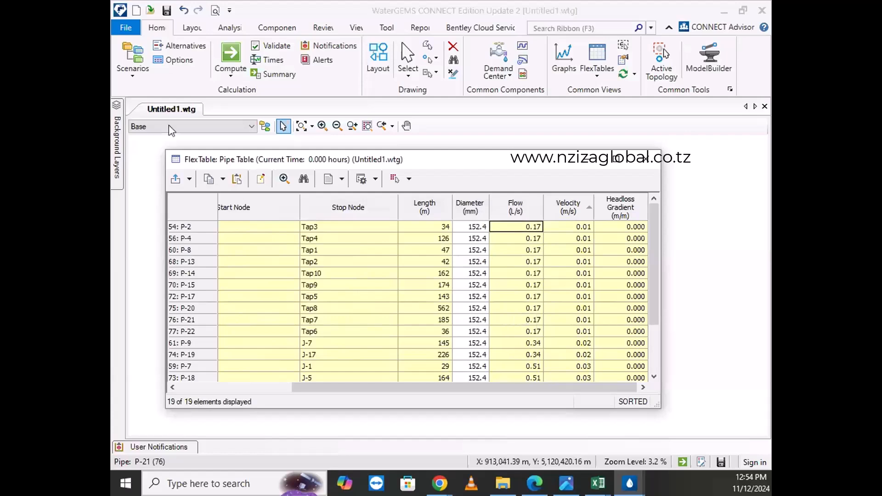
# - Recompute the network for the Base scenario and return to the Pipe FlexTable
pyautogui.click(231, 55)
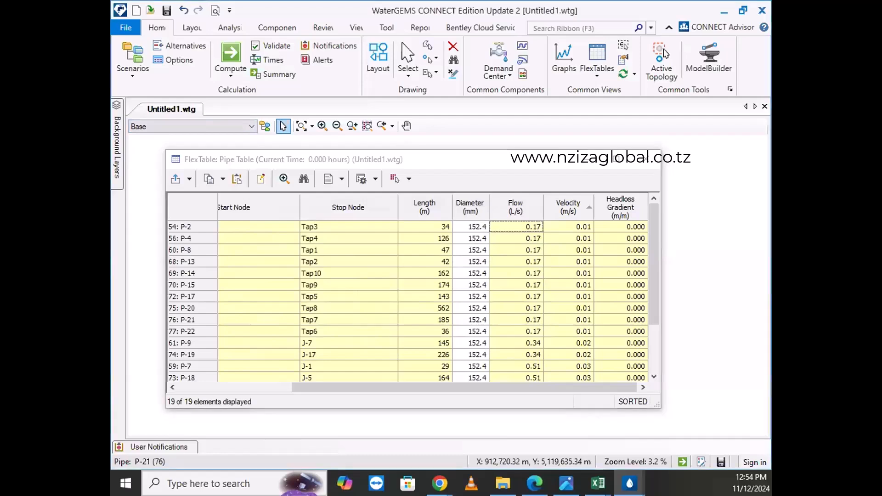
pyautogui.hotkey('alt', 'Tab')
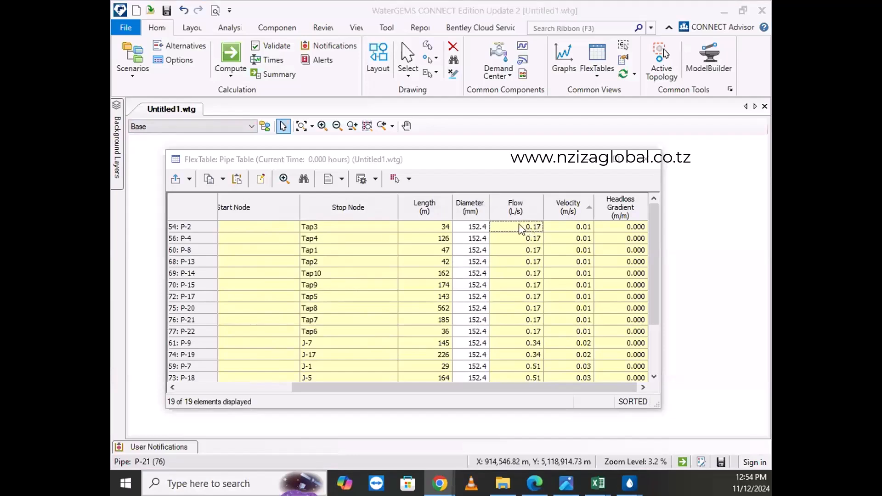
# - Examine the pipe flows and velocities against each pipe's start node, stop node and diameter in the Pipe FlexTable
pyautogui.scroll(-2, 514, 266)
pyautogui.scroll(2, 507, 307)
pyautogui.scroll(-2, 514, 285)
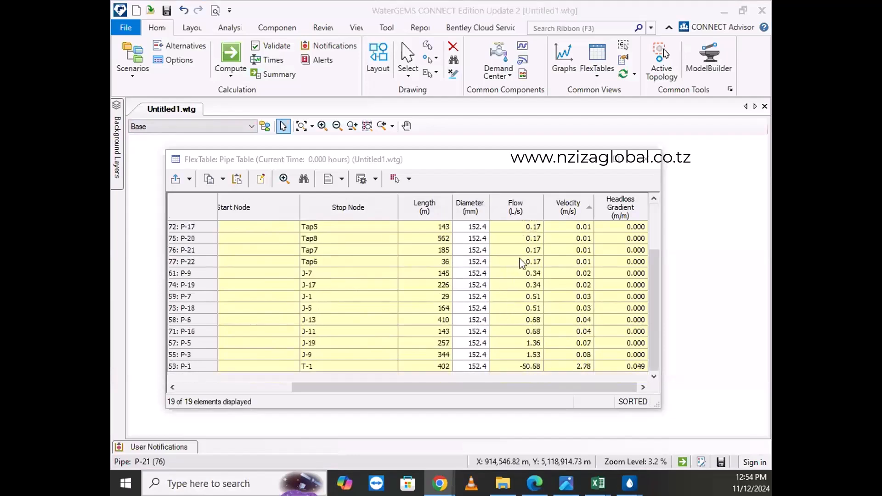
pyautogui.scroll(2, 531, 234)
pyautogui.scroll(-2, 524, 275)
pyautogui.scroll(2, 529, 258)
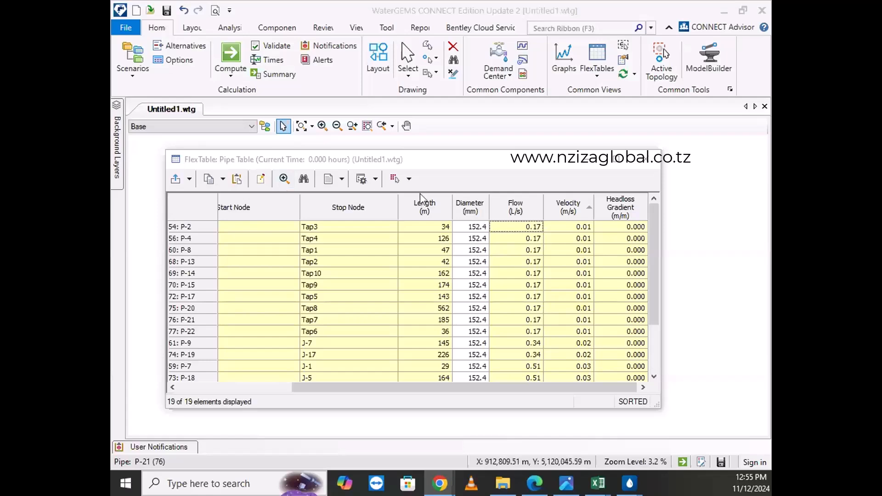
pyautogui.scroll(-1, 396, 433)
pyautogui.moveTo(383, 391); pyautogui.dragTo(338, 396)
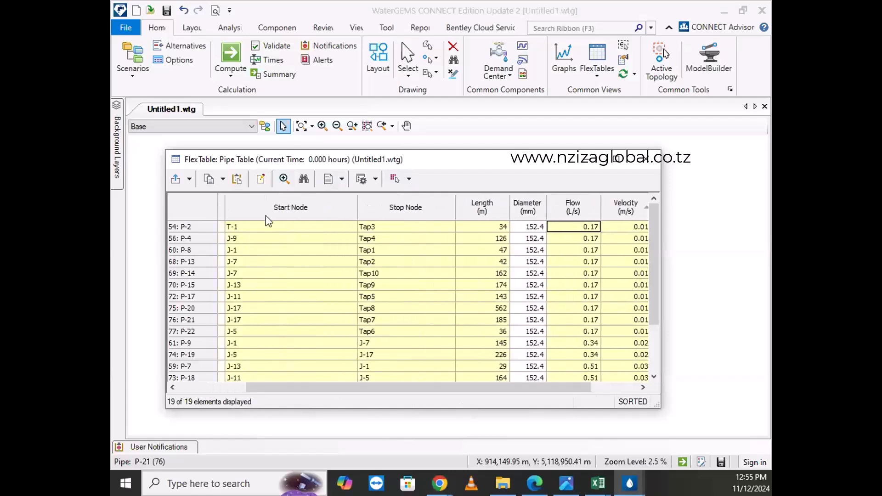
# - Open the column selection of the Pipe FlexTable and look through the available pipe attributes
pyautogui.click(261, 180)
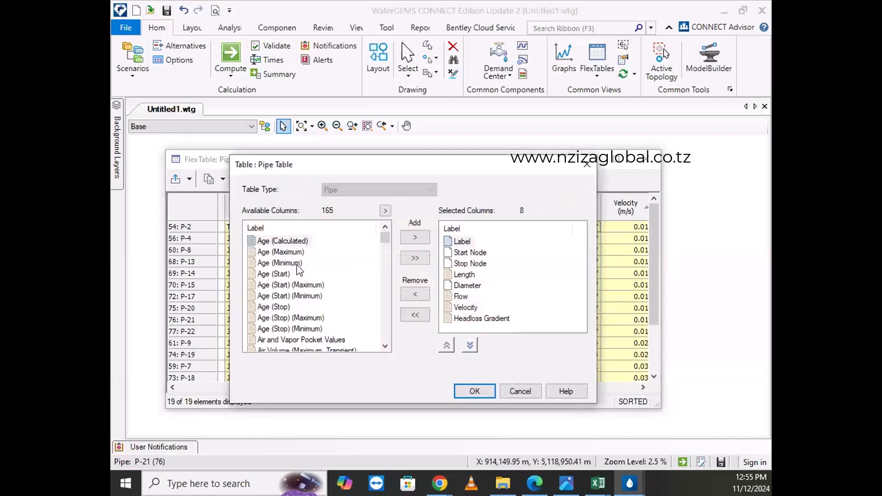
pyautogui.scroll(-10, 299, 269)
pyautogui.scroll(10, 349, 294)
pyautogui.scroll(-20, 345, 294)
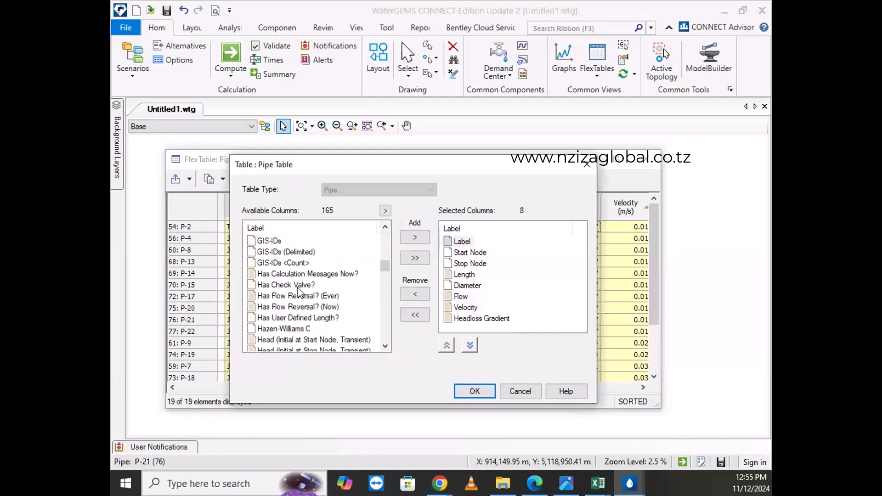
pyautogui.scroll(15, 299, 306)
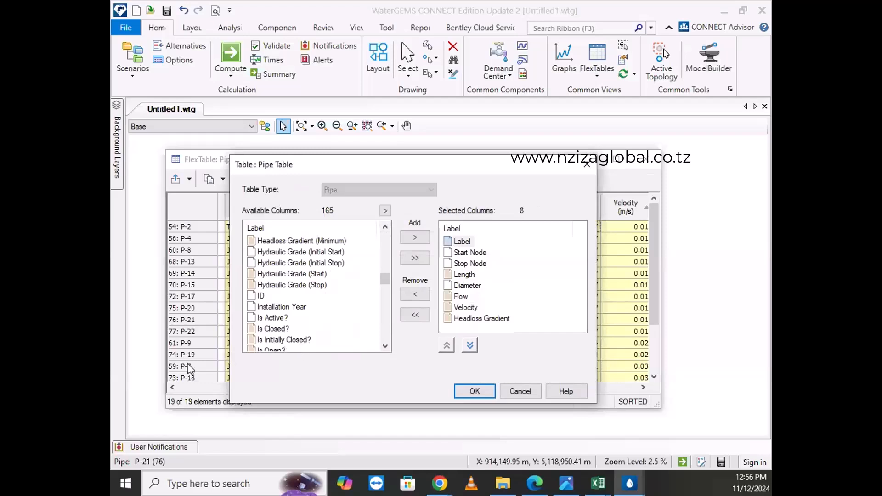
pyautogui.scroll(-5, 258, 321)
pyautogui.click(265, 319)
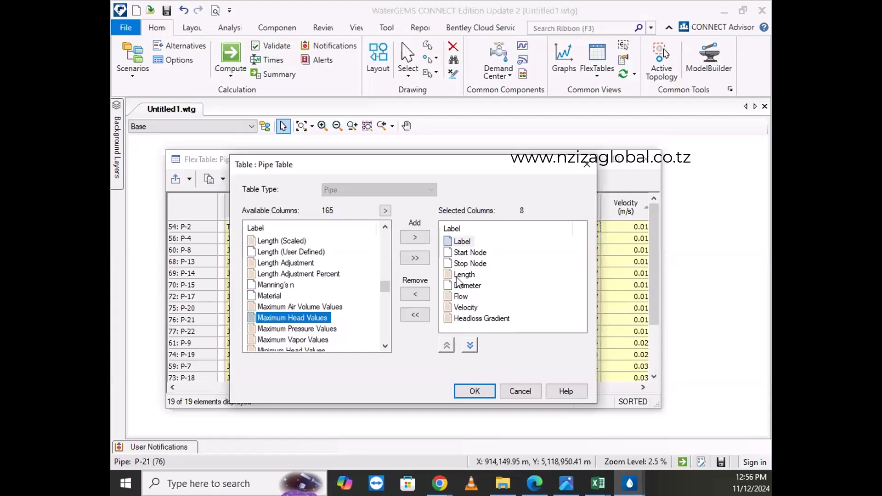
# - Remove Flow from the selected columns of the Pipe Table
pyautogui.click(468, 254)
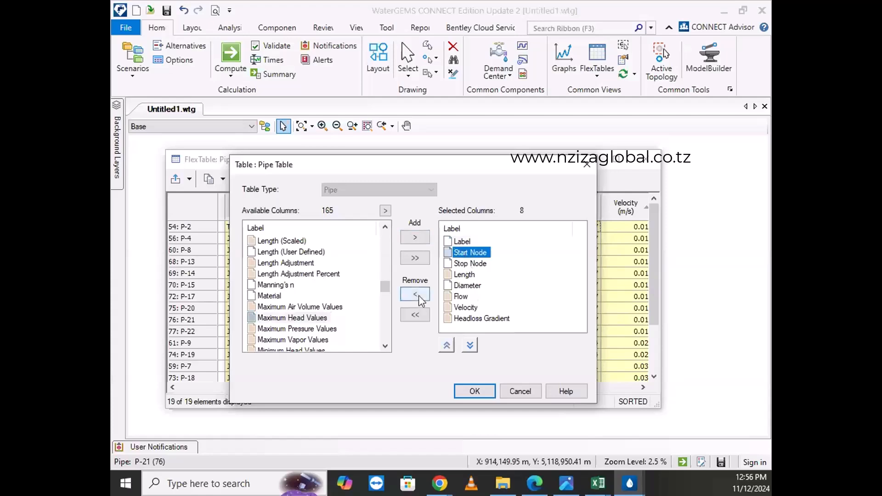
pyautogui.click(460, 298)
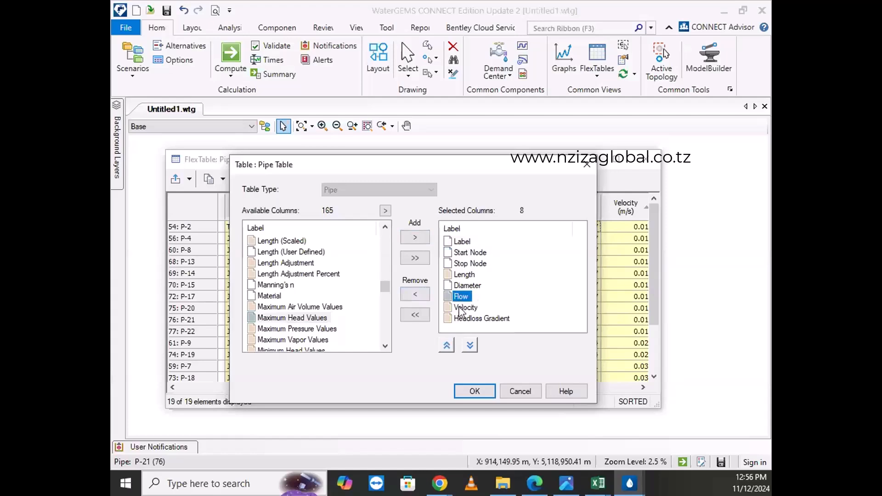
pyautogui.click(415, 294)
# - Find Flow among the available pipe columns, add it back to the selected columns and apply the change
pyautogui.scroll(-2, 254, 297)
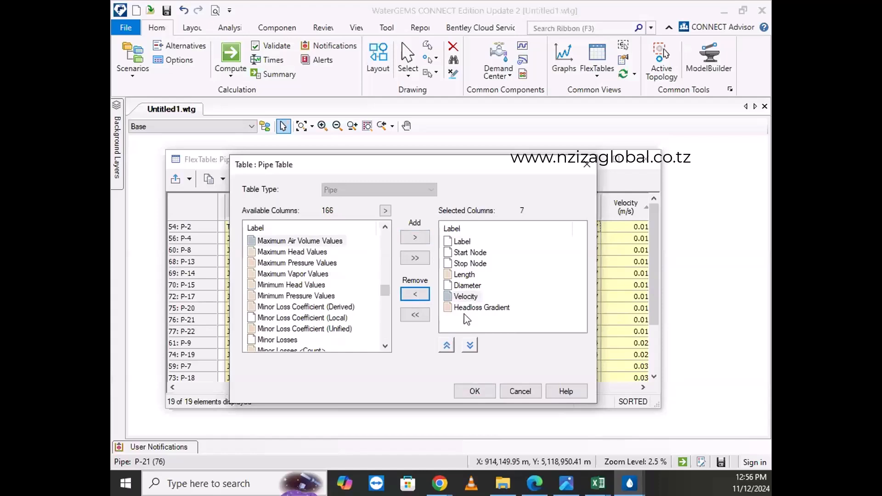
pyautogui.scroll(-5, 276, 280)
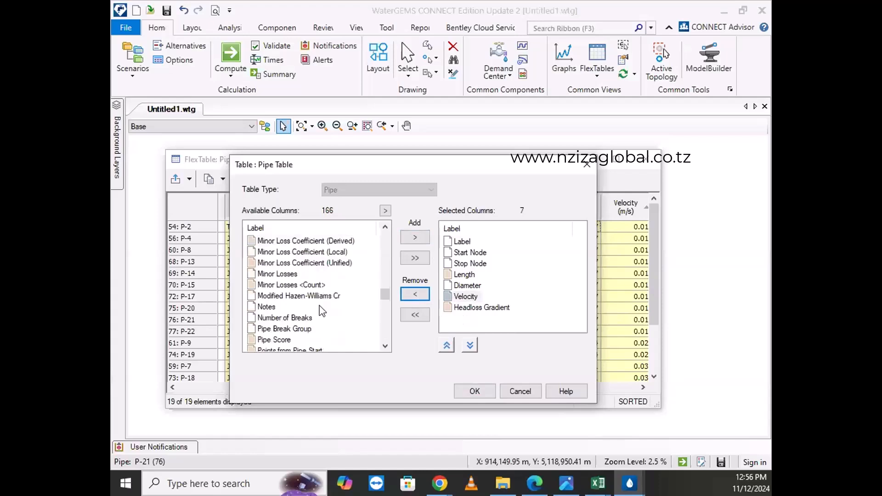
pyautogui.scroll(5, 276, 280)
pyautogui.scroll(-4, 272, 276)
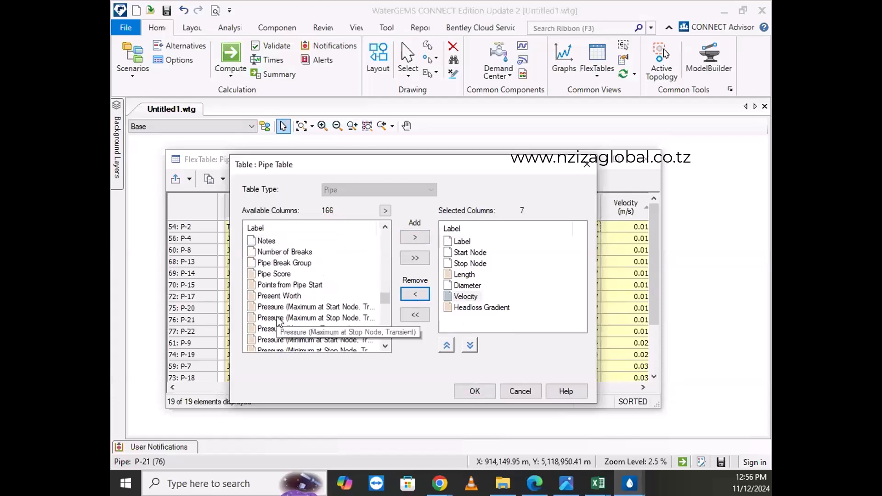
pyautogui.scroll(6, 272, 276)
pyautogui.scroll(2, 272, 276)
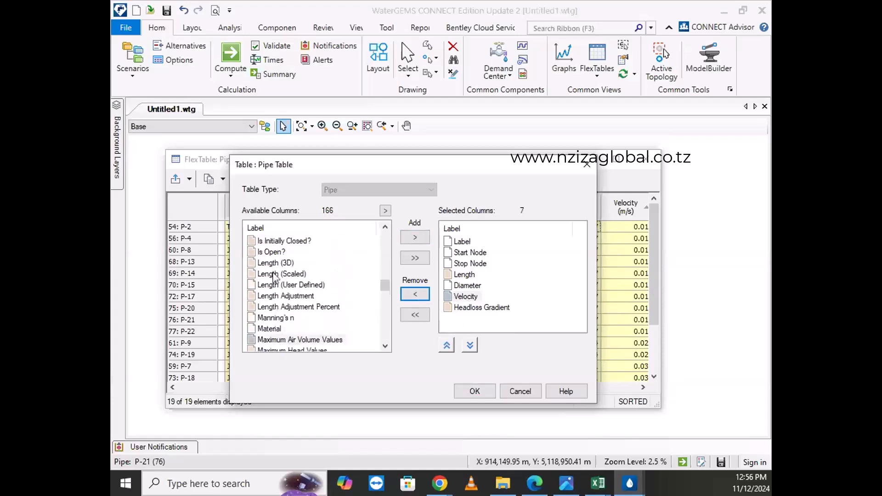
pyautogui.scroll(-6, 275, 344)
pyautogui.scroll(10, 276, 345)
pyautogui.scroll(3, 283, 276)
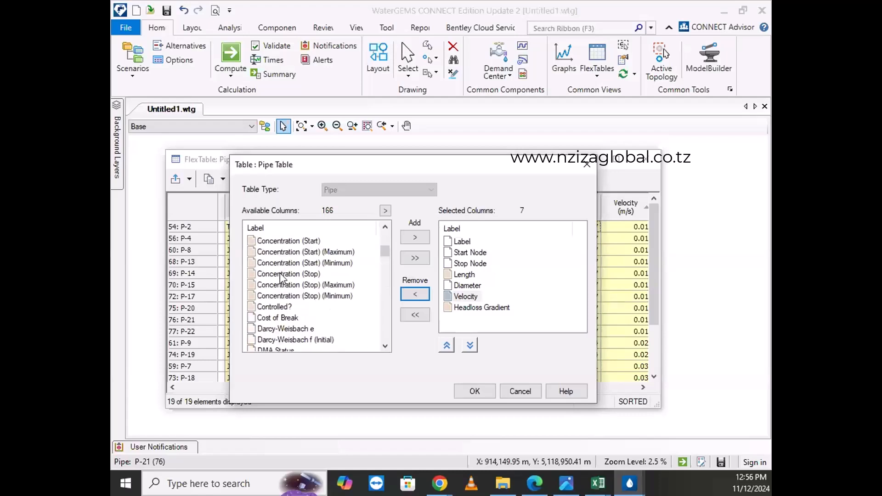
pyautogui.scroll(-2, 271, 303)
pyautogui.click(264, 308)
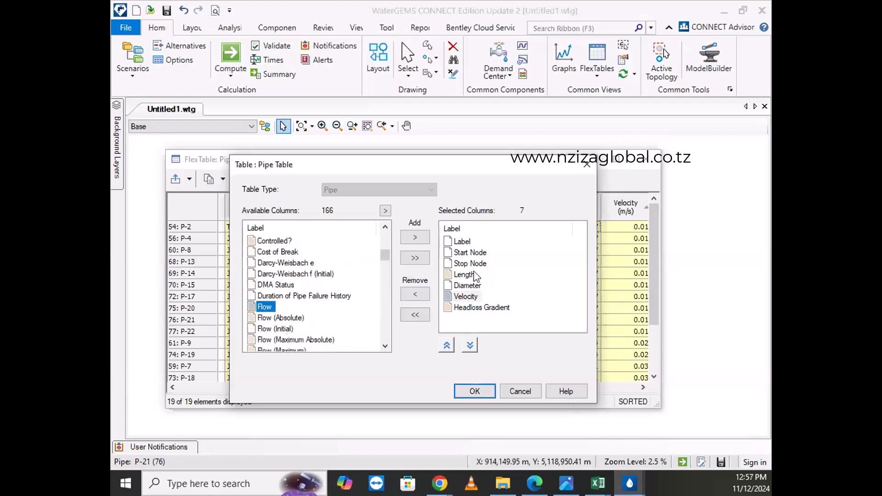
pyautogui.click(413, 236)
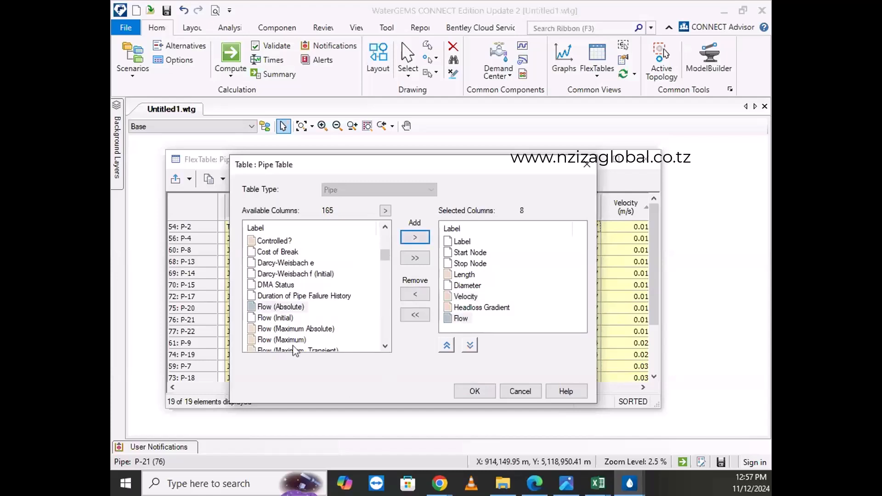
pyautogui.click(475, 391)
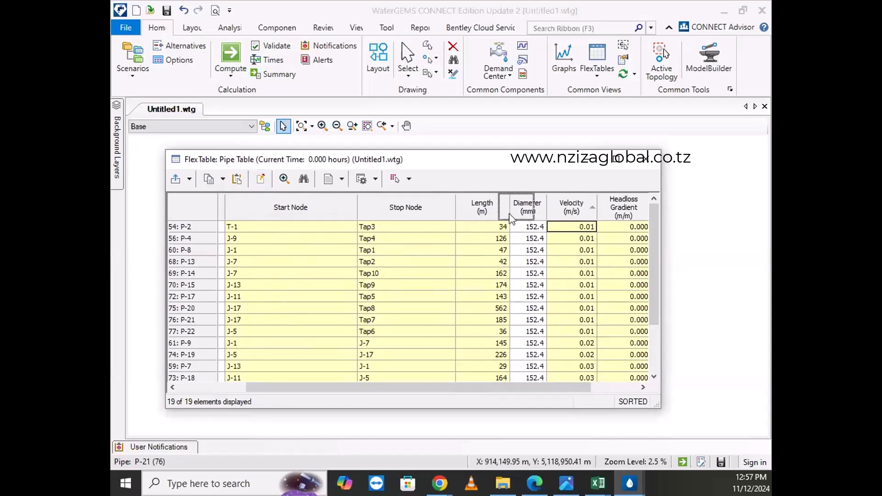
# - Reorder the Pipe FlexTable columns so Length follows Velocity and Flow sits between Diameter and Velocity
pyautogui.moveTo(511, 218); pyautogui.dragTo(570, 215)
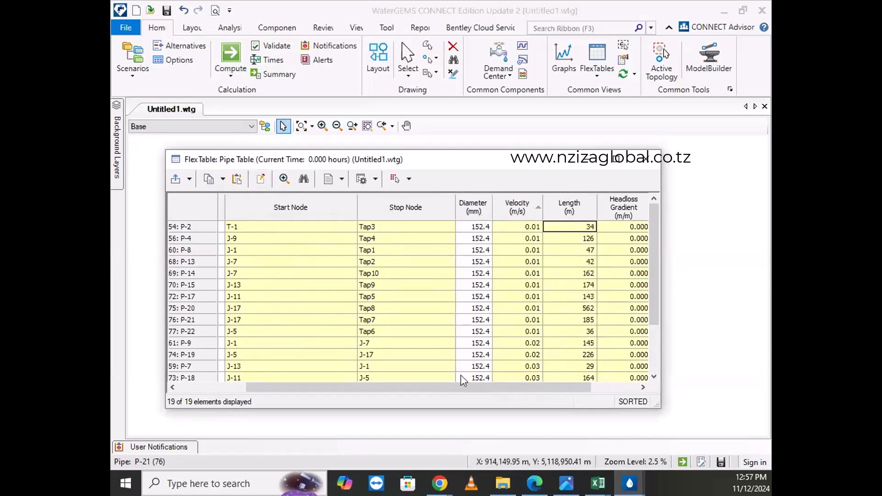
pyautogui.moveTo(438, 390); pyautogui.dragTo(586, 371)
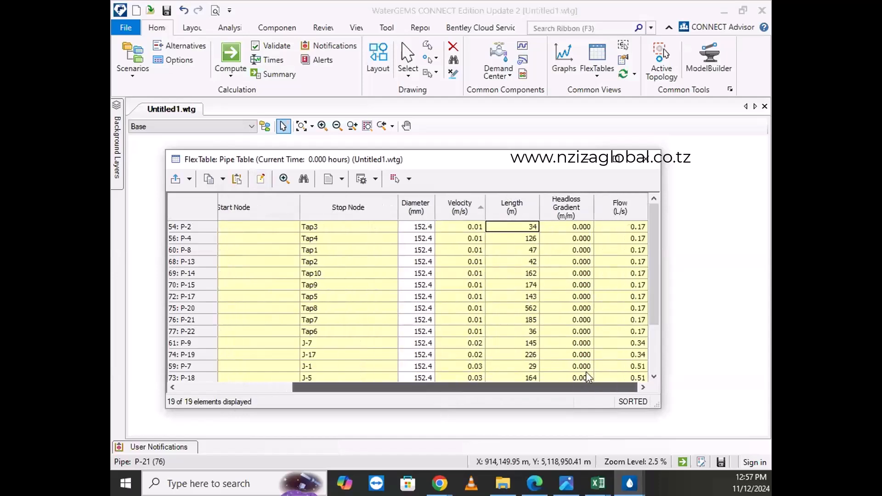
pyautogui.moveTo(618, 213); pyautogui.dragTo(440, 216)
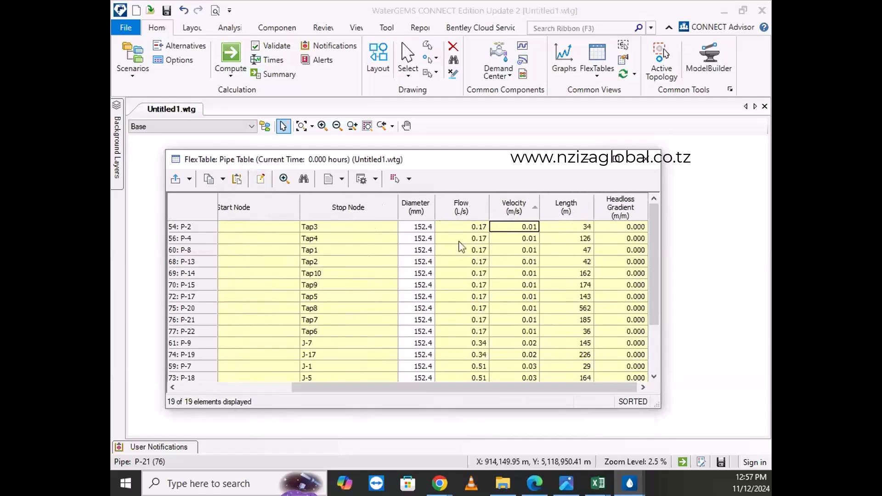
# - Add the Material column to the Pipe FlexTable and apply the column selection
pyautogui.click(262, 180)
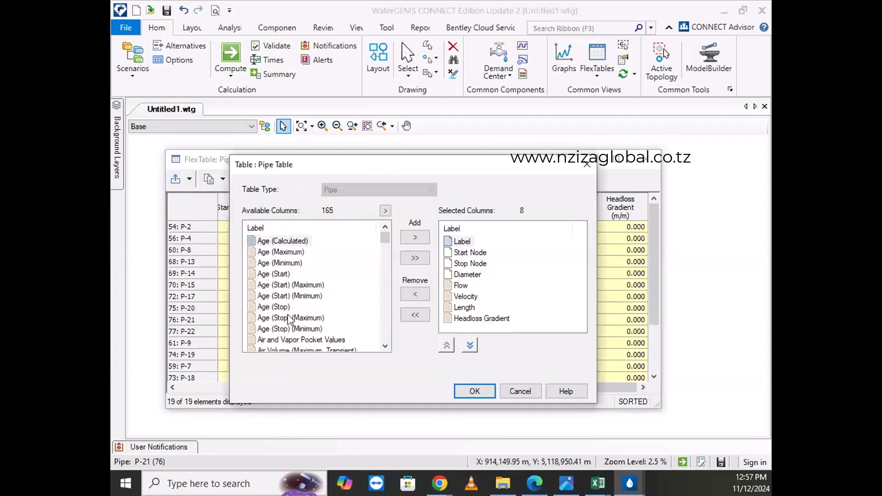
pyautogui.scroll(-4, 282, 319)
pyautogui.scroll(-12, 282, 323)
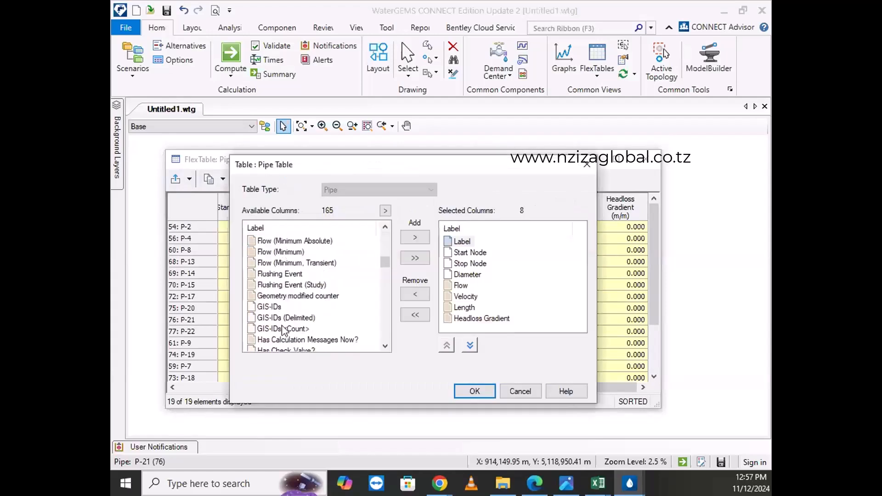
pyautogui.scroll(-8, 282, 329)
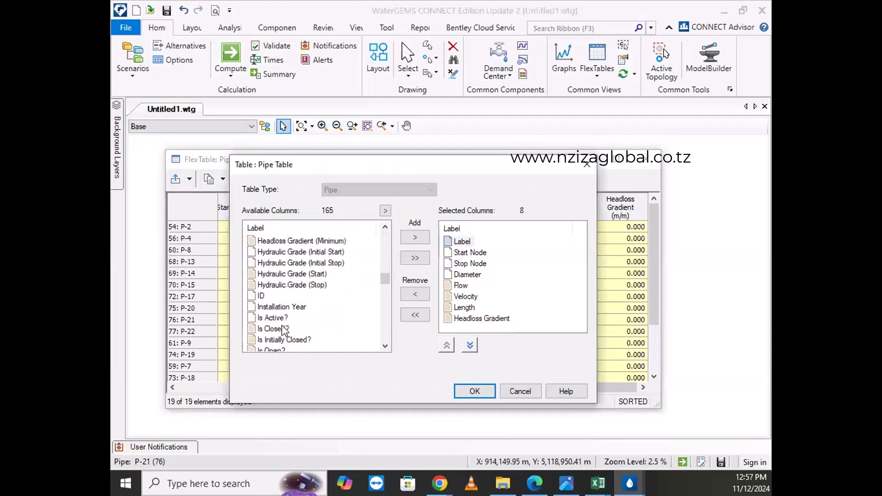
pyautogui.scroll(-2, 285, 331)
pyautogui.click(273, 329)
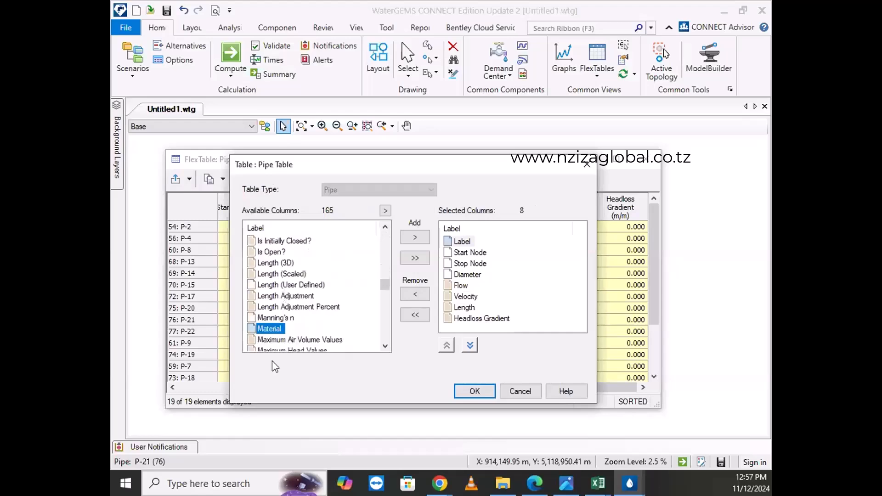
pyautogui.click(415, 237)
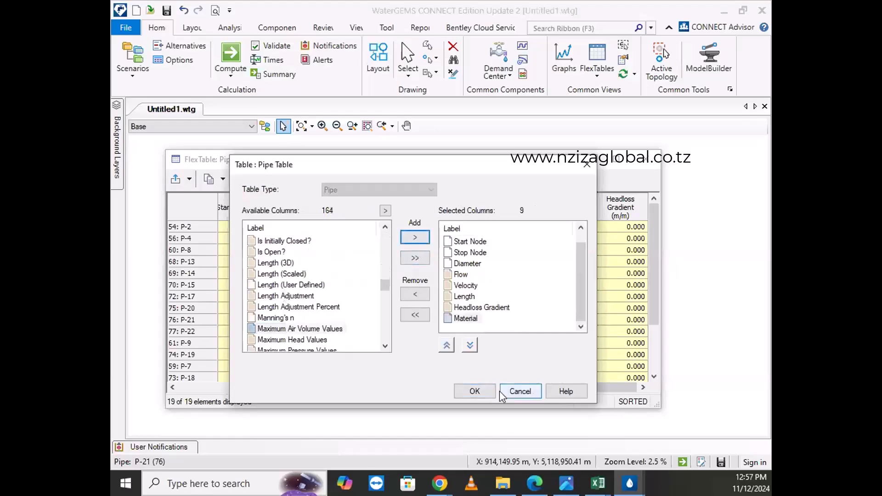
pyautogui.click(475, 391)
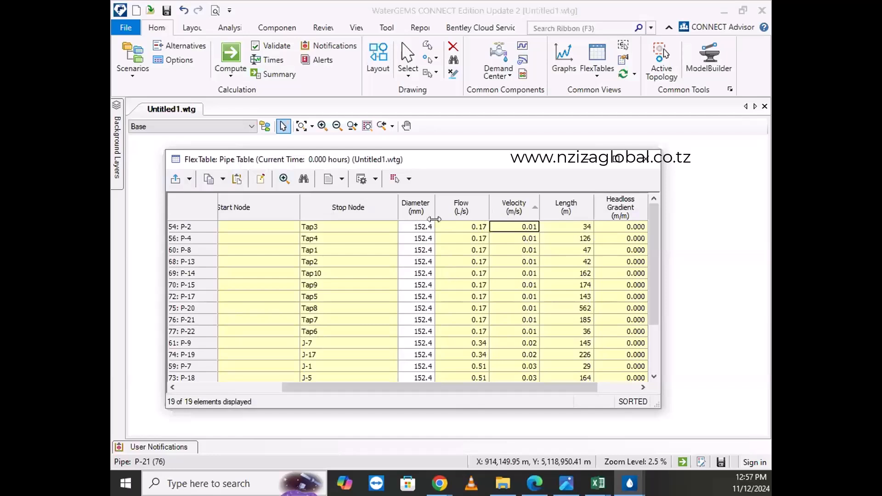
# - Move the Material column between Diameter and Flow in the Pipe FlexTable and check the pipe materials
pyautogui.moveTo(427, 389); pyautogui.dragTo(608, 391)
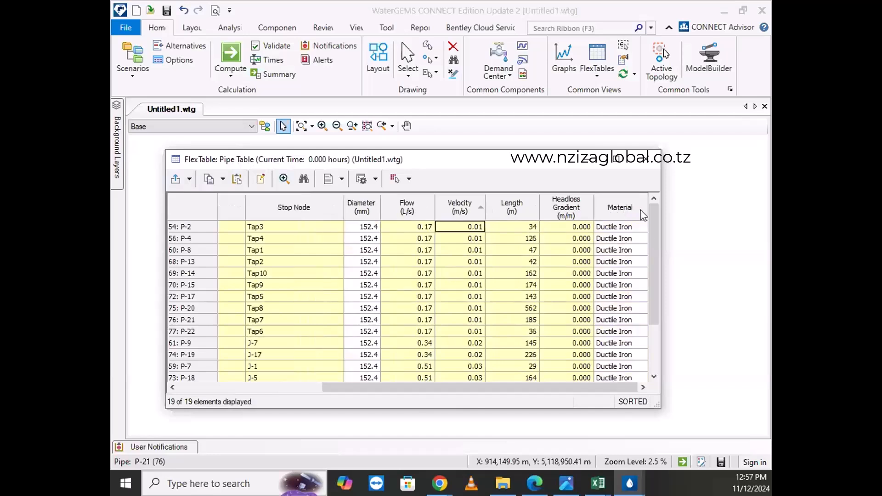
pyautogui.moveTo(643, 215); pyautogui.dragTo(390, 209)
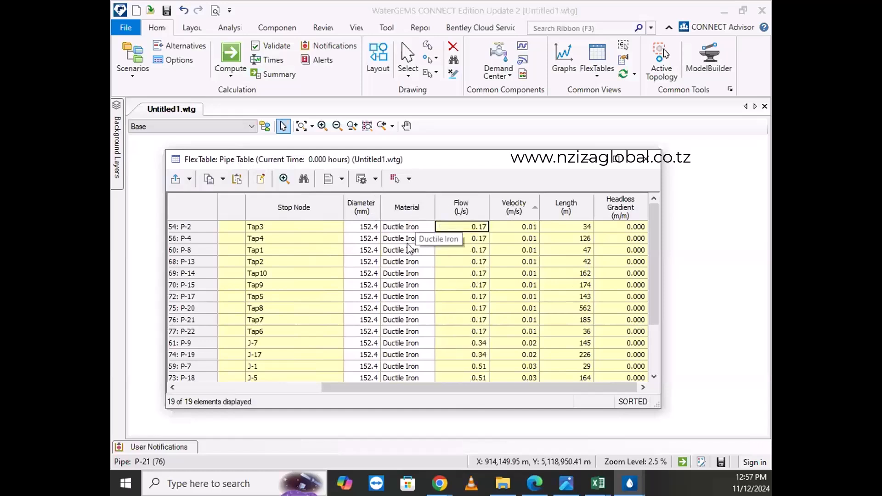
pyautogui.scroll(-2, 477, 340)
pyautogui.scroll(2, 480, 342)
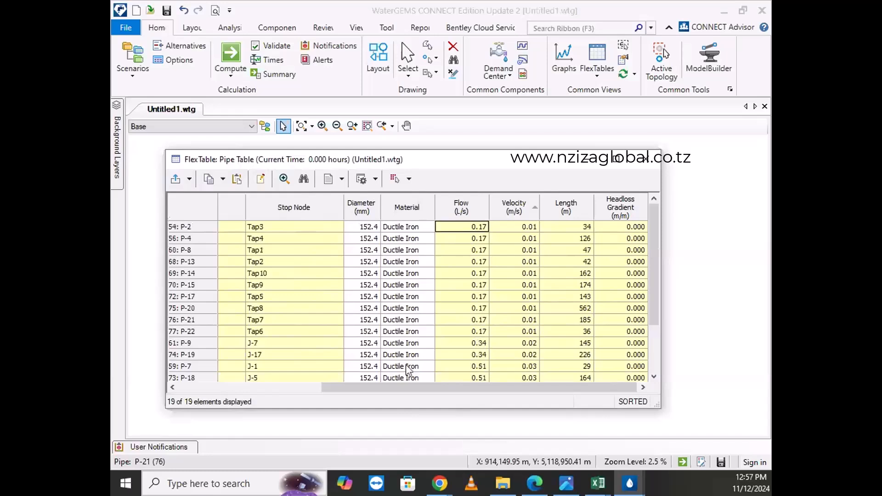
# - Reopen the Pipe Table's column selection and search the available columns around the head and headloss attributes
pyautogui.click(262, 178)
pyautogui.scroll(-5, 287, 345)
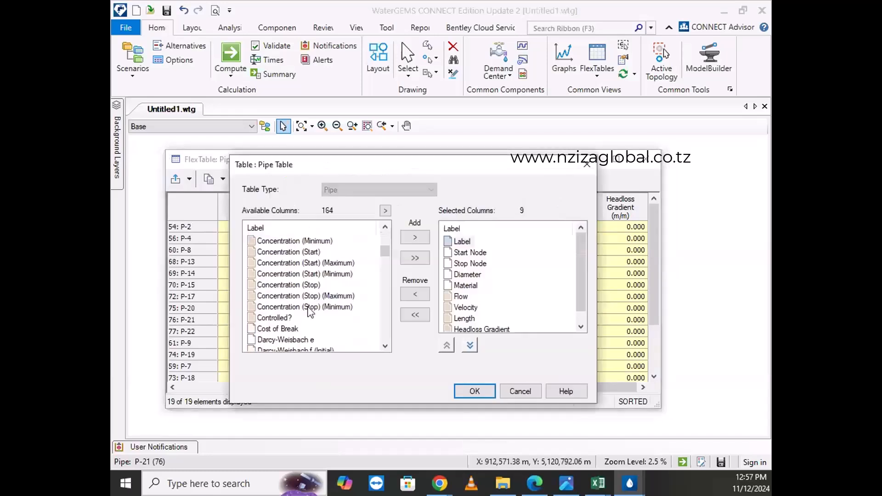
pyautogui.scroll(-12, 286, 343)
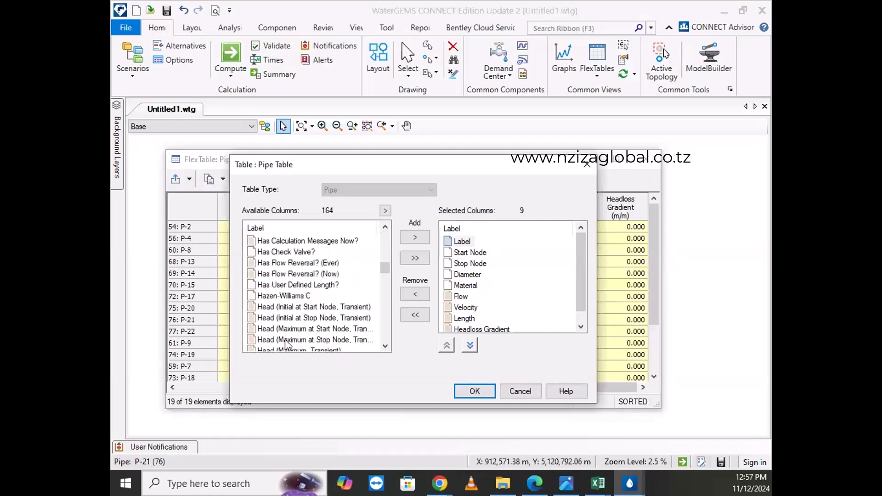
pyautogui.scroll(-3, 286, 344)
pyautogui.scroll(3, 312, 258)
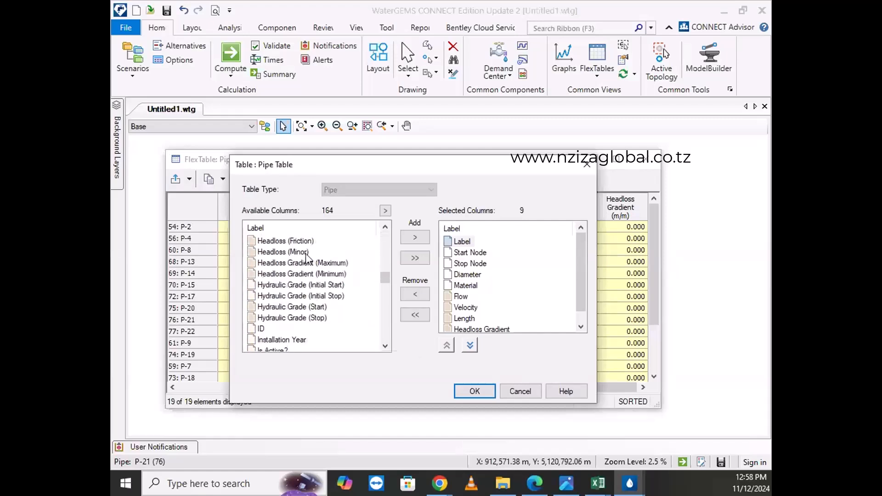
# - Look through the available pipe table columns for the Hazen-Williams roughness coefficient
pyautogui.scroll(1, 299, 265)
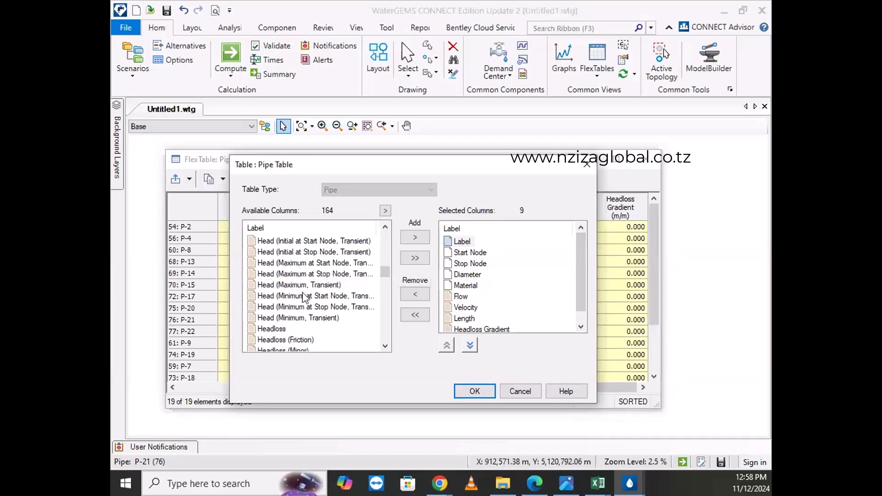
pyautogui.scroll(-2, 301, 298)
pyautogui.scroll(-2, 301, 297)
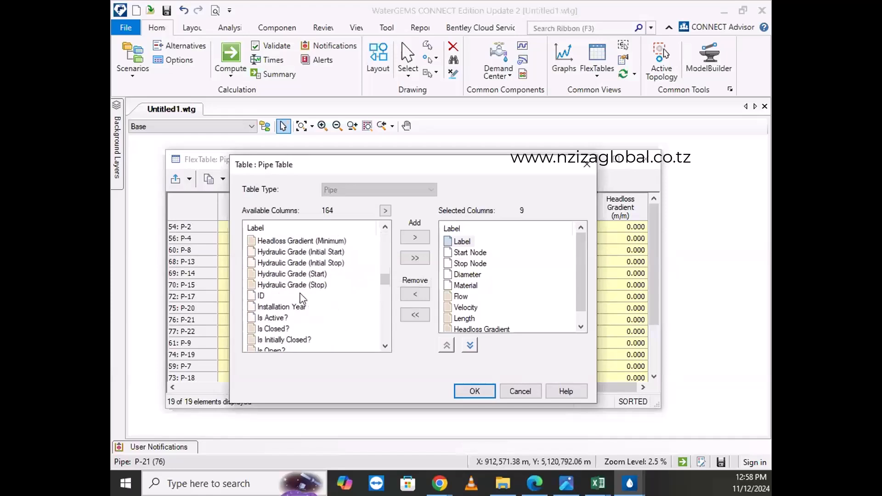
pyautogui.scroll(-4, 300, 298)
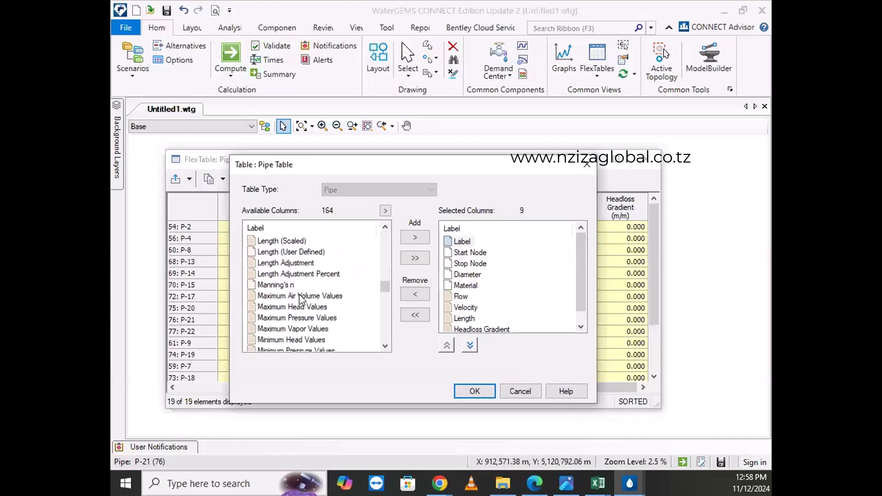
pyautogui.scroll(-3, 290, 304)
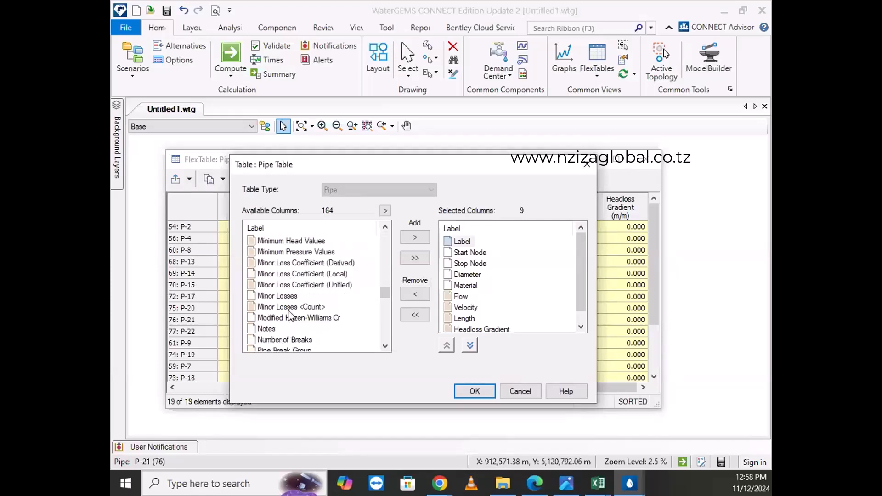
pyautogui.scroll(-7, 288, 311)
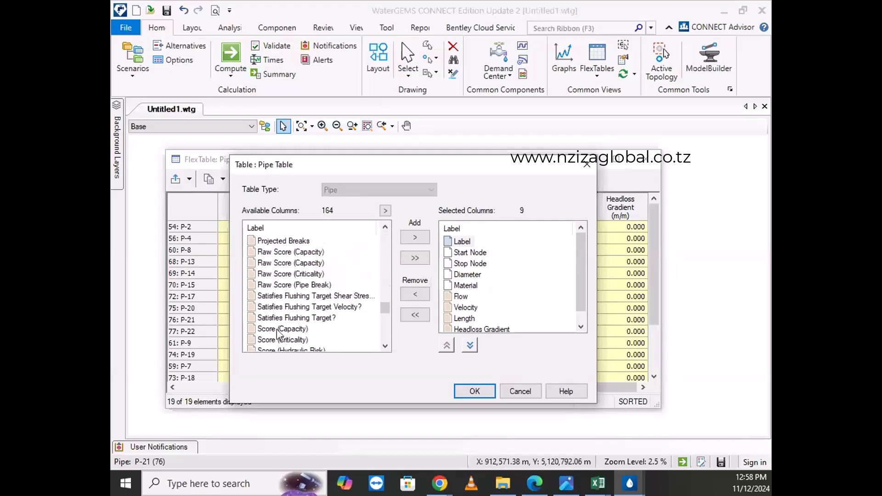
pyautogui.scroll(-12, 275, 340)
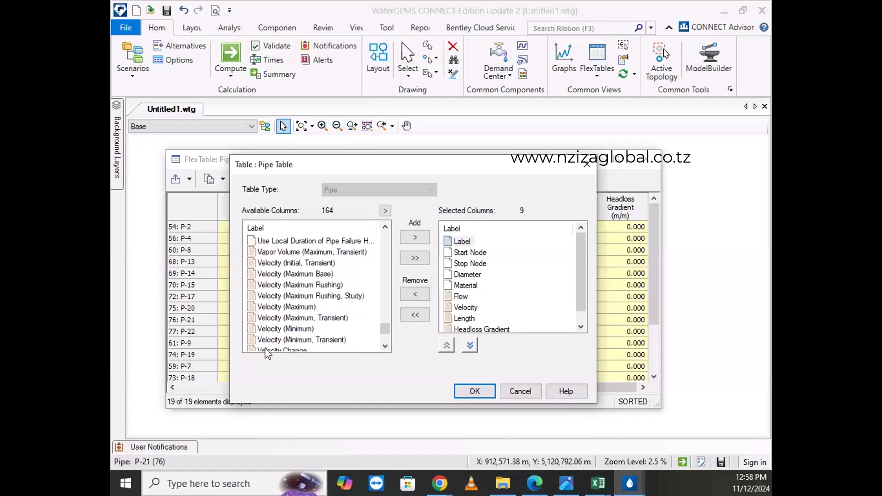
pyautogui.scroll(-3, 267, 354)
pyautogui.scroll(5, 271, 340)
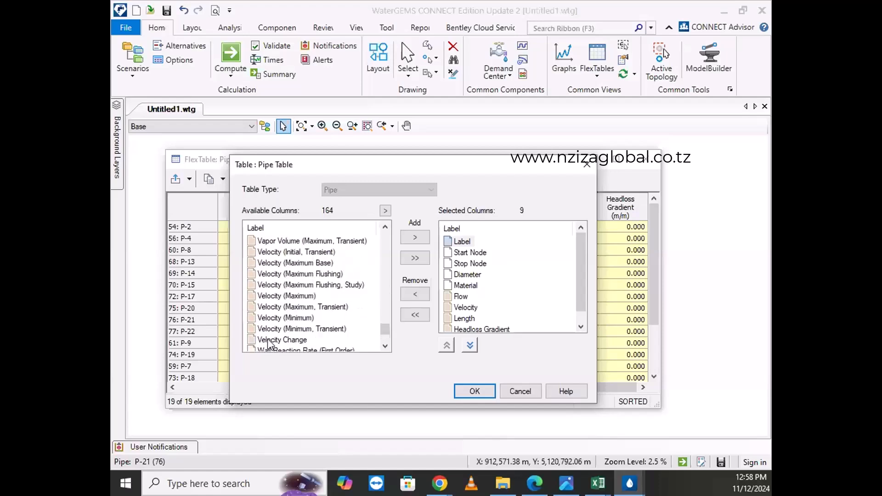
pyautogui.scroll(4, 280, 297)
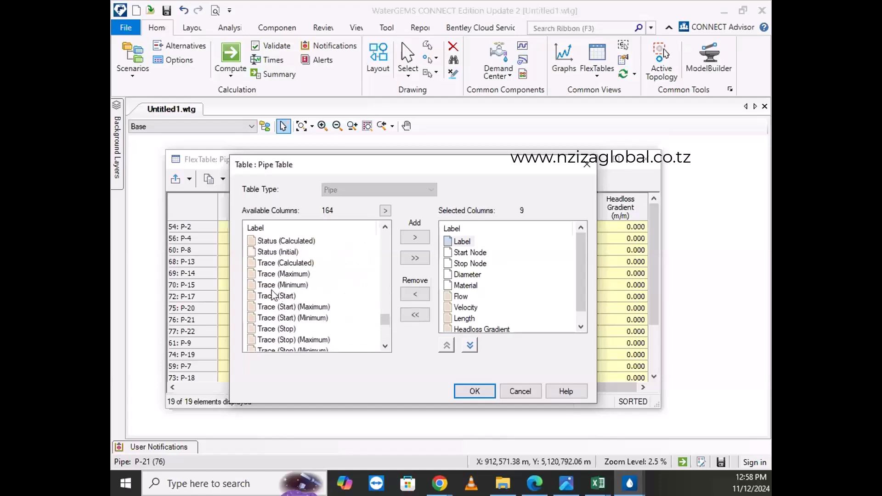
pyautogui.scroll(6, 273, 294)
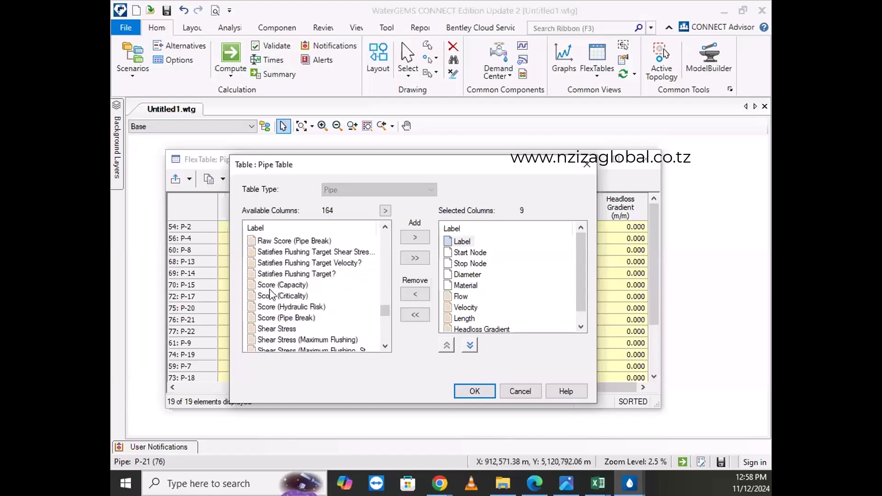
pyautogui.scroll(6, 273, 294)
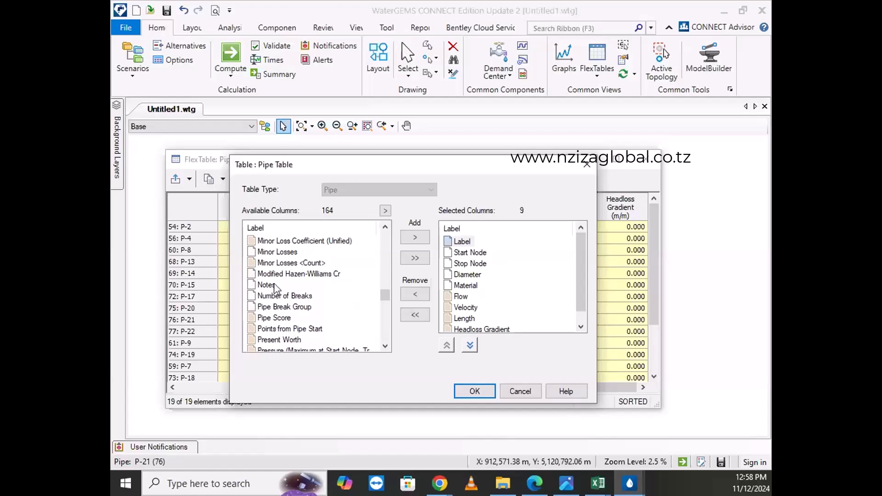
pyautogui.click(280, 276)
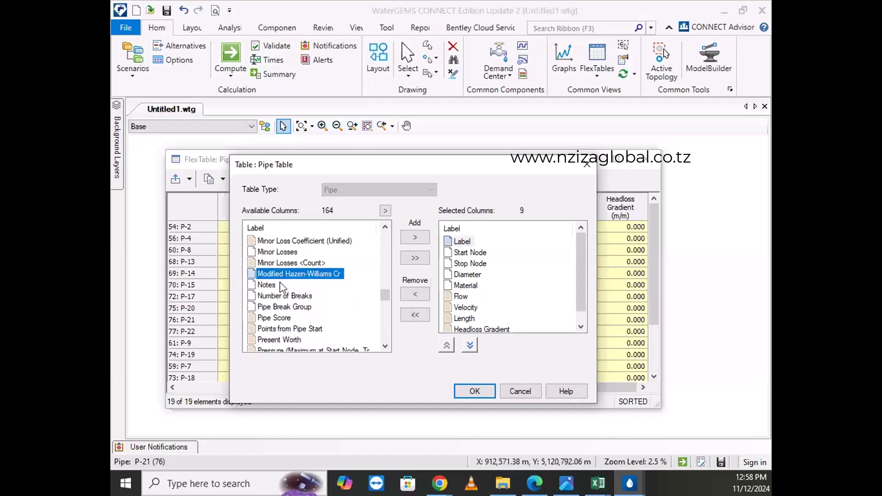
# - Add the Hazen-Williams C column to the pipe table's selected columns
pyautogui.scroll(1, 276, 296)
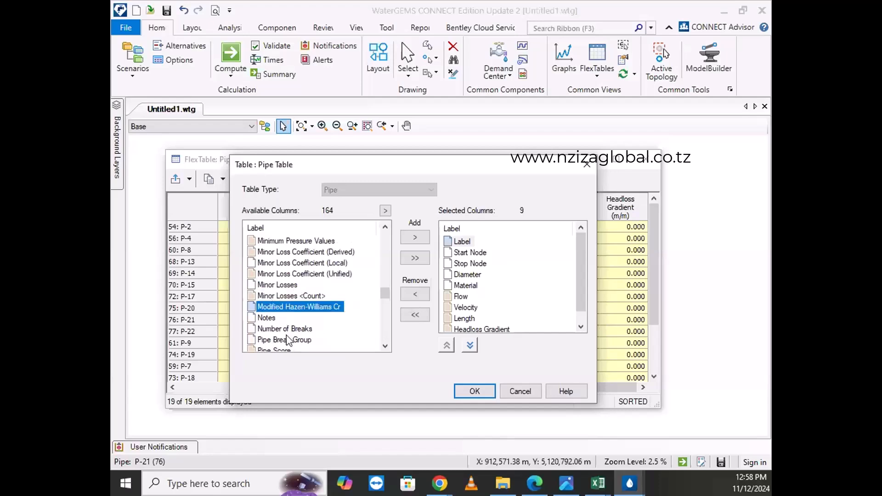
pyautogui.scroll(1, 278, 297)
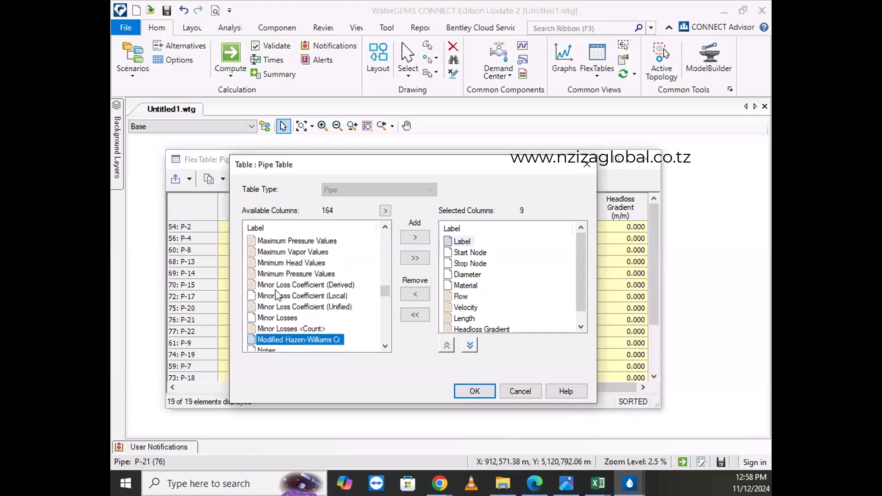
pyautogui.scroll(1, 277, 295)
pyautogui.scroll(1, 278, 295)
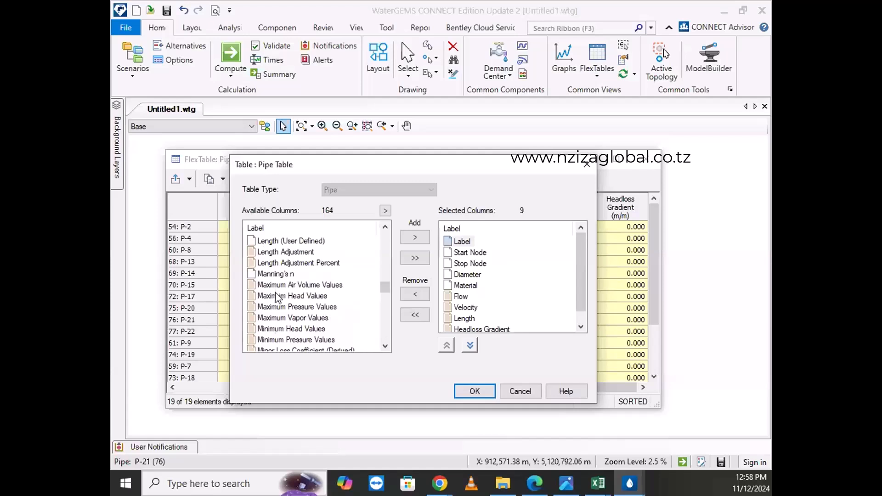
pyautogui.scroll(3, 288, 313)
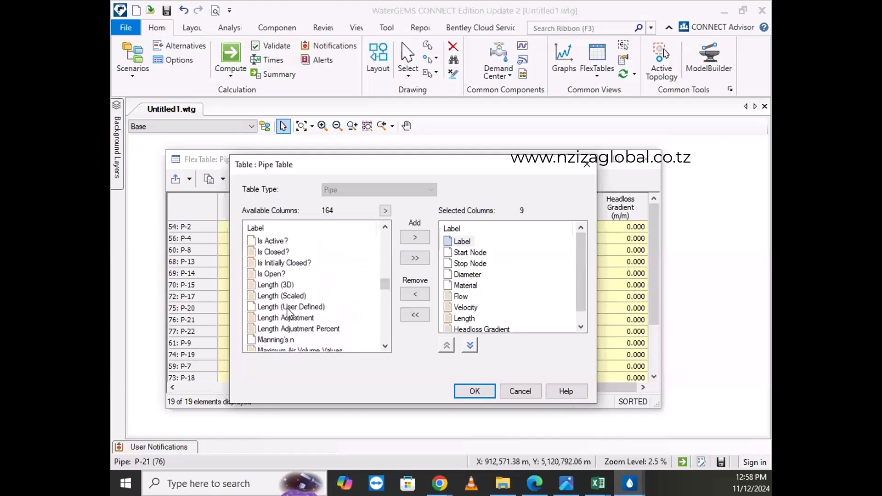
pyautogui.scroll(3, 288, 312)
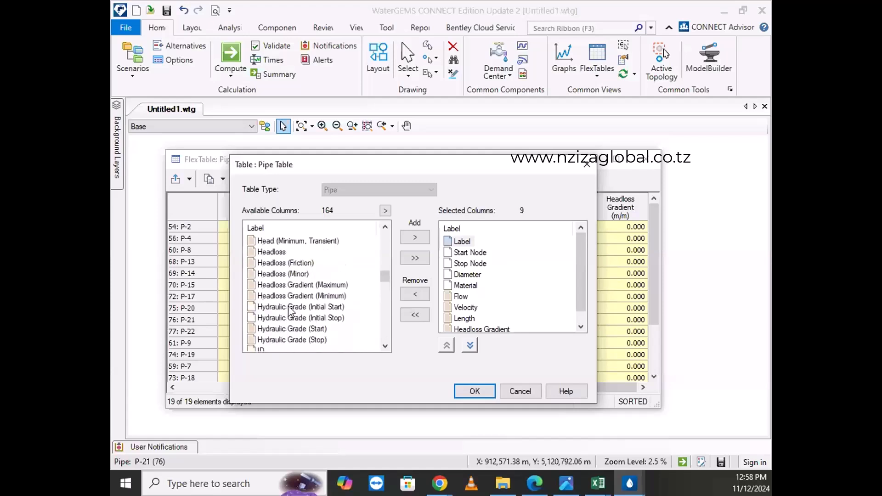
pyautogui.scroll(4, 288, 311)
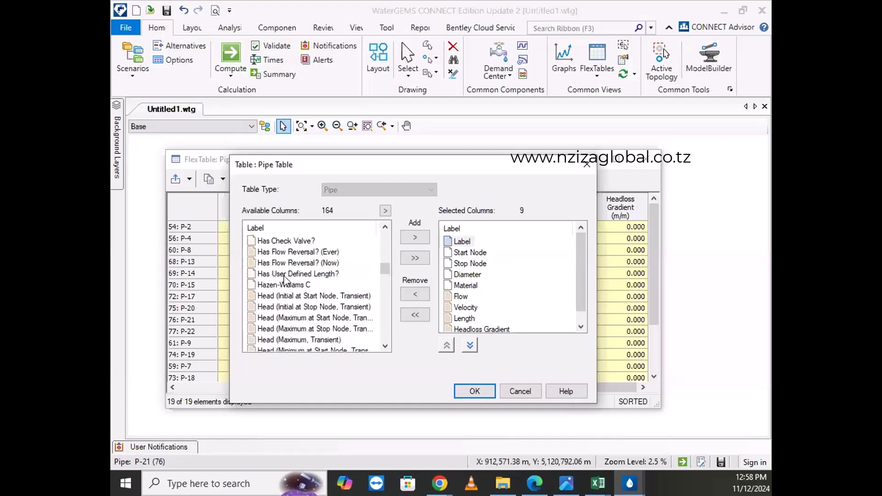
pyautogui.scroll(1, 285, 279)
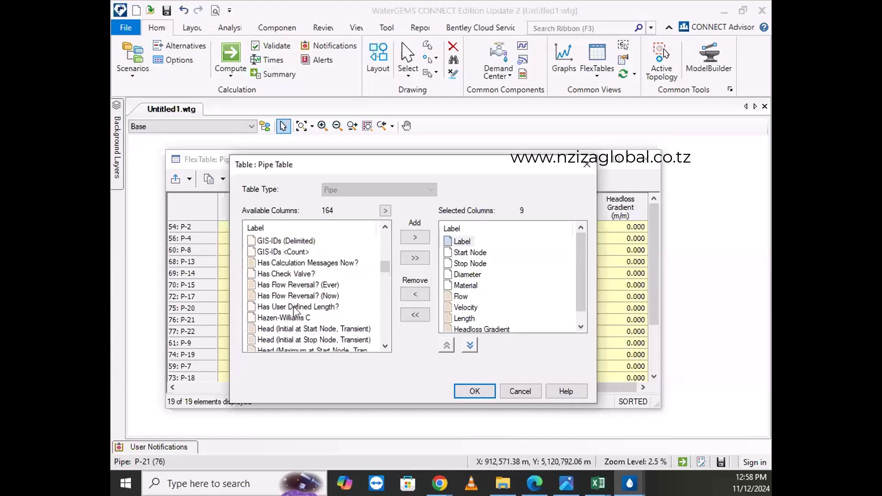
pyautogui.click(271, 321)
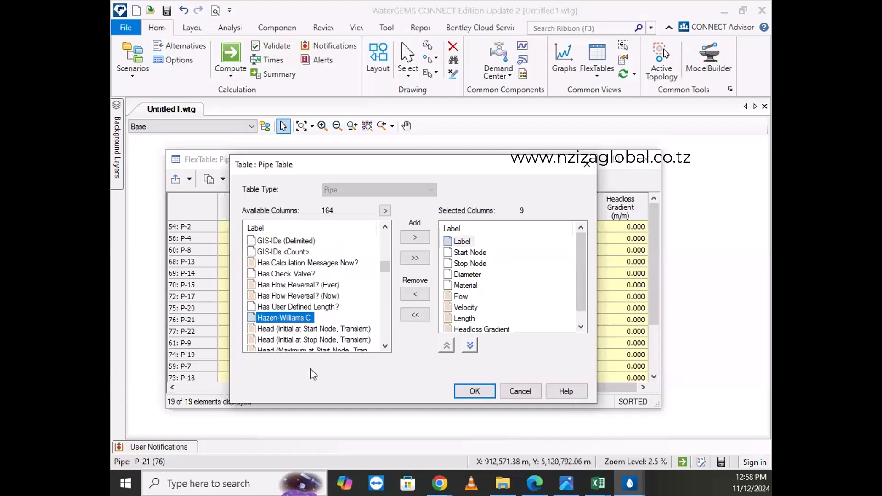
pyautogui.click(415, 237)
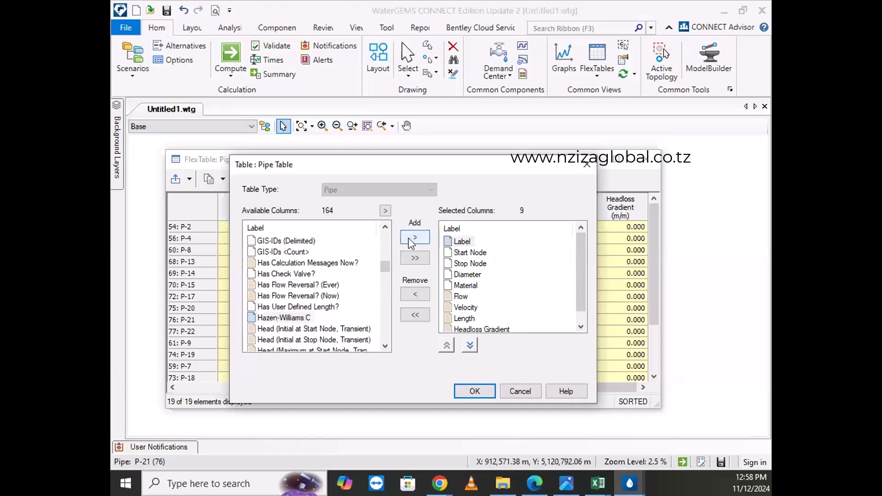
# - Add the Headloss column to the pipe table as well and apply the new column selection
pyautogui.scroll(-5, 326, 329)
pyautogui.scroll(12, 288, 306)
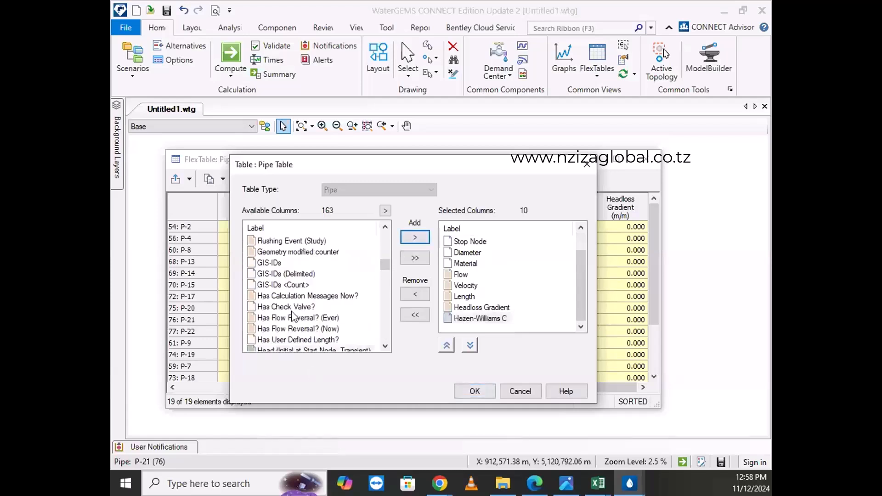
pyautogui.scroll(8, 288, 312)
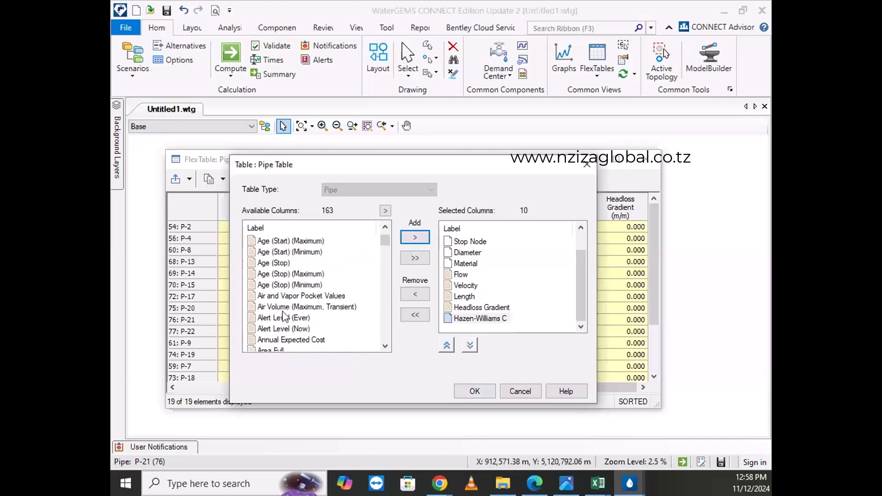
pyautogui.scroll(-2, 277, 318)
pyautogui.scroll(-12, 277, 318)
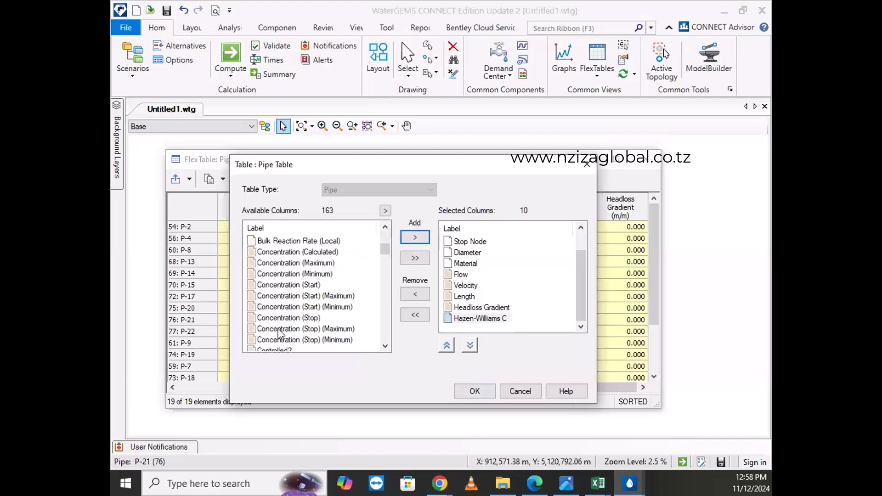
pyautogui.scroll(-4, 275, 330)
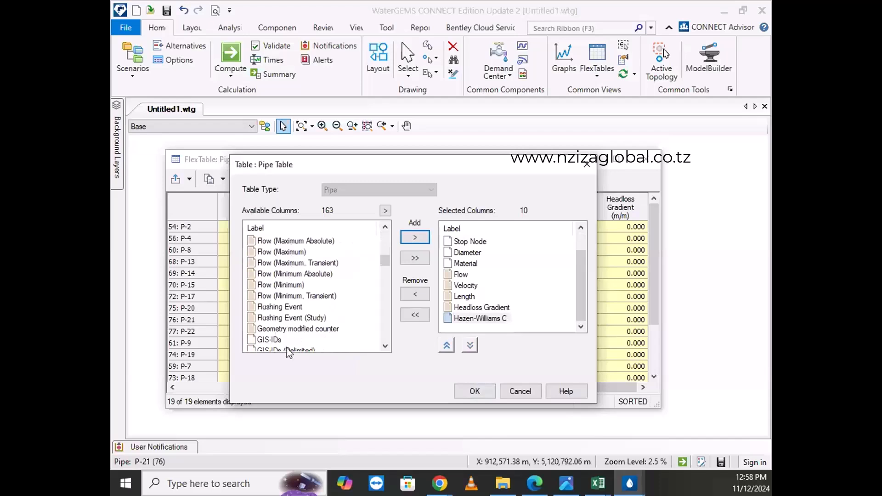
pyautogui.scroll(-3, 286, 353)
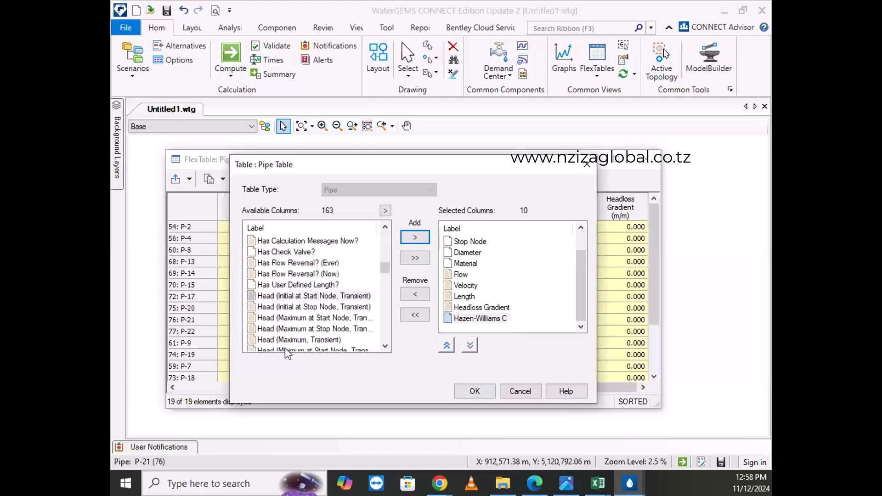
pyautogui.click(275, 317)
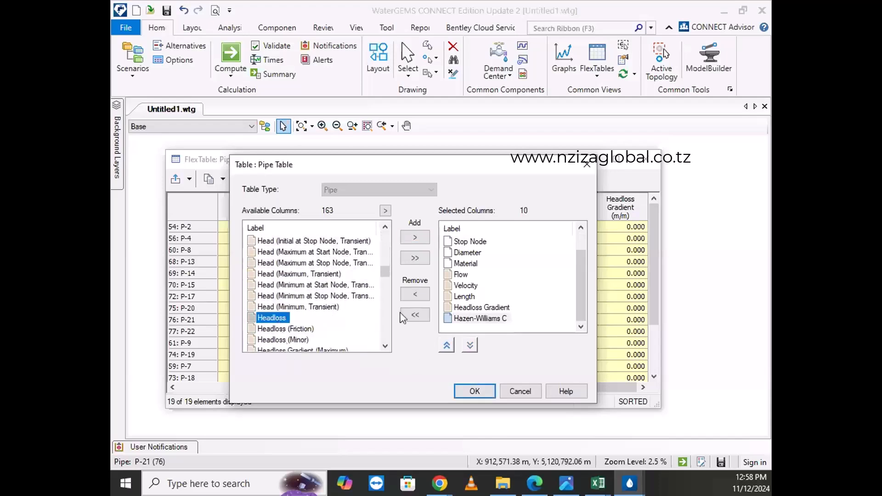
pyautogui.click(415, 237)
pyautogui.click(473, 391)
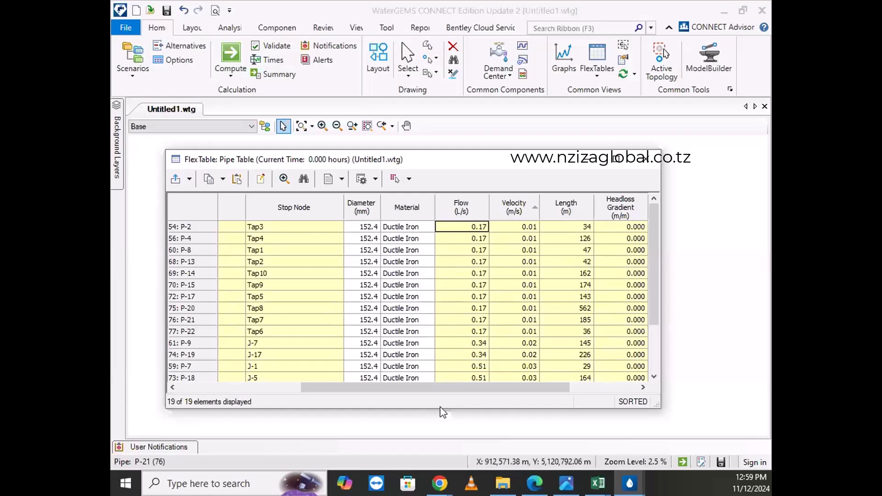
# - Examine the added Hazen-Williams C and Headloss columns for all pipes in the table
pyautogui.moveTo(449, 388); pyautogui.dragTo(535, 388)
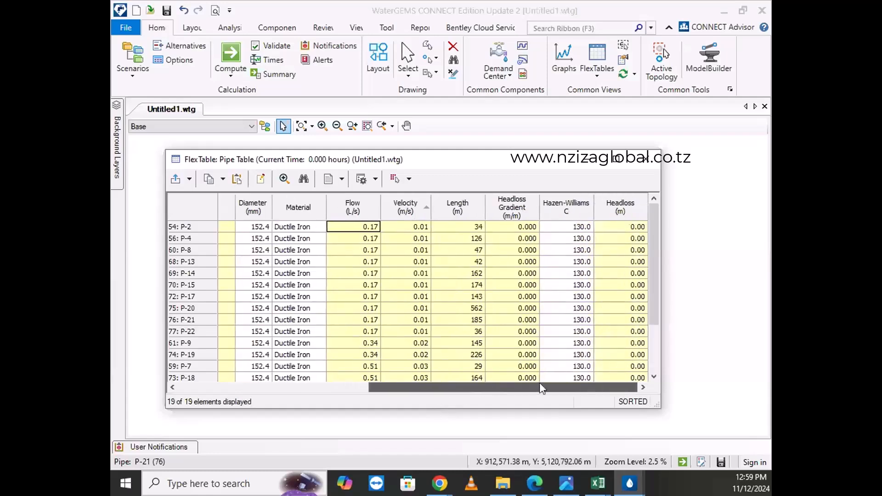
pyautogui.rightClick(555, 205)
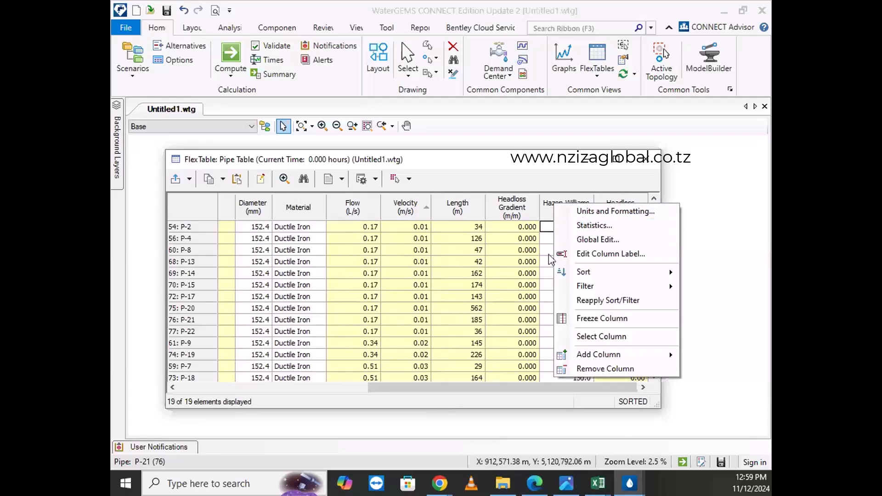
pyautogui.click(540, 213)
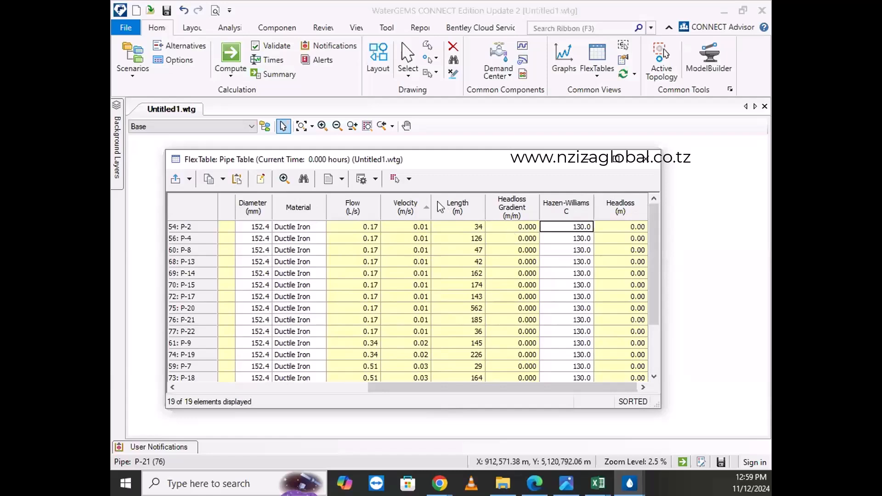
pyautogui.scroll(-2, 561, 252)
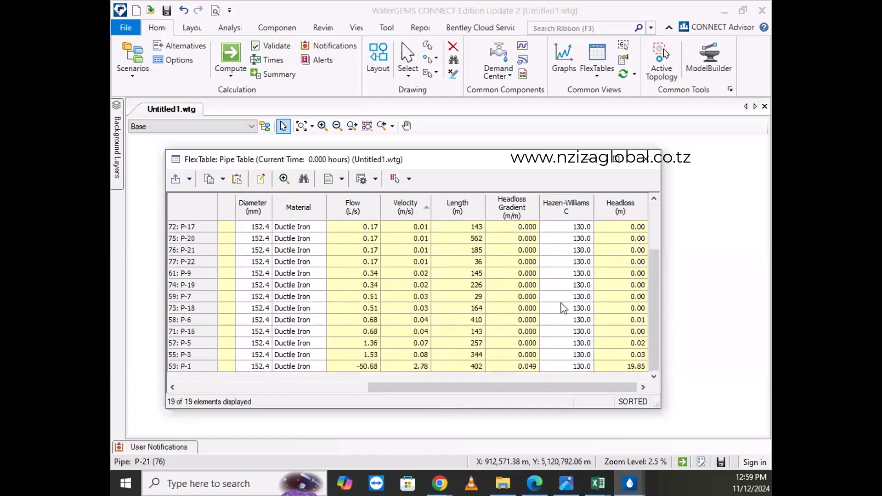
pyautogui.scroll(1, 563, 294)
pyautogui.scroll(1, 572, 248)
pyautogui.click(569, 238)
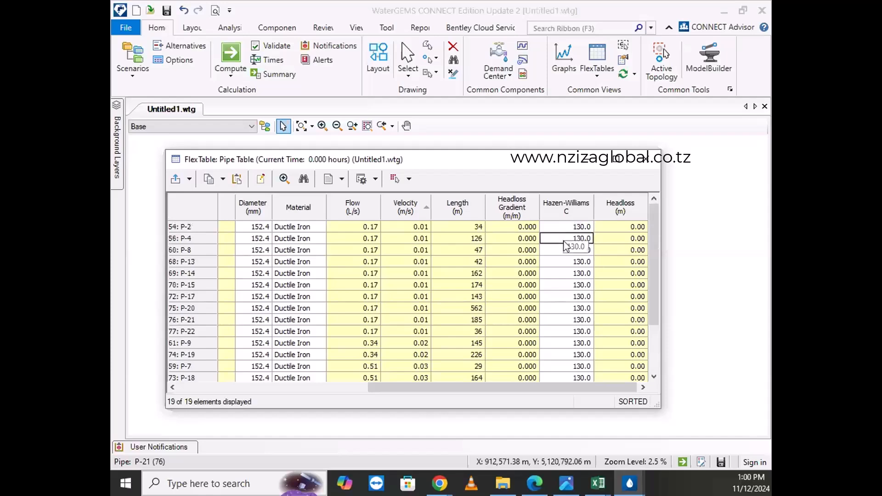
pyautogui.click(560, 252)
pyautogui.click(560, 264)
pyautogui.click(560, 275)
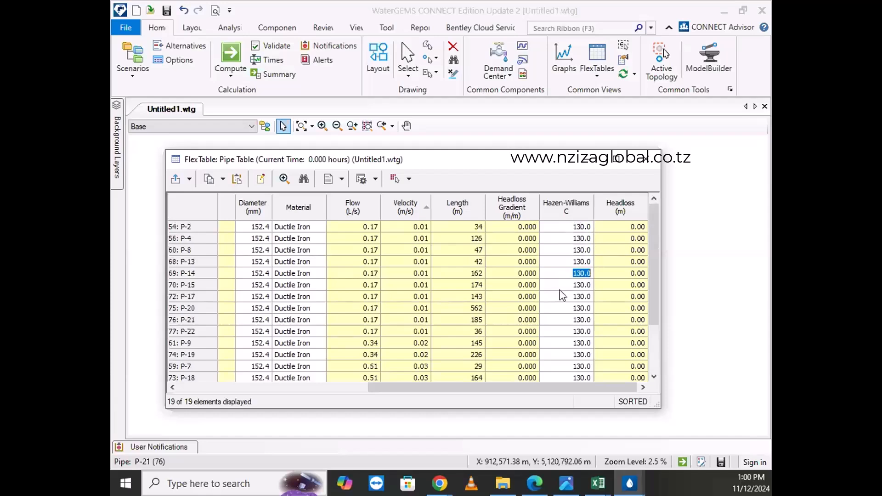
pyautogui.click(559, 288)
# - Globally set the Hazen-Williams C value of all pipes in the pipe table to 140
pyautogui.rightClick(566, 213)
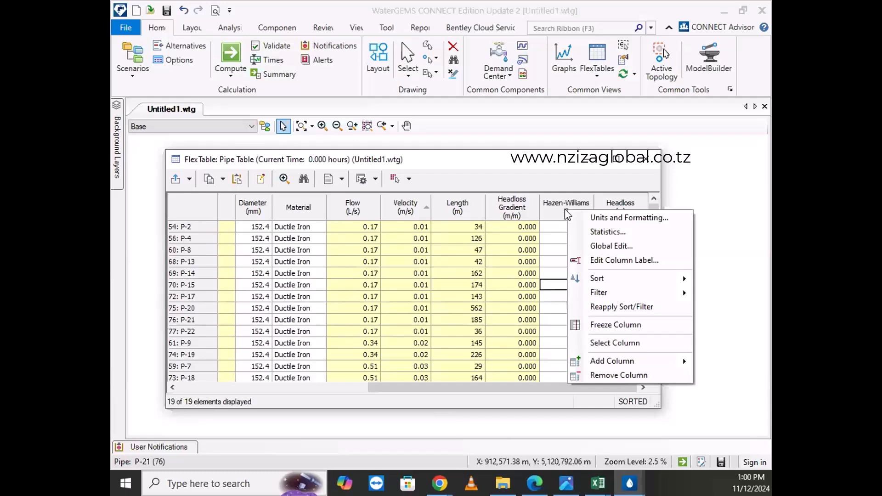
pyautogui.click(616, 247)
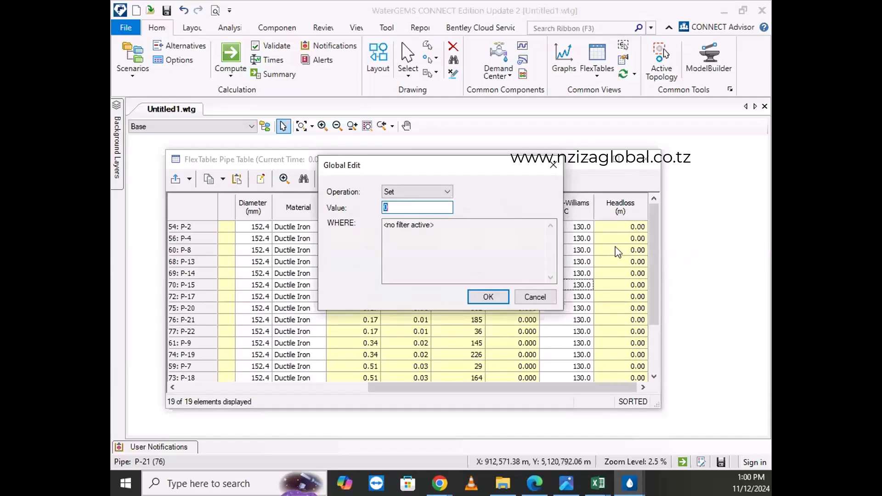
pyautogui.write('140')
pyautogui.click(488, 300)
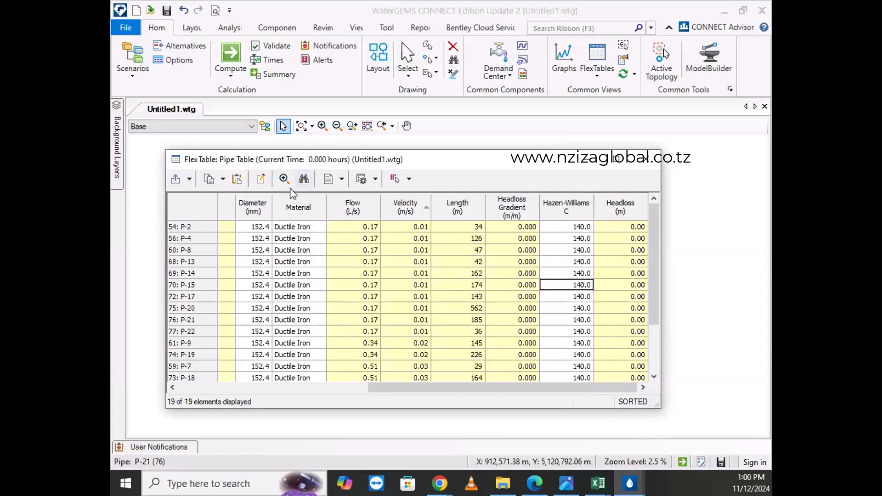
pyautogui.click(296, 232)
pyautogui.click(306, 228)
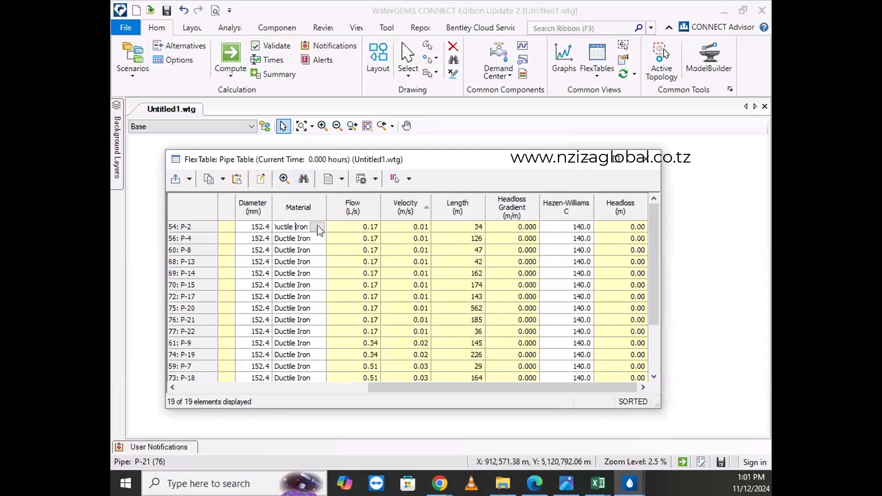
pyautogui.click(316, 228)
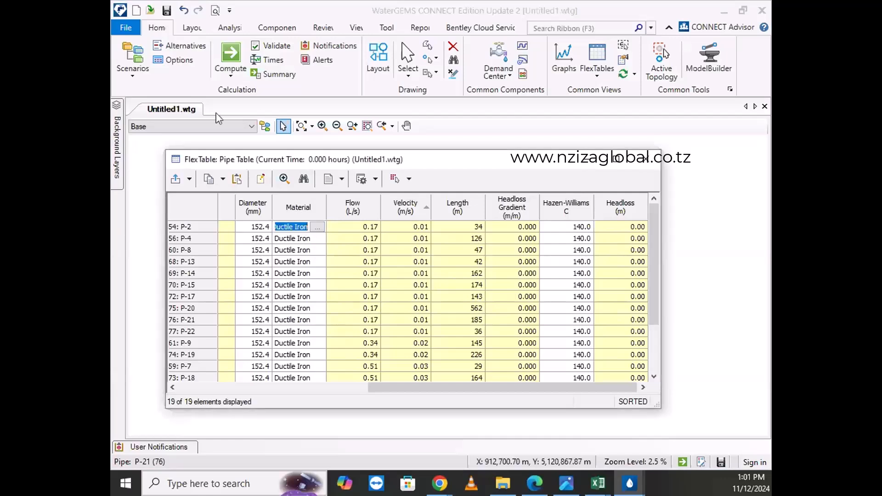
pyautogui.click(318, 210)
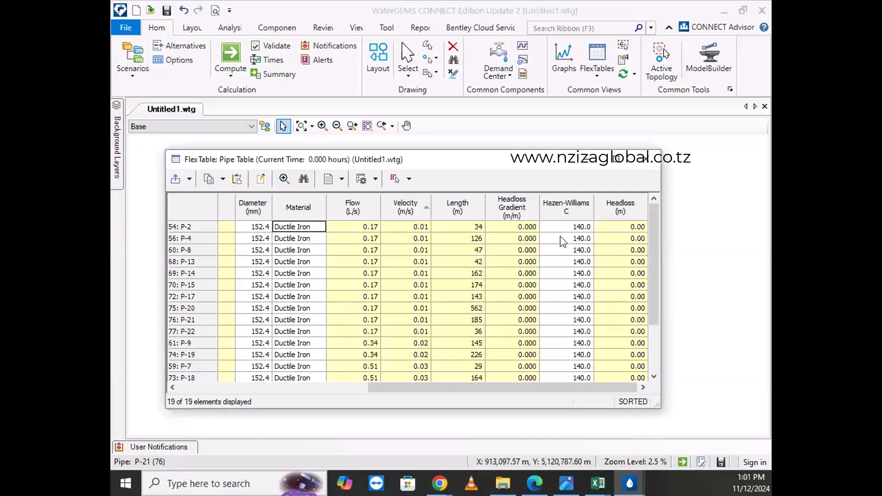
# - Globally set the Material of all pipes to HDPE and close the pipe table
pyautogui.rightClick(297, 215)
pyautogui.click(321, 215)
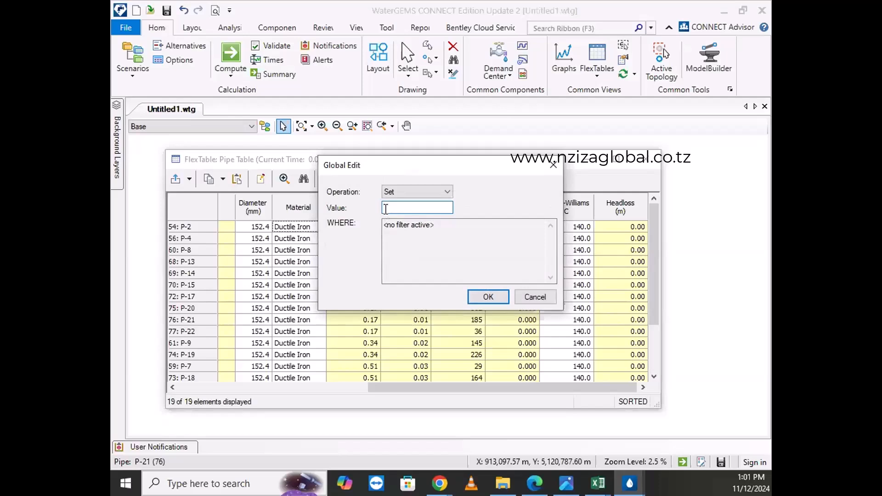
pyautogui.write('N')
pyautogui.press('BackSpace')
pyautogui.write('HDPE')
pyautogui.click(487, 298)
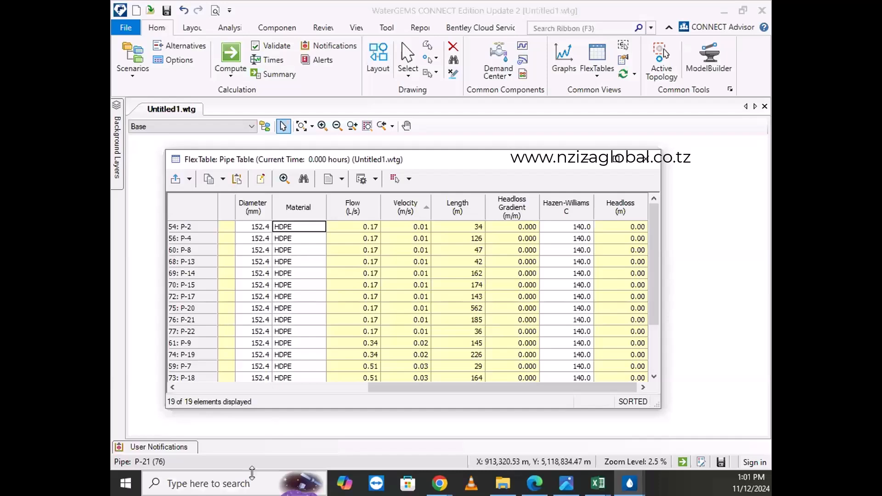
pyautogui.click(635, 166)
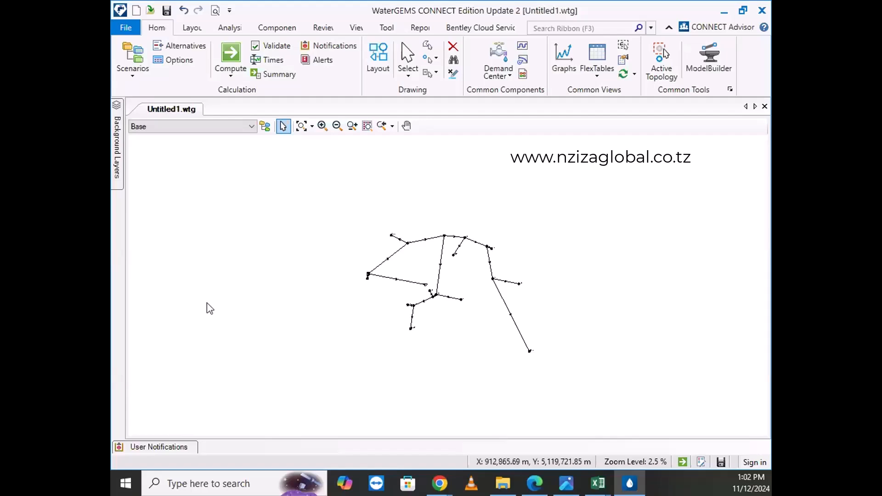
# - Select pipes P-20, P-21 and P-19 together in the network drawing
pyautogui.scroll(2, 429, 252)
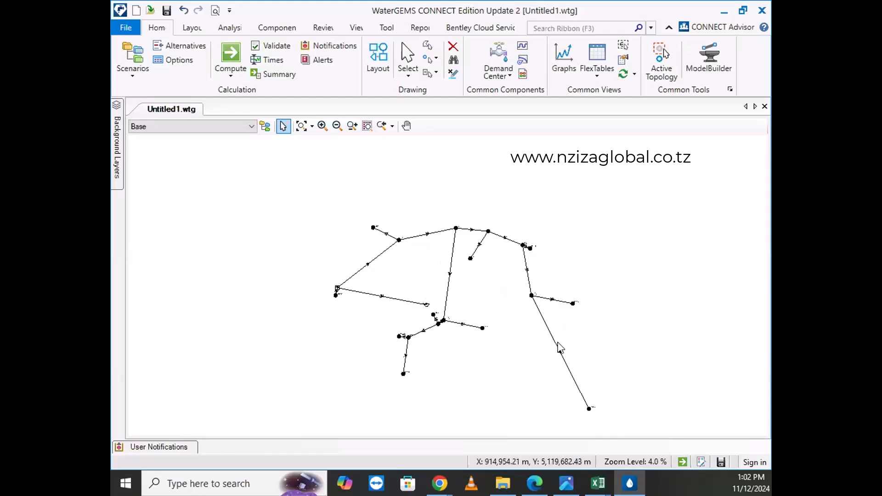
pyautogui.scroll(5, 556, 340)
pyautogui.scroll(-1, 548, 277)
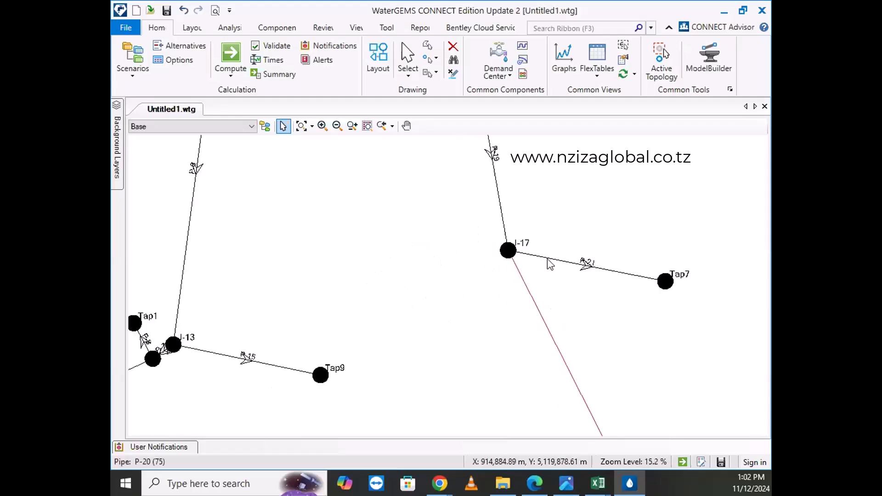
pyautogui.keyDown('ctrl'); pyautogui.click(547, 258); pyautogui.keyUp('ctrl')
pyautogui.keyDown('ctrl'); pyautogui.click(502, 215); pyautogui.keyUp('ctrl')
pyautogui.scroll(-5, 488, 286)
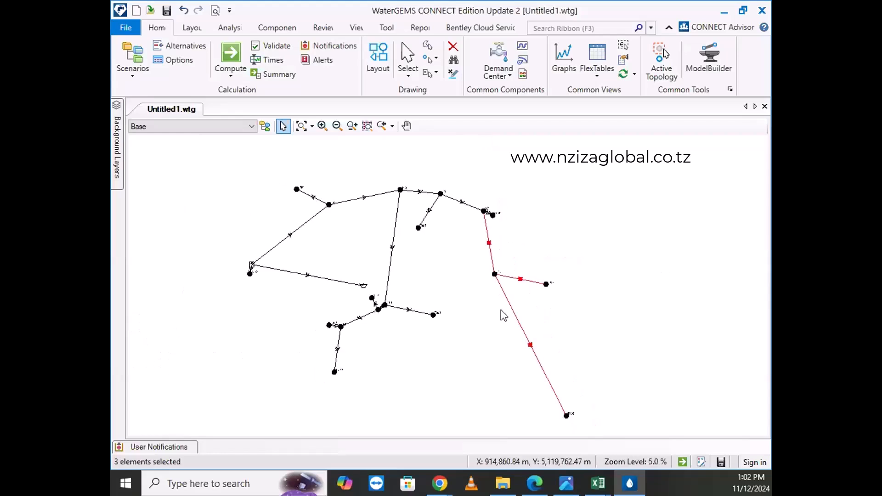
# - Create a selection set named "service line" from the selected pipes and clear the selection in the drawing
pyautogui.click(623, 45)
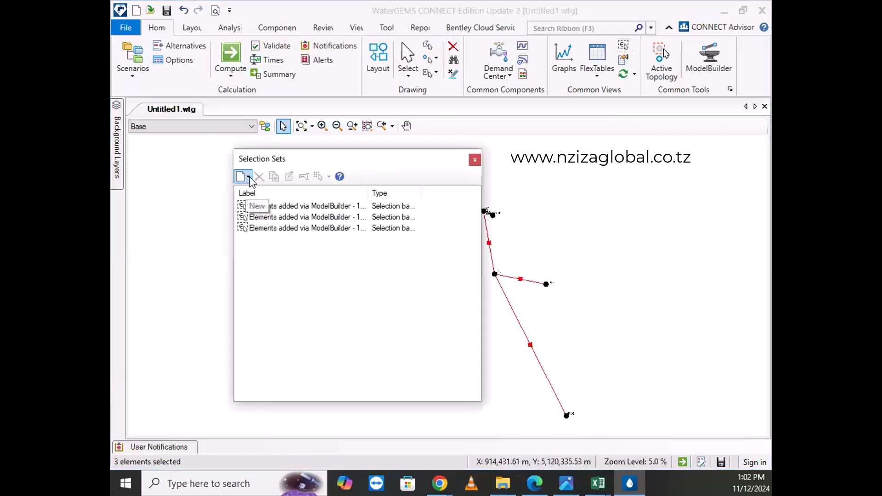
pyautogui.click(476, 160)
pyautogui.rightClick(567, 210)
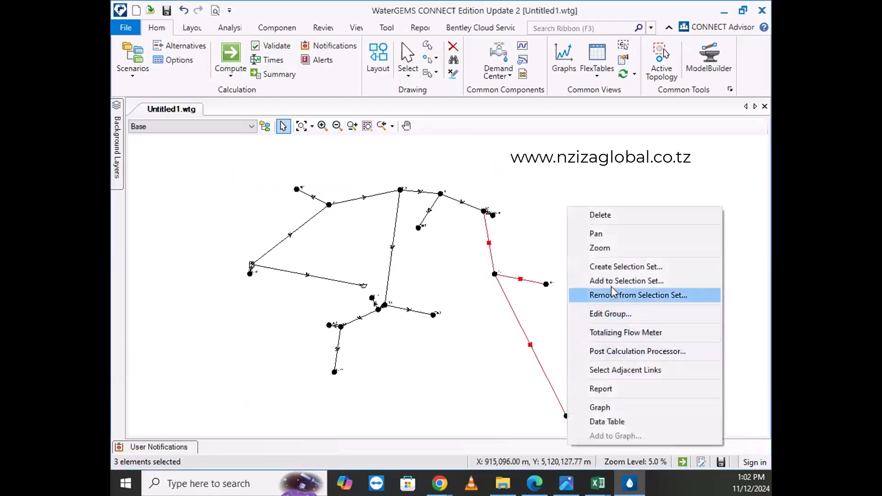
pyautogui.click(619, 266)
pyautogui.click(425, 233)
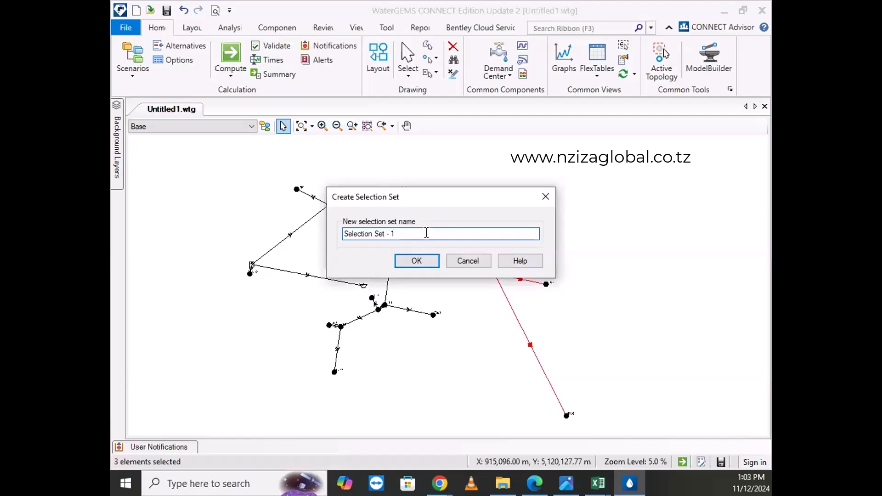
pyautogui.press('Left')
pyautogui.press('Left')
pyautogui.press('Left')
pyautogui.press('Left')
pyautogui.press('Left')
pyautogui.press('Left')
pyautogui.press('Left')
pyautogui.press('Left')
pyautogui.press('Left')
pyautogui.press('Left')
pyautogui.press('Left')
pyautogui.press('Left')
pyautogui.press('Left')
pyautogui.press('Left')
pyautogui.press('Left')
pyautogui.press('Delete')
pyautogui.press('Delete')
pyautogui.press('Delete')
pyautogui.press('Delete')
pyautogui.press('Delete')
pyautogui.press('Delete')
pyautogui.press('Delete')
pyautogui.press('Delete')
pyautogui.press('Delete')
pyautogui.press('Delete')
pyautogui.press('Delete')
pyautogui.press('Delete')
pyautogui.press('Delete')
pyautogui.press('Delete')
pyautogui.press('Delete')
pyautogui.press('Delete')
pyautogui.write('3 Pi')
pyautogui.press('BackSpace')
pyautogui.press('BackSpace')
pyautogui.press('BackSpace')
pyautogui.press('BackSpace')
pyautogui.write('sevi')
pyautogui.press('Left')
pyautogui.press('Left')
pyautogui.press('Left')
pyautogui.press('Delete')
pyautogui.press('Delete')
pyautogui.press('Delete')
pyautogui.write('ervice line')
pyautogui.click(418, 260)
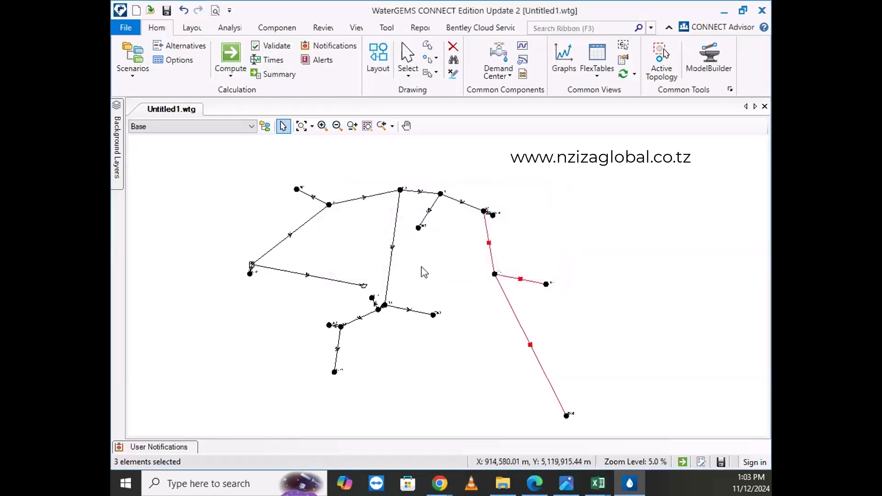
pyautogui.click(442, 279)
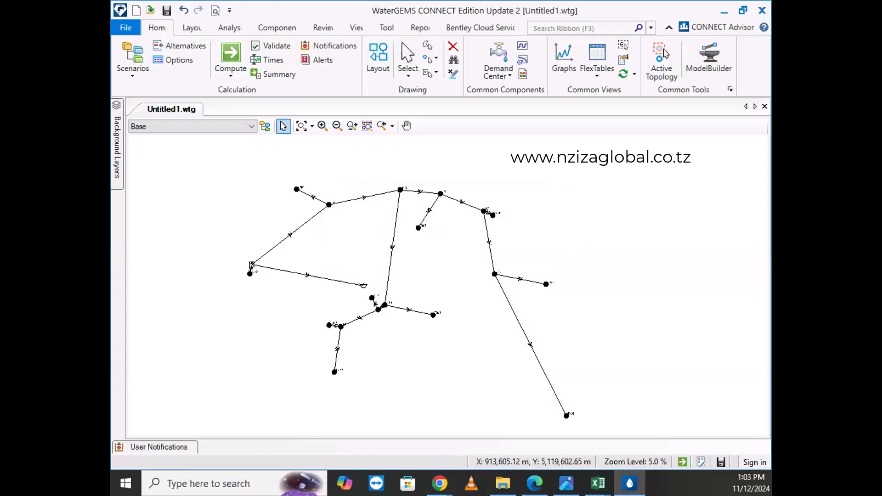
# - View the pipe table for the selected service line pipes, and close the table, the FlexTables list and the selection sets list
pyautogui.hotkey('alt', 'Tab')
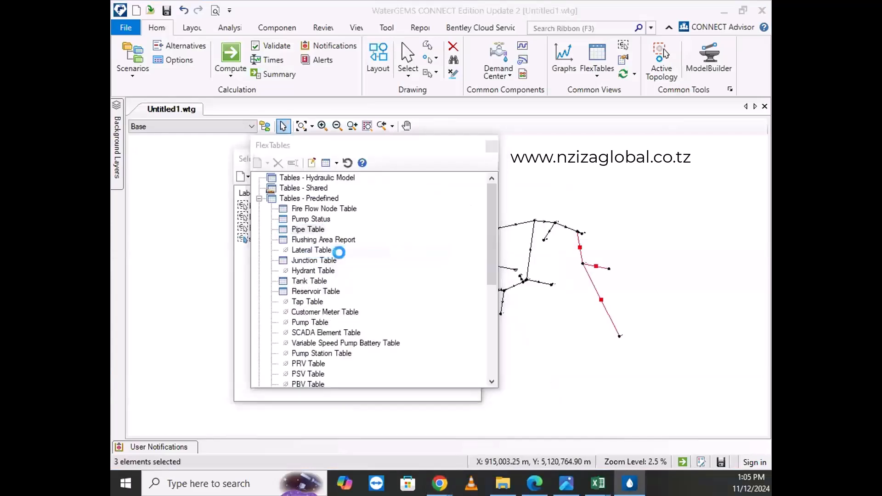
pyautogui.doubleClick(321, 227)
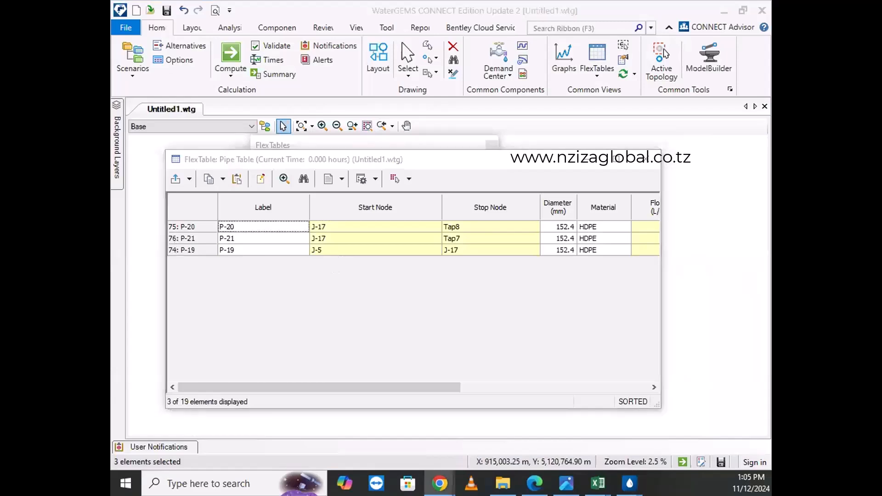
pyautogui.click(649, 159)
pyautogui.click(491, 146)
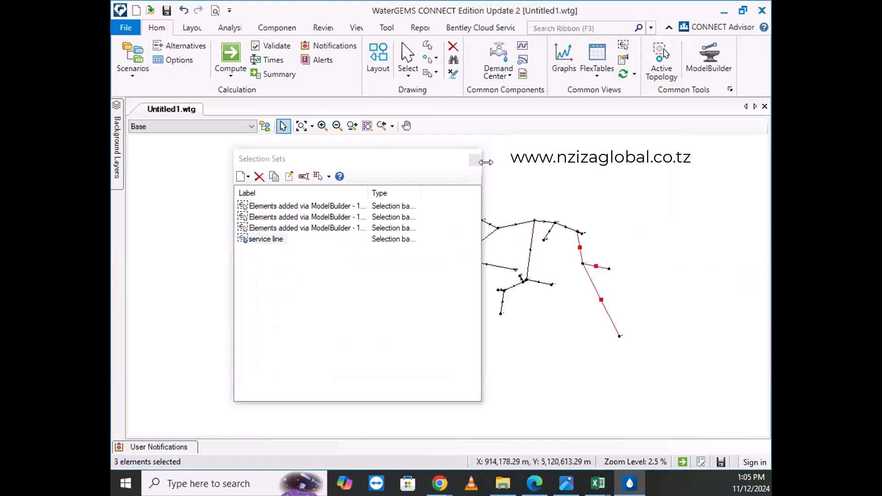
pyautogui.click(475, 156)
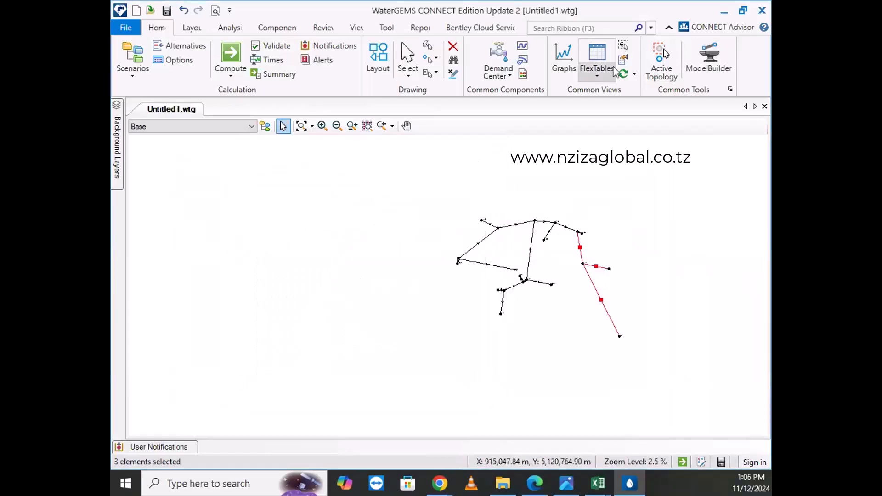
# - Choose the service line selection set, open the pipe table on that selection, and close the table after viewing it
pyautogui.click(622, 48)
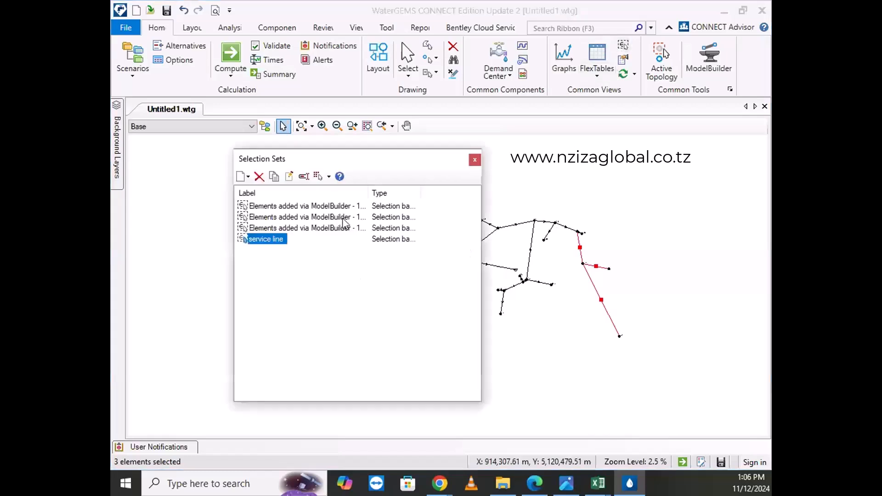
pyautogui.click(262, 242)
pyautogui.click(587, 54)
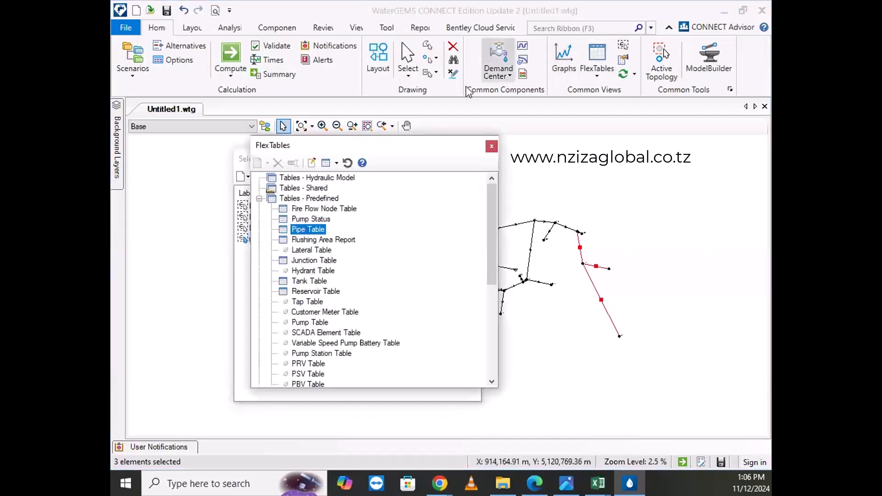
pyautogui.rightClick(303, 238)
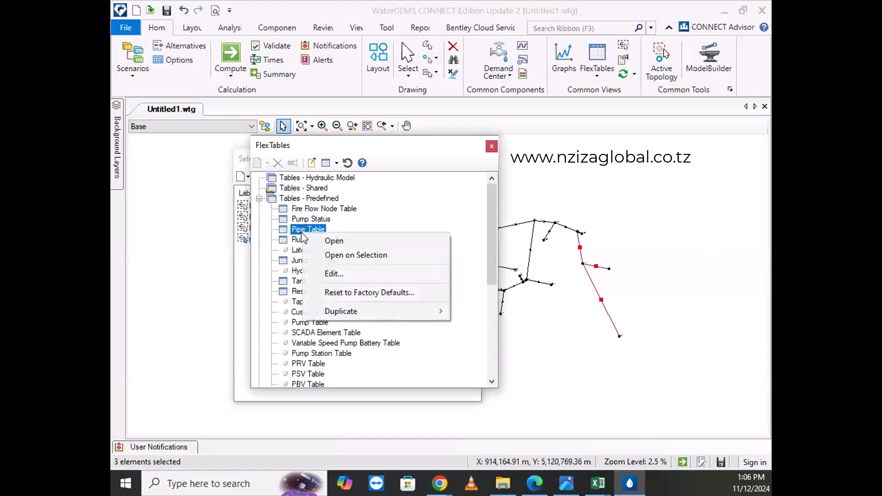
pyautogui.click(328, 255)
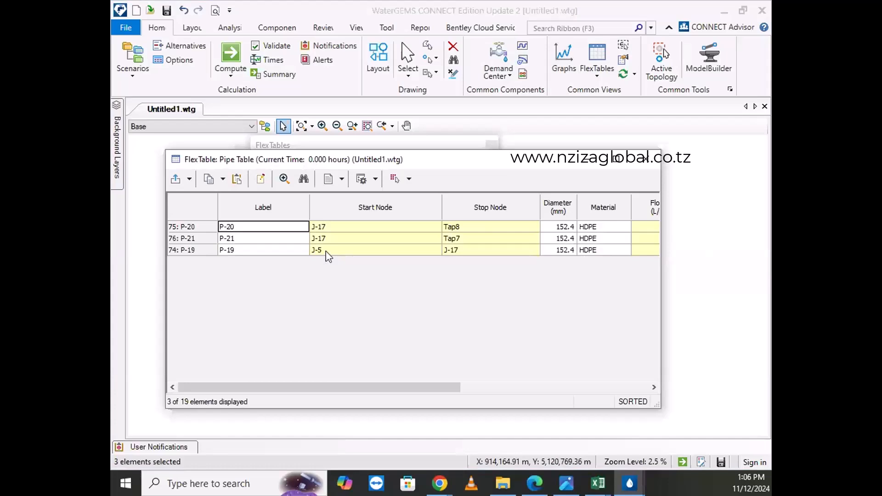
pyautogui.click(647, 169)
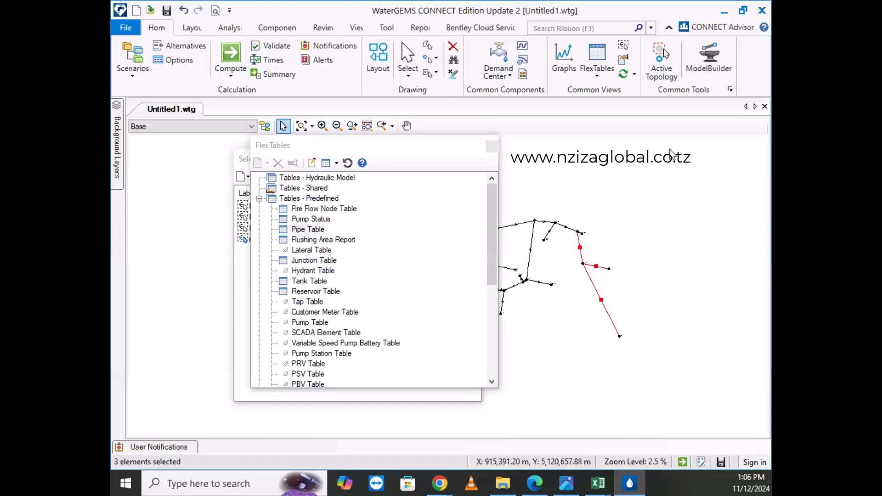
# - Replace the pipe selection with junctions Tap7, Tap8, Tap6 and J-5 in the network drawing
pyautogui.click(688, 246)
pyautogui.scroll(-1, 657, 279)
pyautogui.scroll(4, 625, 266)
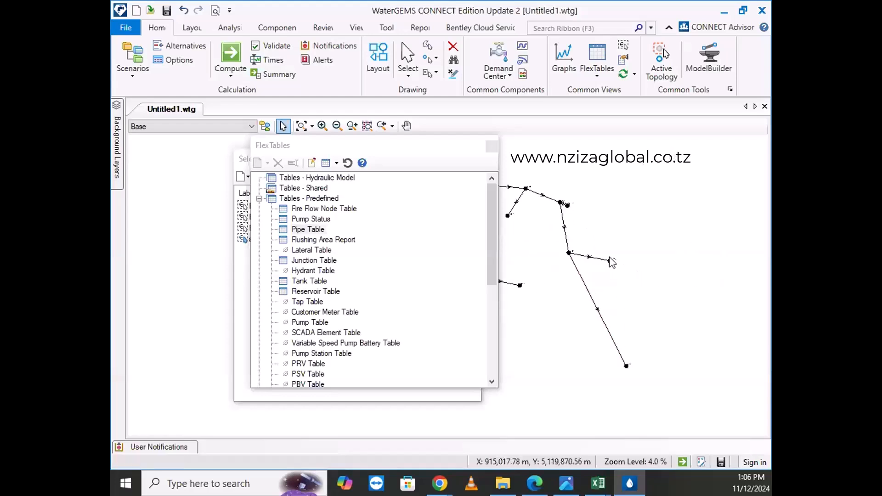
pyautogui.click(610, 261)
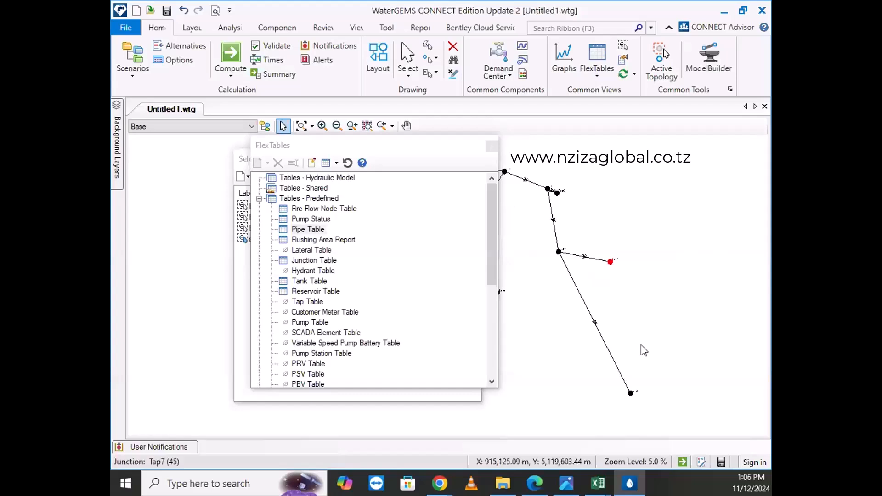
pyautogui.keyDown('shift'); pyautogui.click(630, 394); pyautogui.keyUp('shift')
pyautogui.scroll(-2, 720, 259)
pyautogui.scroll(3, 583, 203)
pyautogui.keyDown('shift'); pyautogui.click(635, 223); pyautogui.keyUp('shift')
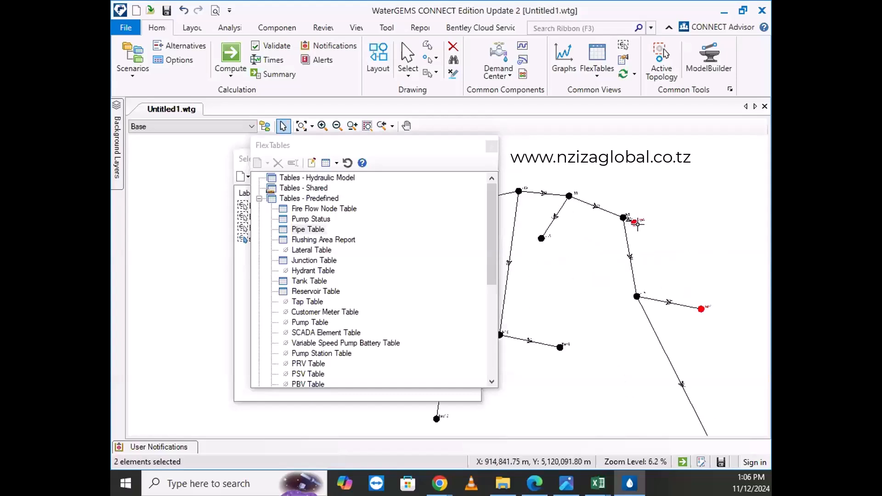
pyautogui.keyDown('shift'); pyautogui.click(623, 217); pyautogui.keyUp('shift')
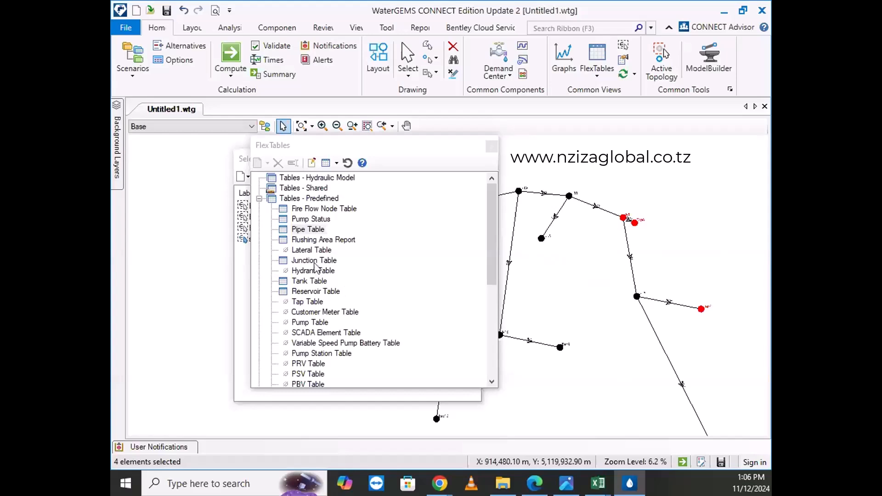
# - Open the junction table on the selected junctions only, review their coordinates and elevations, and close it
pyautogui.click(312, 260)
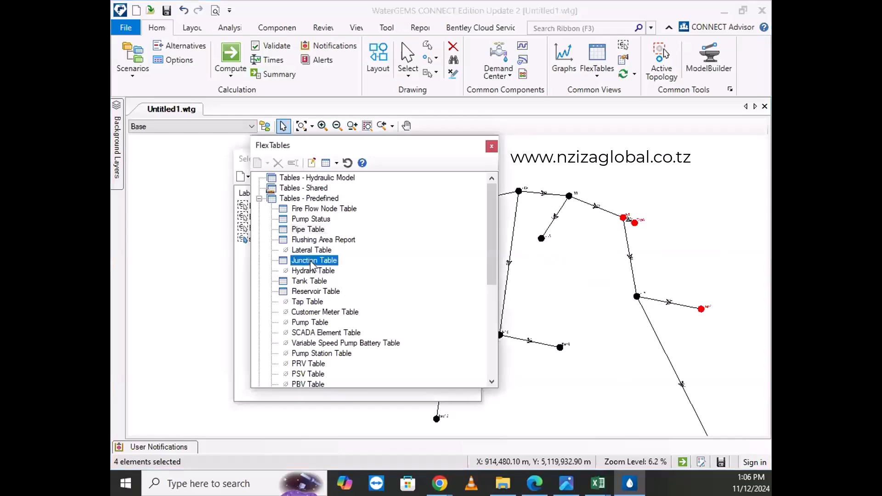
pyautogui.rightClick(311, 263)
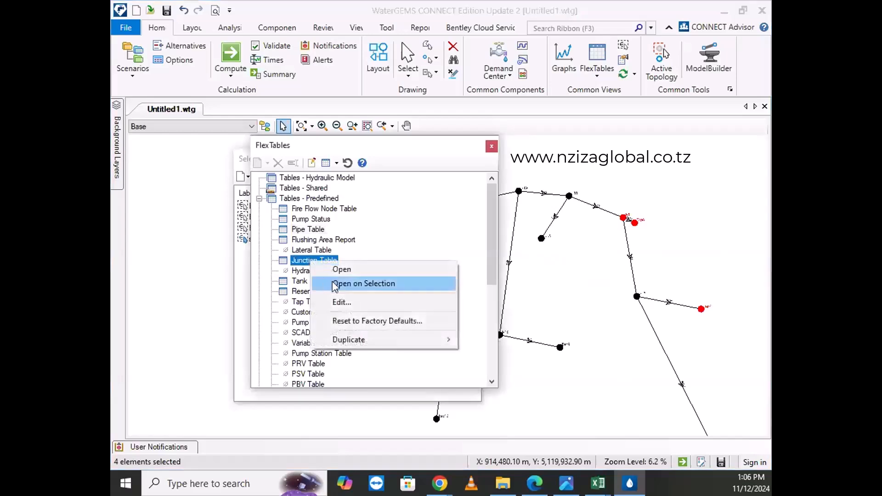
pyautogui.click(336, 283)
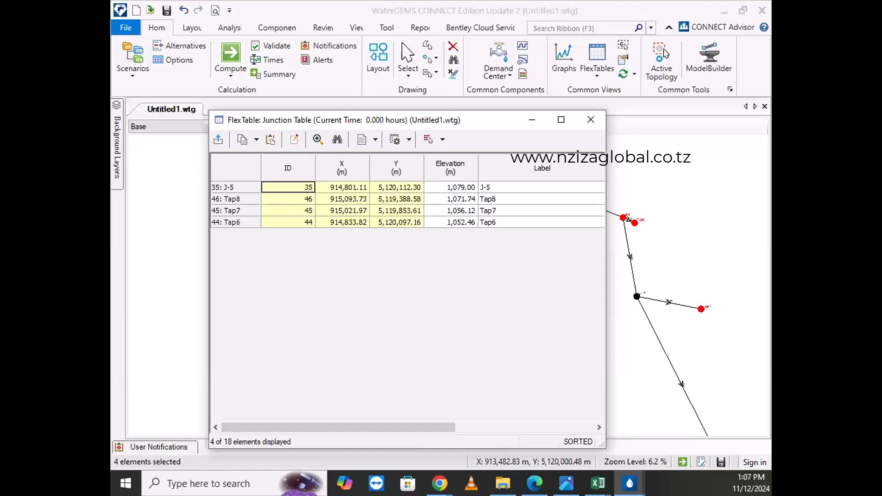
pyautogui.hotkey('alt', 'Tab')
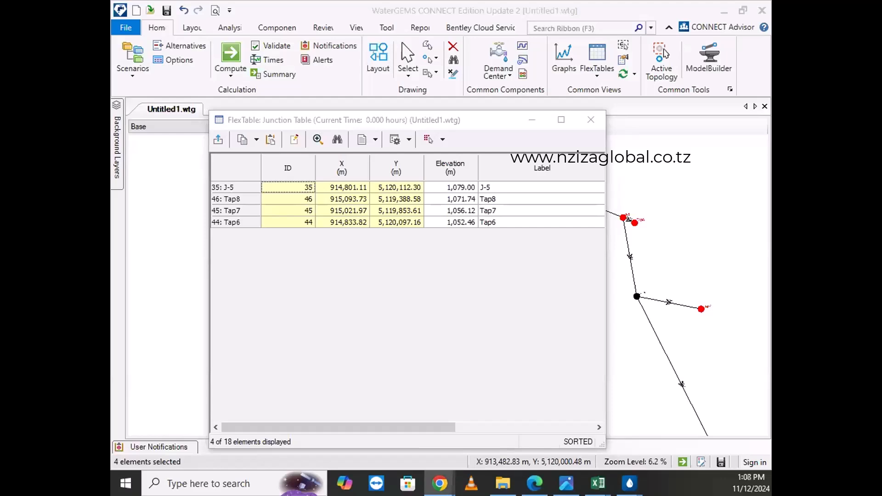
pyautogui.hotkey('alt', 'Tab')
pyautogui.hotkey('alt', 'Tab')
pyautogui.click(589, 124)
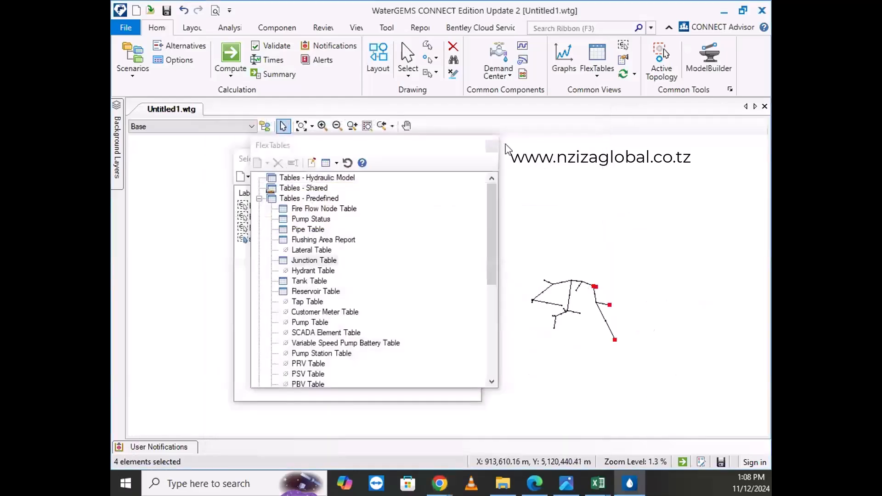
# - Close the FlexTables and selection sets lists and clear the junction selection in the network drawing
pyautogui.click(491, 146)
pyautogui.click(474, 160)
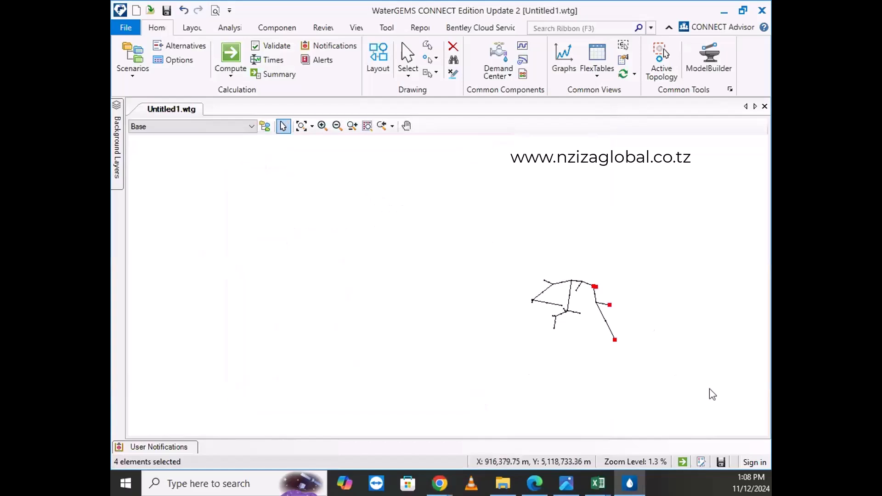
pyautogui.scroll(3, 675, 367)
pyautogui.scroll(5, 552, 326)
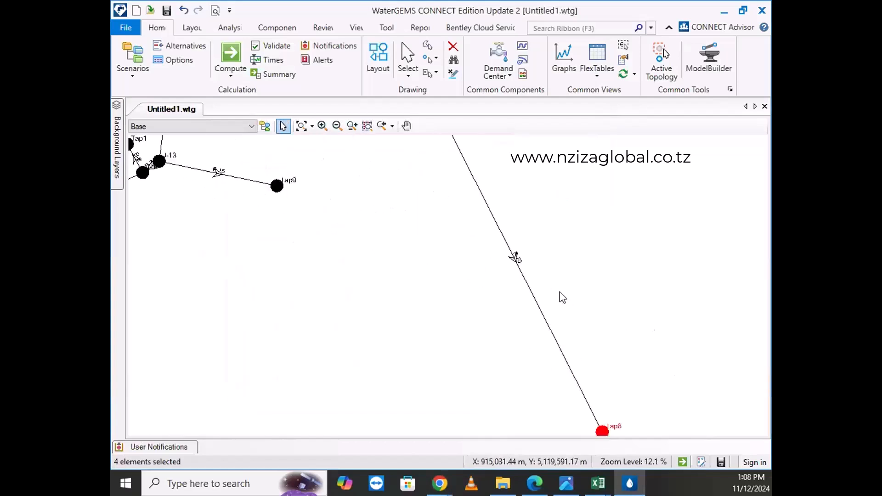
pyautogui.scroll(-3, 560, 303)
pyautogui.scroll(1, 558, 323)
pyautogui.press('Escape')
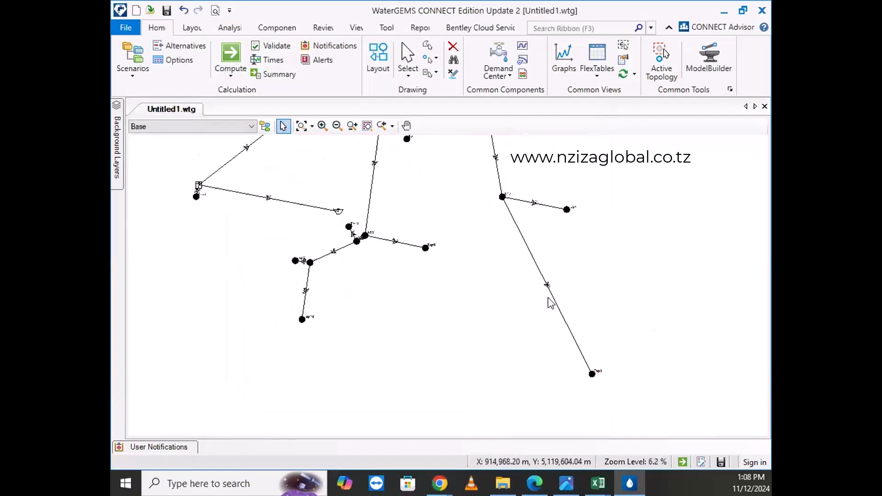
pyautogui.scroll(-3, 510, 330)
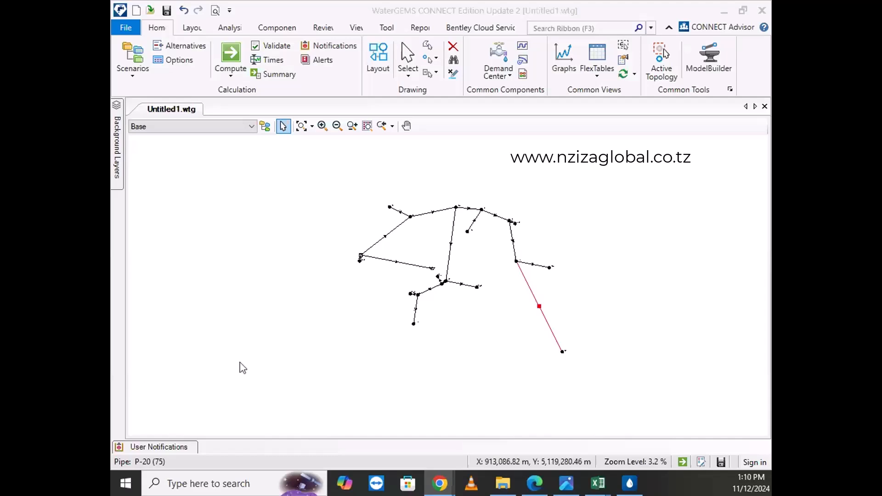
# - Select pipe P-20 leading to Tap8, open the pipe table on that selection only, and close it after viewing
pyautogui.scroll(2, 514, 234)
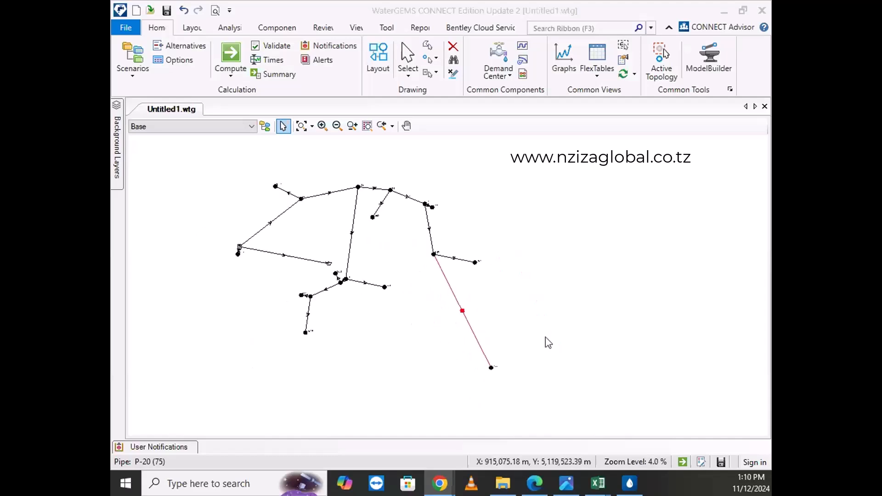
pyautogui.scroll(-3, 709, 276)
pyautogui.moveTo(528, 324); pyautogui.dragTo(487, 321)
pyautogui.scroll(4, 596, 303)
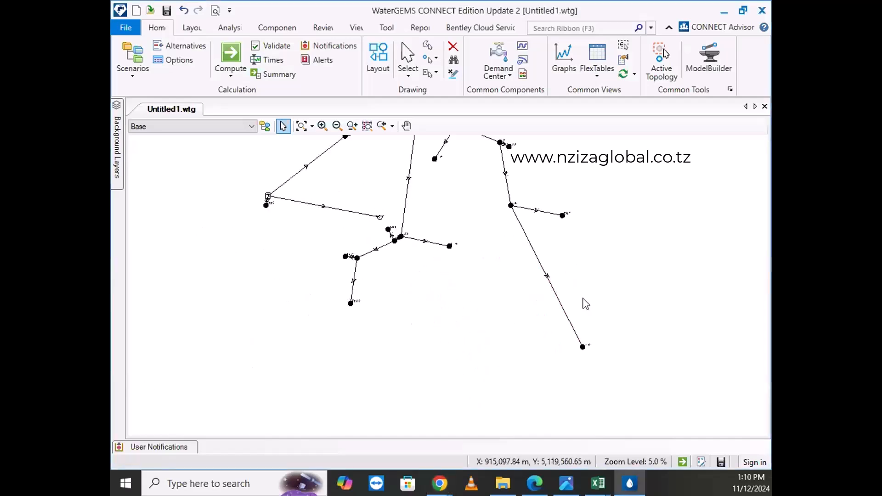
pyautogui.click(557, 299)
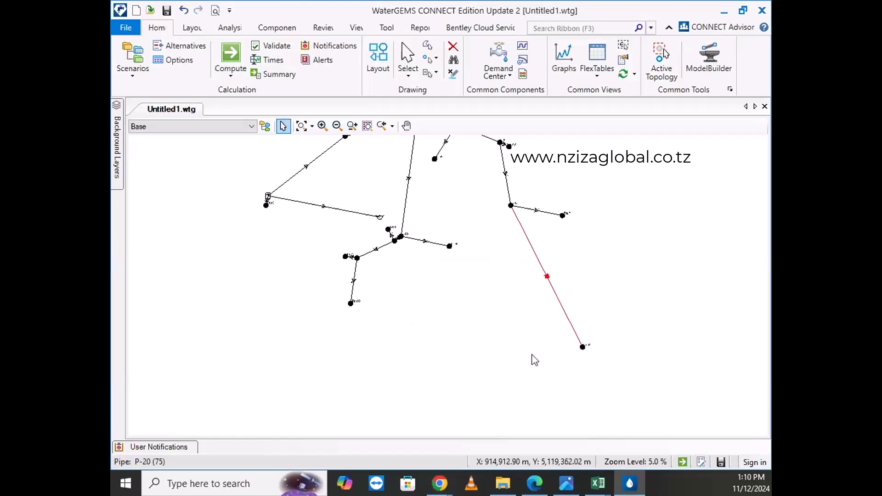
pyautogui.click(596, 63)
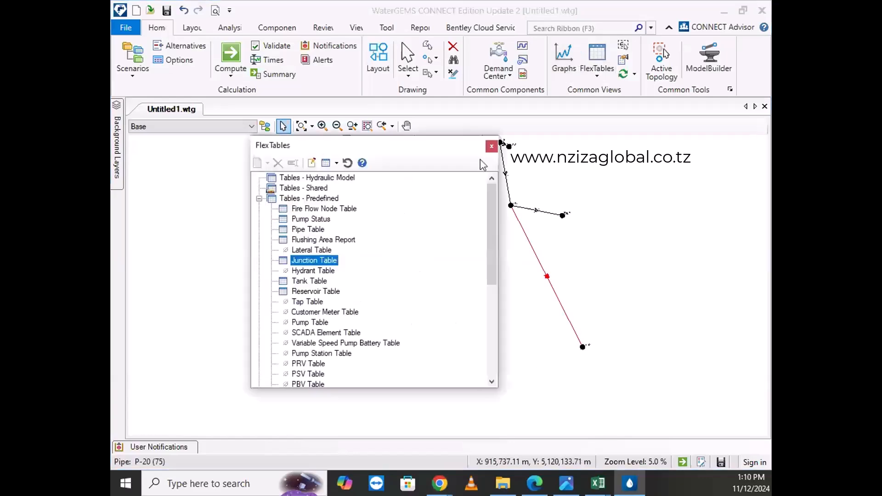
pyautogui.click(302, 231)
pyautogui.rightClick(302, 231)
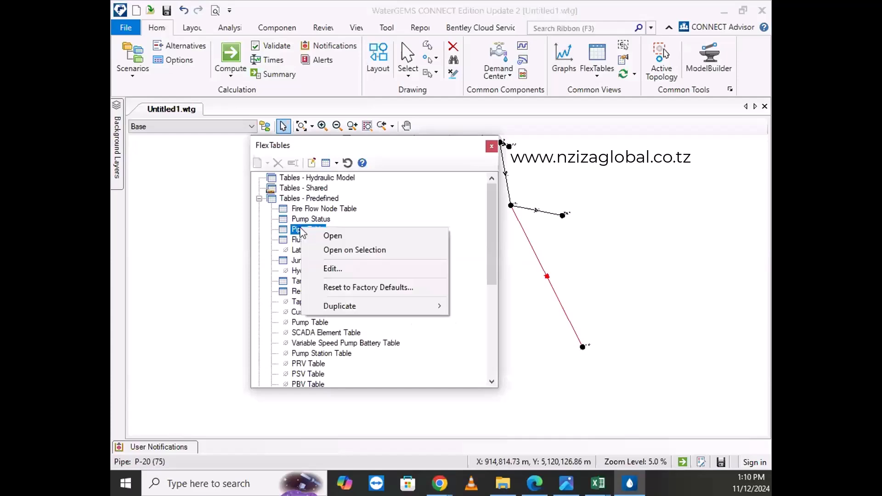
pyautogui.click(332, 249)
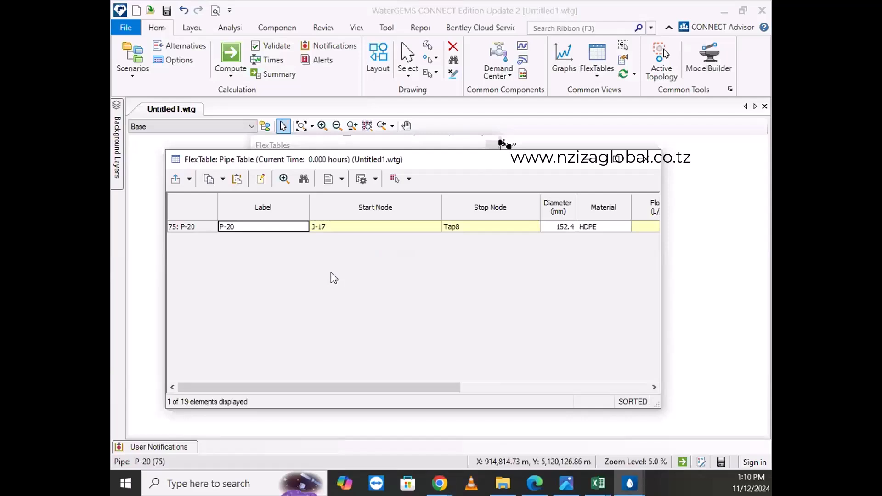
pyautogui.click(659, 159)
pyautogui.scroll(-1, 489, 234)
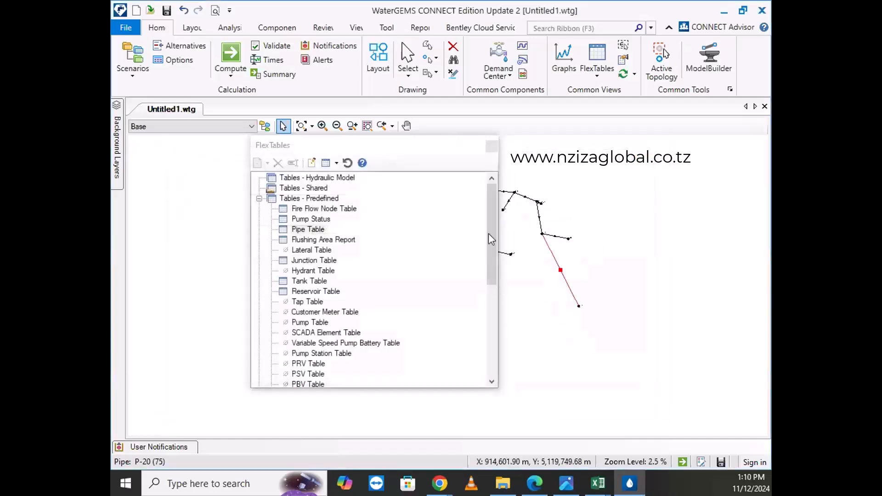
pyautogui.scroll(2, 565, 258)
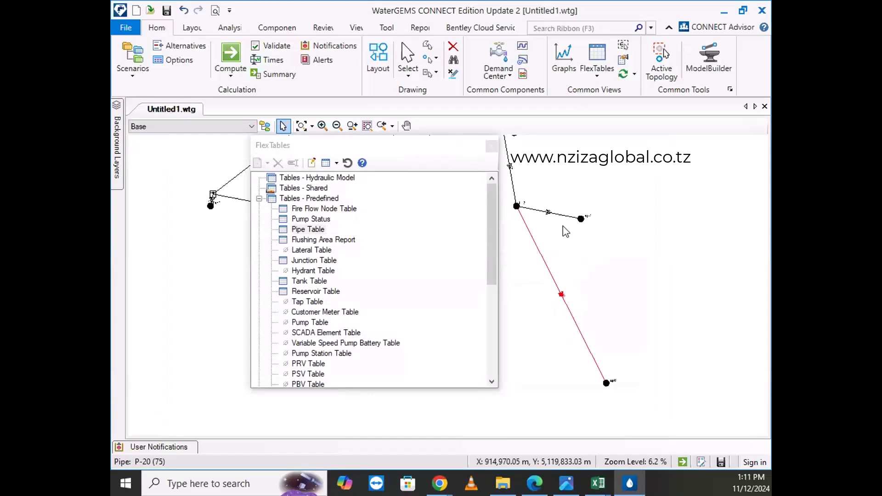
pyautogui.hotkey('alt', 'Tab')
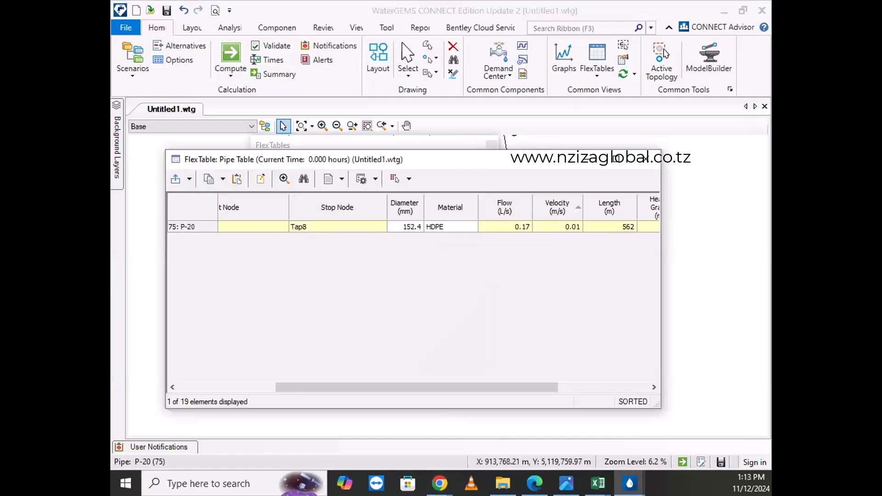
pyautogui.hotkey('alt', 'Tab')
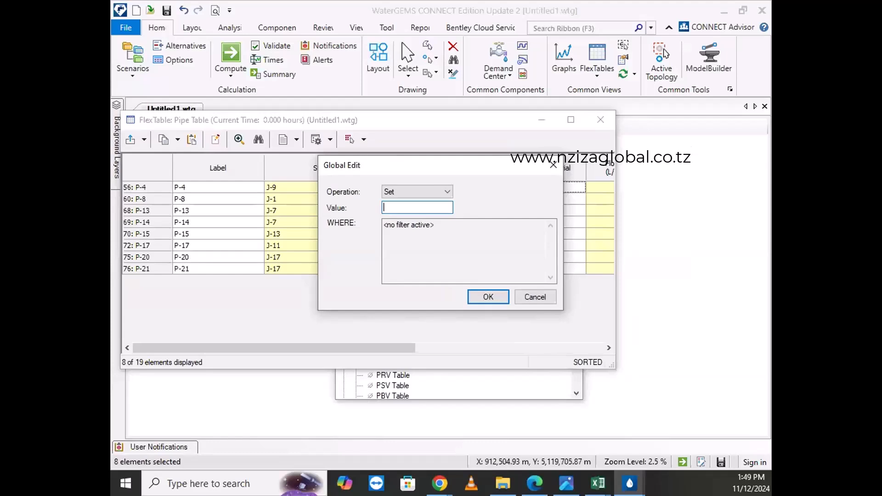
pyautogui.hotkey('alt', 'Tab')
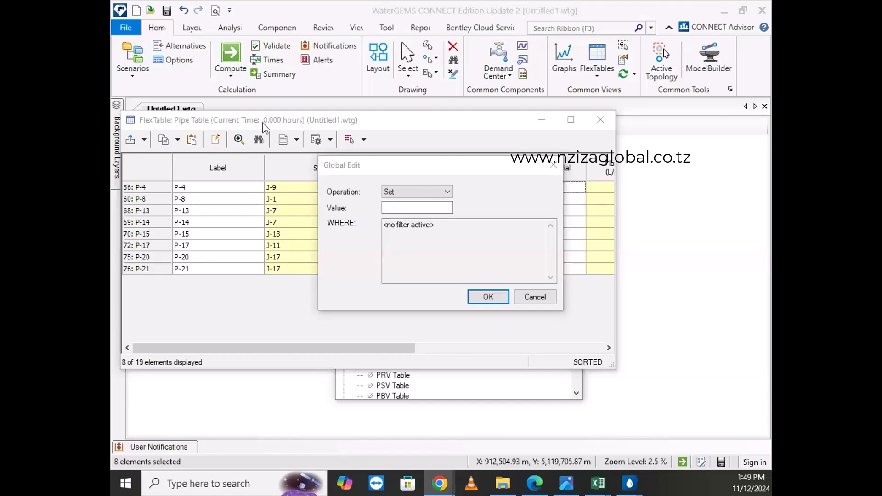
# - Globally set the material of the listed service line pipes to HDPE DN25 PN16 and apply the edit
pyautogui.click(393, 207)
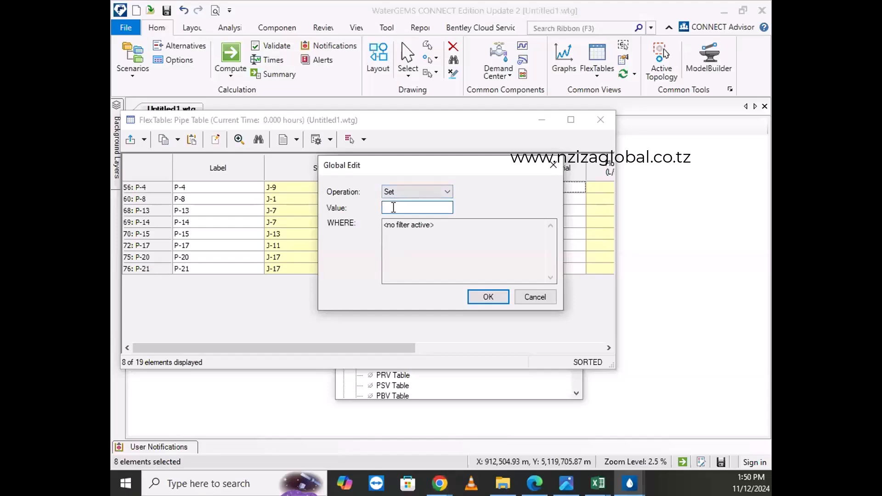
pyautogui.write('H')
pyautogui.write('DPE DN')
pyautogui.write('25')
pyautogui.write(' PN')
pyautogui.write('16')
pyautogui.click(487, 296)
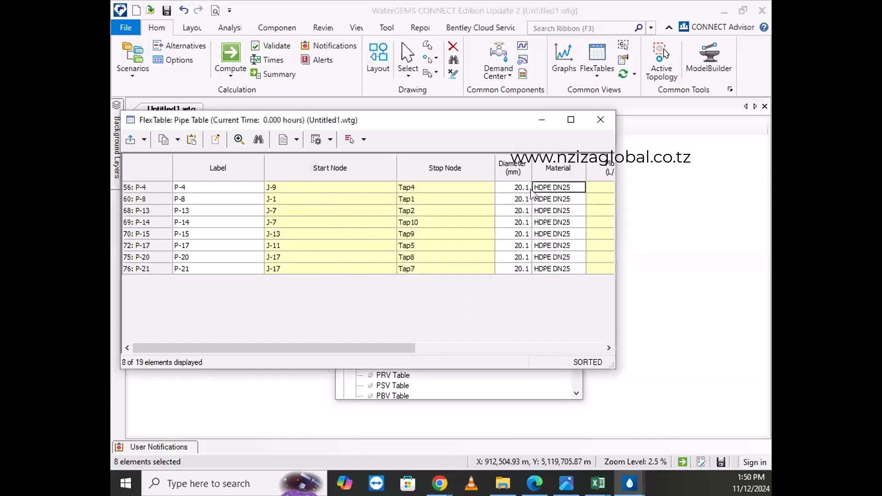
# - Compute the Base scenario and close the calculation summary
pyautogui.click(234, 53)
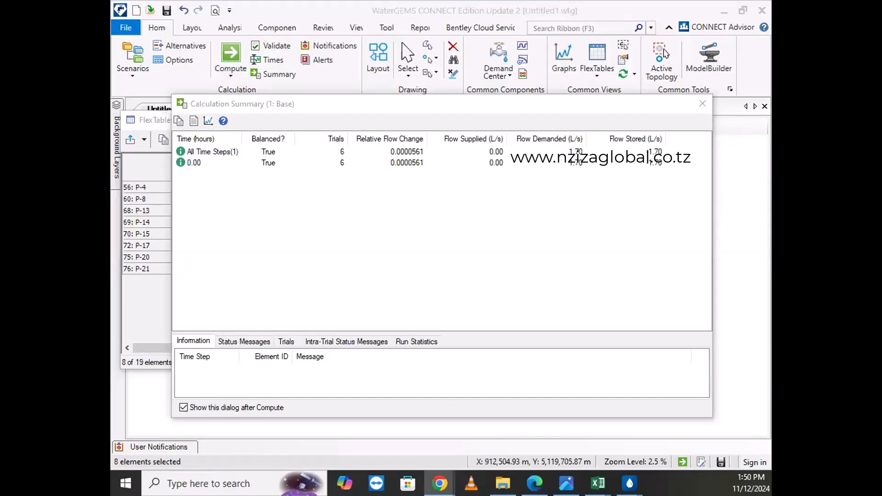
pyautogui.click(484, 246)
pyautogui.click(703, 104)
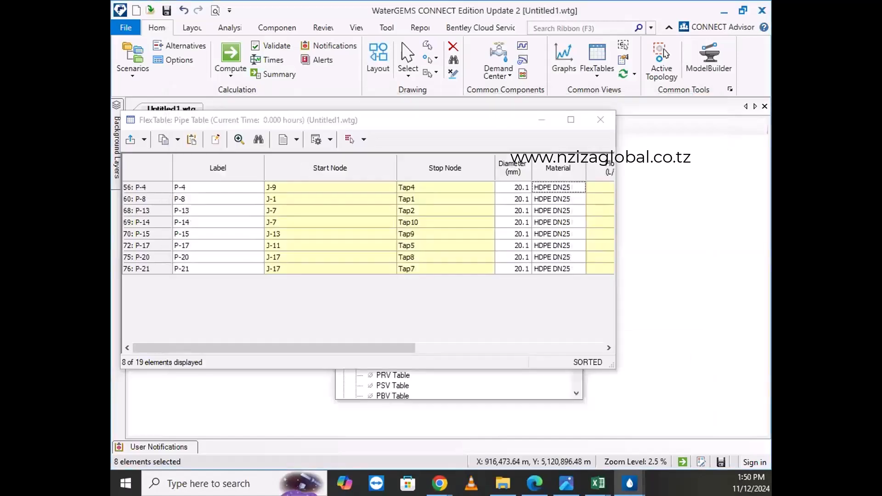
# - Review the flow, velocity and length of the service line pipes, and close the pipe table and the FlexTables list
pyautogui.moveTo(407, 349); pyautogui.dragTo(501, 352)
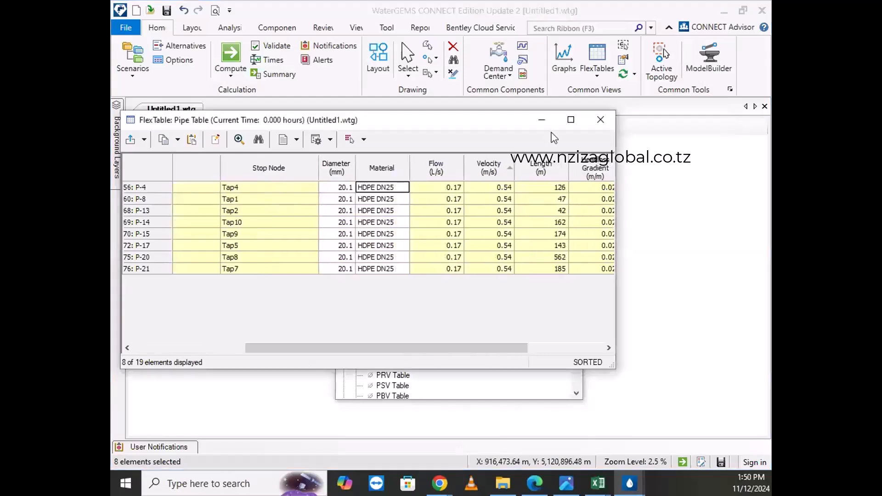
pyautogui.click(606, 122)
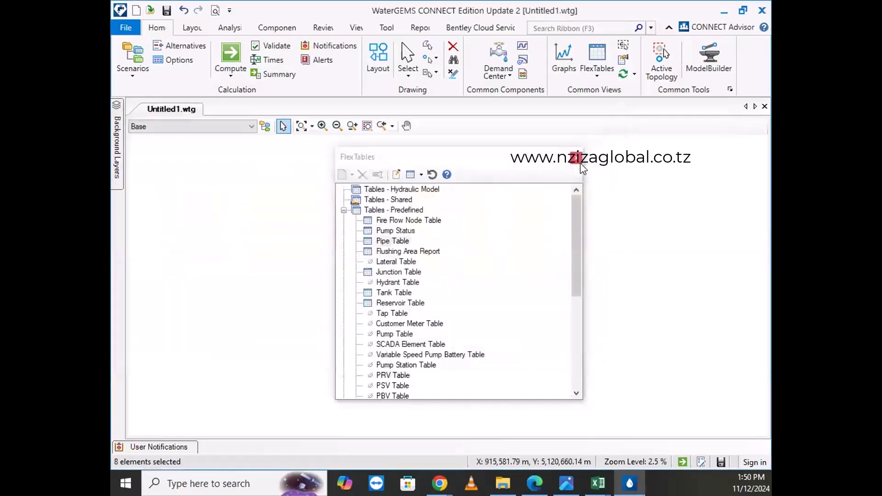
pyautogui.click(580, 162)
pyautogui.scroll(2, 497, 276)
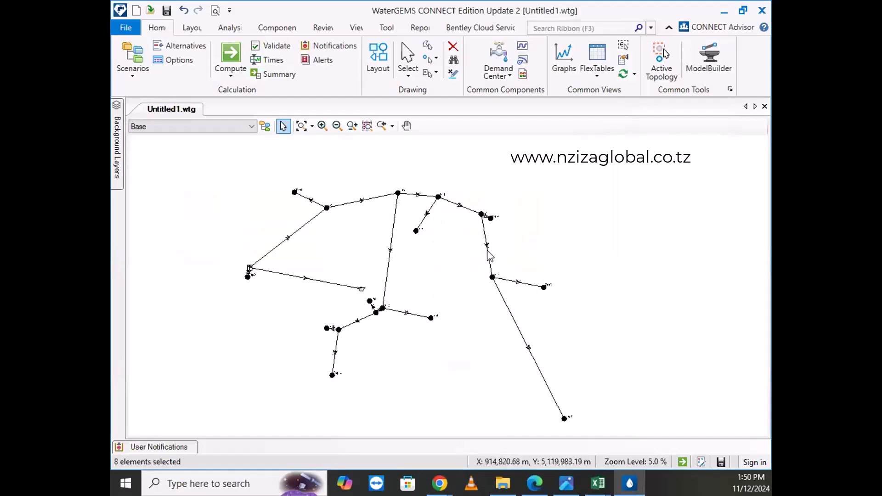
pyautogui.scroll(3, 473, 222)
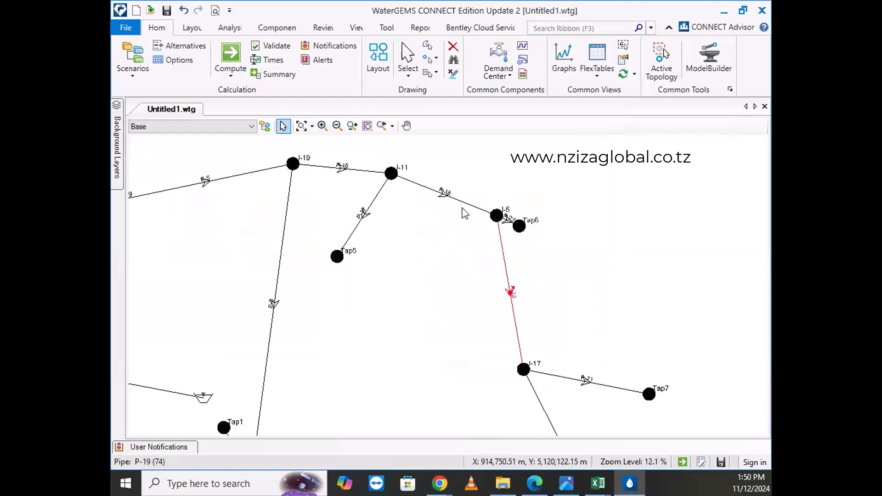
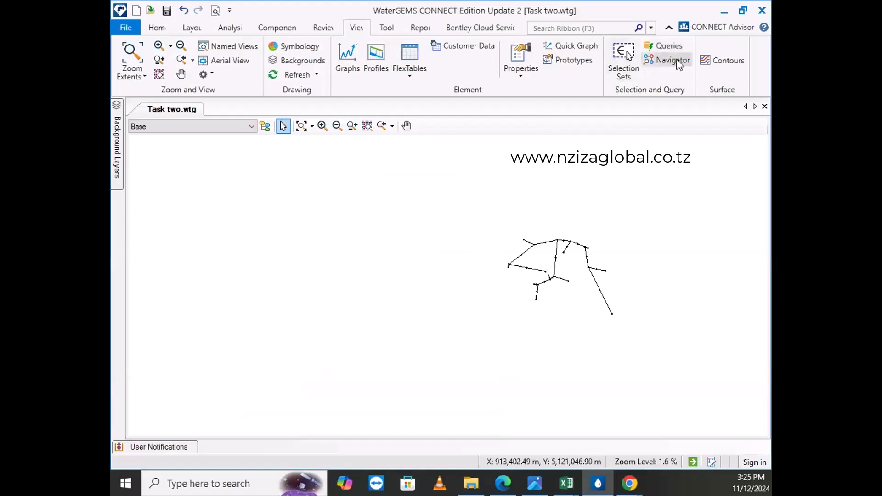
# - Open the queries list and look through the shortest path, upstream and downstream trace, and nearest element path queries
pyautogui.click(666, 46)
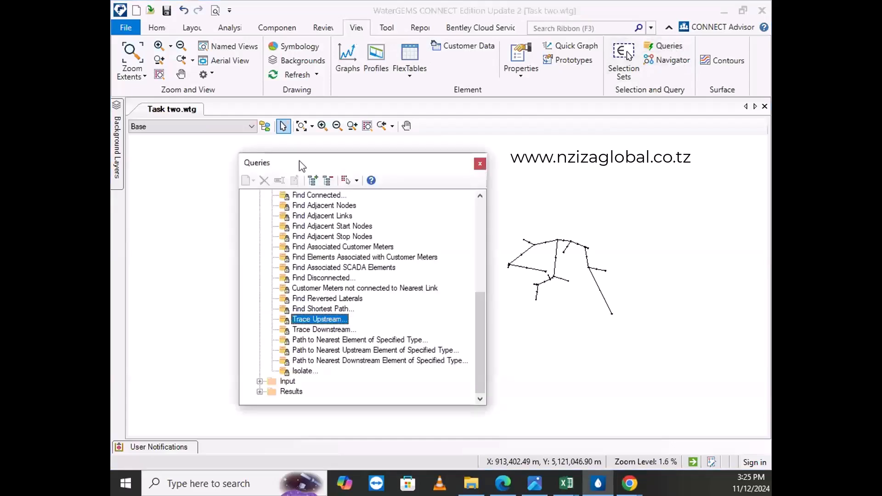
pyautogui.click(315, 309)
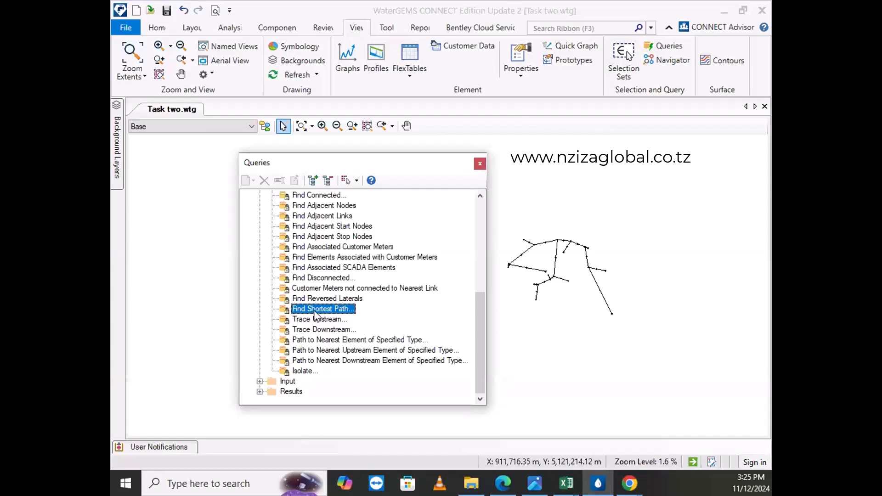
pyautogui.click(315, 321)
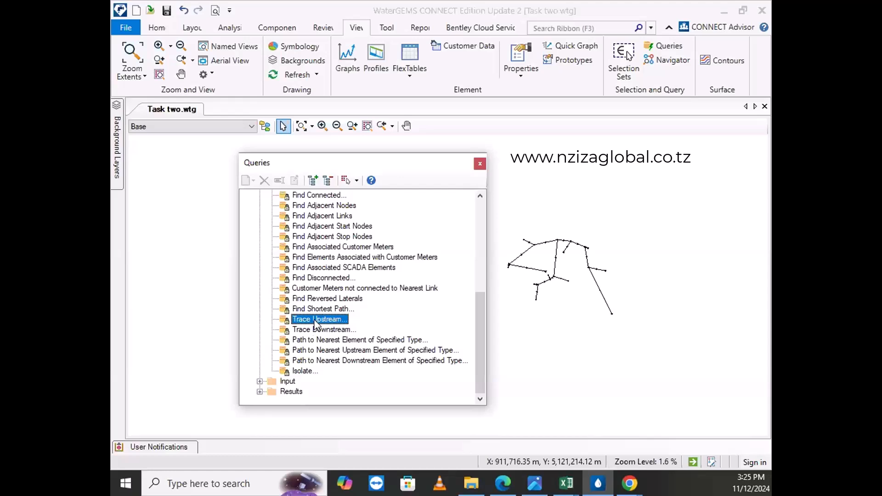
pyautogui.click(321, 329)
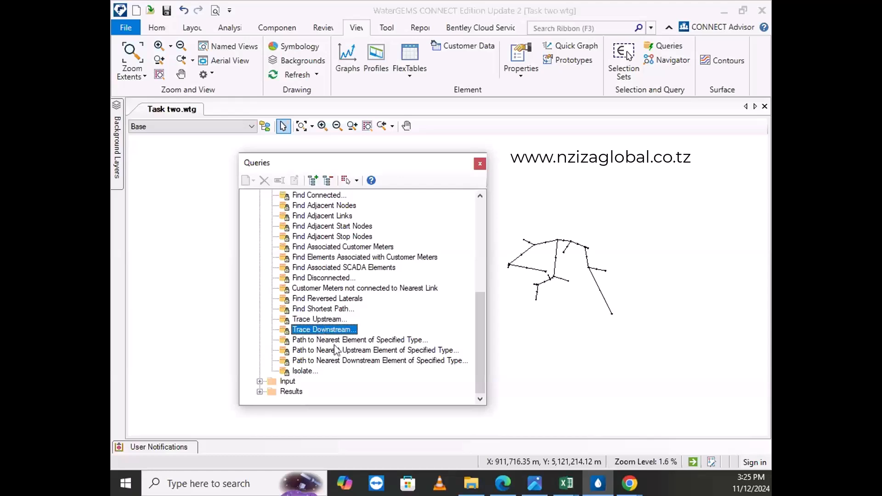
pyautogui.click(330, 342)
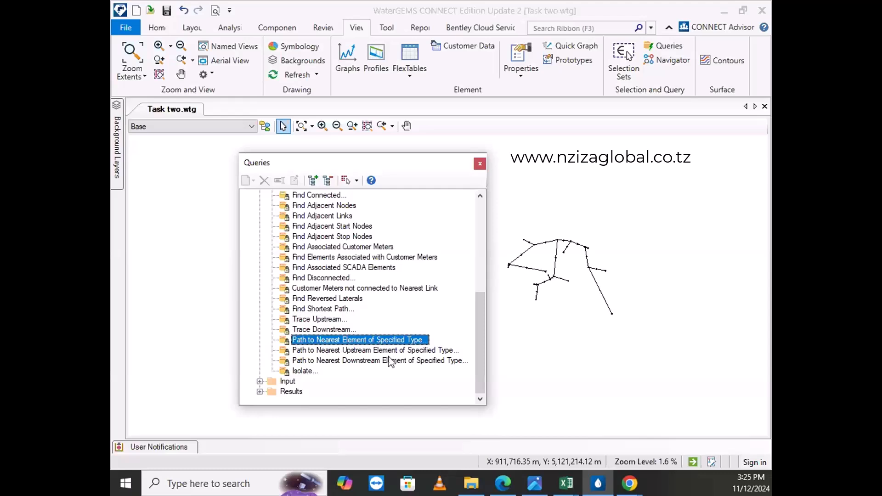
pyautogui.click(347, 351)
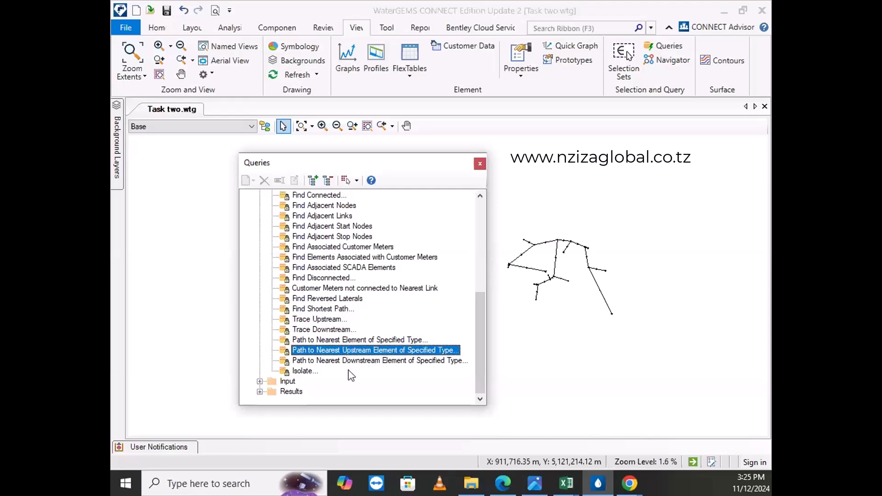
pyautogui.click(347, 363)
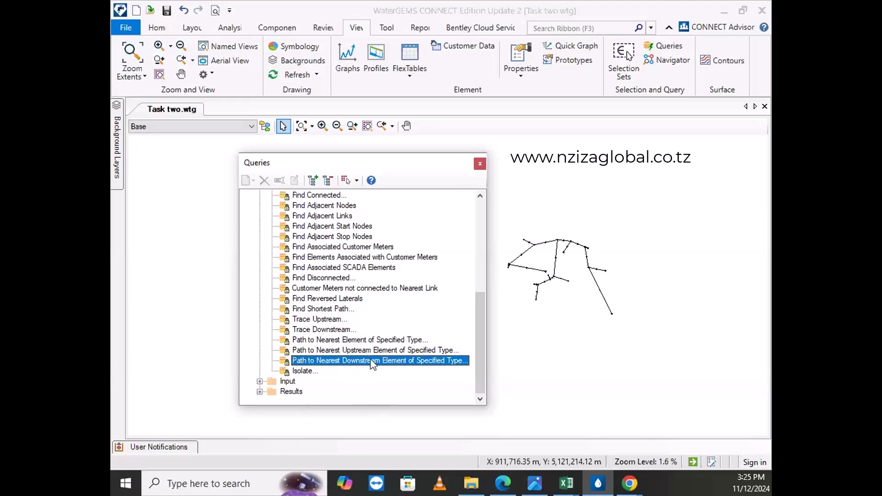
# - Run the Find Shortest Path query with tank T-1 as the start node and Tap8 as the stop node
pyautogui.click(332, 312)
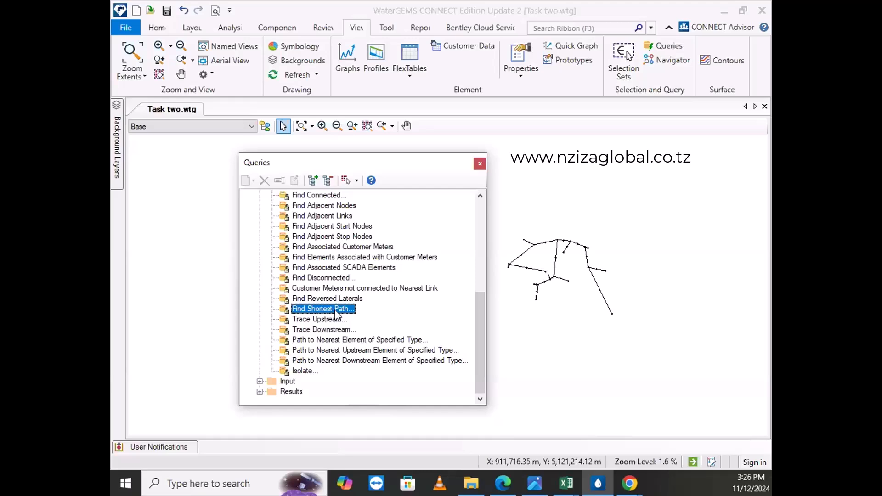
pyautogui.doubleClick(335, 311)
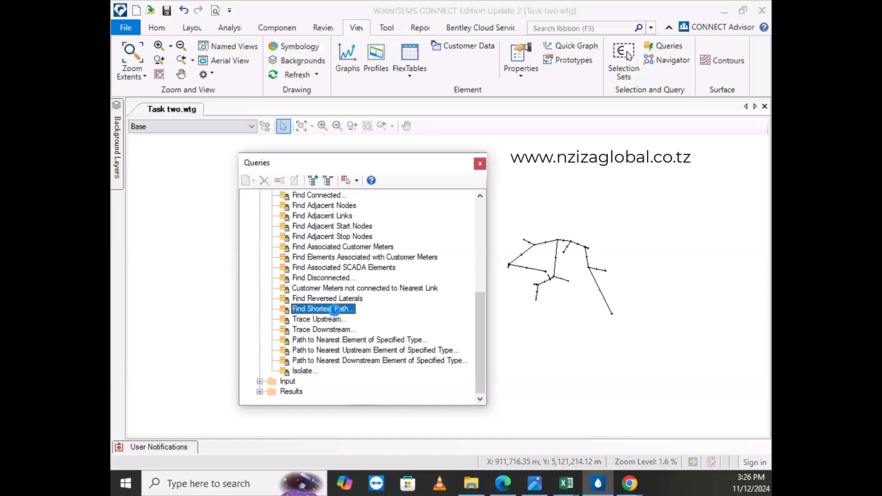
pyautogui.scroll(8, 579, 269)
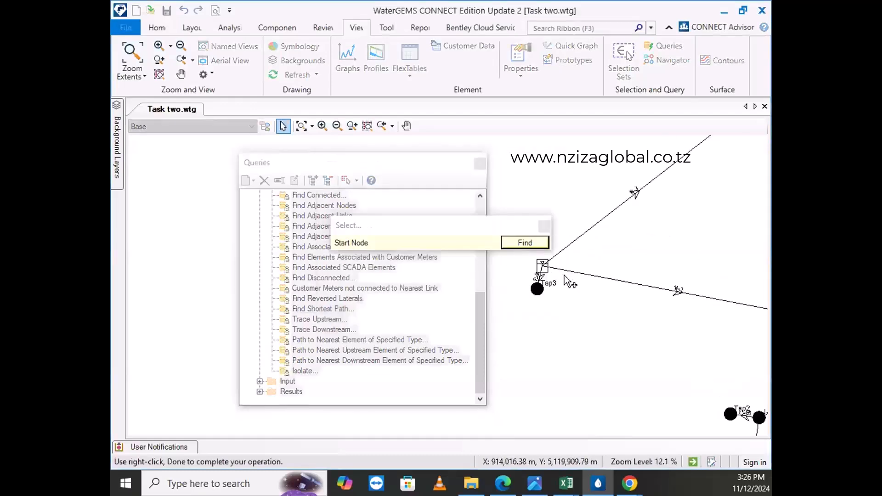
pyautogui.scroll(2, 564, 275)
pyautogui.click(535, 271)
pyautogui.scroll(-10, 533, 268)
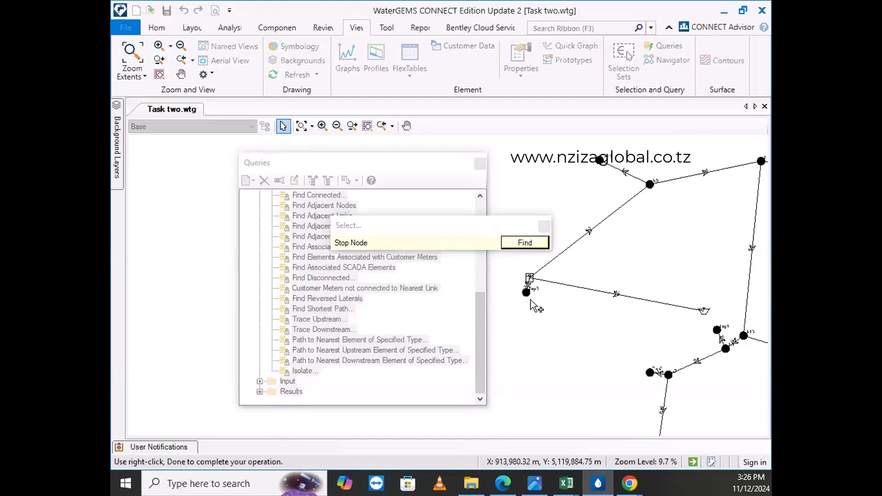
pyautogui.scroll(5, 731, 381)
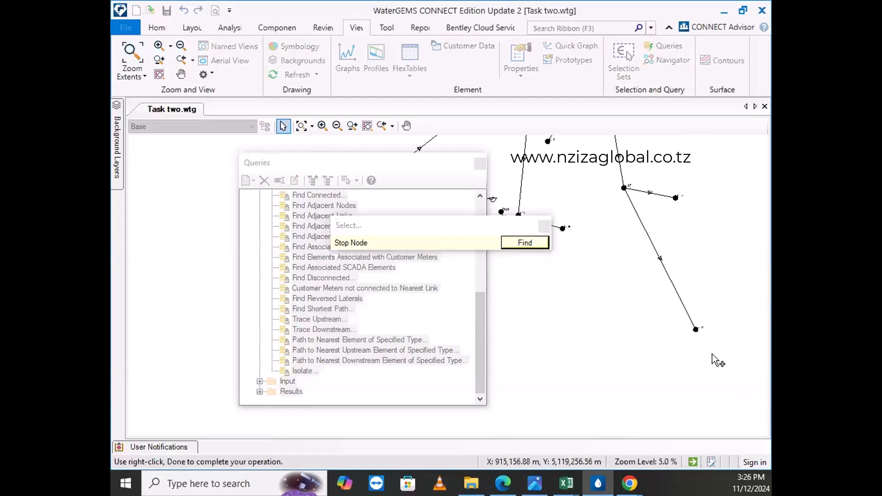
pyautogui.click(685, 320)
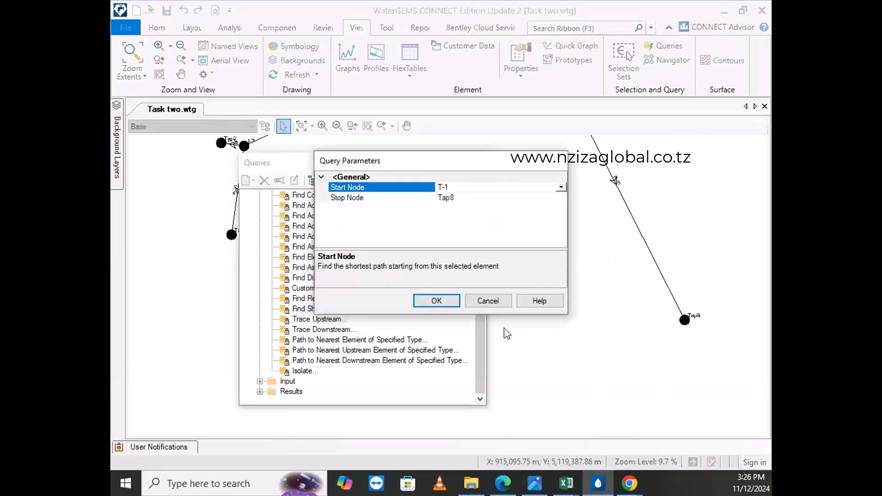
pyautogui.click(437, 301)
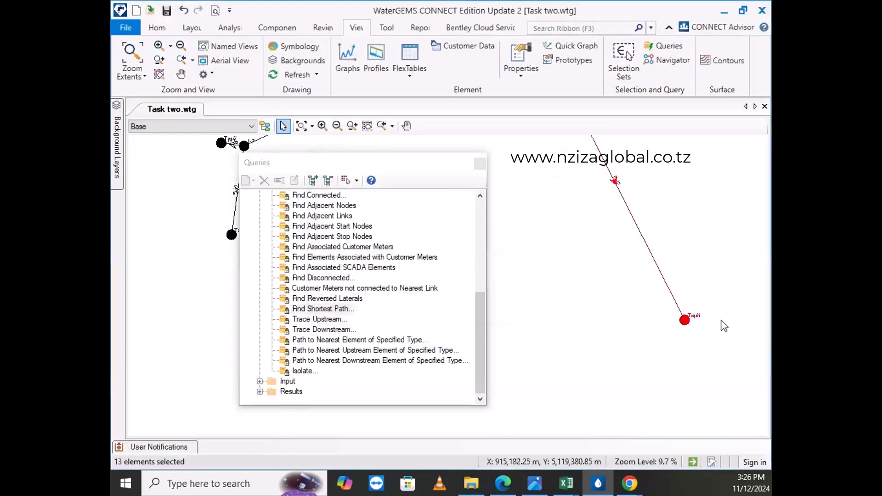
pyautogui.scroll(-7, 677, 313)
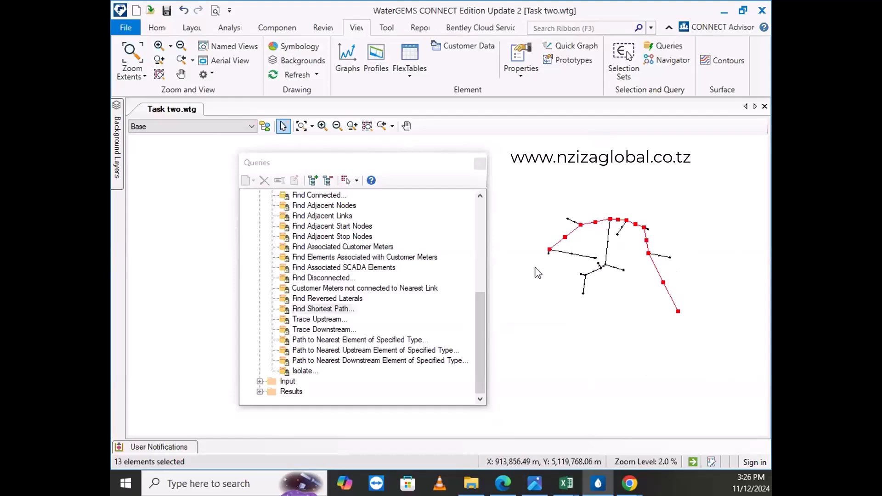
pyautogui.scroll(-2, 536, 272)
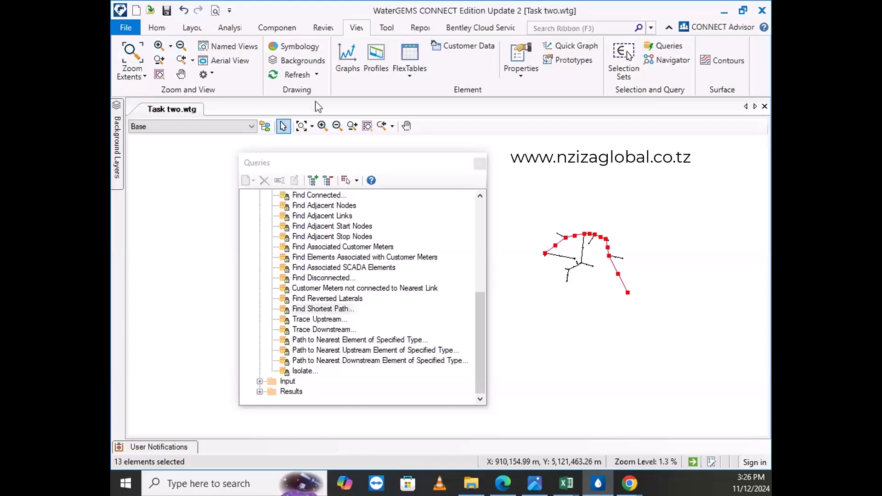
# - Open the pipe table for only the pipes on the shortest path, compare it with the highlighted route, and close the tables
pyautogui.click(421, 56)
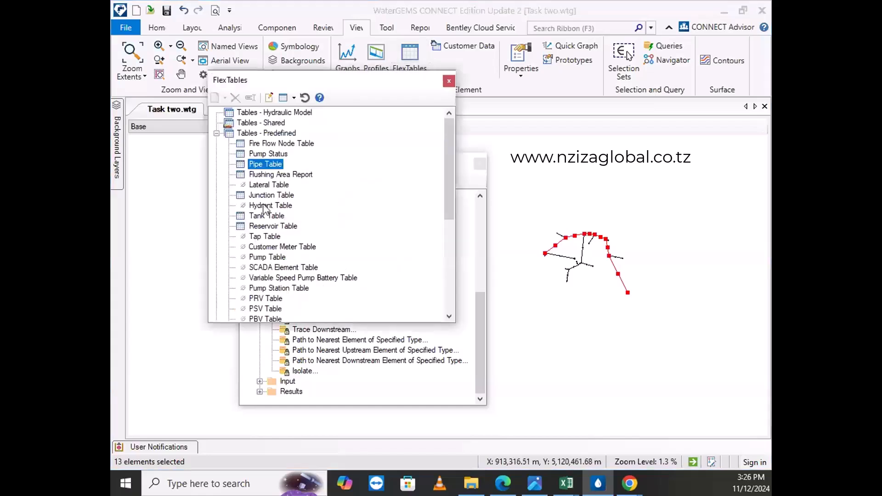
pyautogui.rightClick(265, 164)
pyautogui.click(289, 188)
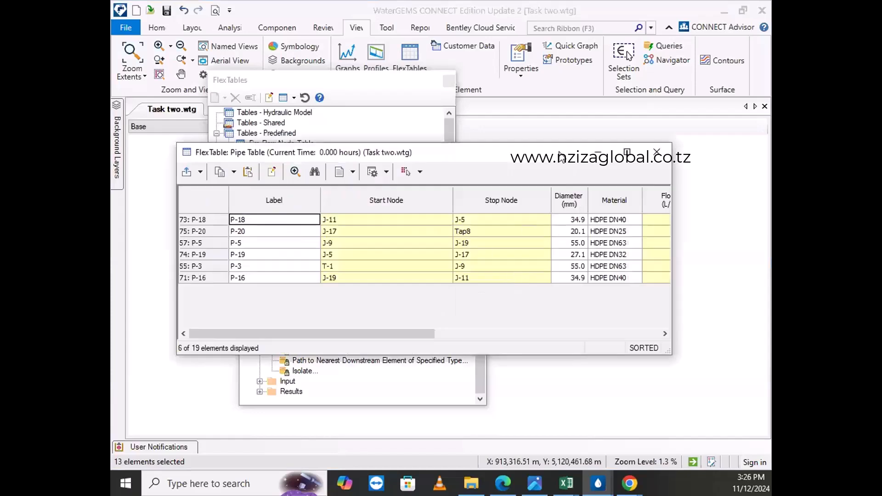
pyautogui.moveTo(563, 156); pyautogui.dragTo(457, 158)
pyautogui.scroll(3, 647, 284)
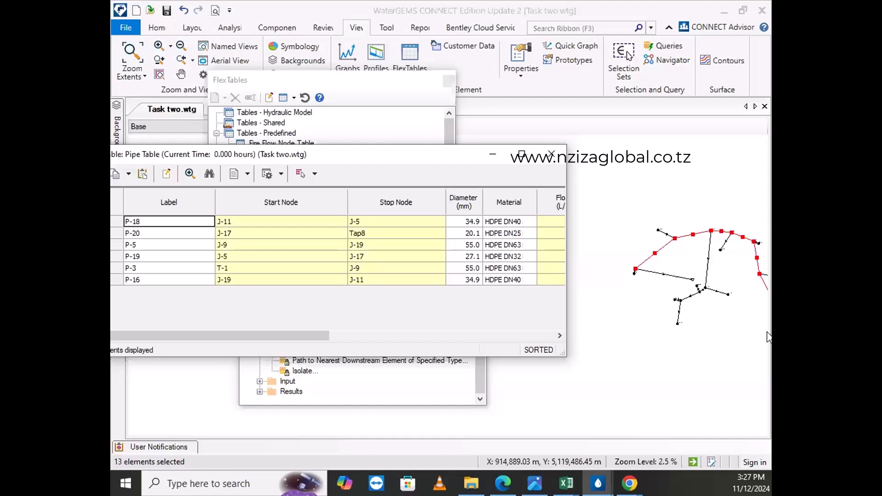
pyautogui.click(551, 154)
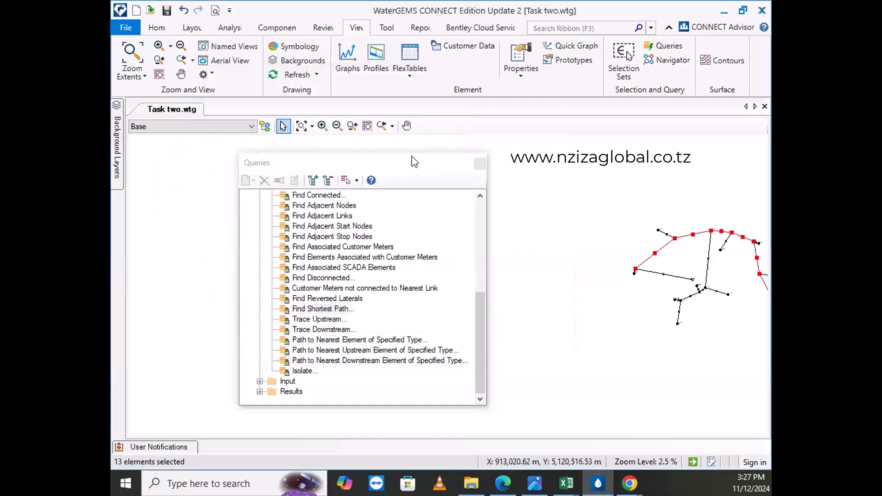
# - Run the Trace Upstream query with junction J-13 as the downstream element, and close the queries list
pyautogui.click(313, 320)
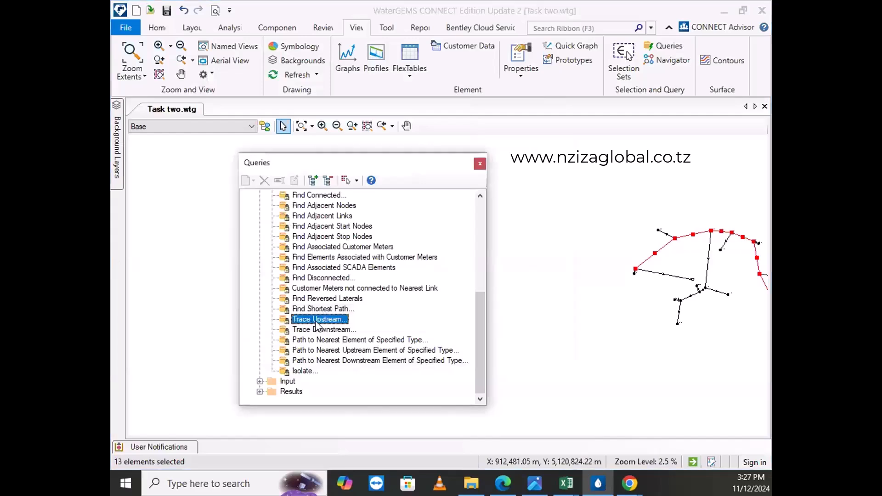
pyautogui.doubleClick(315, 320)
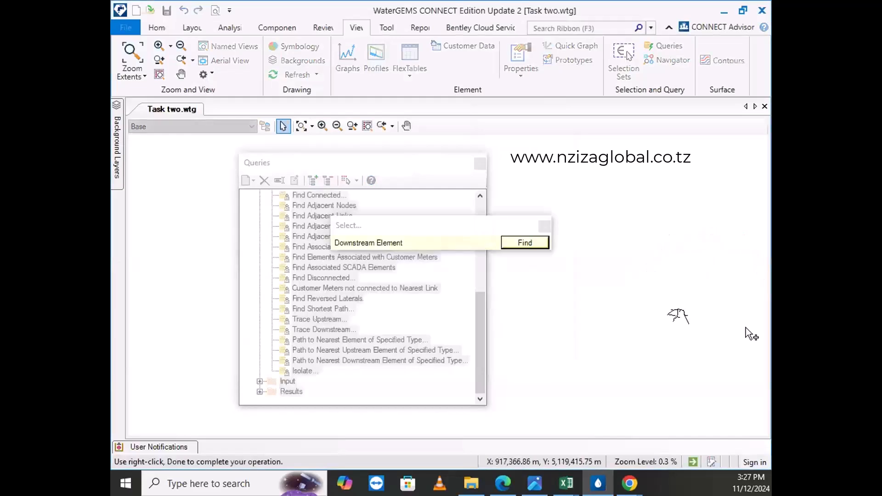
pyautogui.scroll(9, 745, 327)
pyautogui.scroll(-7, 613, 340)
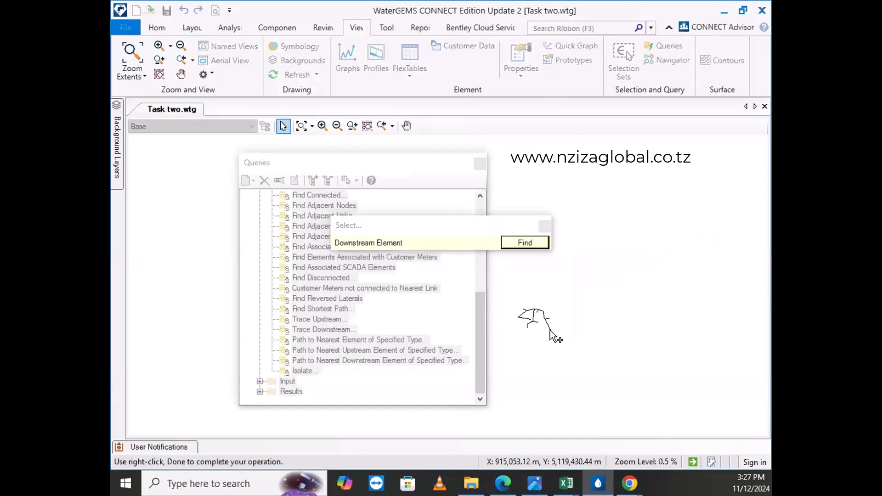
pyautogui.scroll(4, 553, 335)
pyautogui.scroll(-2, 620, 309)
pyautogui.scroll(15, 596, 317)
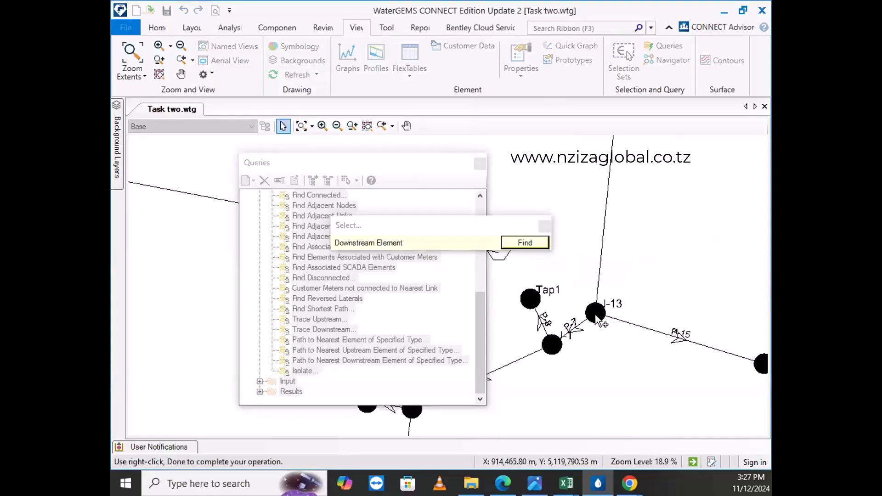
pyautogui.click(597, 317)
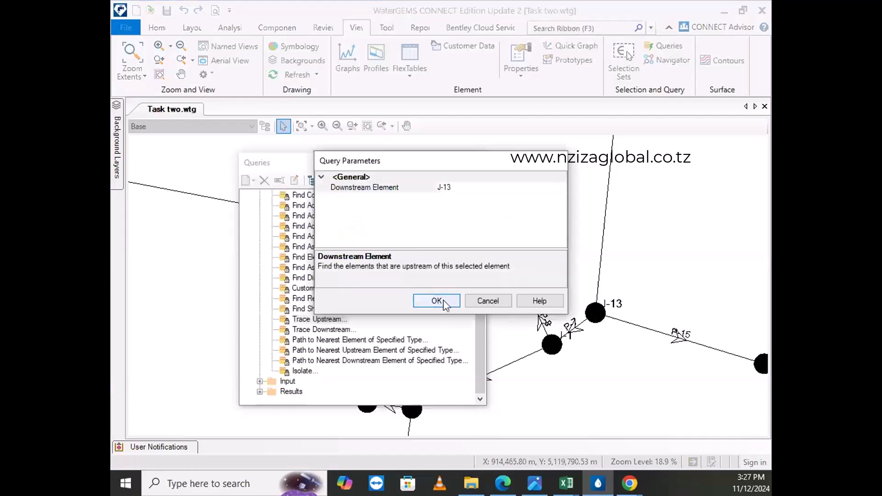
pyautogui.click(436, 301)
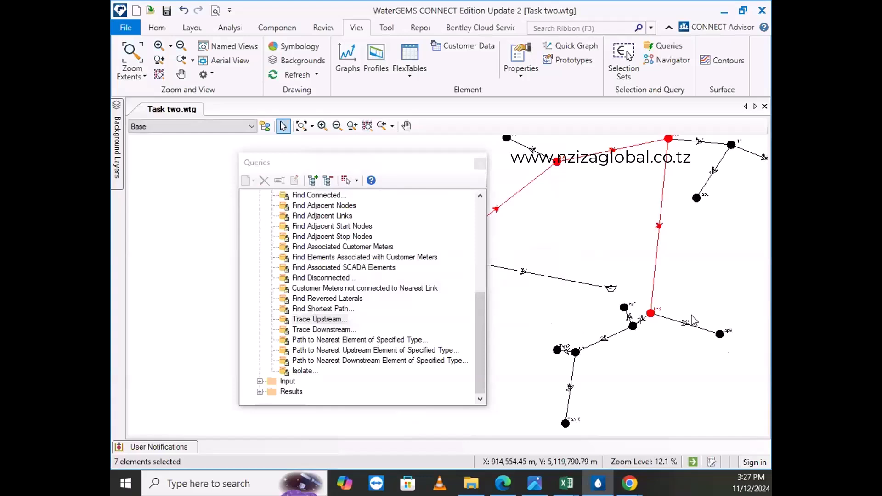
pyautogui.scroll(-5, 693, 322)
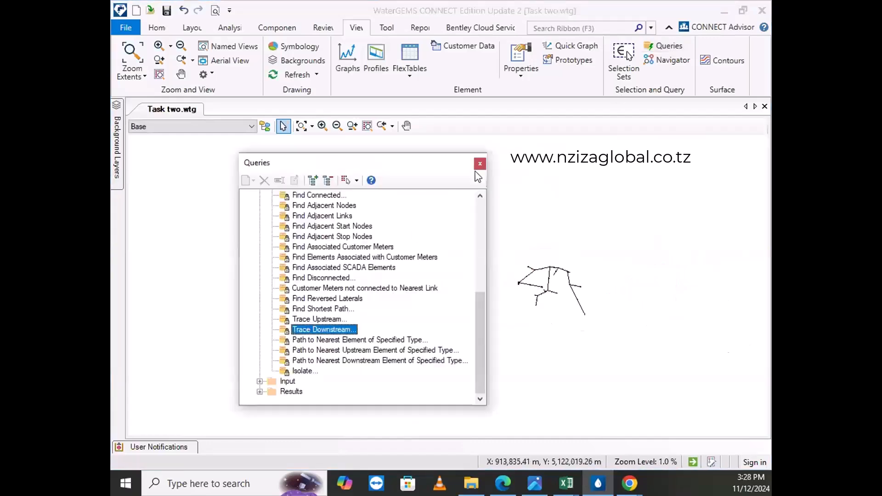
pyautogui.click(480, 163)
# - Examine the pipe layout between tank T-1 and the reservoir, and select reservoir R-1
pyautogui.scroll(4, 400, 195)
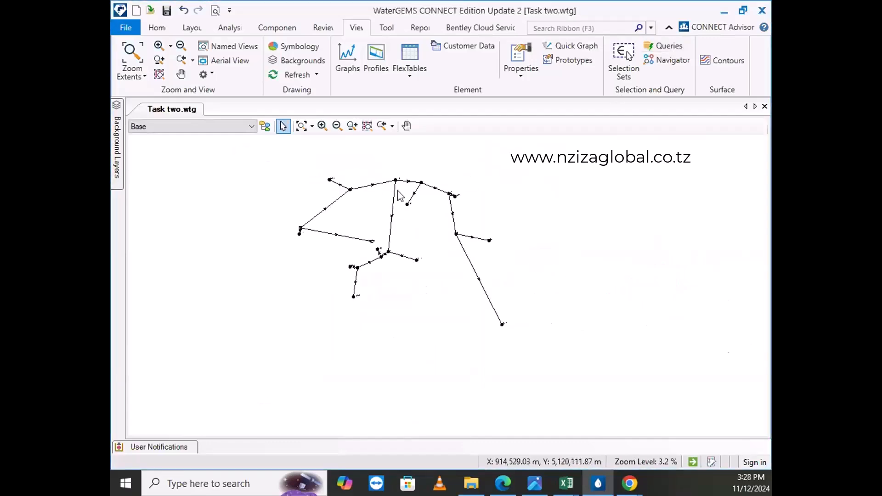
pyautogui.scroll(3, 407, 202)
pyautogui.scroll(-1, 429, 225)
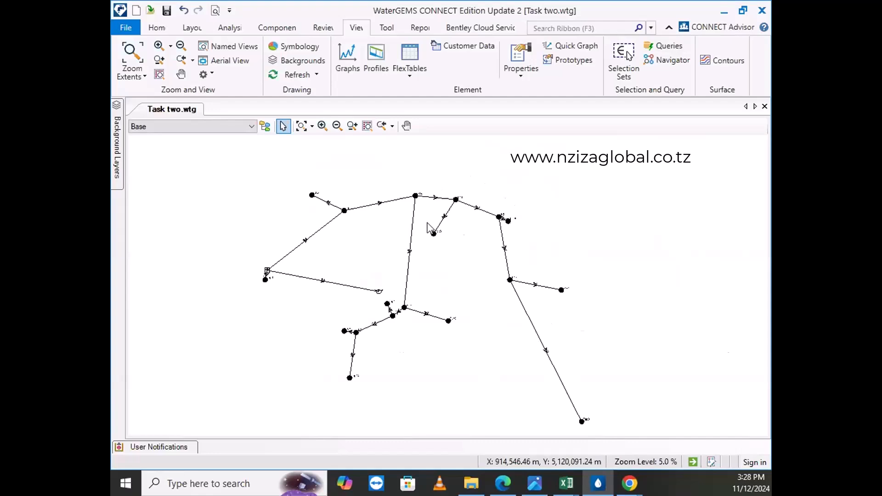
pyautogui.scroll(4, 273, 277)
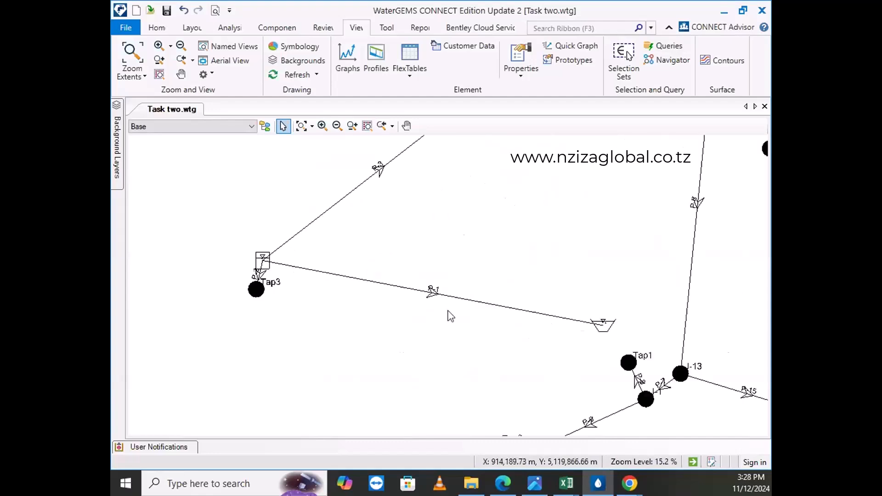
pyautogui.click(603, 324)
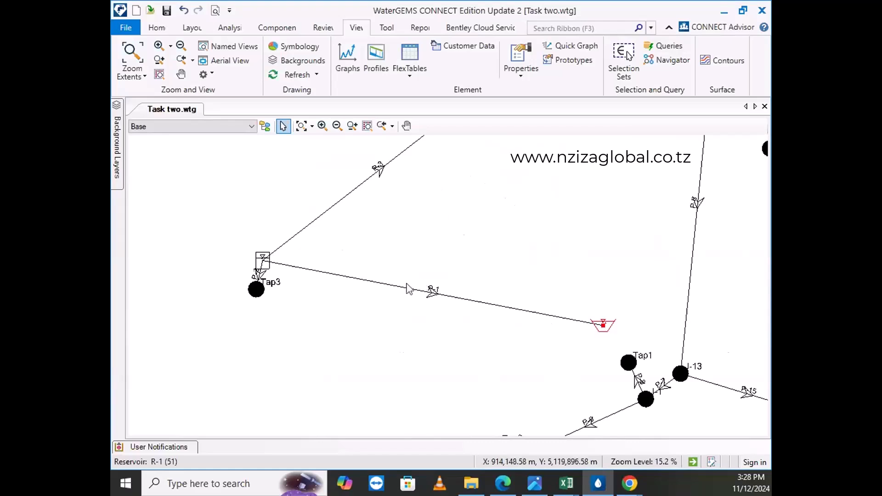
pyautogui.scroll(-2, 432, 296)
pyautogui.scroll(1, 418, 296)
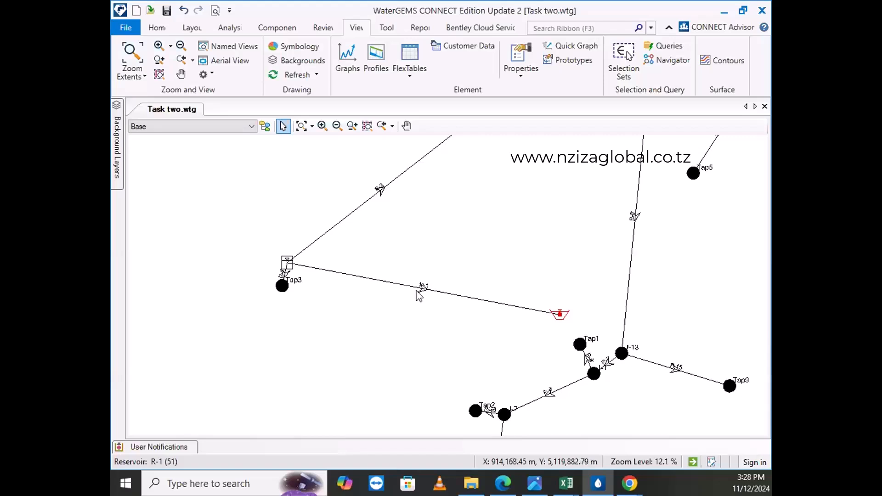
# - Open the properties of tank T-1 and check its physical elevation and operating range elevations without changing them
pyautogui.doubleClick(286, 269)
pyautogui.scroll(-6, 287, 320)
pyautogui.scroll(-1, 287, 319)
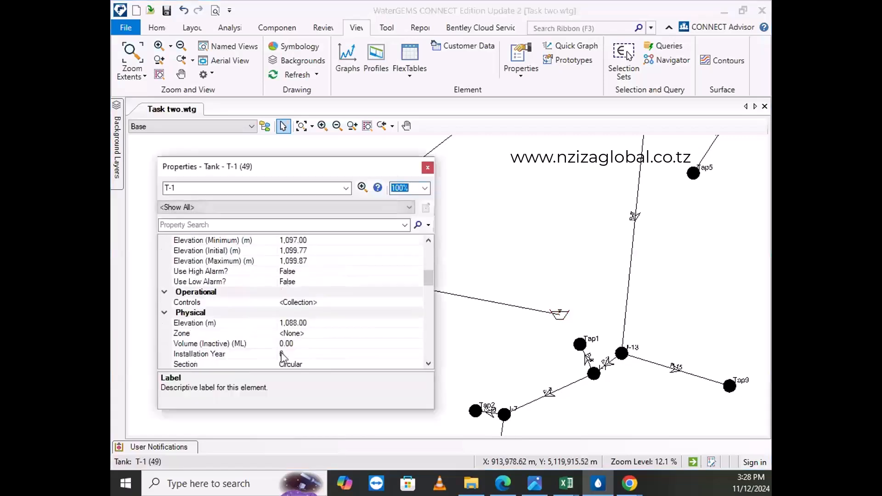
pyautogui.scroll(1, 287, 319)
pyautogui.scroll(-1, 306, 288)
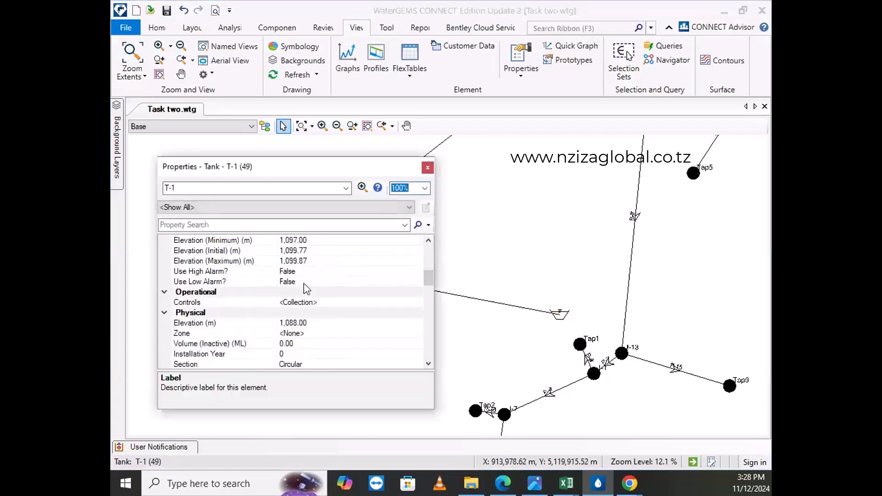
pyautogui.click(299, 327)
pyautogui.moveTo(324, 324); pyautogui.dragTo(281, 322)
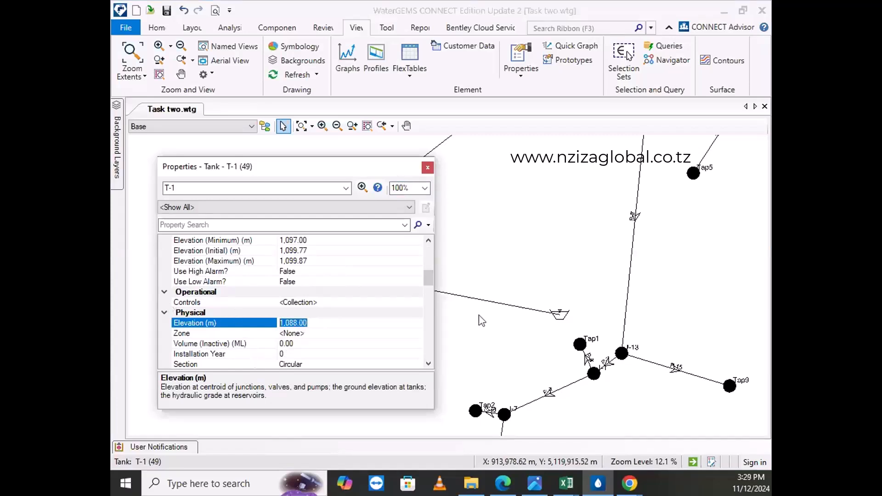
pyautogui.scroll(-4, 479, 321)
pyautogui.scroll(6, 455, 298)
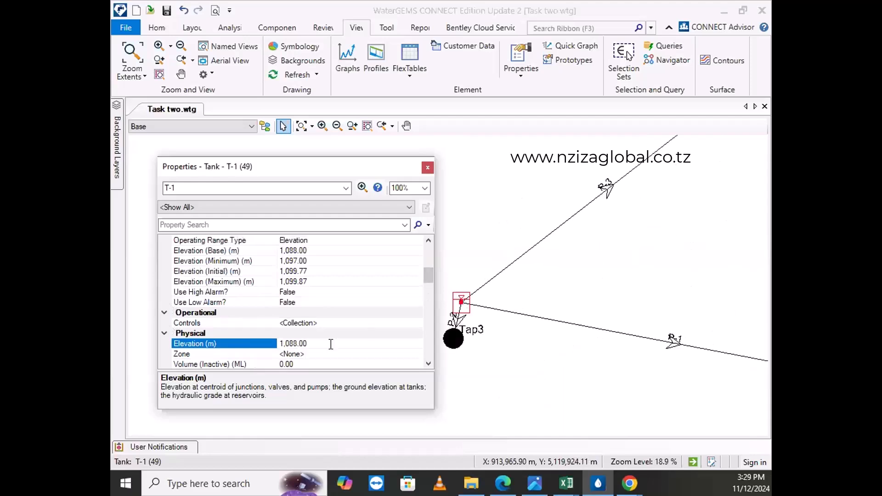
pyautogui.click(296, 344)
pyautogui.scroll(-2, 342, 323)
pyautogui.scroll(-4, 467, 301)
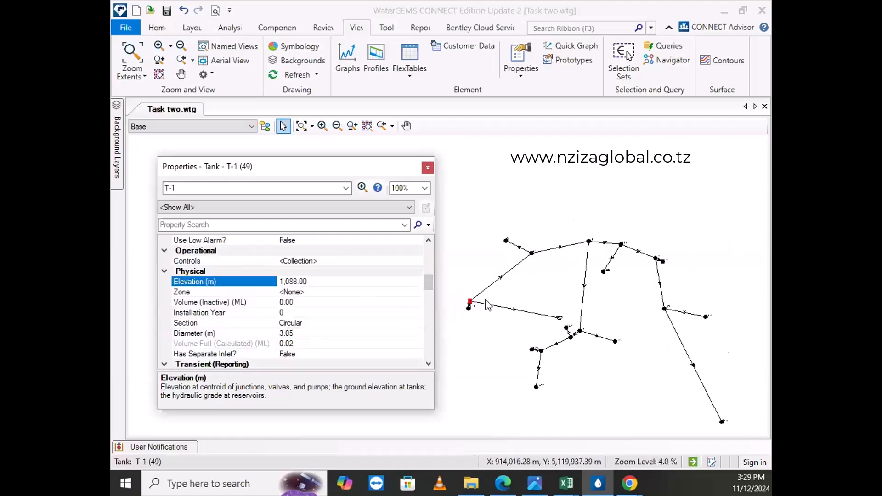
# - Show the properties of reservoir R-1, check its elevation and results, and compare its location with the tank's
pyautogui.scroll(6, 543, 321)
pyautogui.click(615, 314)
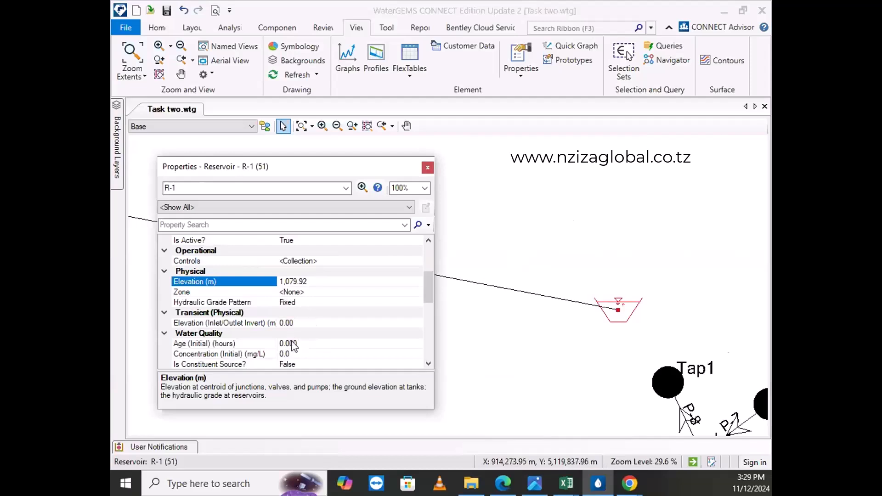
pyautogui.scroll(-2, 294, 340)
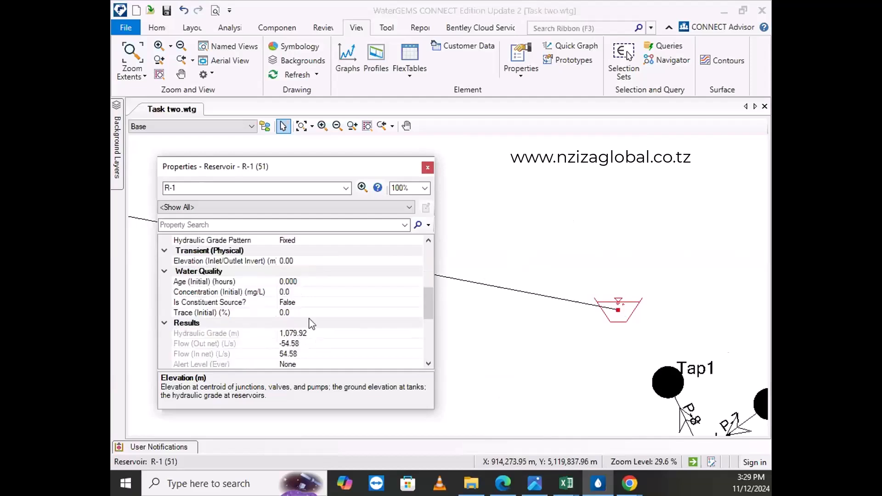
pyautogui.scroll(3, 307, 316)
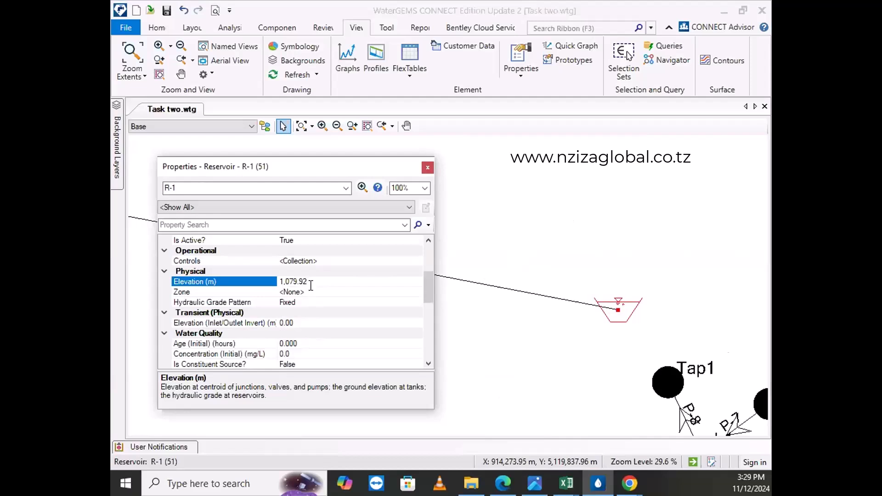
pyautogui.scroll(-5, 501, 309)
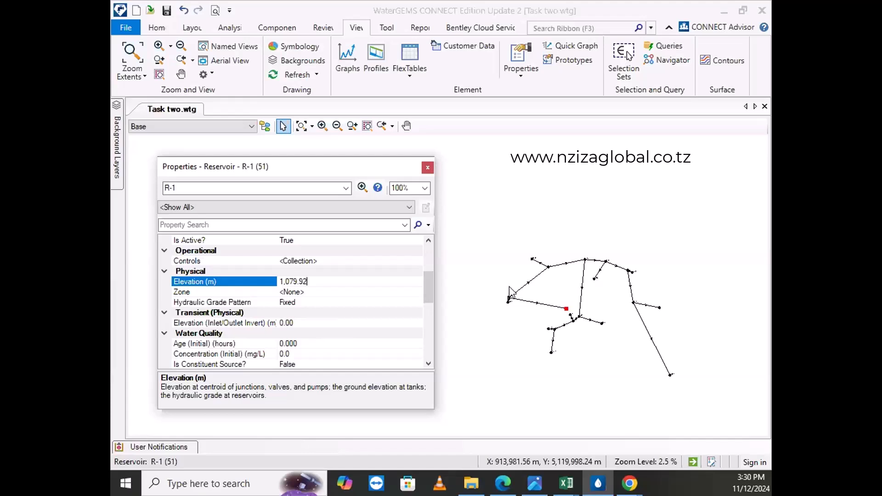
pyautogui.scroll(-3, 580, 276)
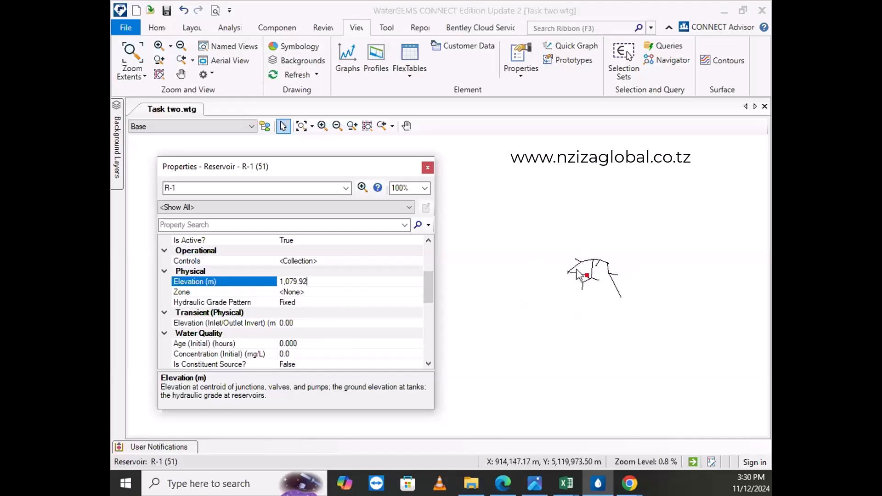
# - Select pipe P-3 from tank T-1 to J-9, check its flow, velocity and headloss results in the properties, and close them
pyautogui.scroll(-3, 500, 255)
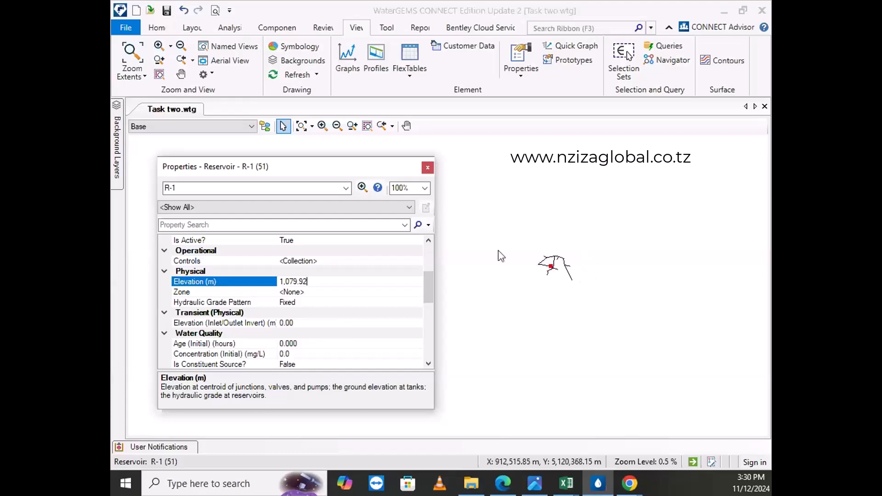
pyautogui.scroll(8, 473, 272)
pyautogui.scroll(-4, 633, 276)
pyautogui.scroll(3, 616, 262)
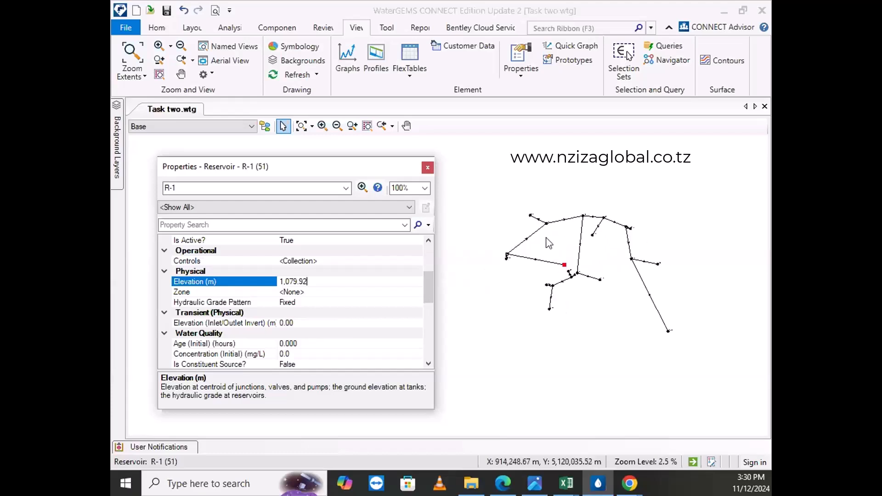
pyautogui.scroll(-1, 547, 244)
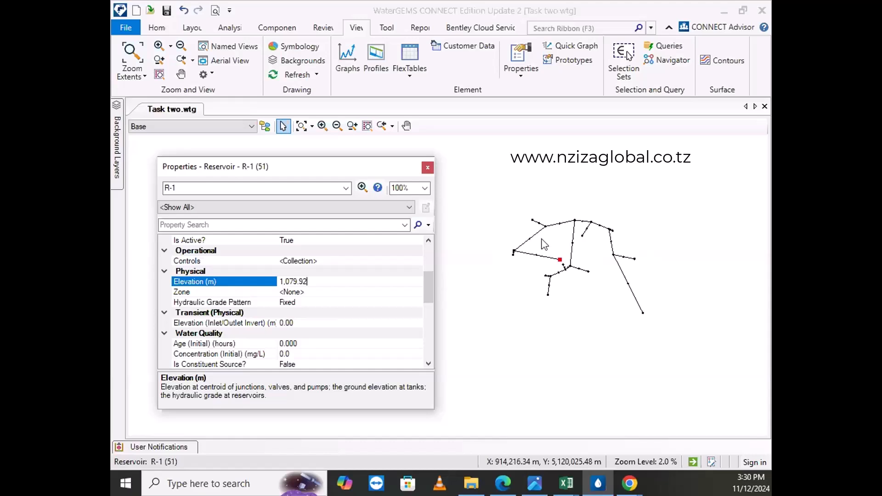
pyautogui.scroll(7, 533, 241)
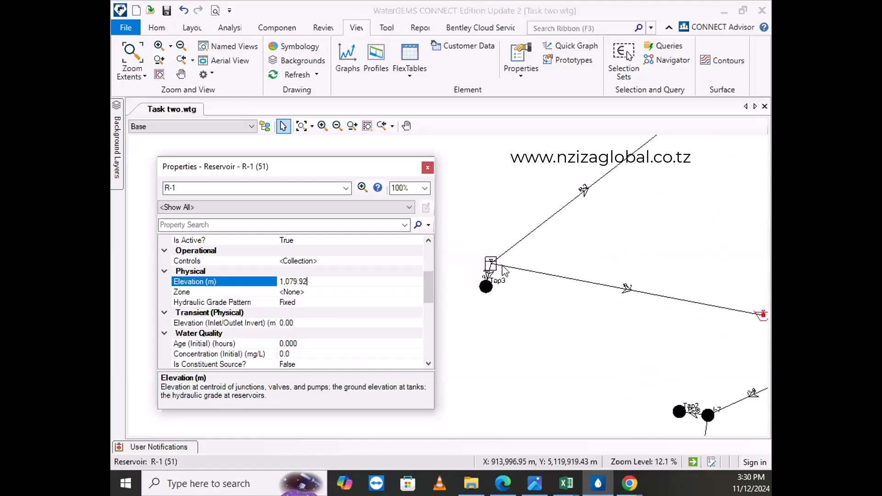
pyautogui.click(505, 250)
pyautogui.scroll(-5, 309, 337)
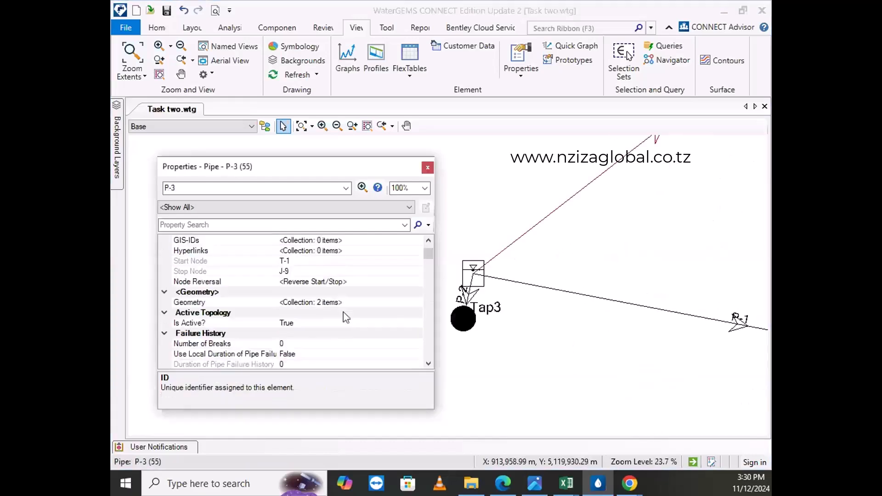
pyautogui.scroll(-8, 309, 337)
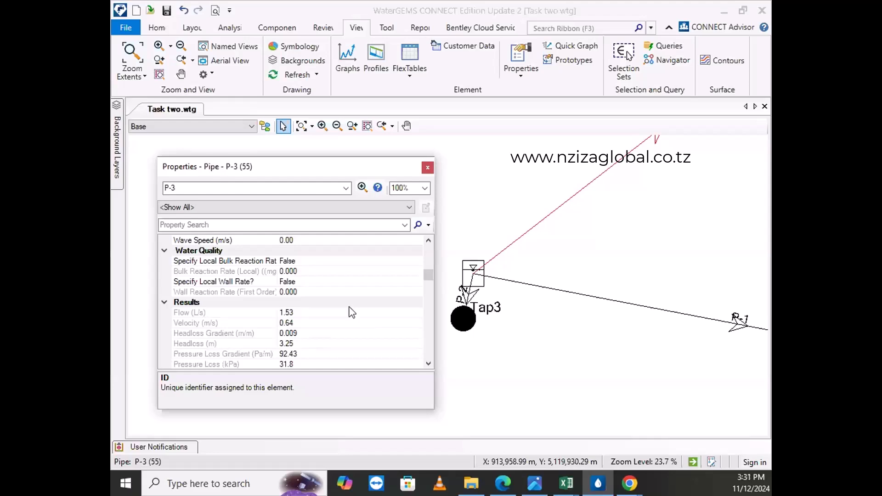
pyautogui.scroll(-5, 544, 276)
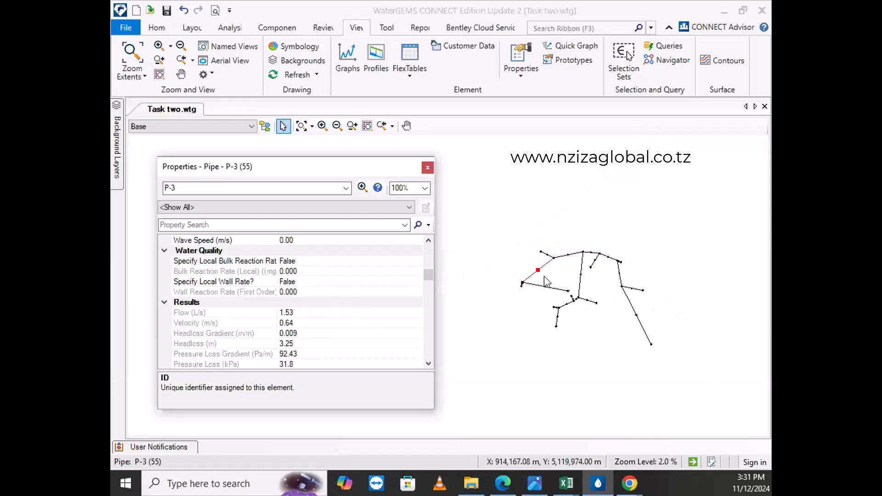
pyautogui.scroll(3, 570, 265)
pyautogui.scroll(-2, 570, 246)
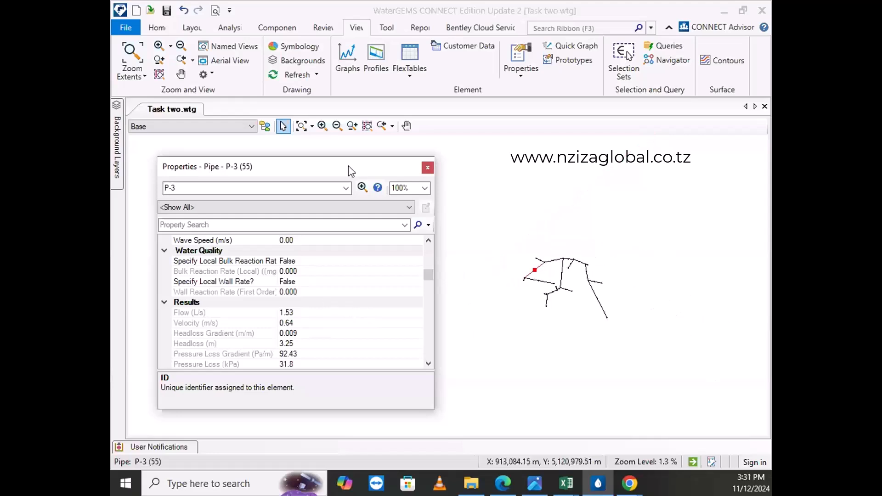
pyautogui.click(428, 168)
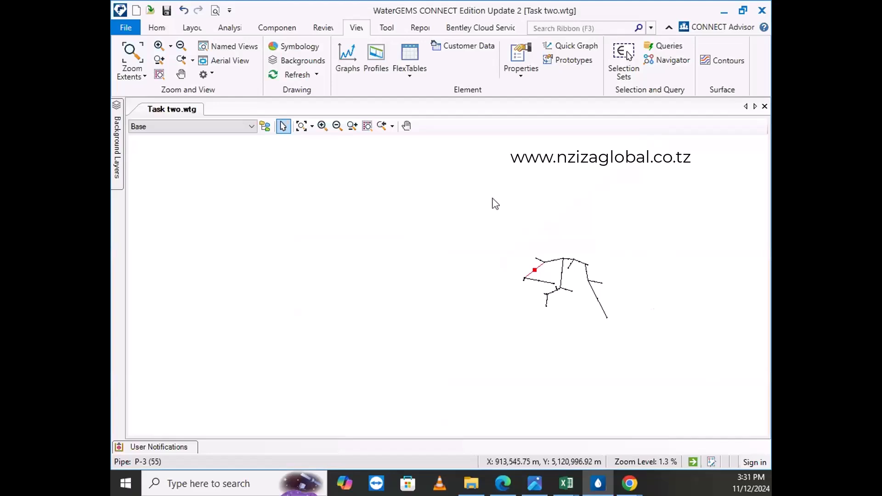
# - Open the predefined Junction Table from the FlexTables list and bring its pressure and demand columns into view
pyautogui.click(406, 68)
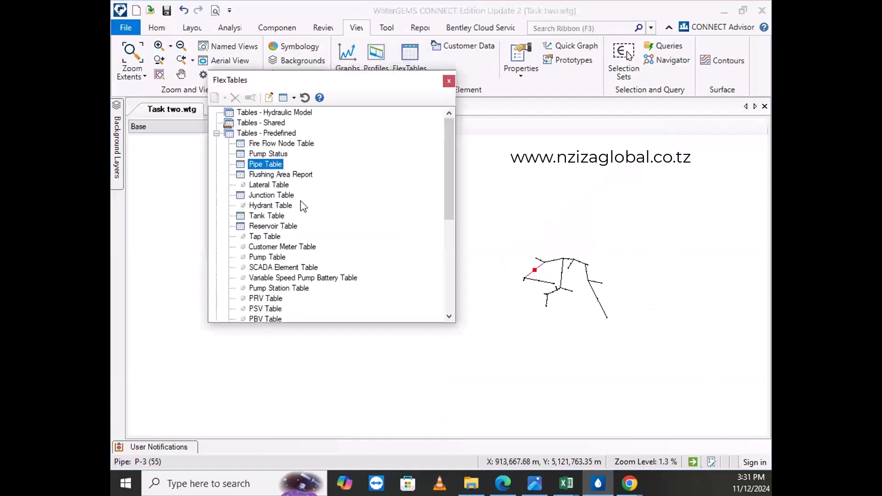
pyautogui.click(259, 198)
pyautogui.rightClick(259, 198)
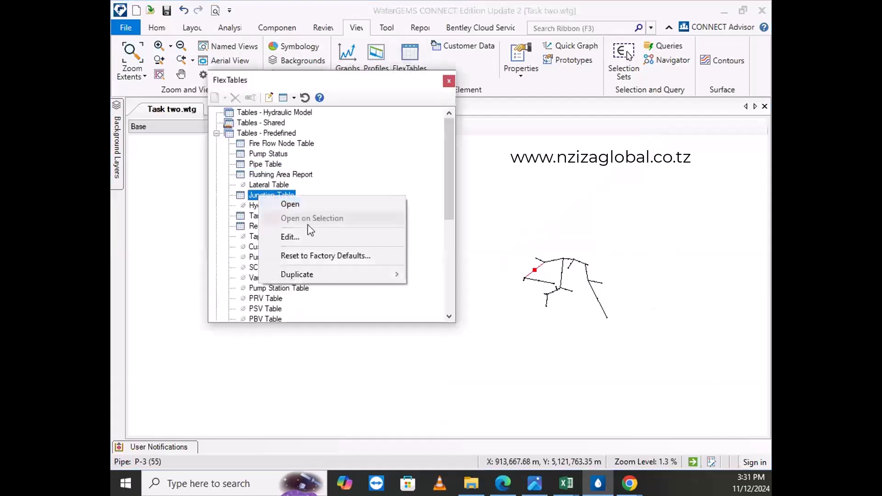
pyautogui.click(292, 203)
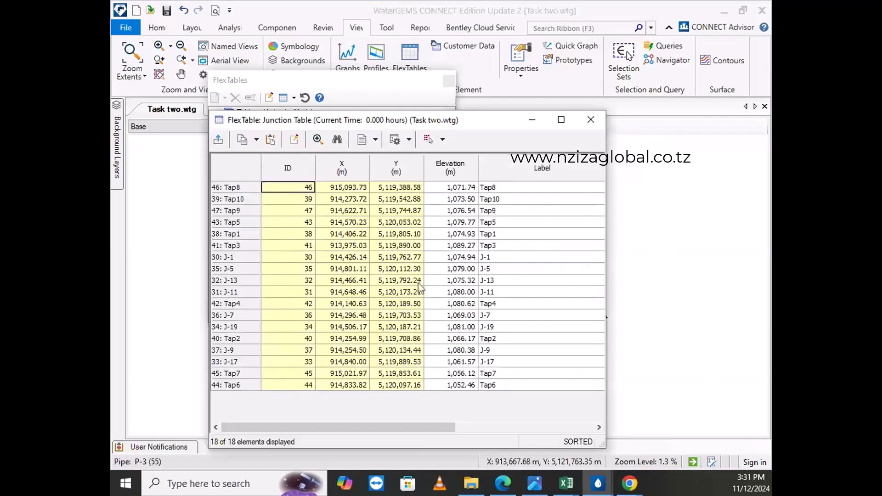
pyautogui.moveTo(361, 431); pyautogui.dragTo(542, 415)
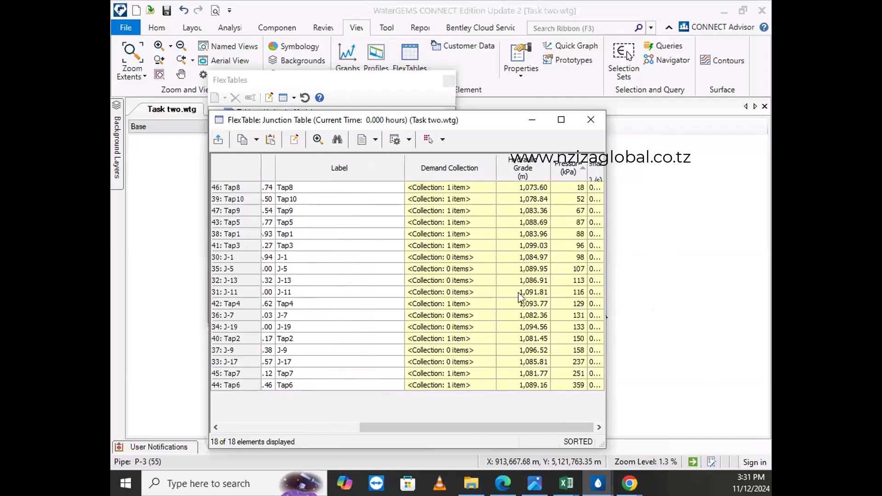
pyautogui.rightClick(439, 169)
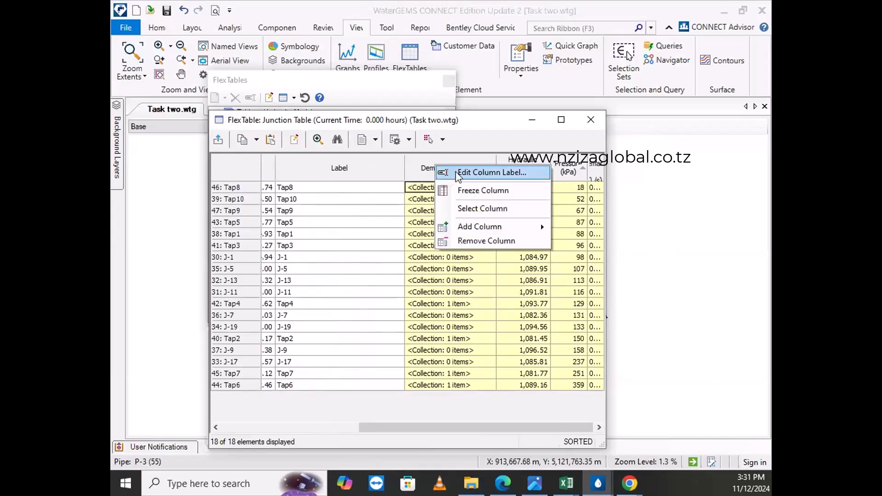
pyautogui.rightClick(430, 173)
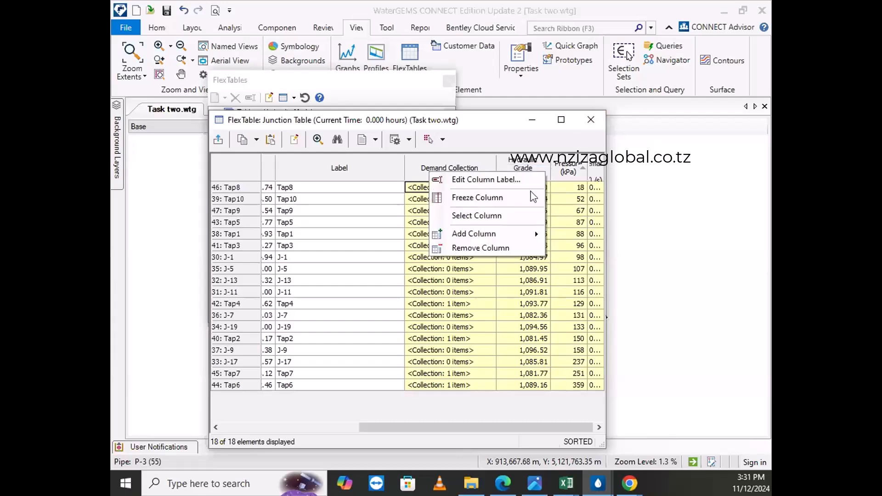
pyautogui.click(388, 184)
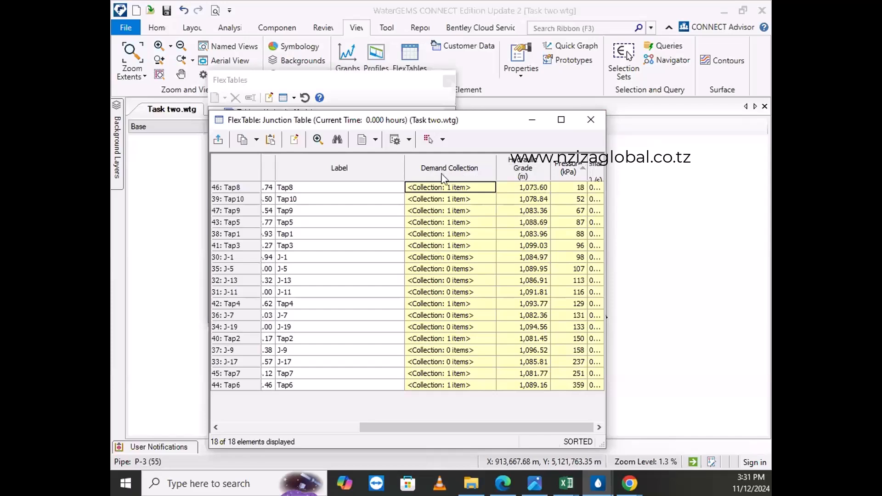
# - Narrow the Label, Demand Collection, Hydraulic Grade and Pressure columns of the Junction Table
pyautogui.moveTo(403, 173); pyautogui.dragTo(356, 173)
pyautogui.moveTo(496, 169); pyautogui.dragTo(443, 169)
pyautogui.moveTo(586, 170); pyautogui.dragTo(555, 170)
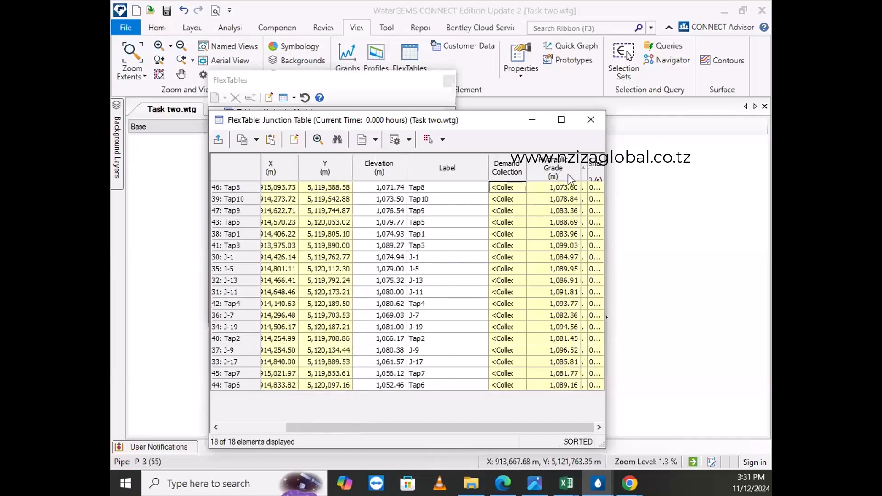
pyautogui.moveTo(581, 179)
pyautogui.mouseDown()
pyautogui.moveTo(544, 180)
pyautogui.moveTo(586, 175)
pyautogui.moveTo(569, 174)
pyautogui.mouseUp()
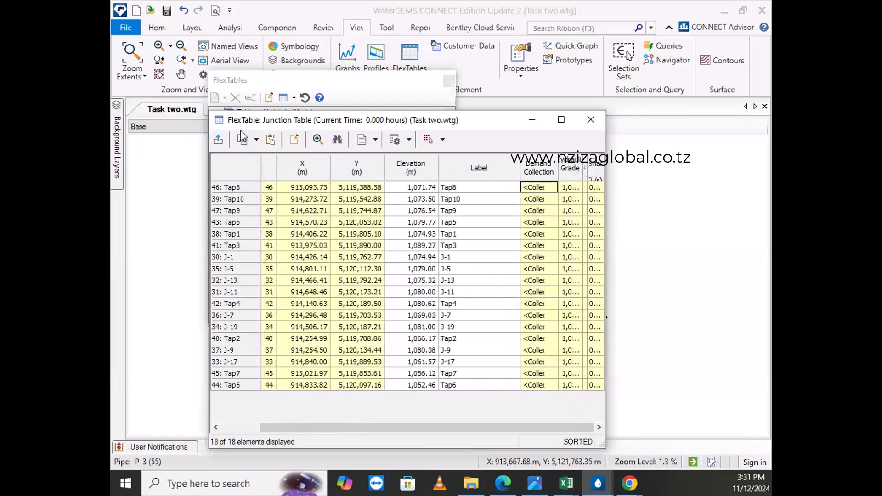
# - Examine the available columns, including the demand fields, in the Junction Table's column setup, and close it without changes
pyautogui.click(294, 142)
pyautogui.scroll(-5, 276, 317)
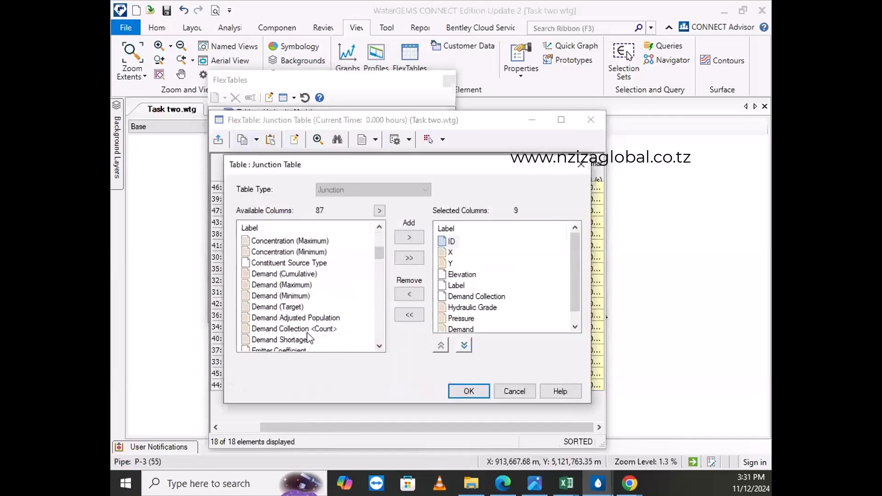
pyautogui.scroll(1, 285, 306)
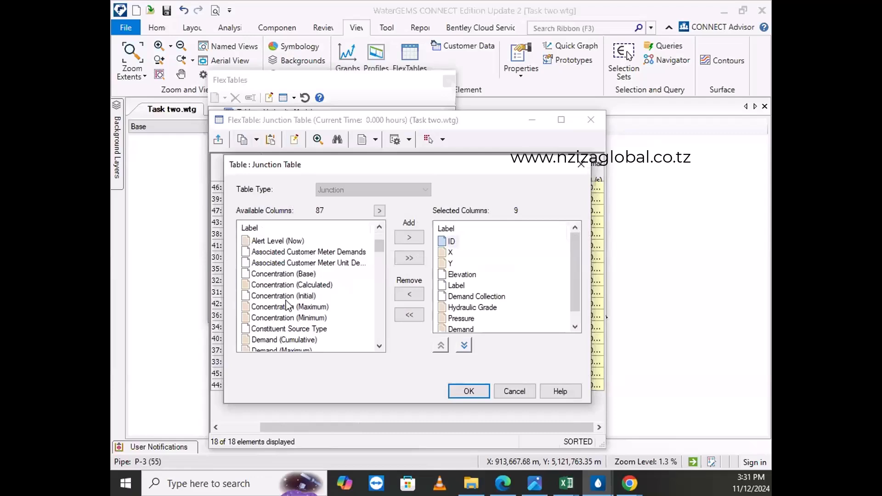
pyautogui.scroll(-1, 287, 306)
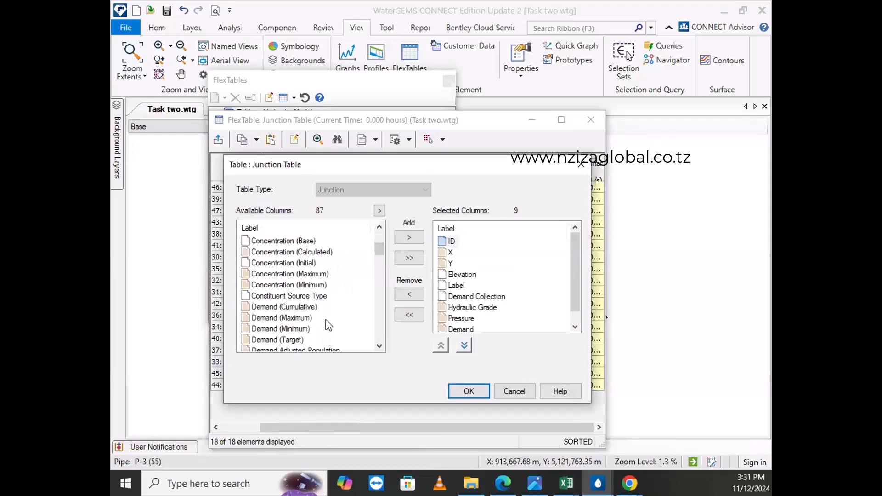
pyautogui.scroll(-1, 329, 325)
pyautogui.scroll(-1, 340, 326)
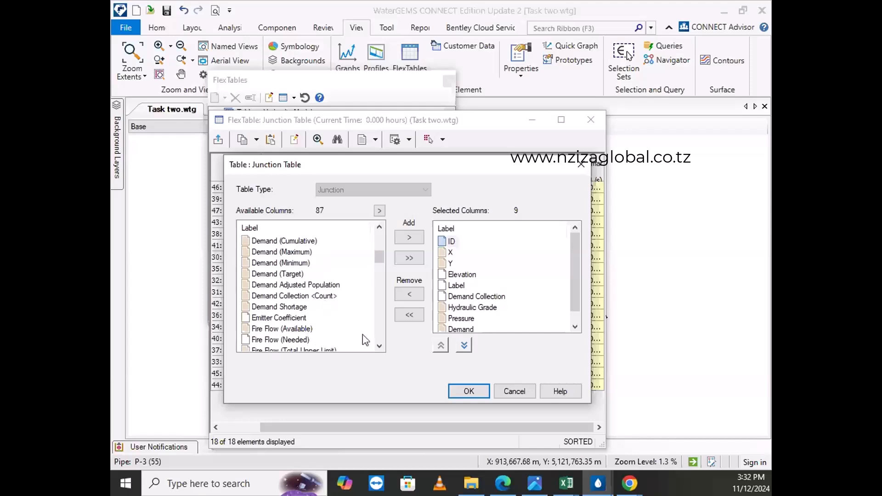
pyautogui.scroll(1, 369, 262)
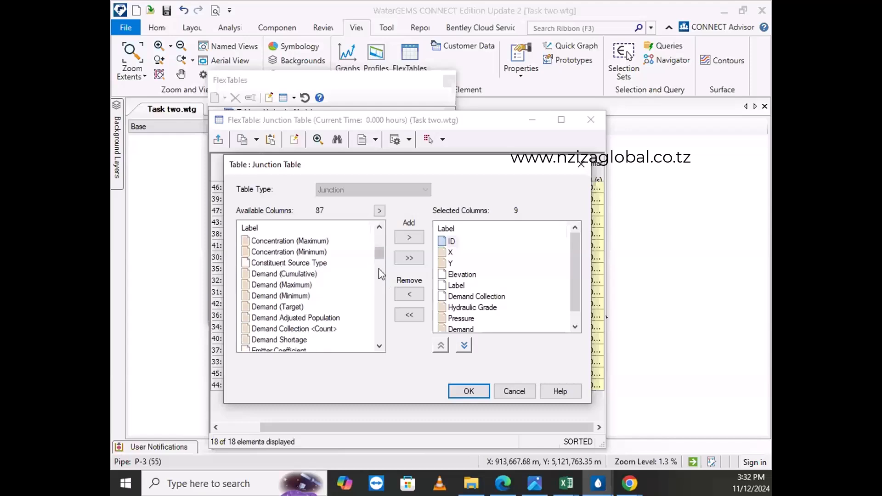
pyautogui.scroll(3, 377, 271)
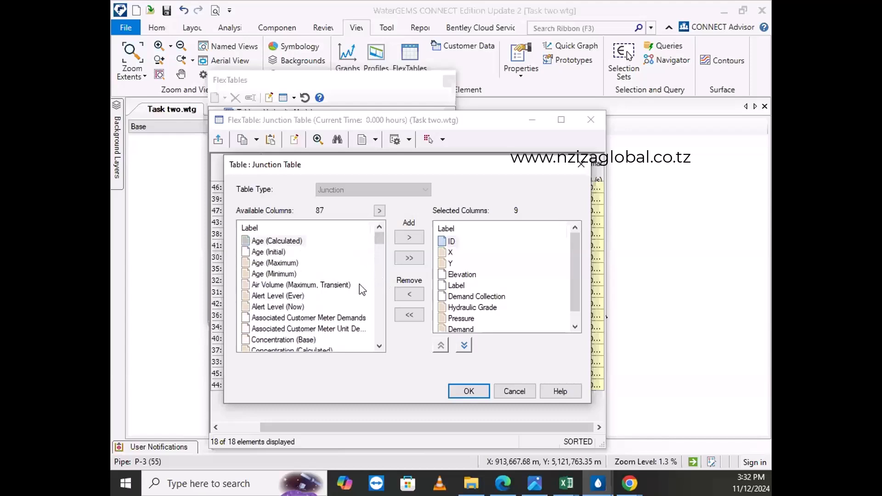
pyautogui.scroll(-1, 359, 284)
pyautogui.scroll(-1, 368, 288)
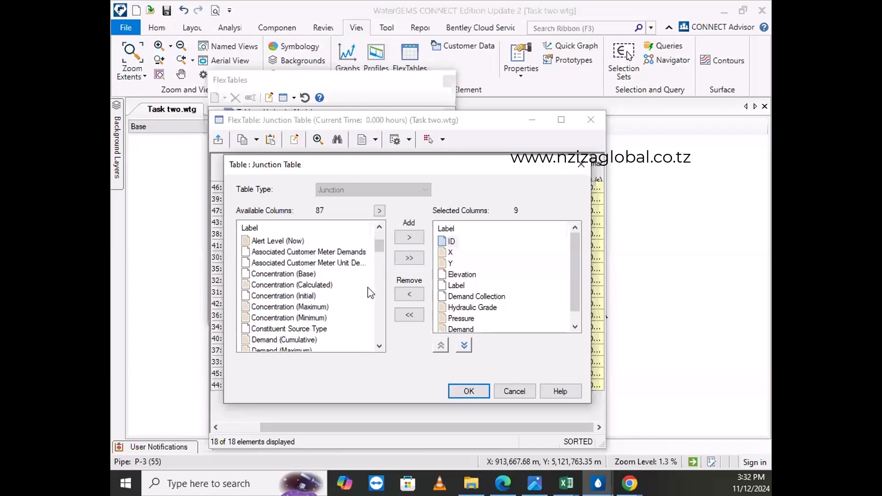
pyautogui.scroll(-1, 368, 288)
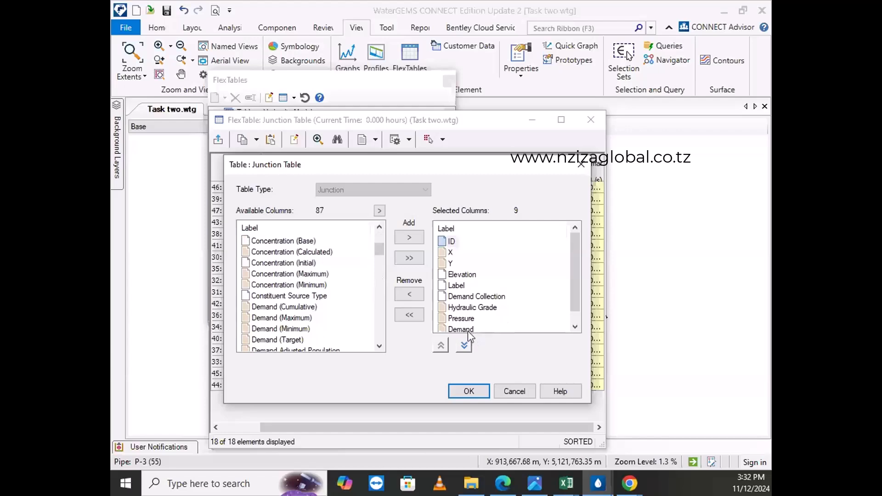
pyautogui.click(582, 167)
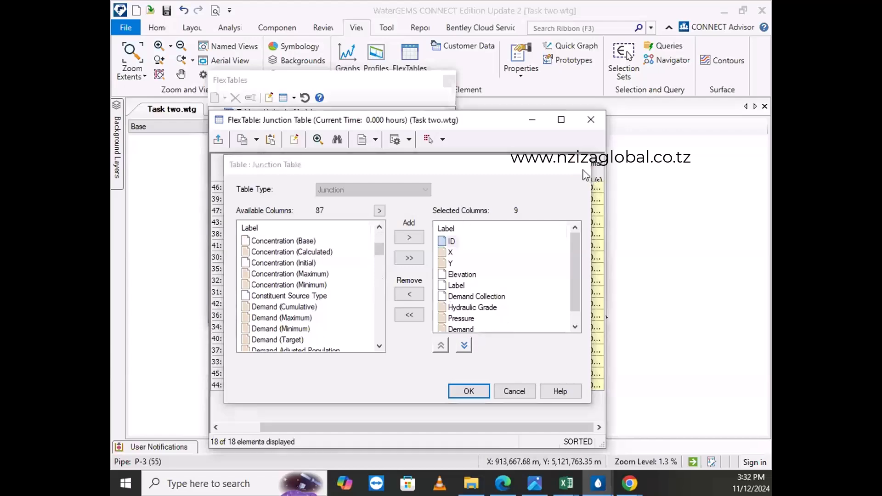
# - Enlarge the Junction Table window and widen the Pressure and Demand columns so their headings and values are readable
pyautogui.moveTo(507, 427); pyautogui.dragTo(569, 433)
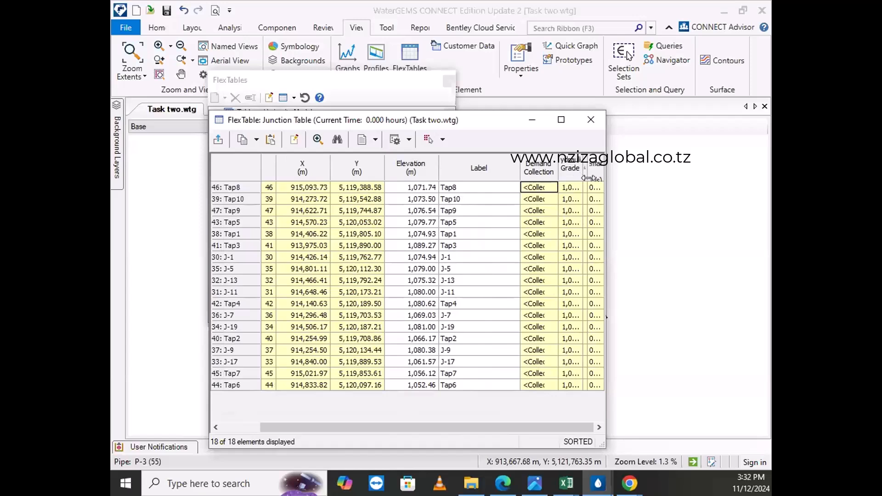
pyautogui.moveTo(584, 174); pyautogui.dragTo(582, 175)
pyautogui.moveTo(607, 208); pyautogui.dragTo(757, 227)
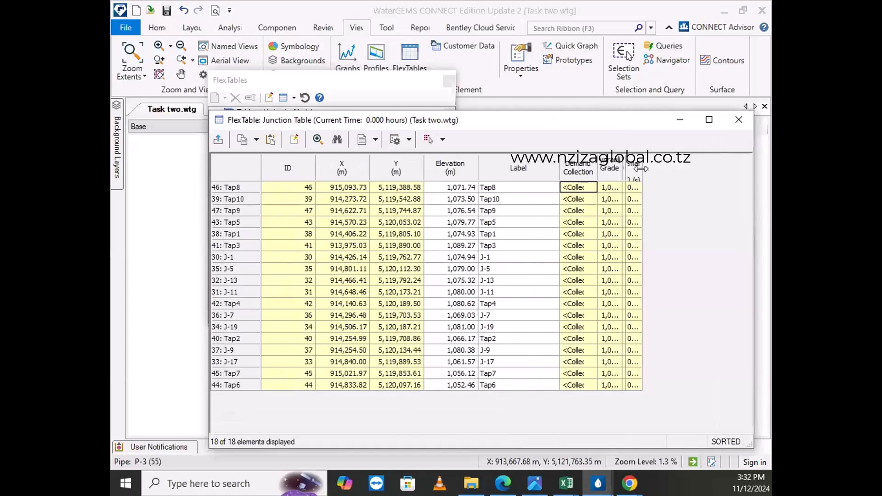
pyautogui.moveTo(686, 172); pyautogui.dragTo(698, 174)
pyautogui.moveTo(626, 171); pyautogui.dragTo(660, 176)
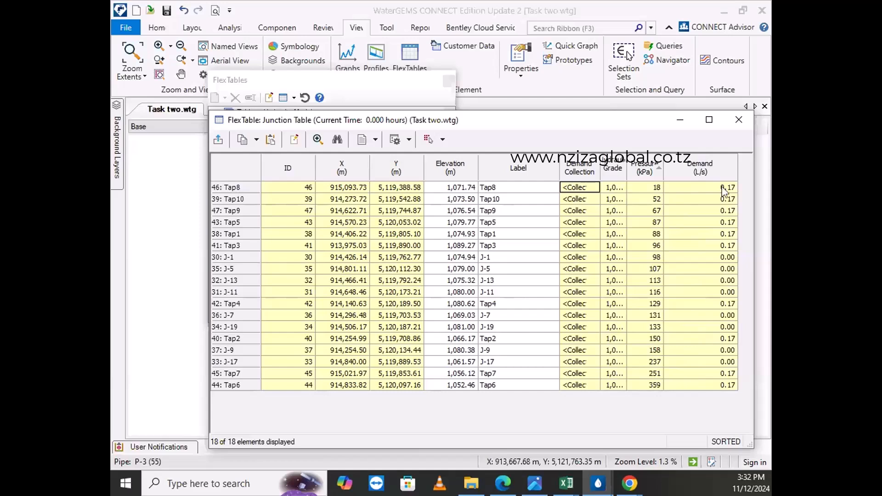
# - Show the statistics of the Demand column in the Junction Table and check its sum, minimum and mean
pyautogui.rightClick(683, 174)
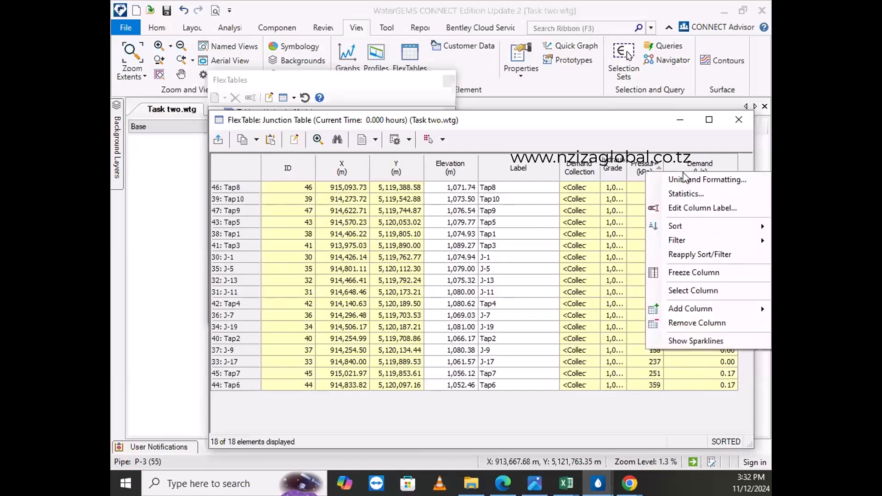
pyautogui.click(683, 194)
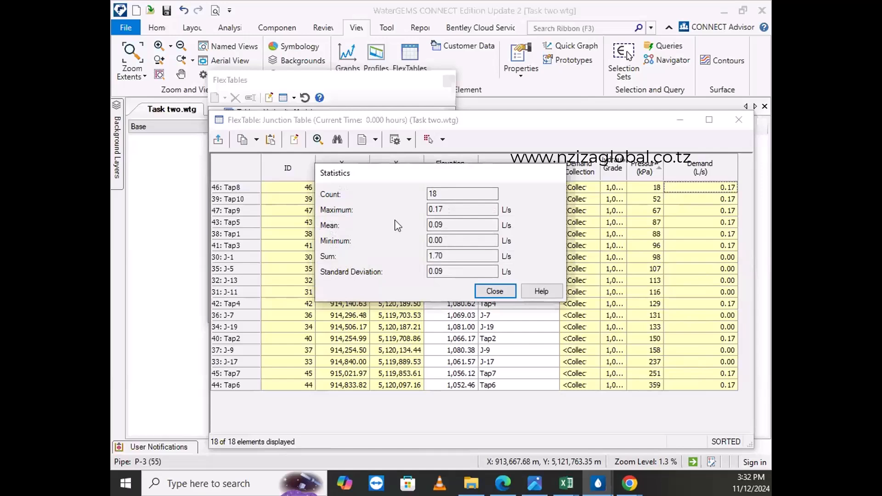
pyautogui.doubleClick(447, 256)
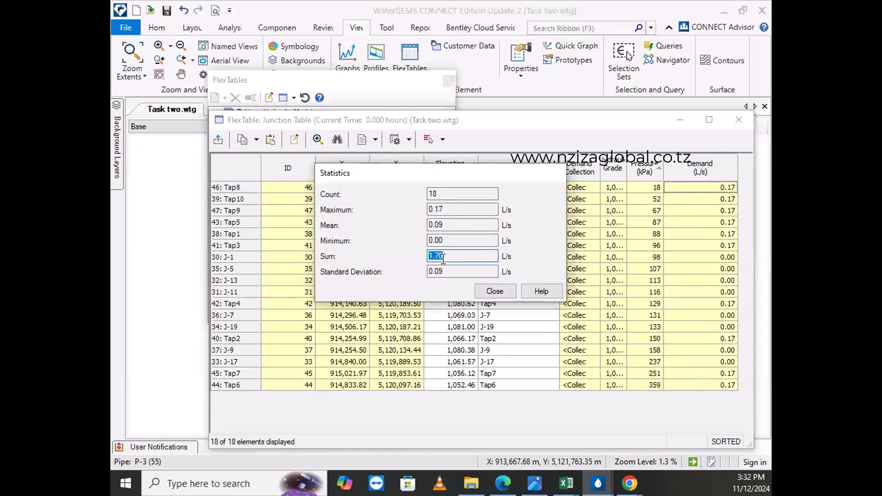
pyautogui.click(444, 256)
pyautogui.doubleClick(450, 256)
pyautogui.doubleClick(443, 241)
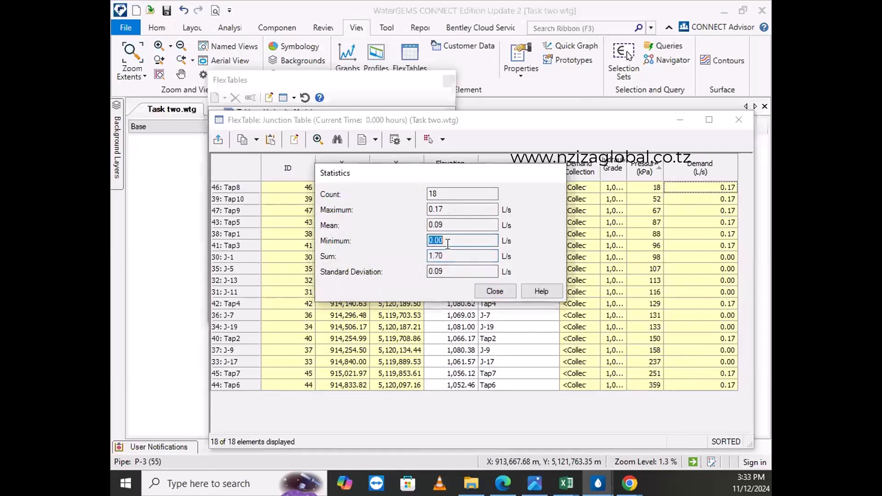
pyautogui.doubleClick(478, 225)
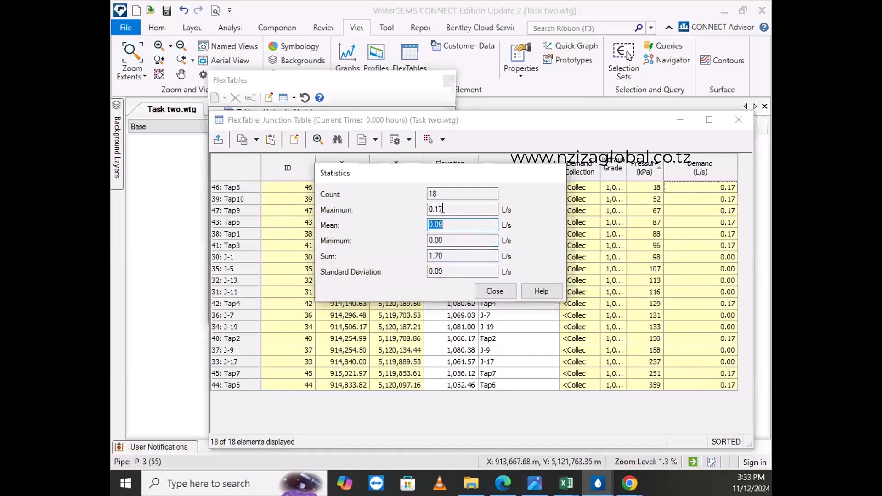
# - Check the maximum and sum in the Demand column statistics, and close the statistics of the Junction Table
pyautogui.doubleClick(443, 209)
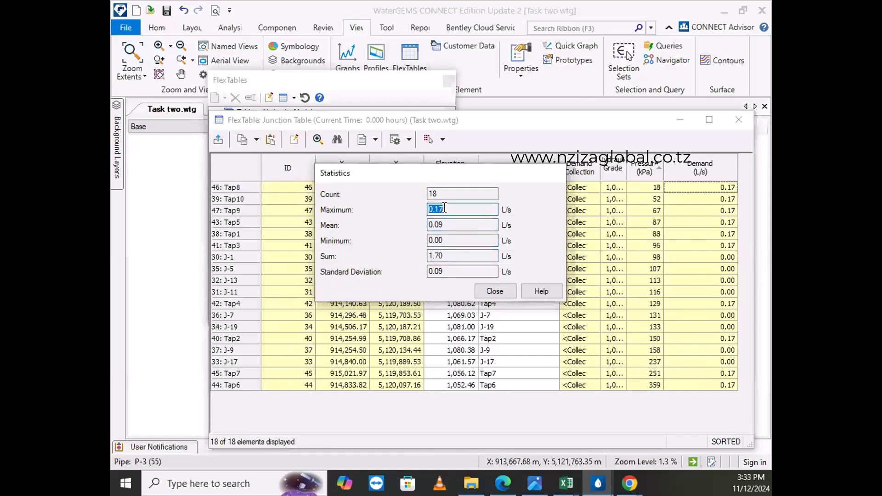
pyautogui.doubleClick(447, 257)
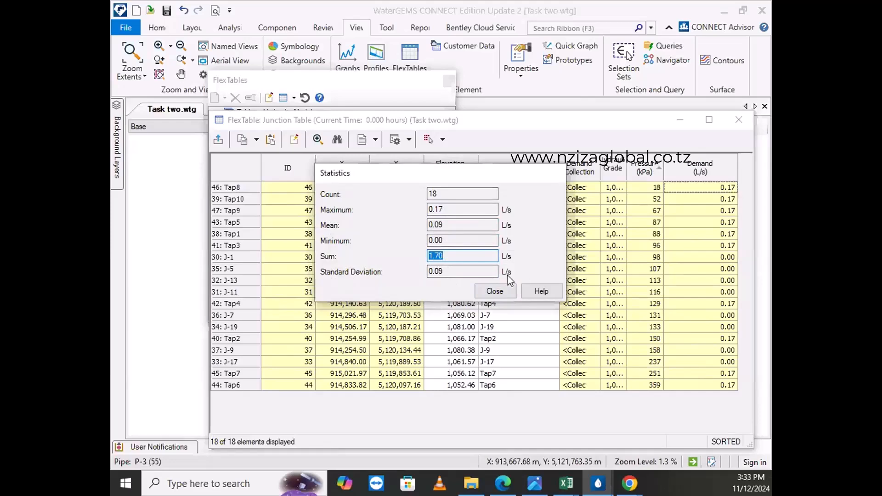
pyautogui.click(500, 295)
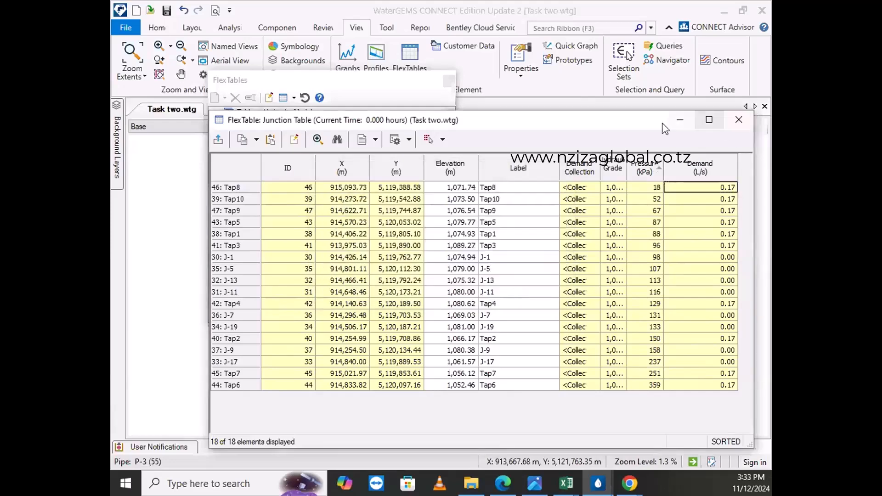
pyautogui.moveTo(608, 128); pyautogui.dragTo(562, 116)
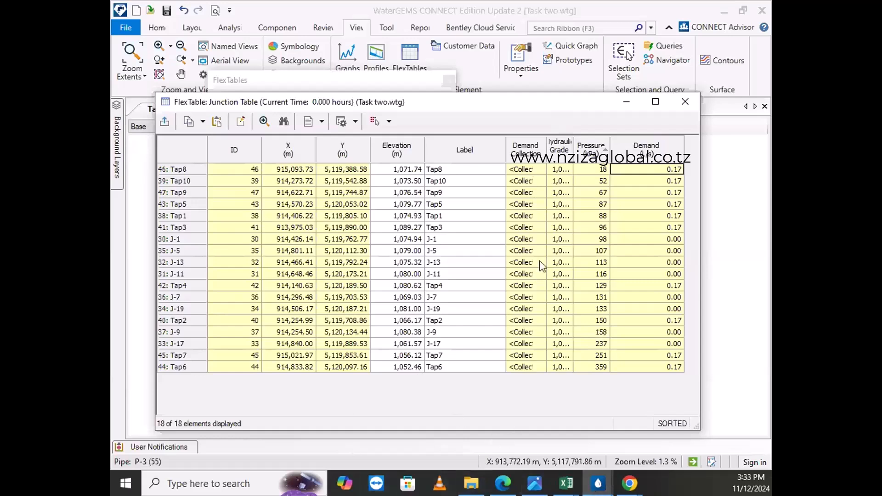
# - Switch to the Demand workbook in Excel, select the demand values B2:B11 to check their sum, and close the workbook window
pyautogui.click(568, 486)
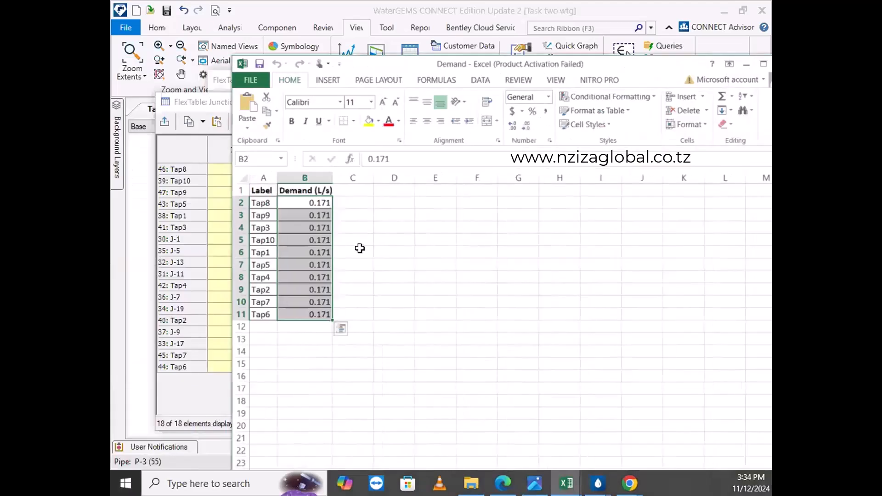
pyautogui.click(360, 248)
pyautogui.moveTo(326, 205); pyautogui.dragTo(306, 327)
pyautogui.click(462, 351)
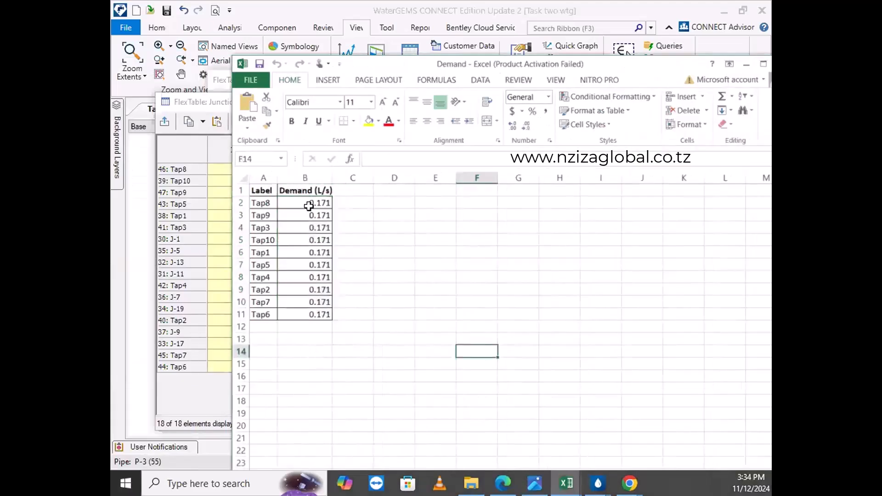
pyautogui.moveTo(310, 202); pyautogui.dragTo(310, 317)
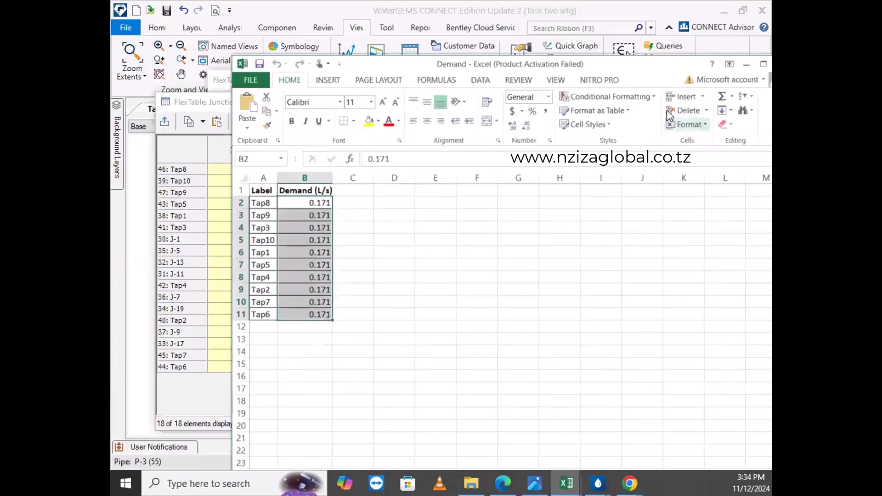
pyautogui.moveTo(612, 67); pyautogui.dragTo(556, 1)
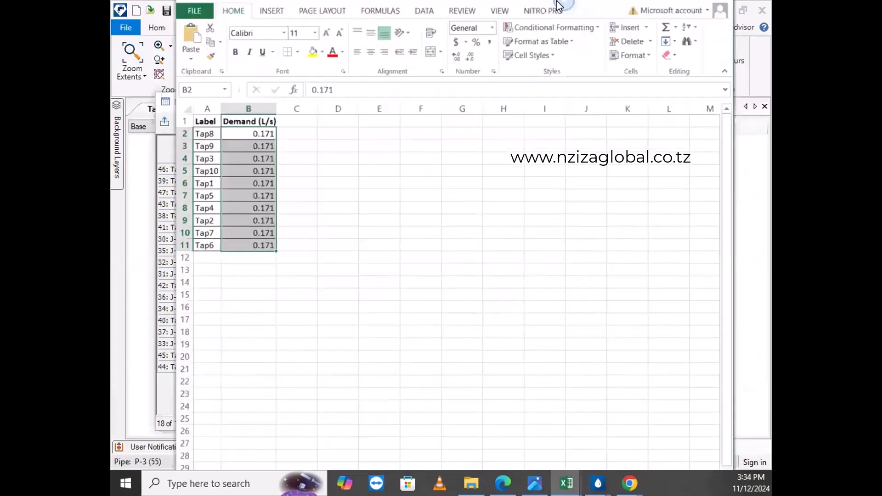
pyautogui.click(745, 7)
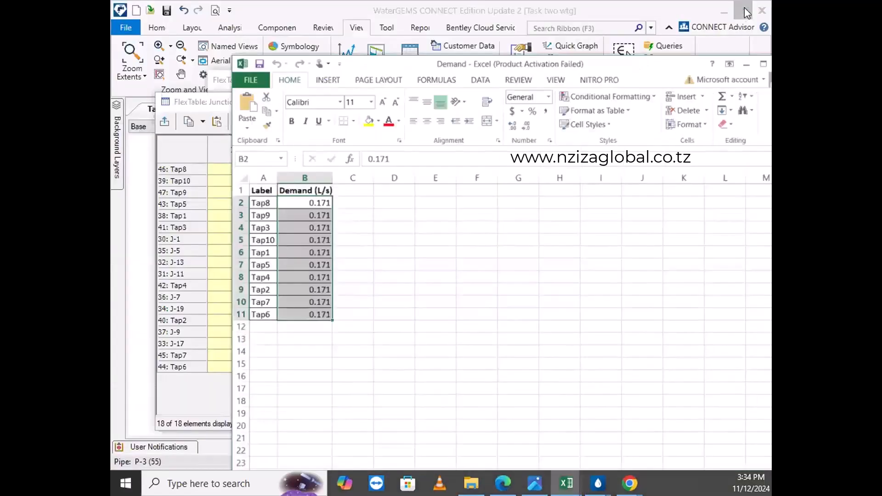
pyautogui.click(760, 64)
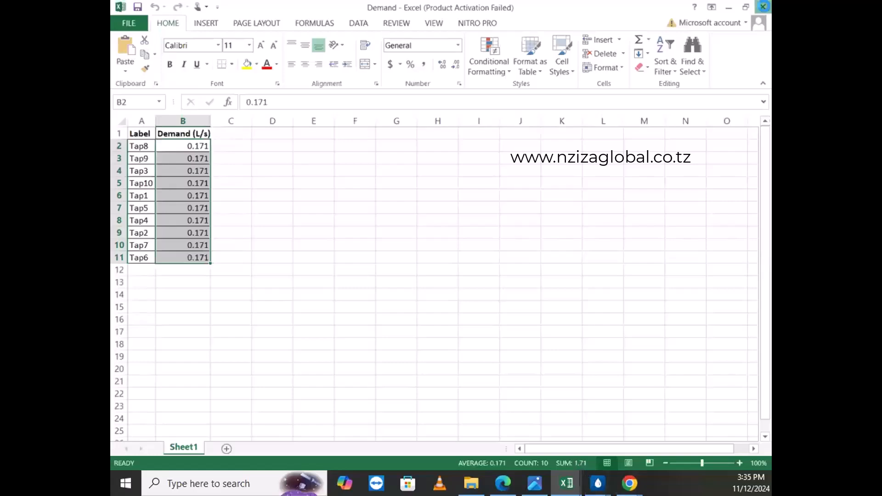
pyautogui.click(763, 6)
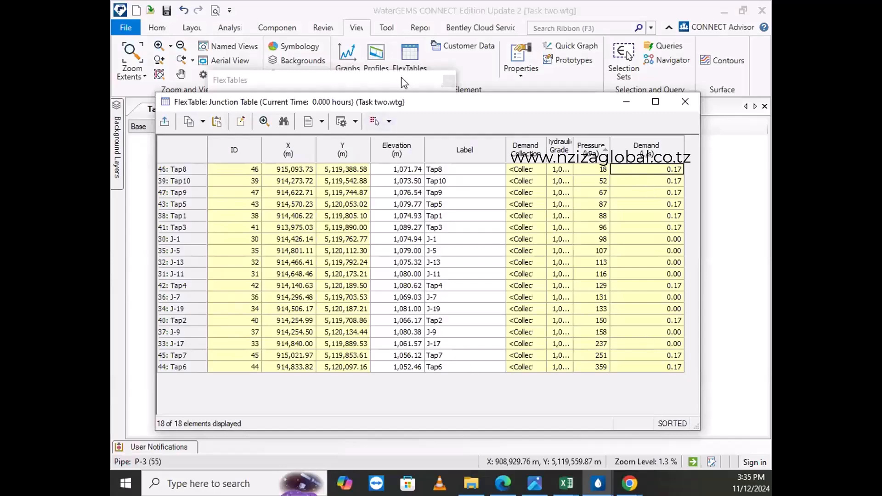
# - Close the Junction Table and inspect pipe P-1 and the tank beside Tap3 in the network drawing
pyautogui.moveTo(395, 105); pyautogui.dragTo(419, 91)
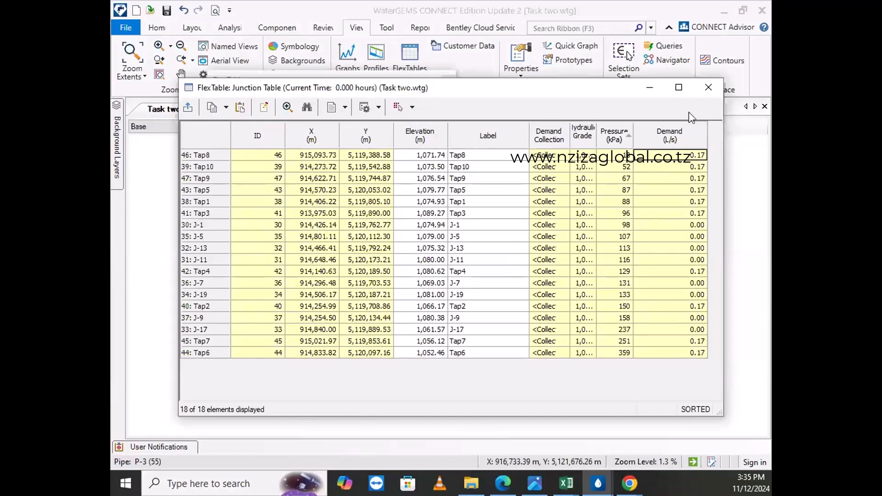
pyautogui.click(711, 85)
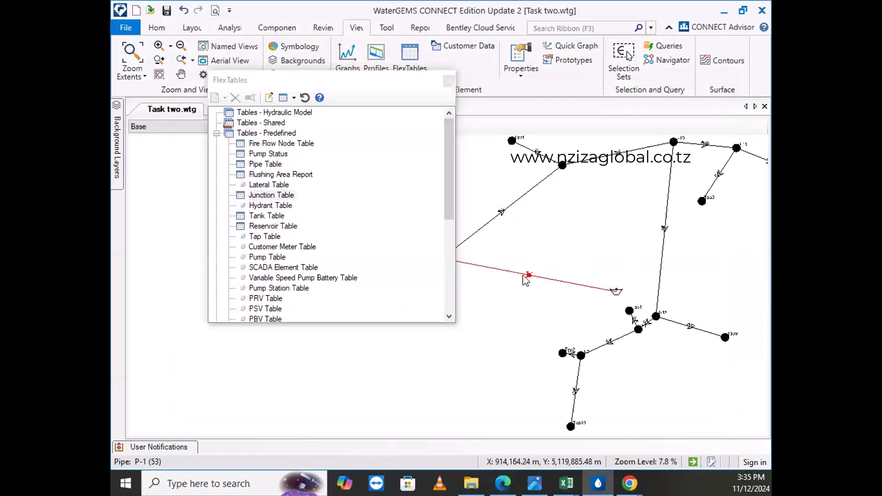
pyautogui.scroll(2, 564, 278)
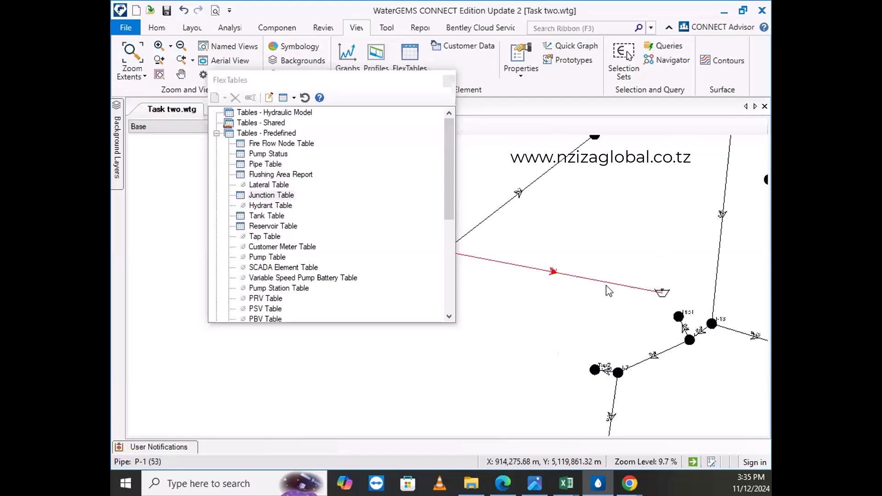
pyautogui.moveTo(607, 290); pyautogui.dragTo(618, 289)
pyautogui.scroll(-3, 488, 249)
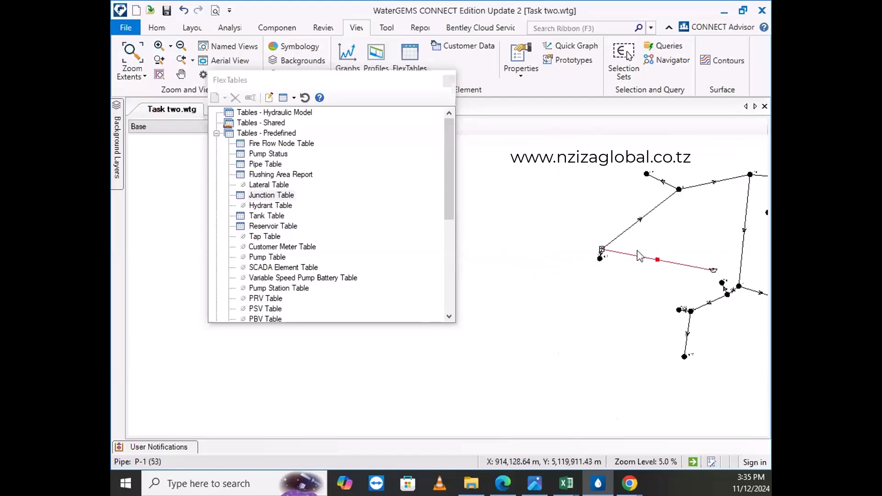
pyautogui.scroll(6, 607, 269)
pyautogui.scroll(1, 602, 204)
pyautogui.scroll(2, 602, 207)
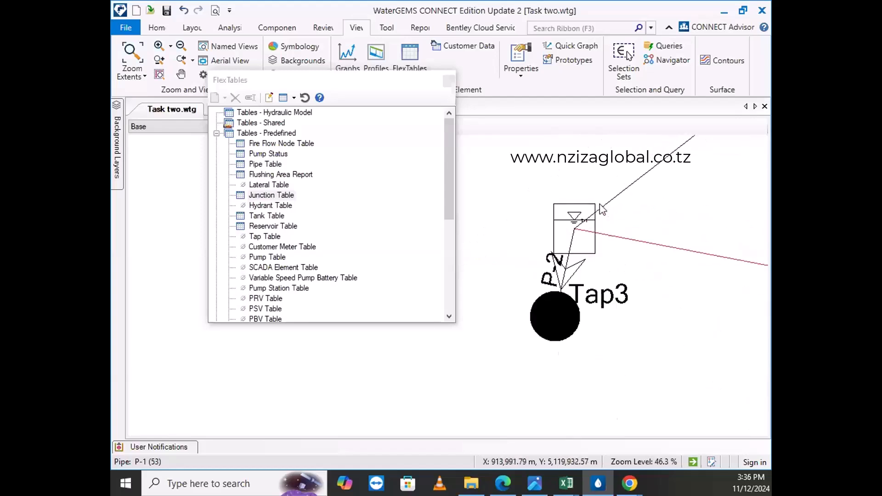
pyautogui.scroll(2, 603, 209)
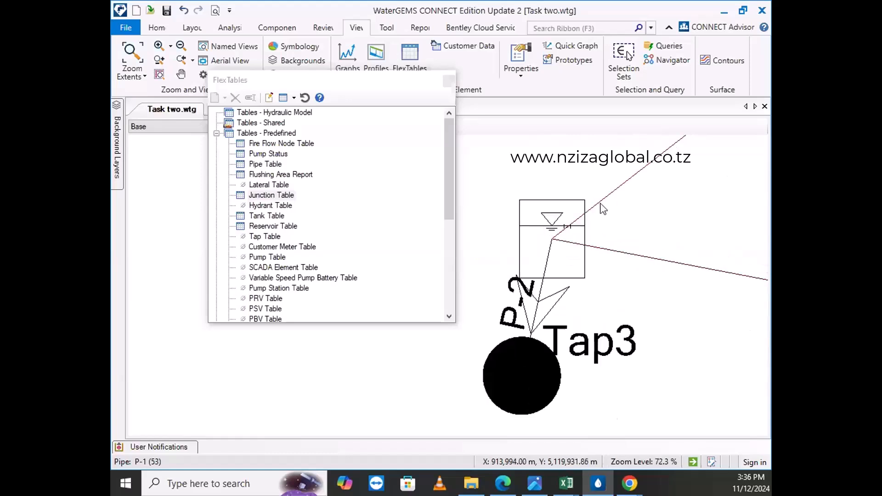
# - Open the properties of pipe P-3 and examine its physical data and its flow, velocity and headloss results
pyautogui.doubleClick(603, 209)
pyautogui.scroll(-6, 303, 342)
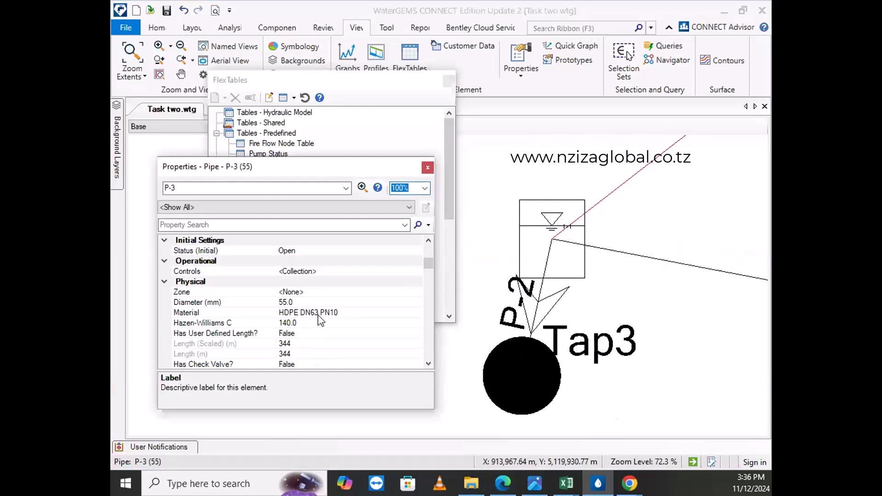
pyautogui.scroll(-7, 307, 326)
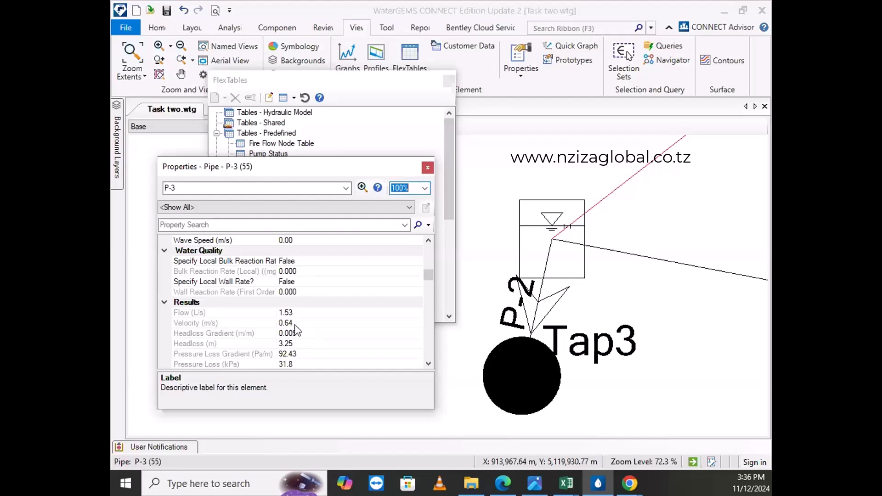
pyautogui.scroll(-10, 666, 211)
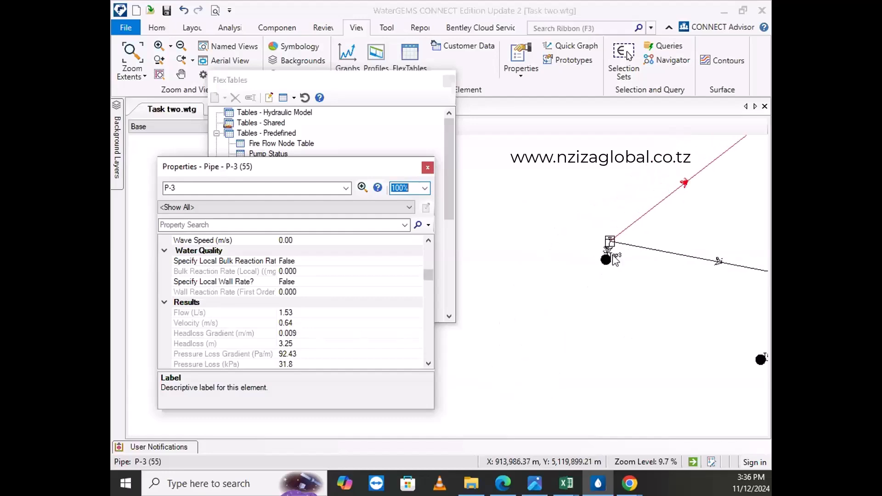
pyautogui.scroll(2, 665, 214)
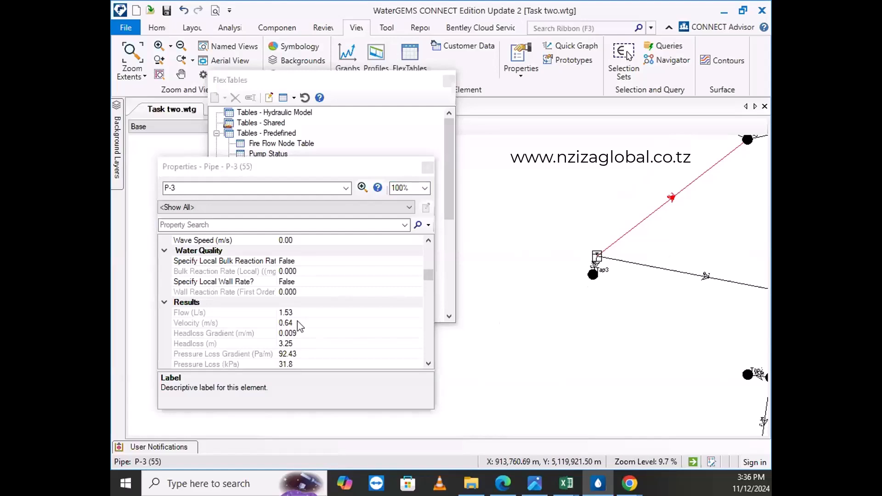
pyautogui.scroll(-4, 643, 275)
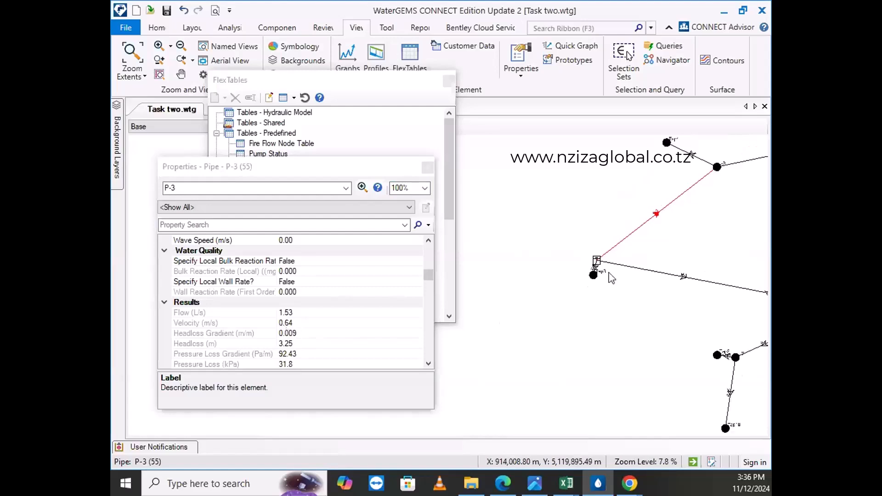
pyautogui.scroll(5, 665, 278)
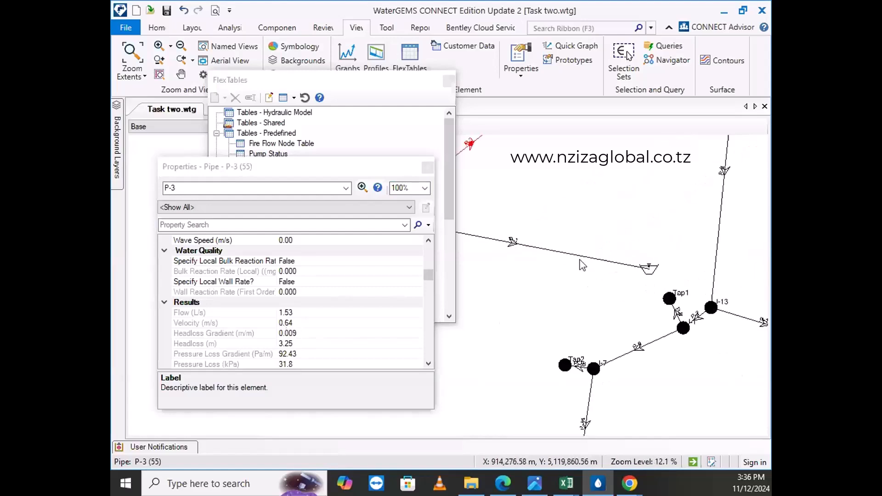
# - Select pipe P-1, close the properties, and open the Pipe Table for that pipe only to check its flow, velocity and headloss
pyautogui.click(581, 256)
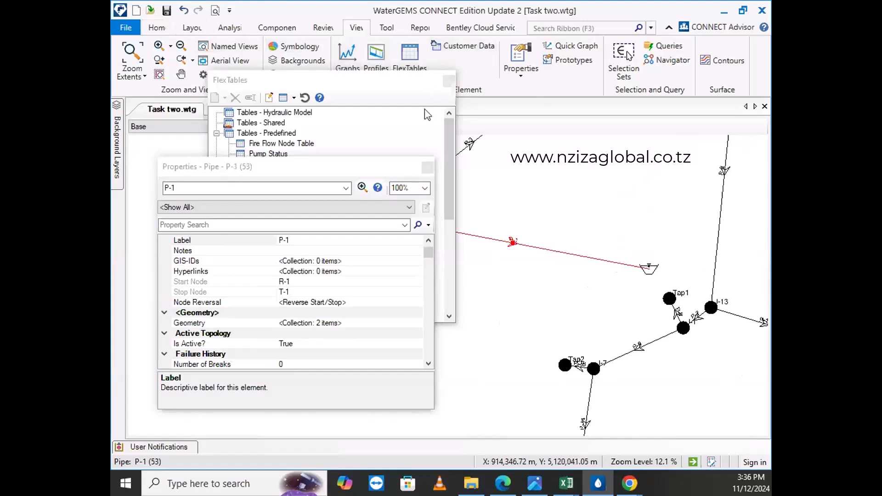
pyautogui.click(349, 170)
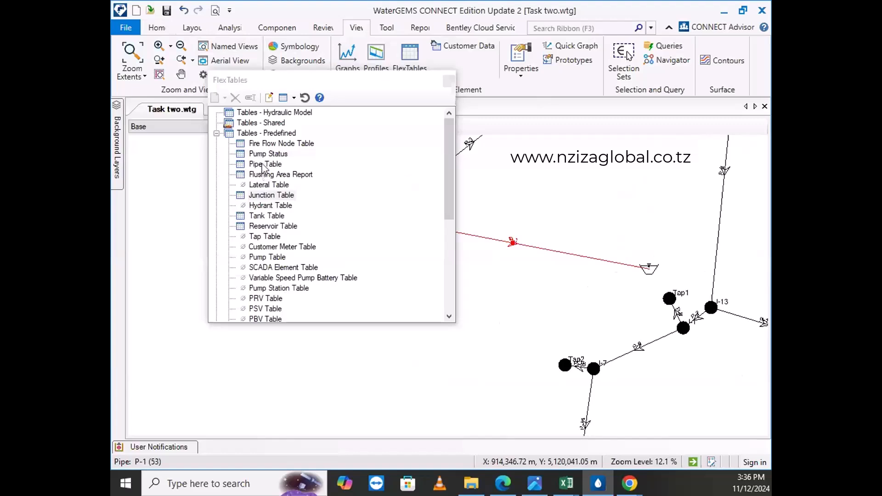
pyautogui.rightClick(266, 164)
pyautogui.click(293, 204)
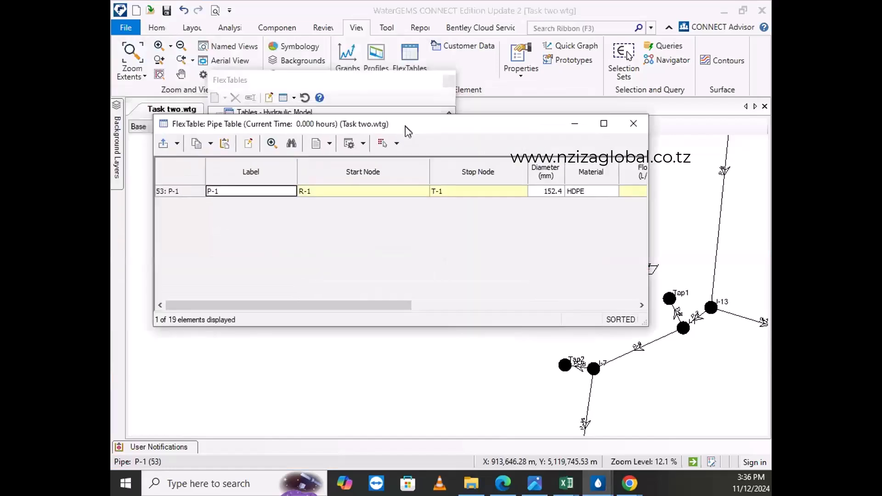
pyautogui.moveTo(408, 131); pyautogui.dragTo(415, 136)
pyautogui.moveTo(360, 311); pyautogui.dragTo(626, 315)
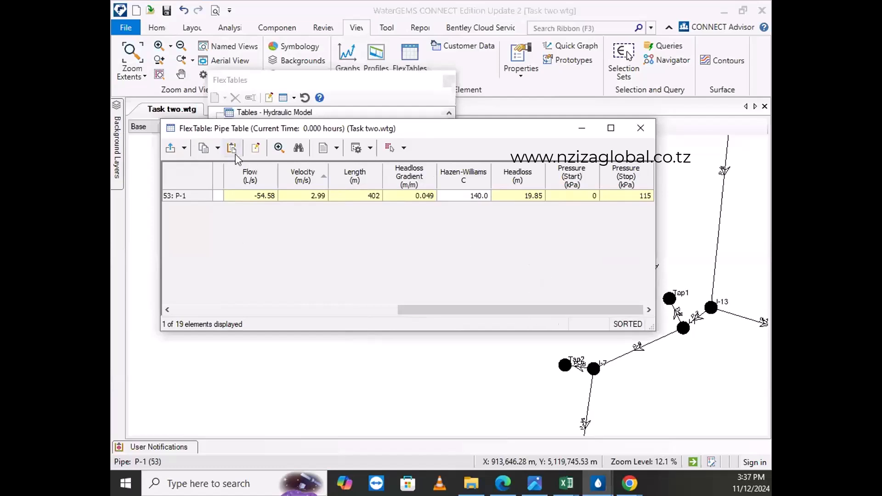
# - Examine the available columns in the Pipe Table's column setup, and close it without changes
pyautogui.click(256, 148)
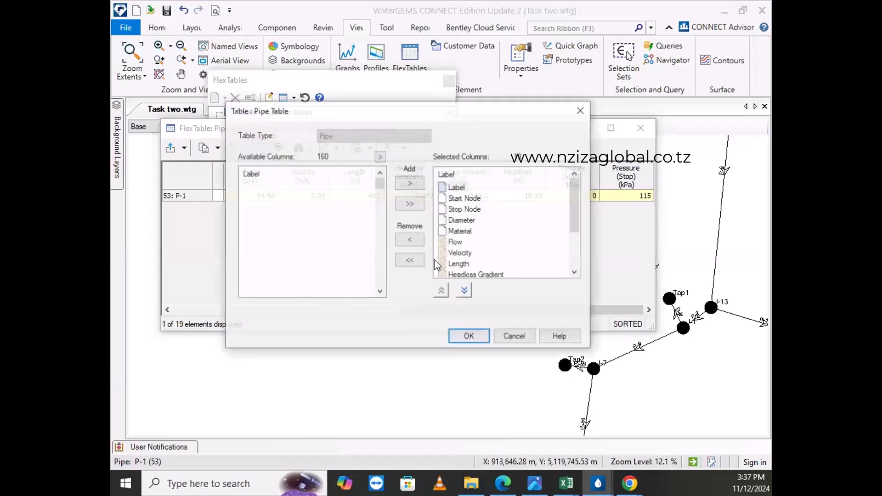
pyautogui.scroll(-3, 317, 260)
pyautogui.scroll(1, 317, 259)
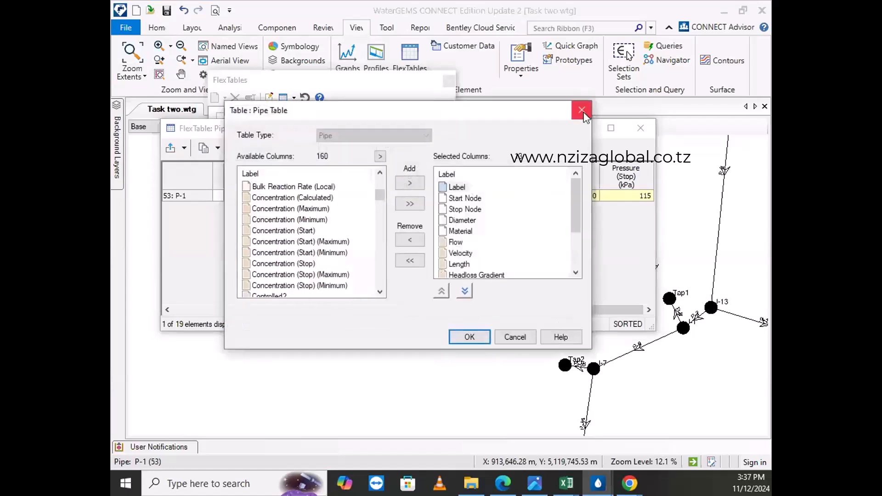
pyautogui.click(581, 110)
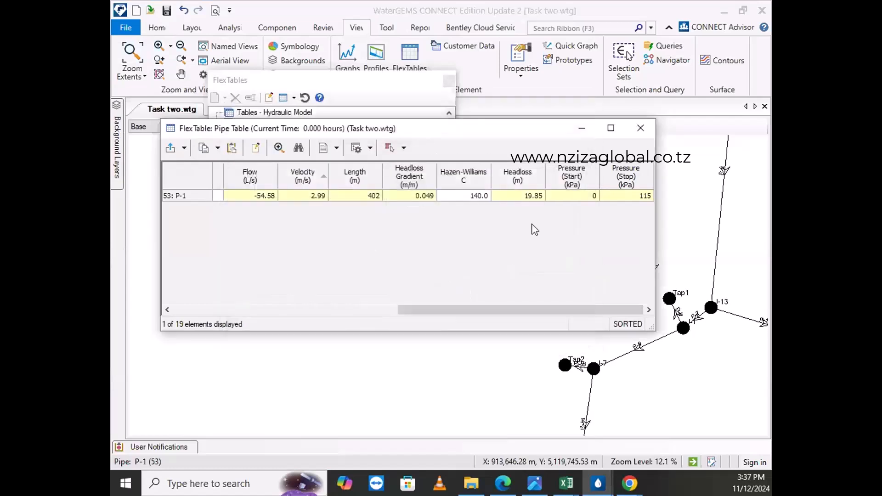
# - Check the length of pipe P-1 in the Pipe Table, and close the table
pyautogui.click(348, 199)
pyautogui.hotkey('alt', 'Tab')
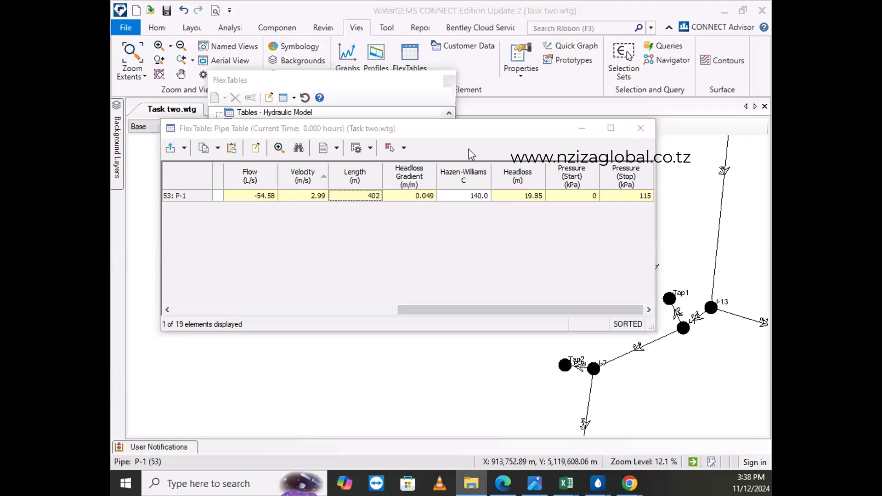
pyautogui.moveTo(435, 133); pyautogui.dragTo(487, 174)
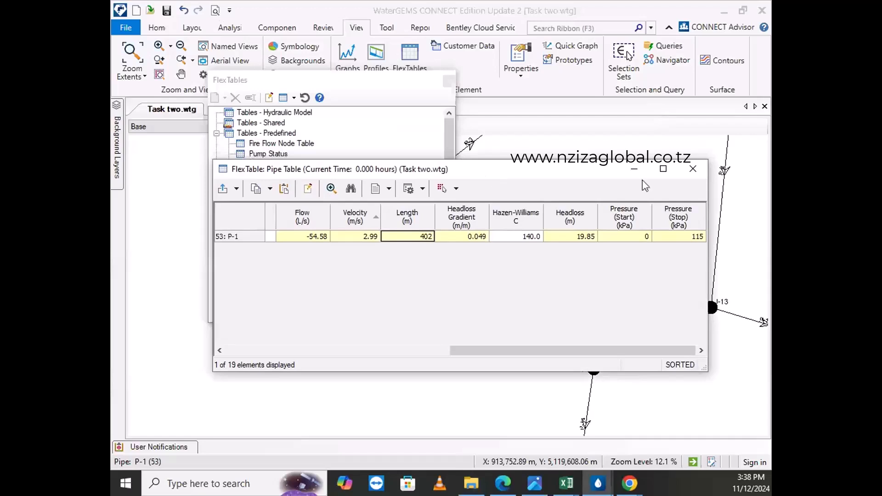
pyautogui.click(692, 169)
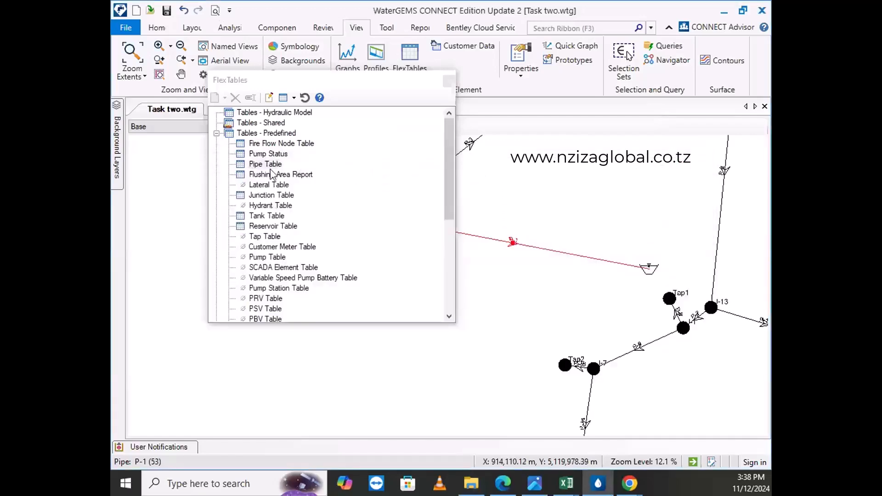
# - Open the Pipe Table for all pipes and check their flow, velocity, length and headloss gradient
pyautogui.scroll(-5, 594, 194)
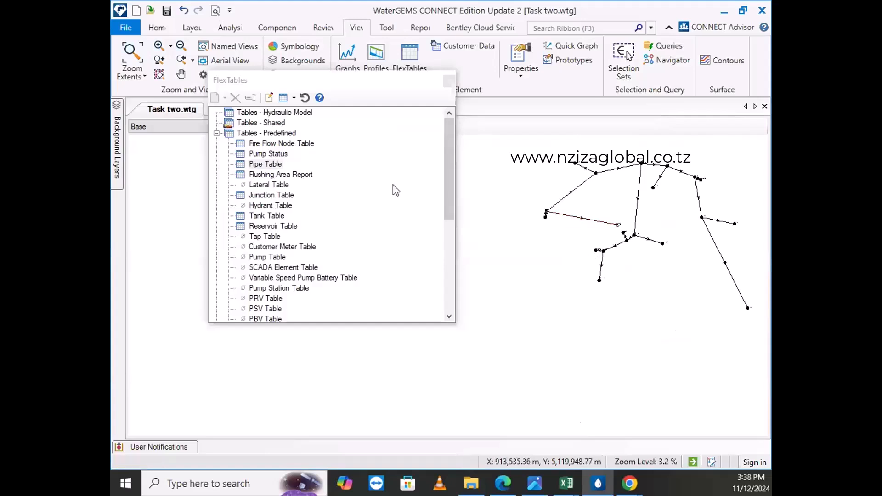
pyautogui.click(263, 196)
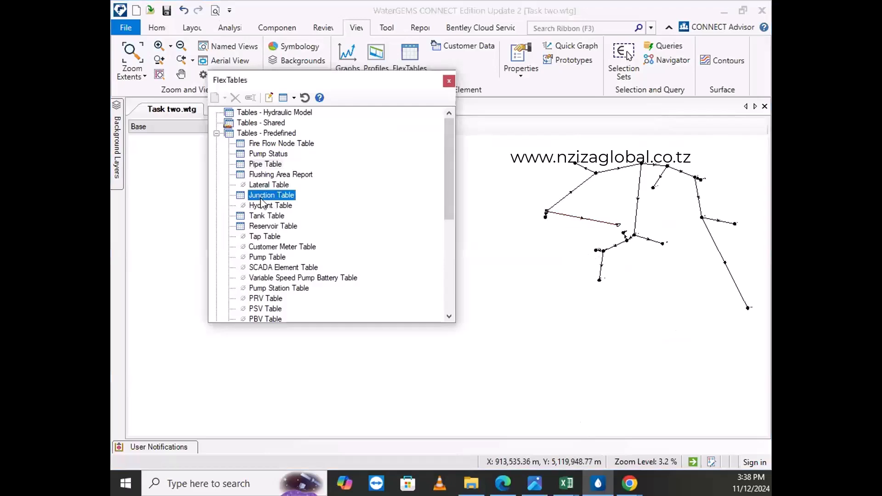
pyautogui.rightClick(260, 165)
pyautogui.click(290, 172)
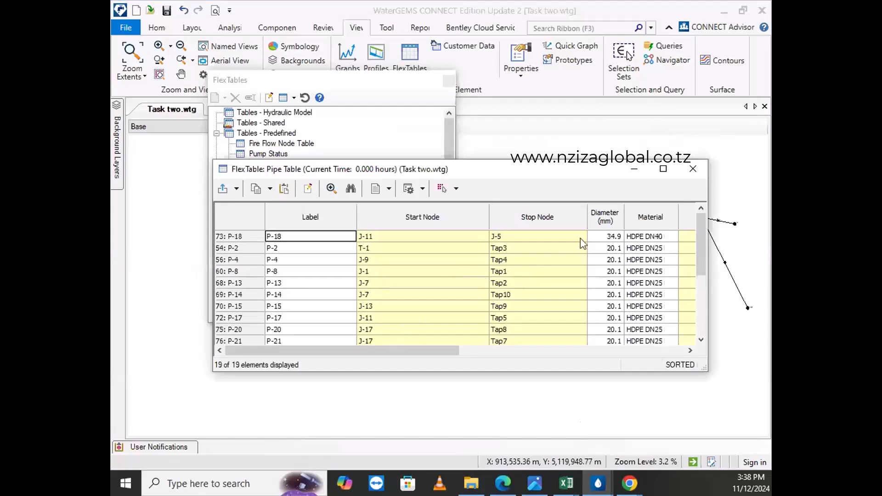
pyautogui.click(600, 237)
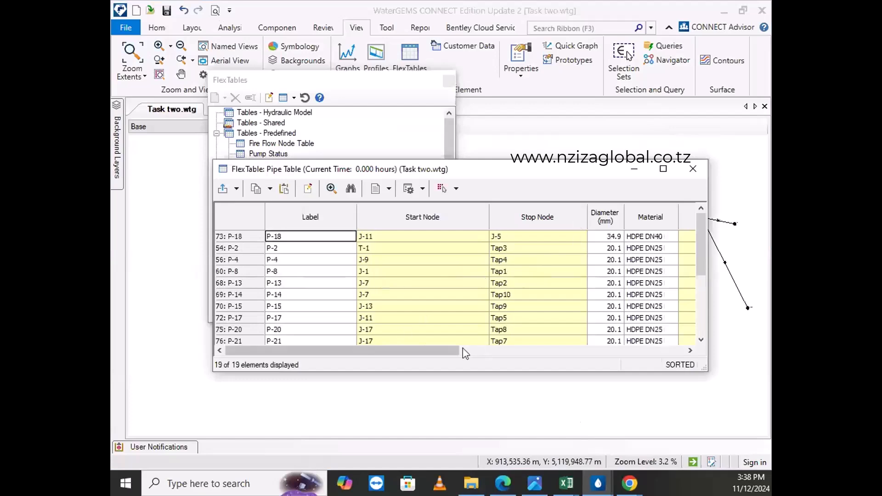
pyautogui.moveTo(415, 351); pyautogui.dragTo(428, 354)
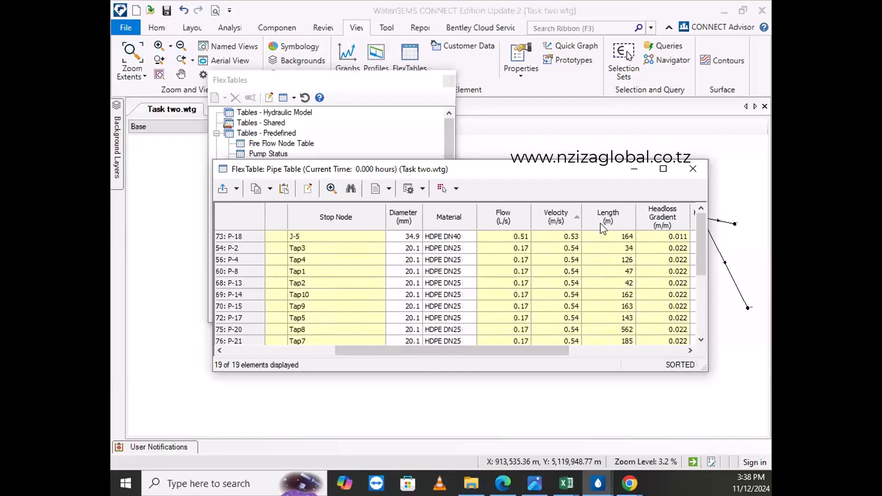
# - Examine the available columns in the Pipe Table's column setup, and close both it and the table without changes
pyautogui.click(307, 188)
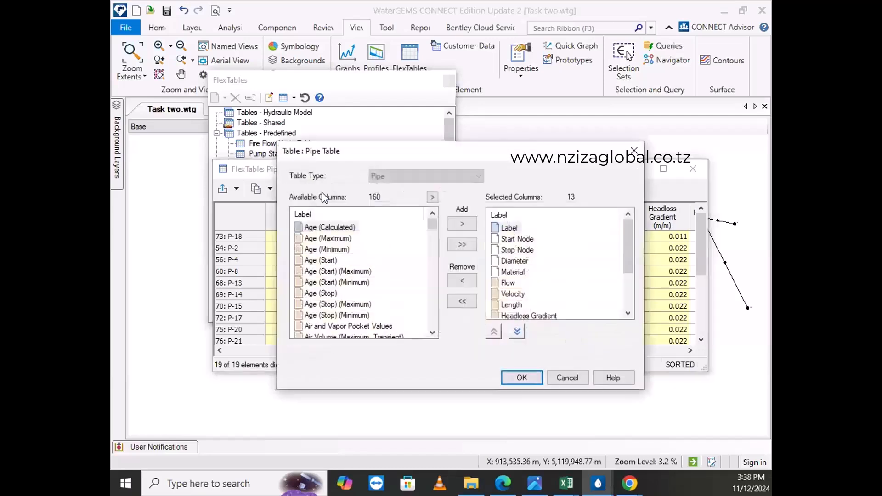
pyautogui.scroll(-7, 404, 243)
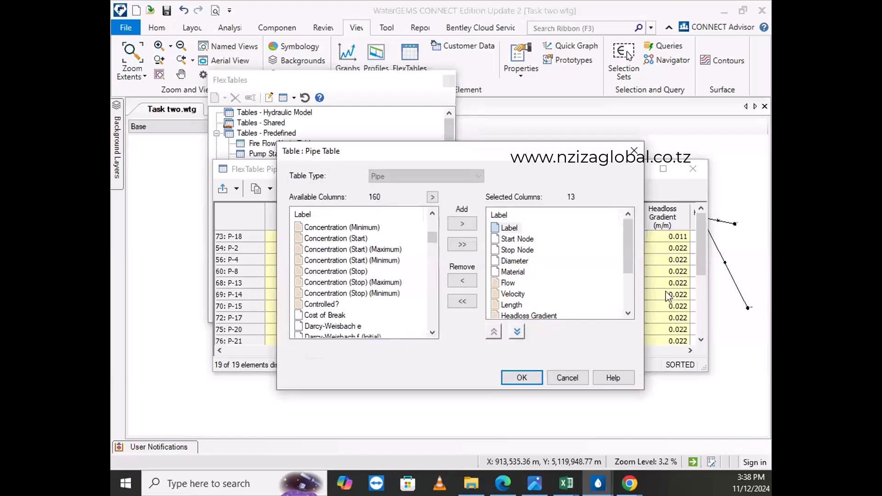
pyautogui.click(634, 151)
pyautogui.click(692, 169)
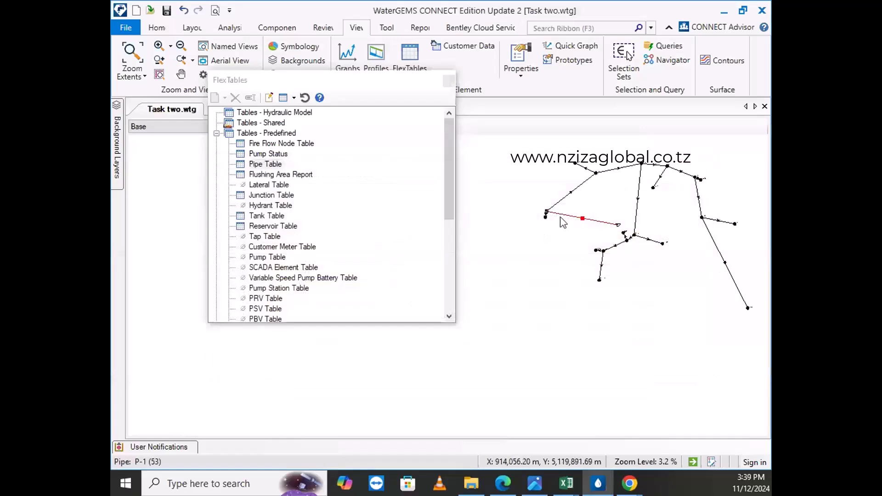
# - Open the Pipe Table on the selected pipe P-1 only, check its flow, velocity, length and headloss, and close it
pyautogui.click(259, 166)
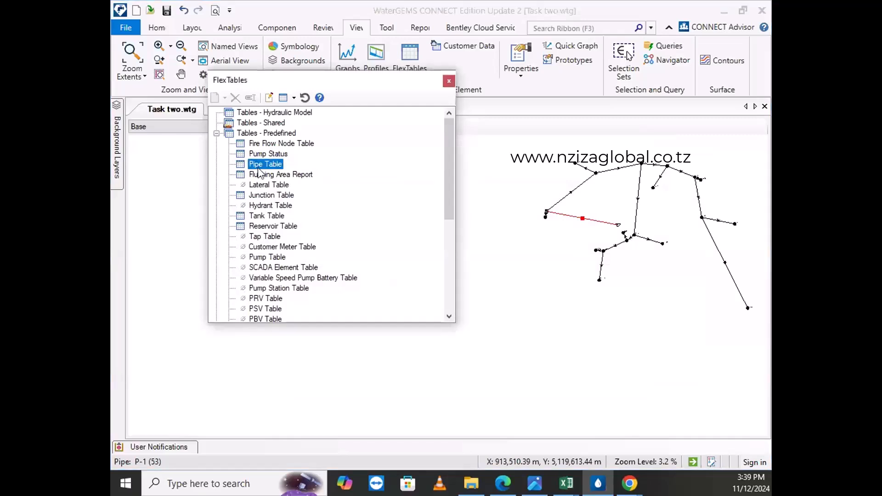
pyautogui.rightClick(258, 169)
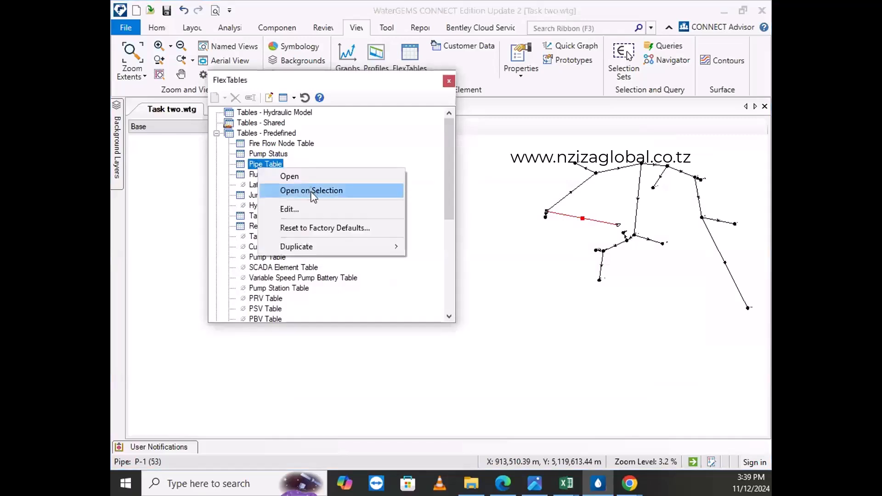
pyautogui.click(314, 193)
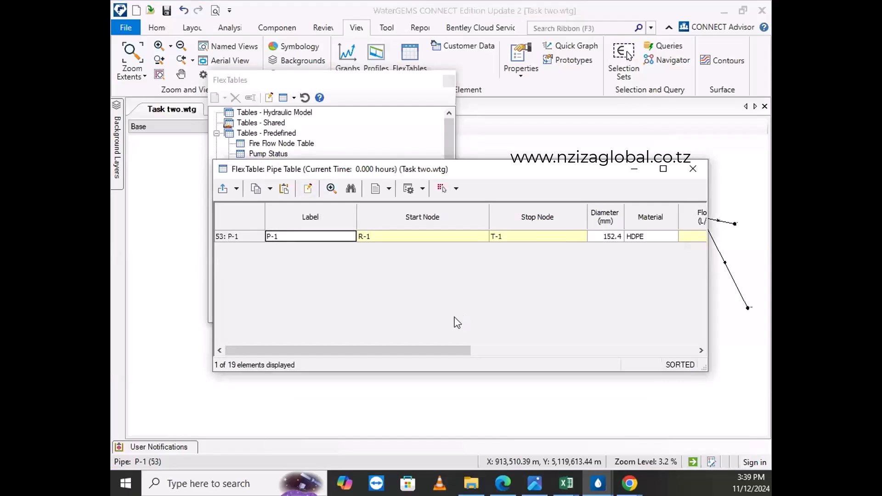
pyautogui.moveTo(379, 352); pyautogui.dragTo(592, 353)
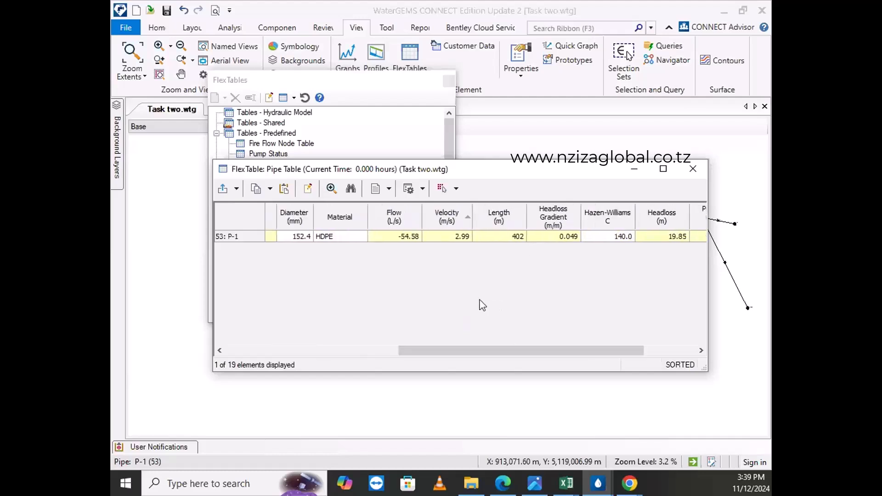
pyautogui.click(408, 237)
pyautogui.click(692, 169)
# - Switch to the Water pump characteristics workbook in Excel
pyautogui.scroll(5, 584, 218)
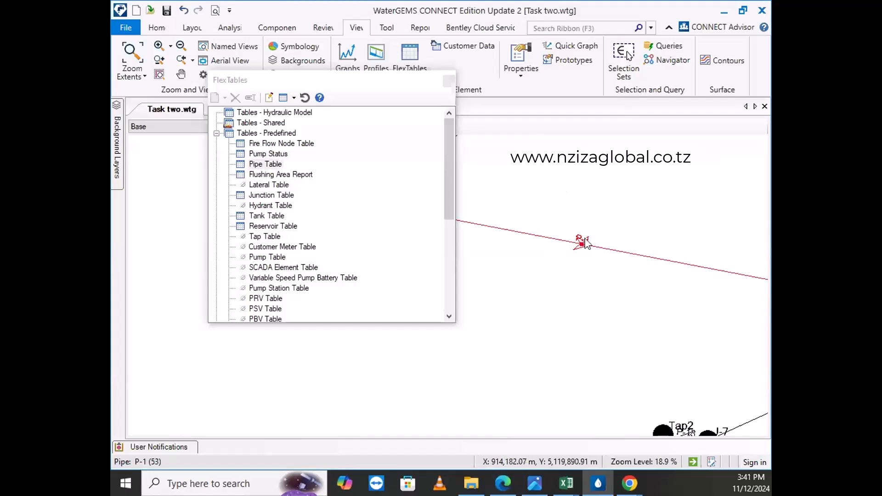
pyautogui.scroll(-5, 522, 262)
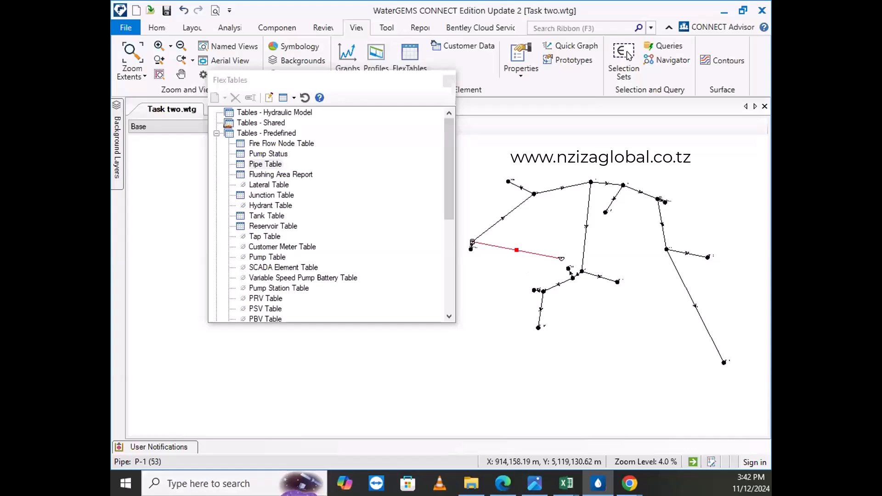
pyautogui.click(627, 51)
pyautogui.hotkey('alt', 'Tab')
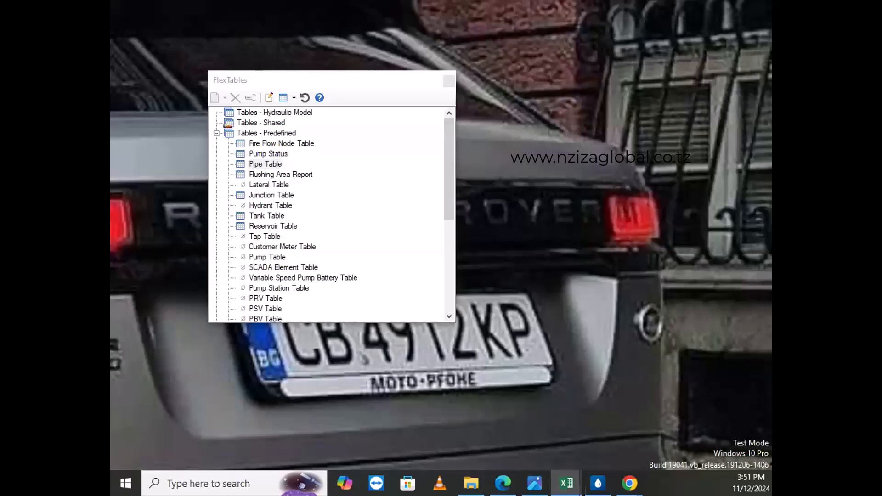
pyautogui.moveTo(110, 60); pyautogui.dragTo(430, 22)
pyautogui.click(678, 16)
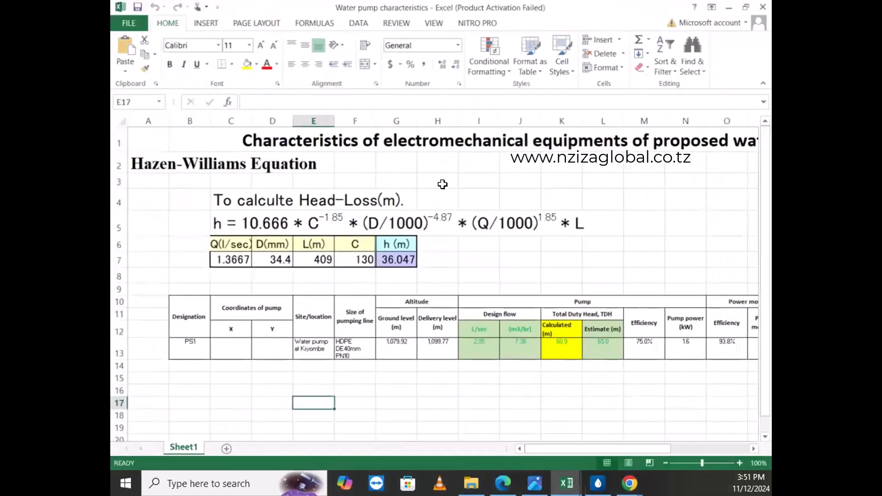
# - Examine pump PS1's designation, coordinates, site and pumping-line size in the pump characteristics table
pyautogui.click(429, 255)
pyautogui.moveTo(557, 451); pyautogui.dragTo(531, 447)
pyautogui.click(208, 353)
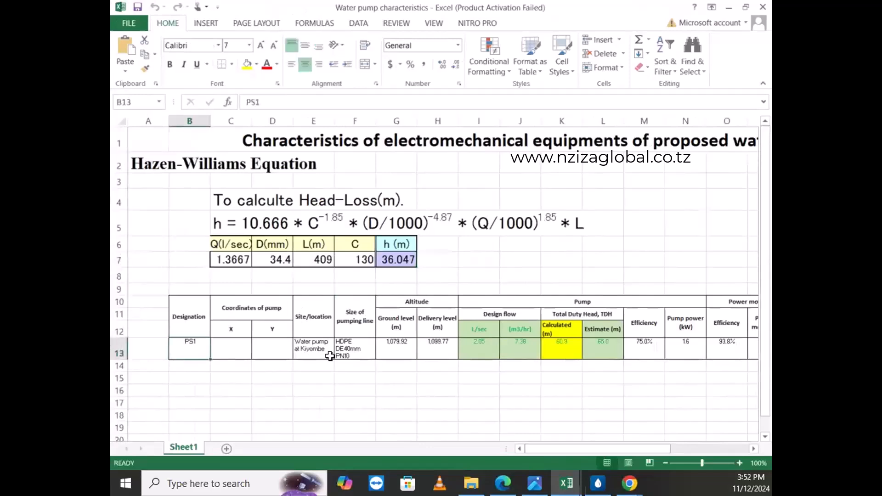
pyautogui.click(244, 344)
pyautogui.click(276, 351)
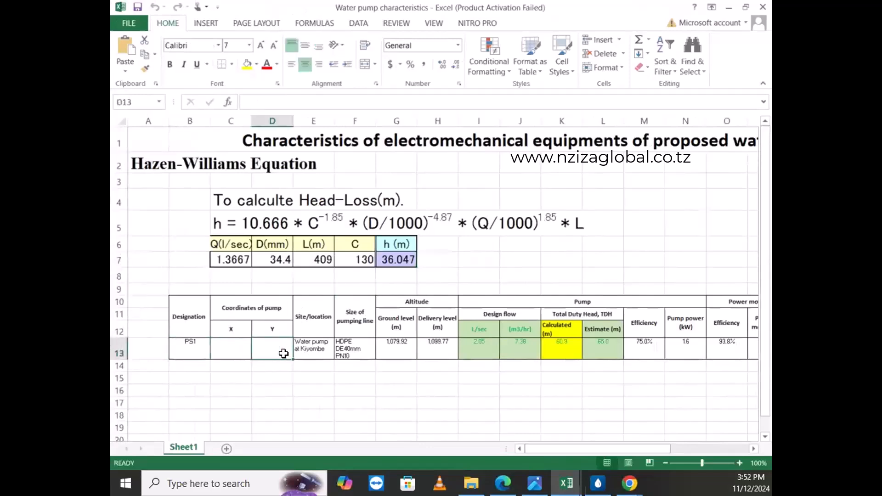
pyautogui.click(326, 357)
pyautogui.click(348, 351)
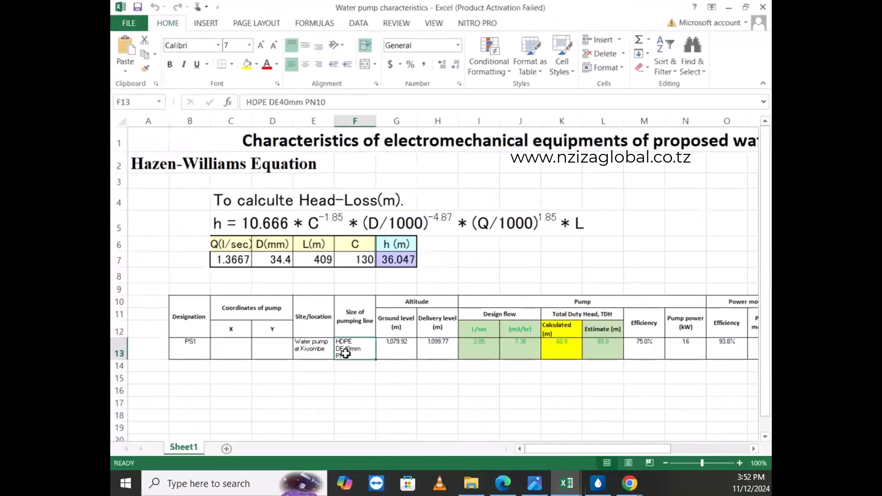
# - Examine the flow input of the Hazen-Williams head-loss calculation and the PS1 row of the pump table
pyautogui.click(228, 255)
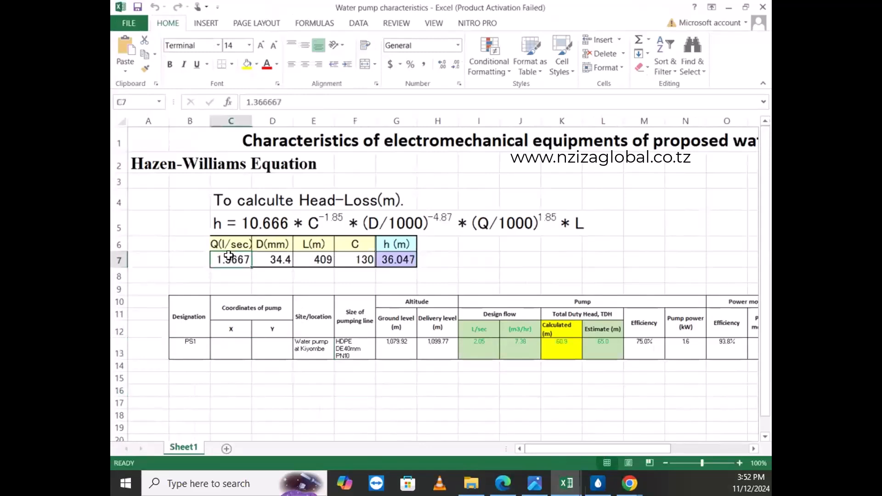
pyautogui.click(237, 278)
pyautogui.click(228, 256)
pyautogui.hotkey('alt', 'Tab')
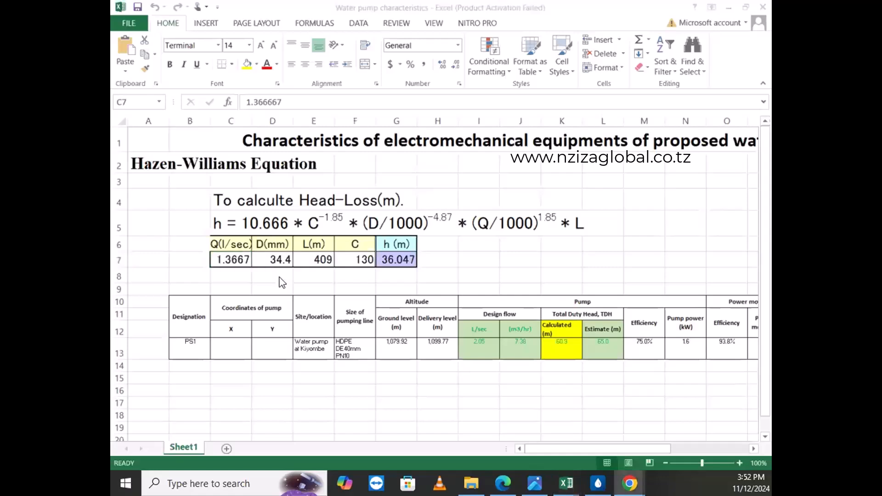
pyautogui.click(227, 265)
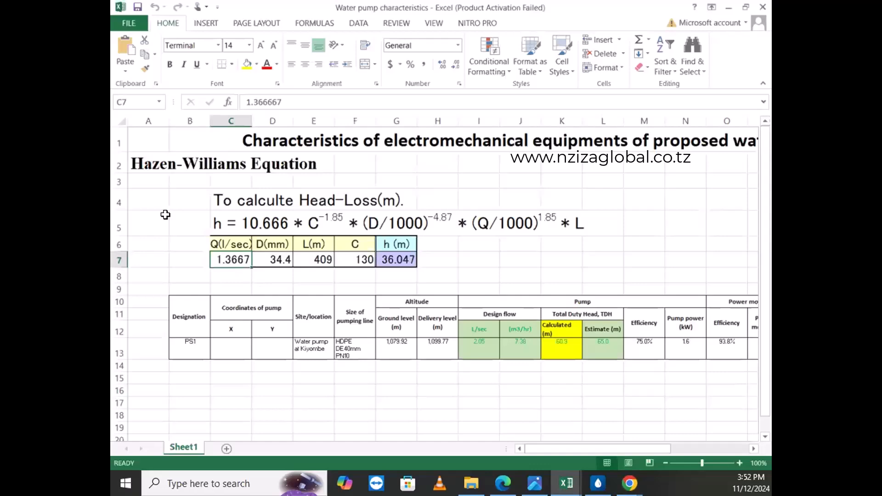
pyautogui.click(197, 341)
pyautogui.scroll(-1, 179, 321)
pyautogui.scroll(1, 216, 312)
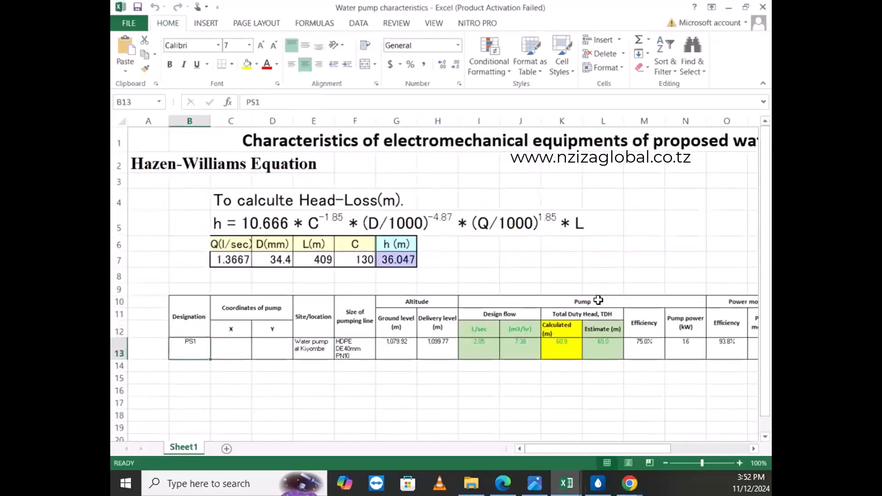
pyautogui.moveTo(535, 449); pyautogui.dragTo(444, 418)
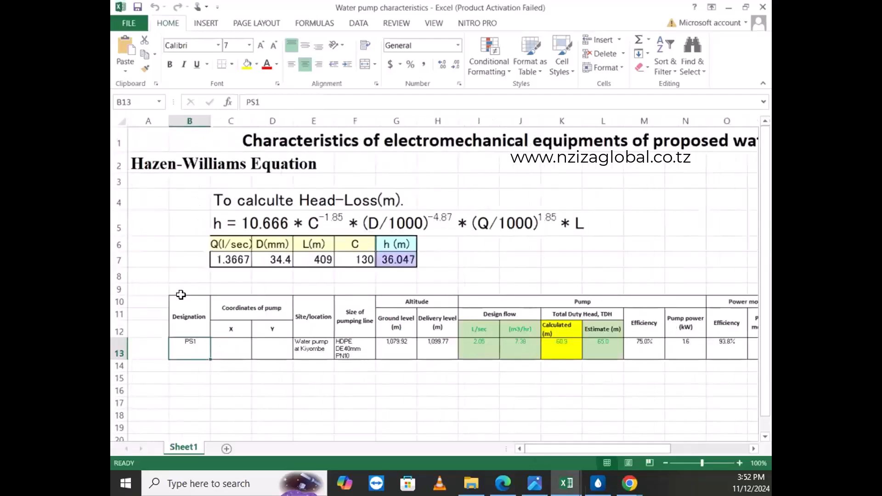
pyautogui.click(171, 245)
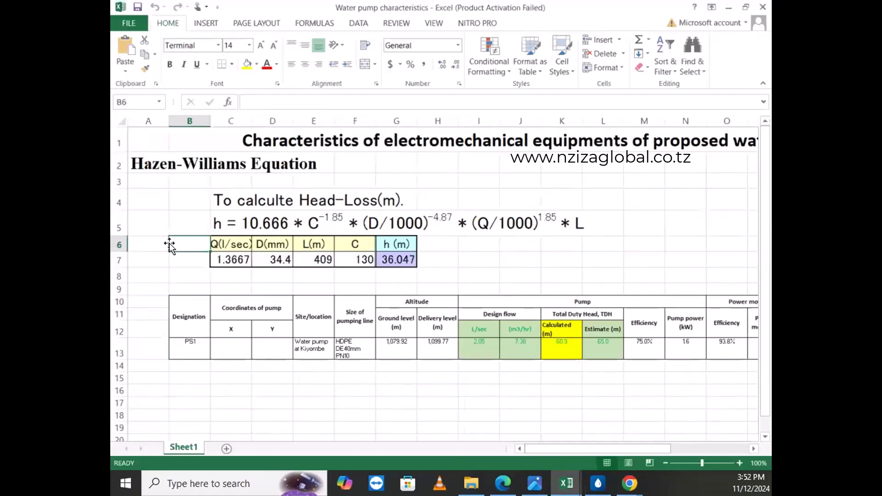
pyautogui.click(187, 289)
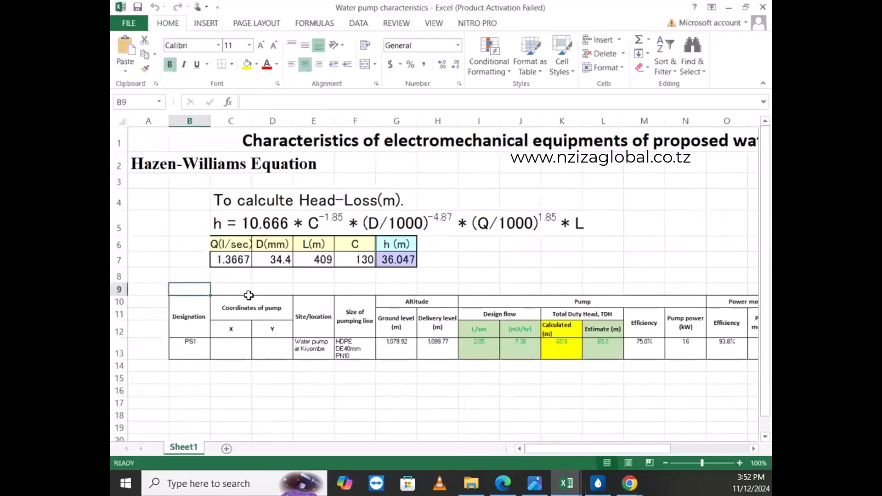
# - Set the flow Q to 1.7 L/sec and the diameter D to 55 mm in the Hazen-Williams head-loss calculation
pyautogui.click(227, 263)
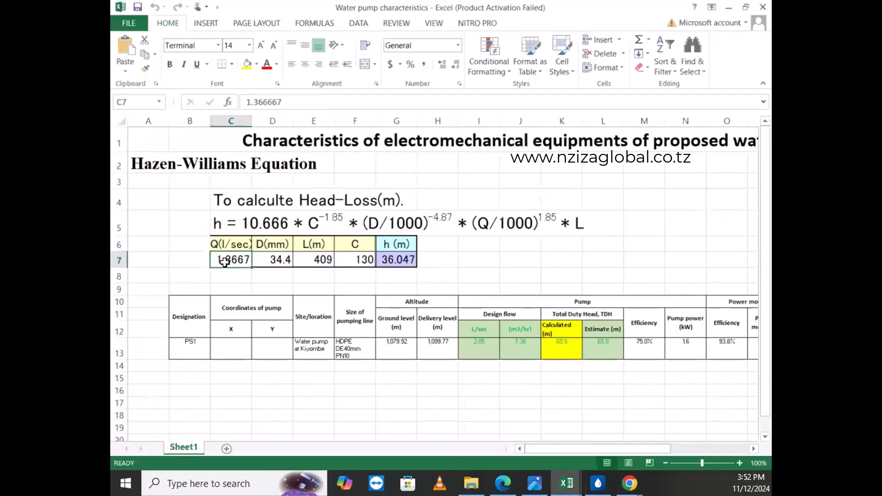
pyautogui.write('1.7')
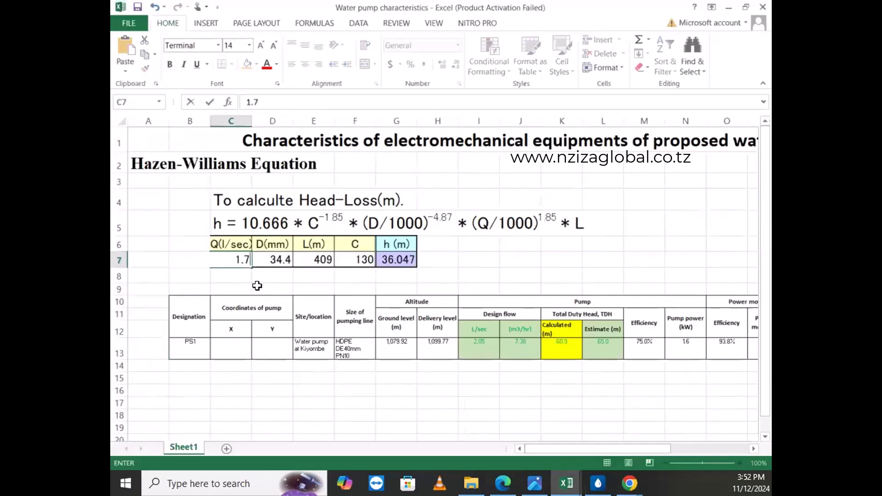
pyautogui.click(267, 256)
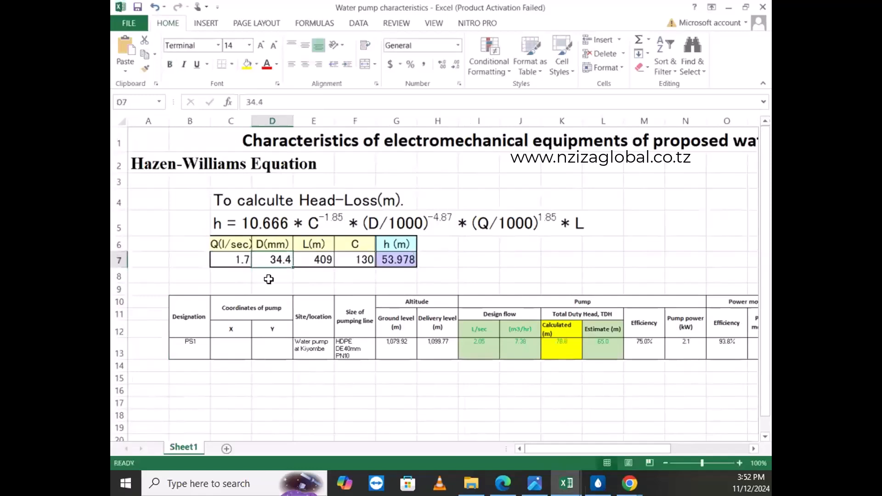
pyautogui.write('55')
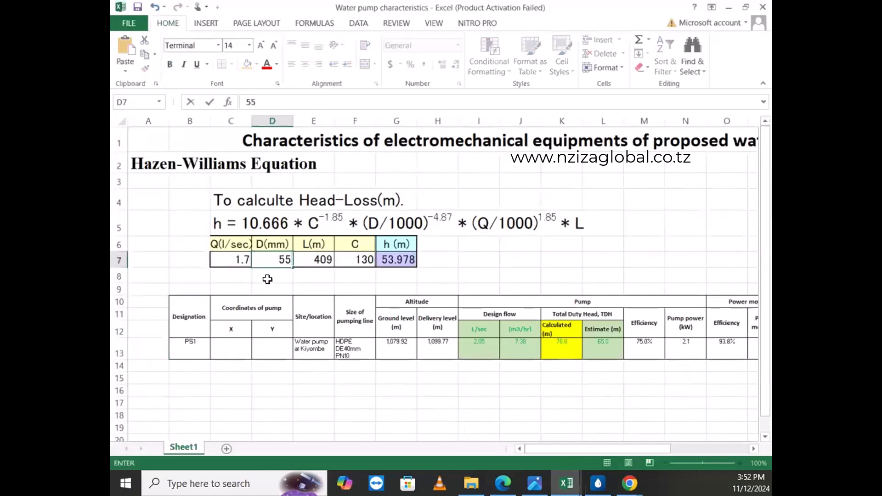
pyautogui.click(271, 287)
pyautogui.click(321, 259)
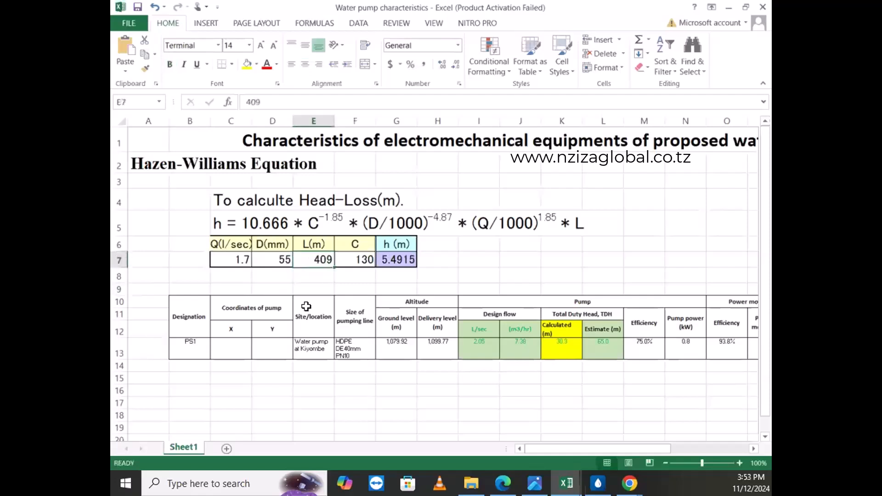
pyautogui.write('2')
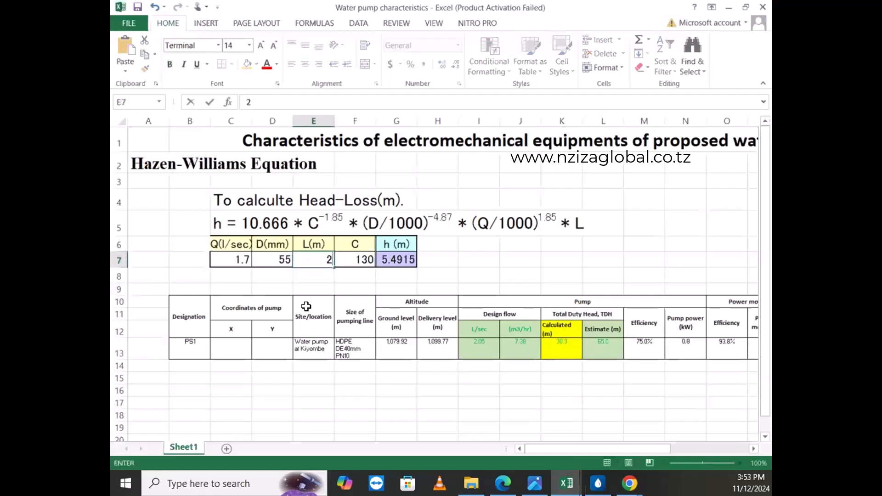
pyautogui.write('02')
pyautogui.press('Return')
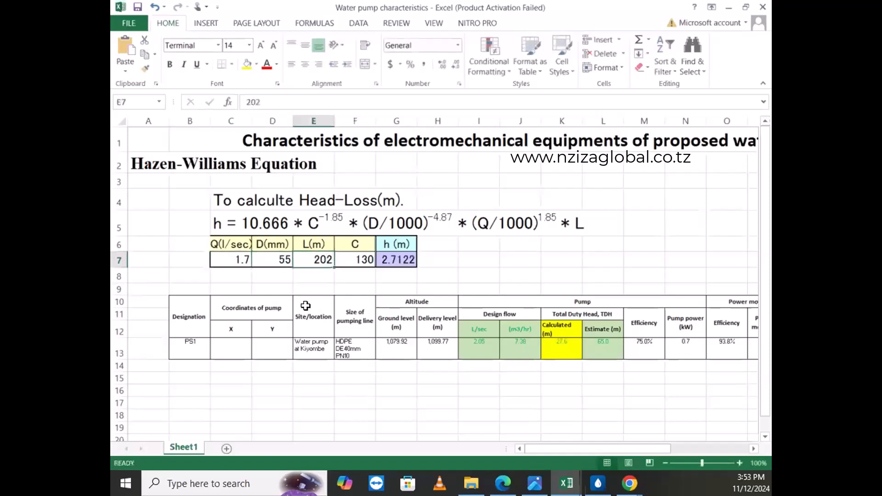
# - Set the pipe length L to 402 m in the Hazen-Williams head-loss calculation
pyautogui.write('40')
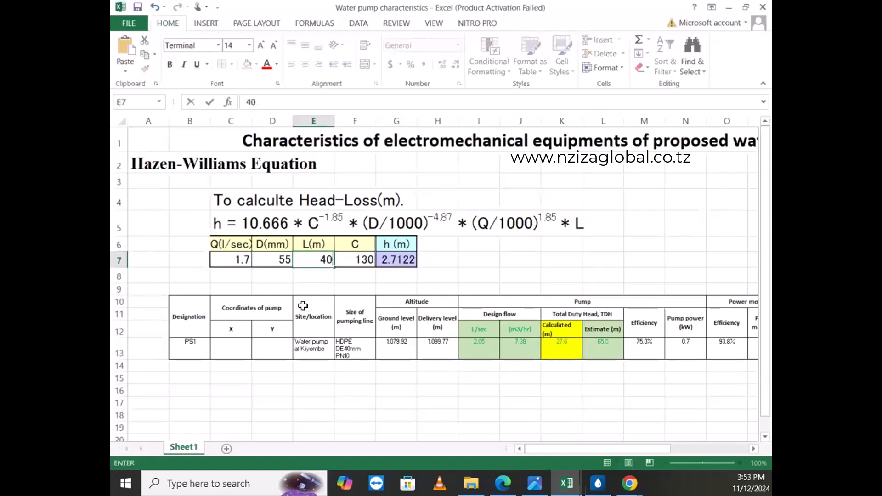
pyautogui.write('2')
pyautogui.click(354, 260)
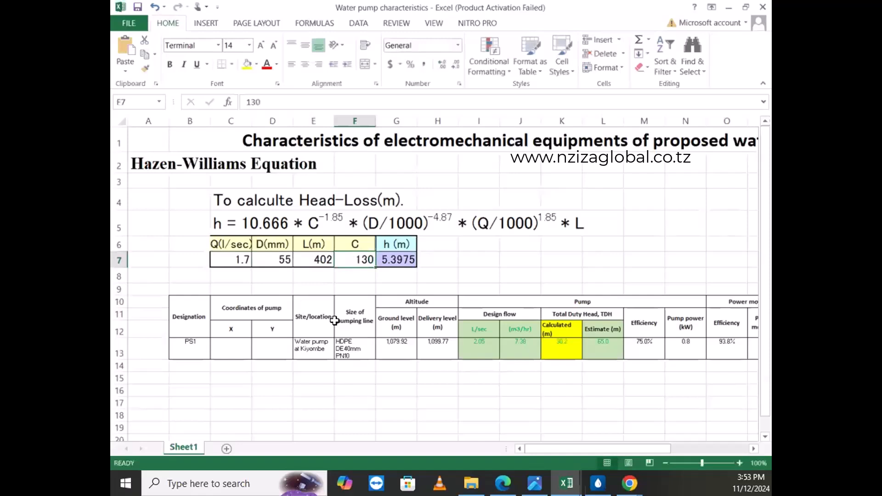
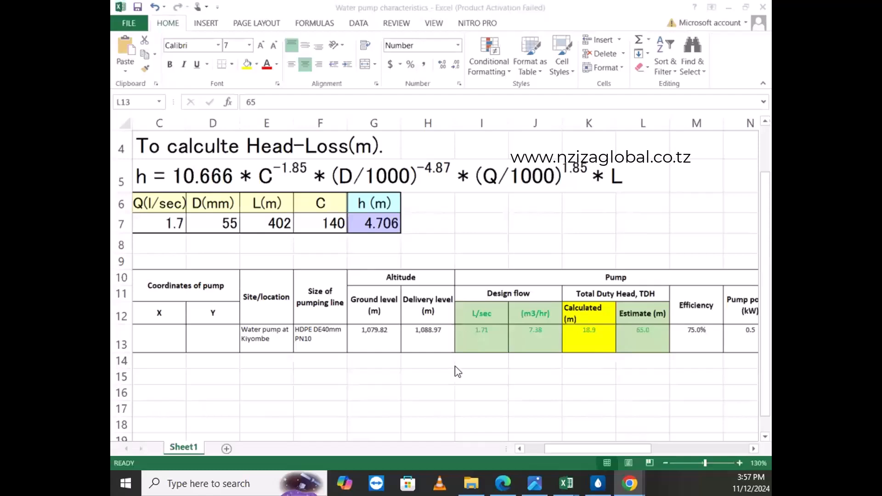
# - Set the estimated total duty head of pump PS1 to 20 m in the pump characteristics table
pyautogui.click(601, 340)
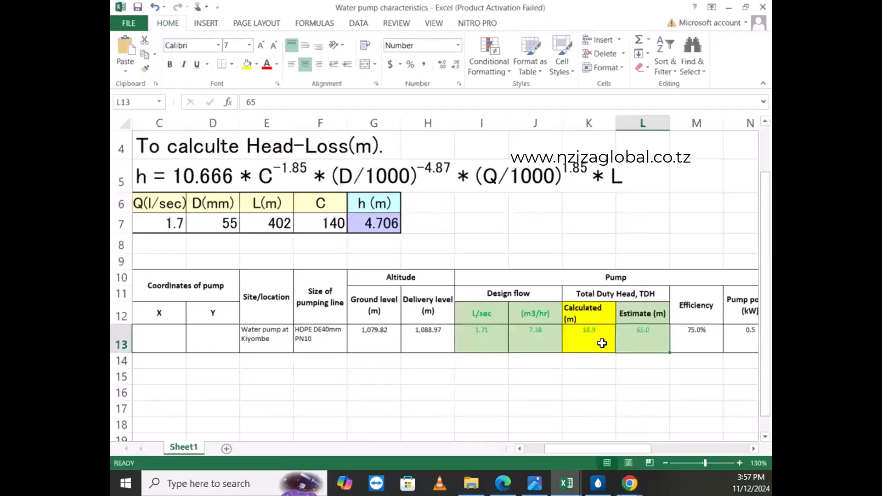
pyautogui.scroll(1, 601, 340)
pyautogui.scroll(3, 594, 335)
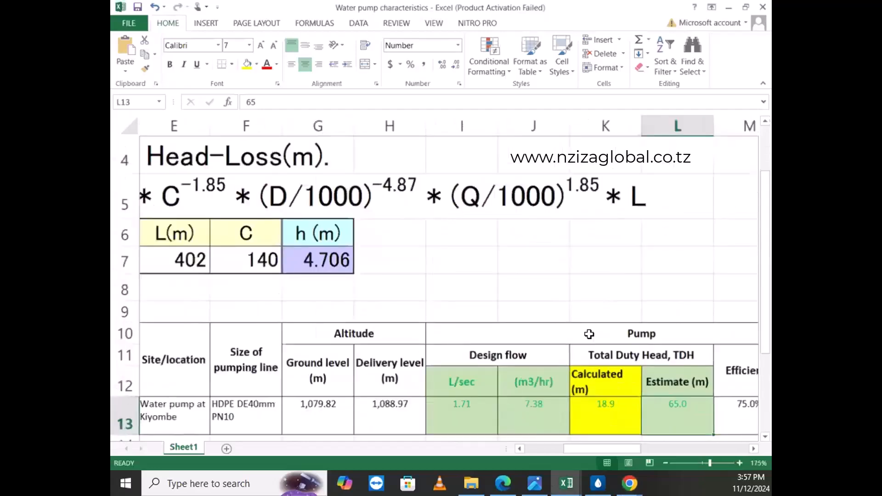
pyautogui.scroll(-2, 512, 276)
pyautogui.click(594, 322)
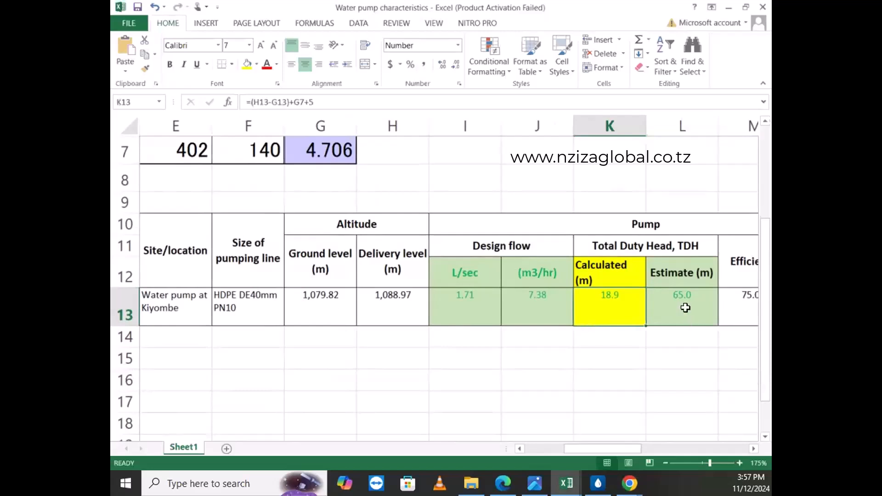
pyautogui.click(672, 317)
pyautogui.write('20')
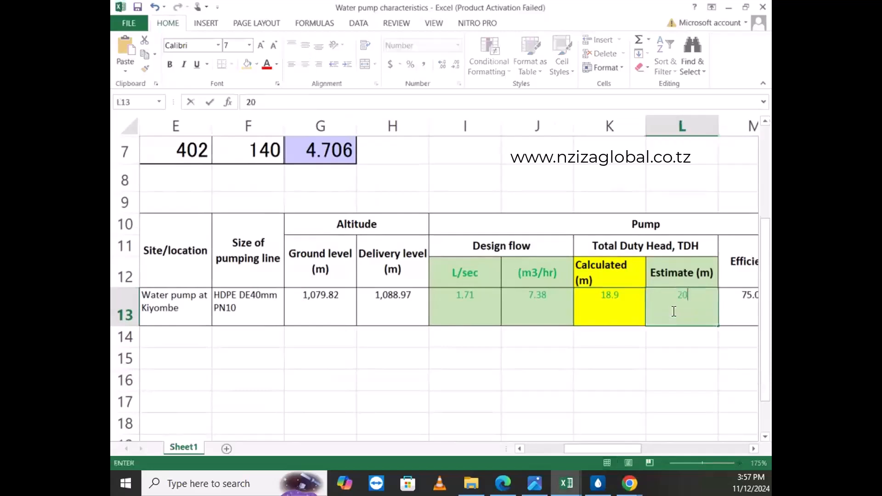
pyautogui.click(651, 388)
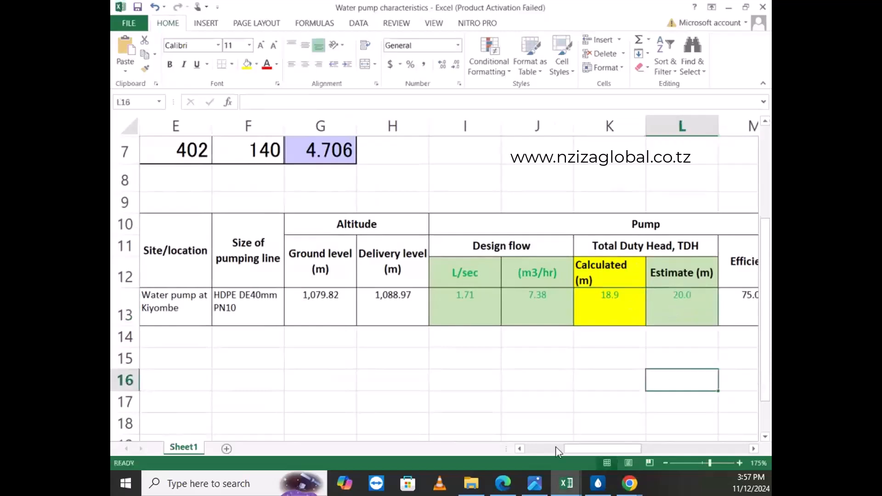
# - Examine PS1's pump efficiency, pump power formula, power motor values and units on duty in the pump characteristics table
pyautogui.moveTo(580, 451); pyautogui.dragTo(615, 455)
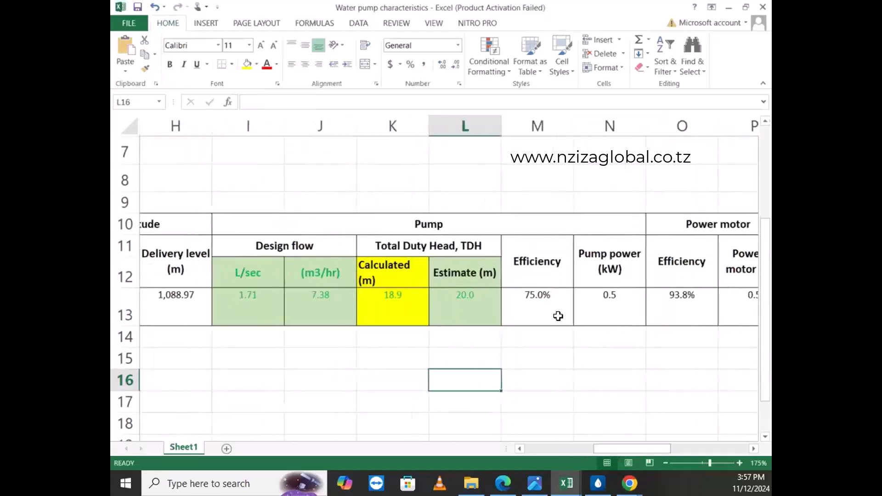
pyautogui.click(540, 296)
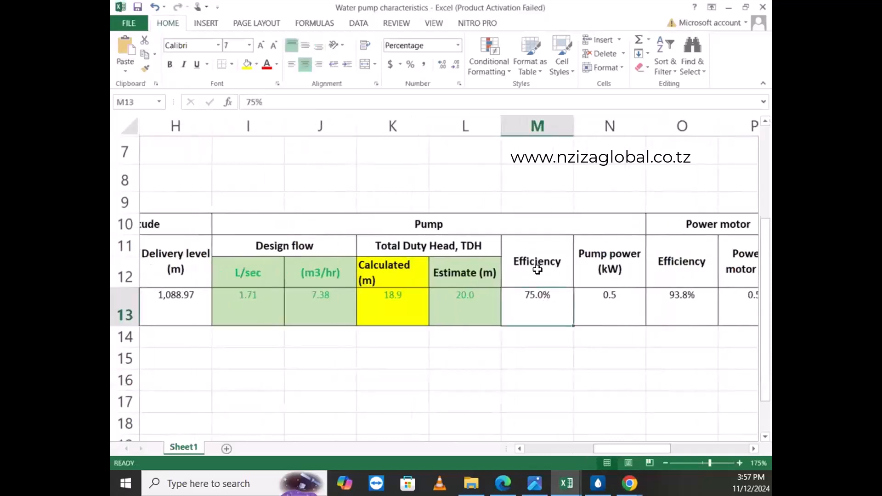
pyautogui.click(614, 302)
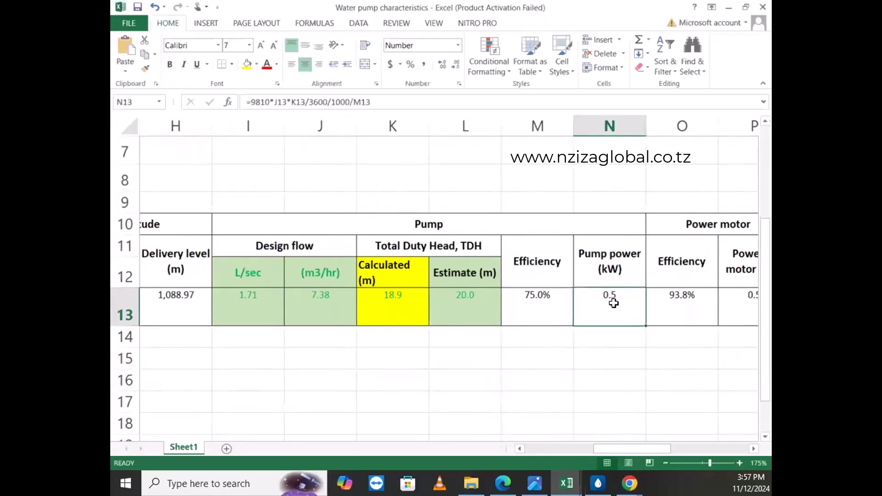
pyautogui.press('Right')
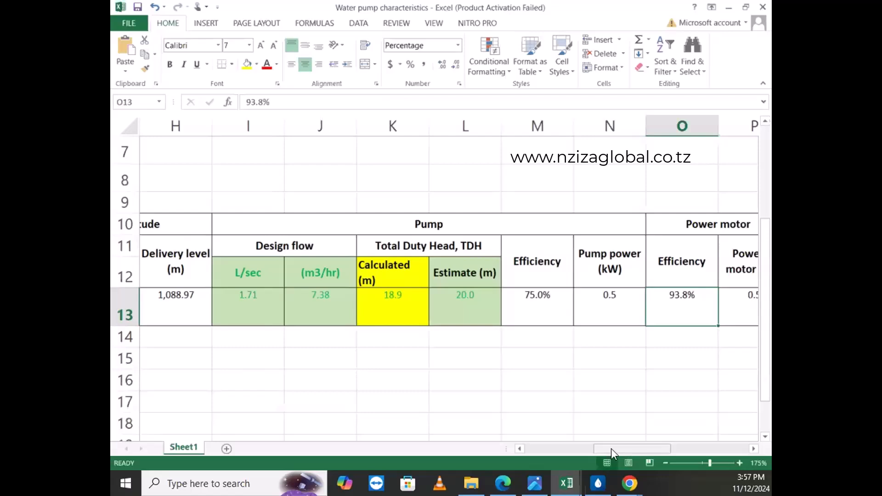
pyautogui.moveTo(611, 448); pyautogui.dragTo(666, 448)
pyautogui.click(622, 294)
pyautogui.click(465, 262)
pyautogui.click(472, 296)
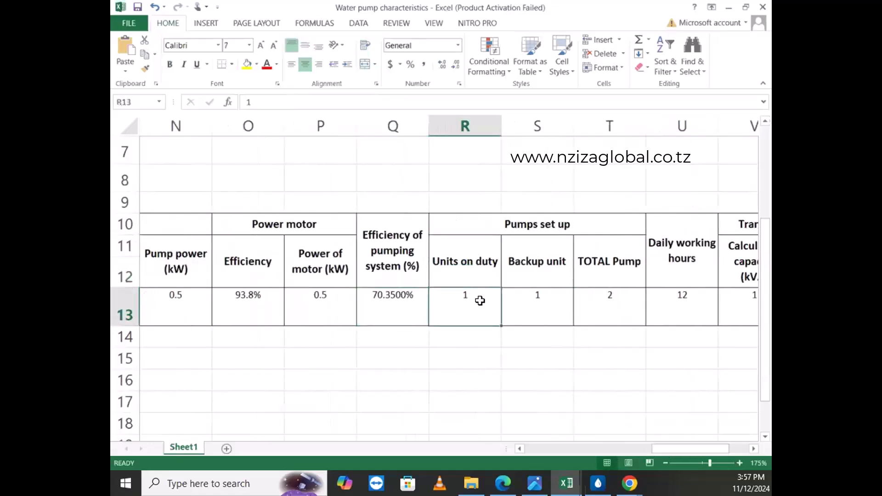
# - Examine PS1's backup unit, total pumps, daily working hours and transformer capacity in the pump characteristics table
pyautogui.click(565, 303)
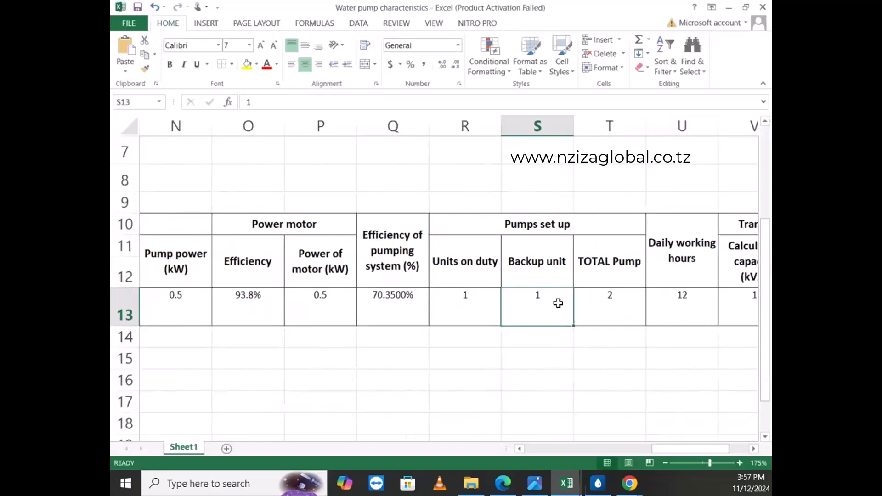
pyautogui.scroll(1, 575, 326)
pyautogui.scroll(-1, 593, 354)
pyautogui.click(614, 301)
pyautogui.moveTo(682, 451); pyautogui.dragTo(693, 451)
pyautogui.click(609, 300)
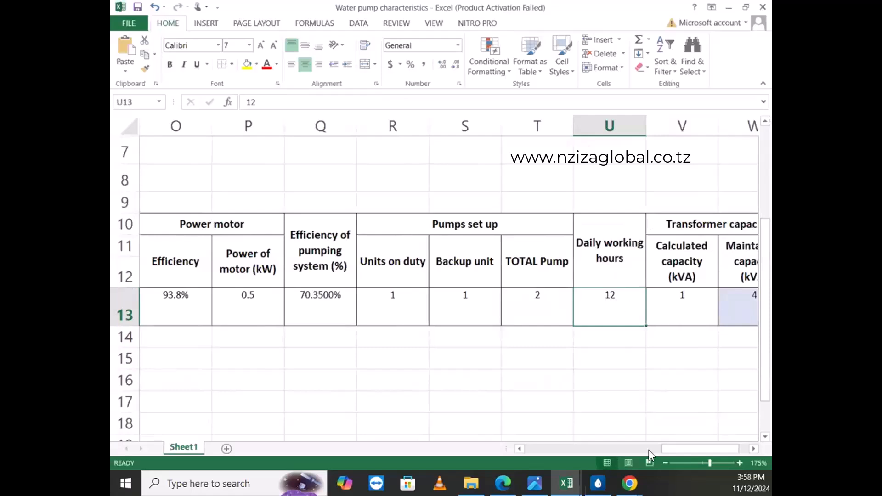
pyautogui.moveTo(664, 449); pyautogui.dragTo(673, 453)
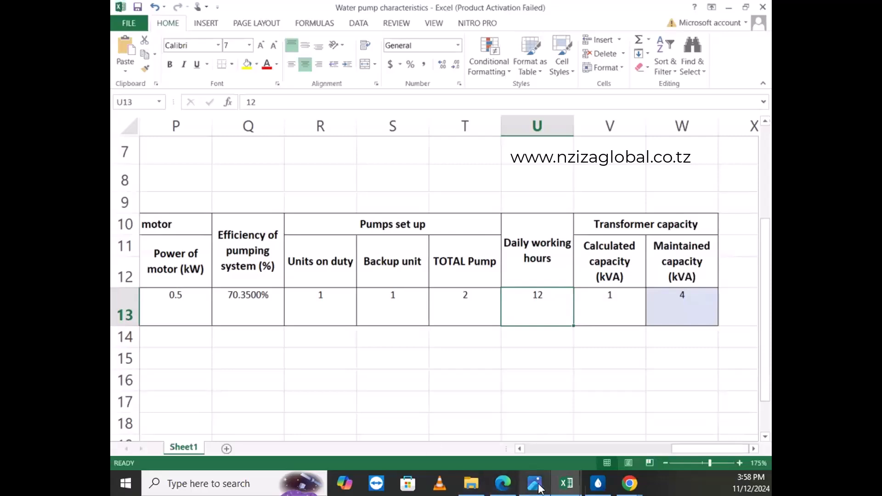
# - Switch to WaterGEMS and maximize the window showing the Task two.wtg network
pyautogui.click(598, 483)
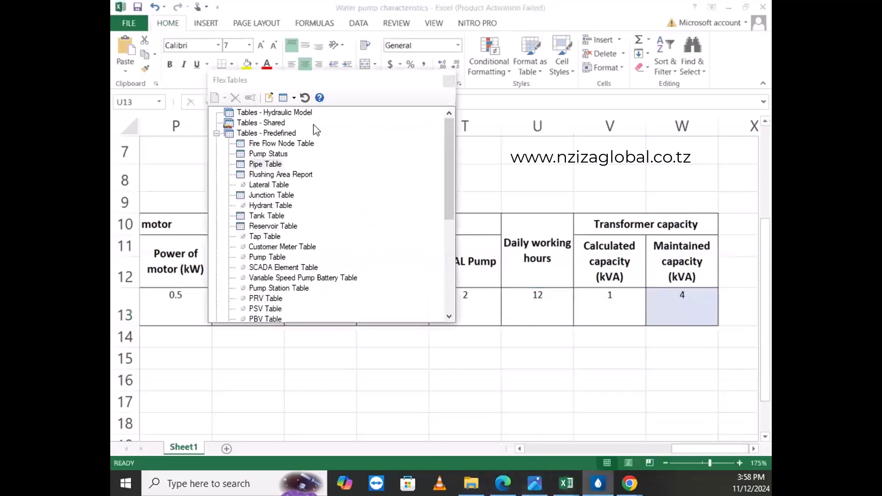
pyautogui.click(594, 483)
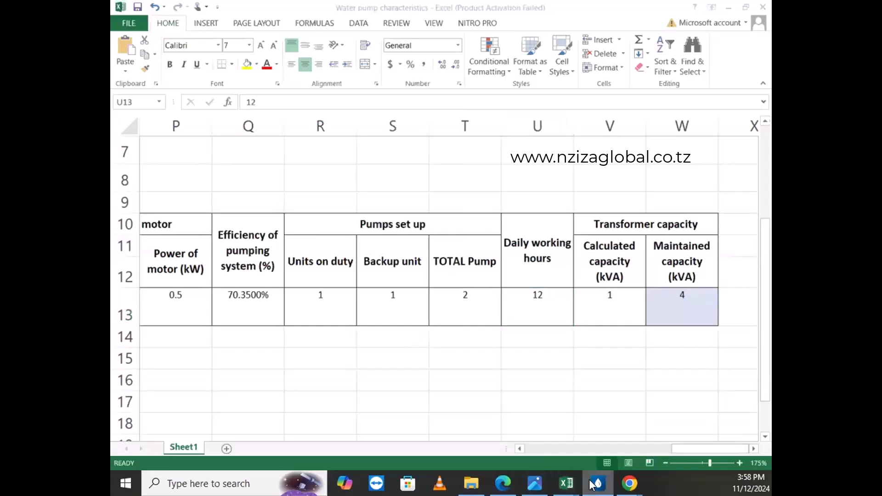
pyautogui.click(593, 484)
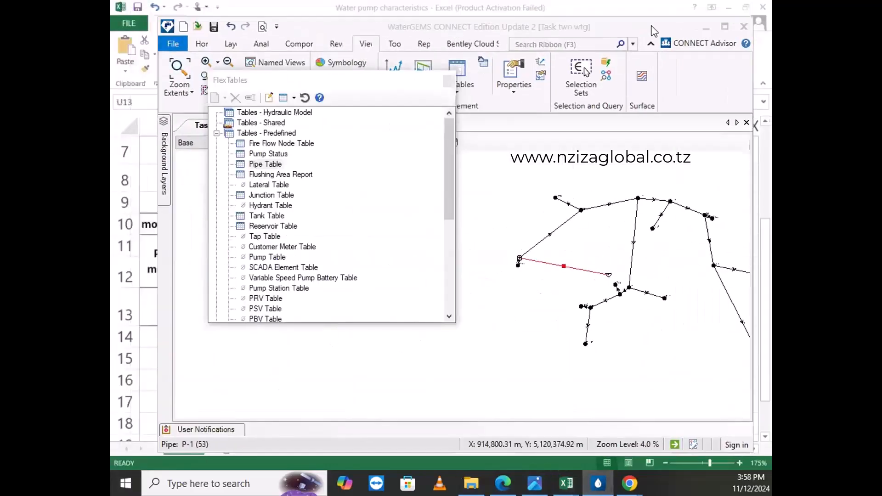
pyautogui.click(725, 26)
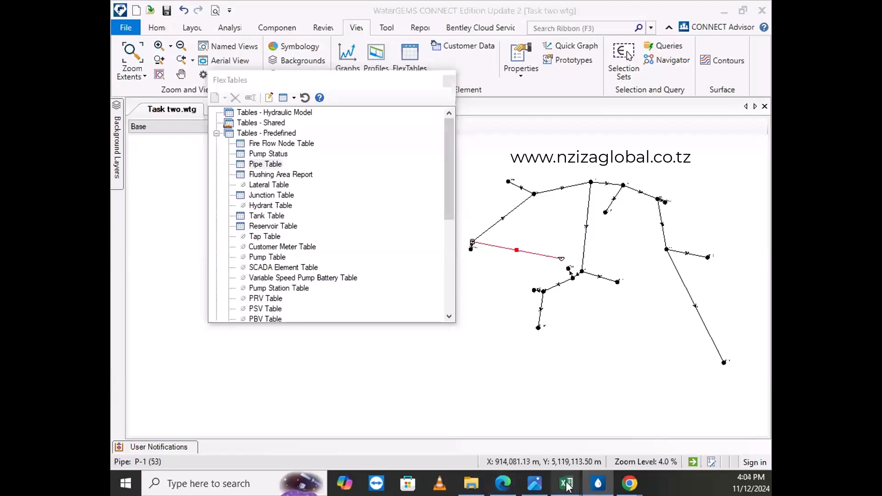
# - Return to the Water pump characteristics workbook in Excel and set the flow Q to 3.4 L/sec in the Hazen-Williams head-loss calculation
pyautogui.moveTo(568, 475)
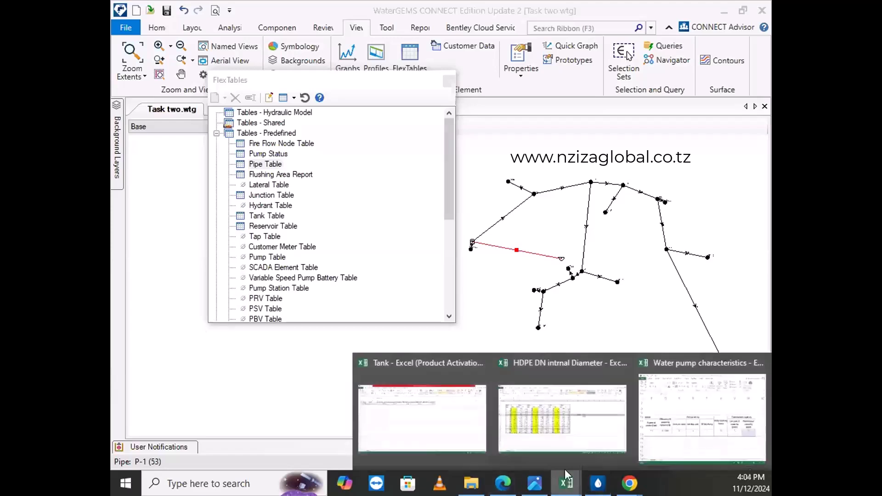
pyautogui.click(677, 434)
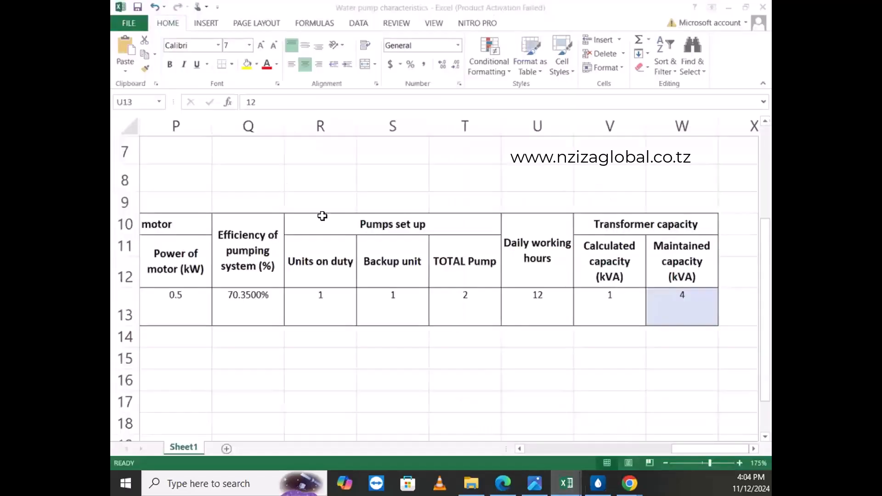
pyautogui.click(611, 449)
pyautogui.moveTo(612, 451); pyautogui.dragTo(558, 450)
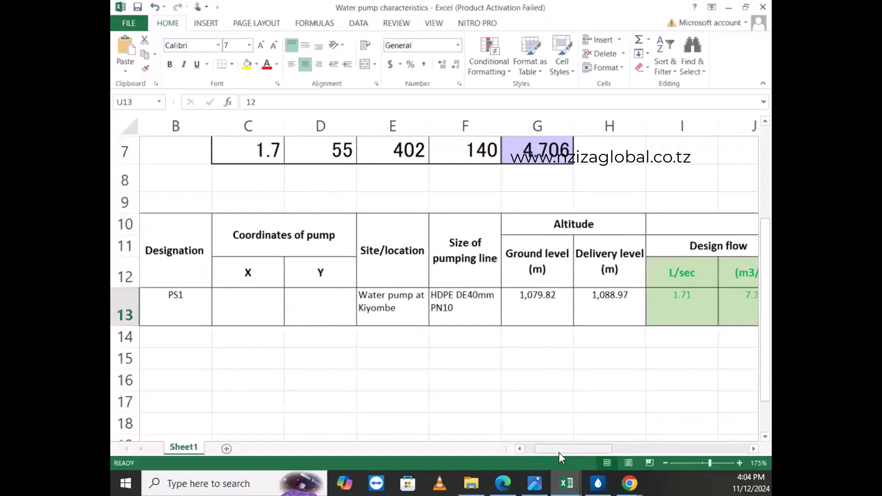
pyautogui.hscroll(-1, 429, 219)
pyautogui.scroll(2, 330, 367)
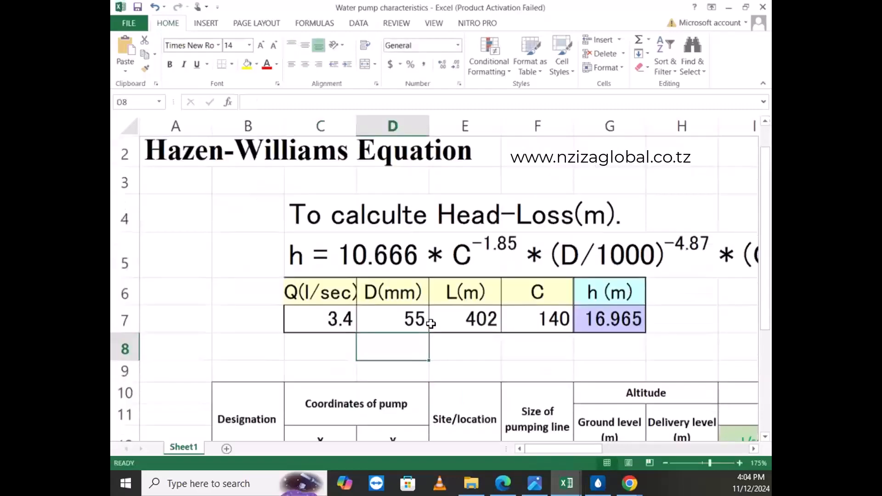
pyautogui.scroll(-1, 632, 274)
pyautogui.click(615, 265)
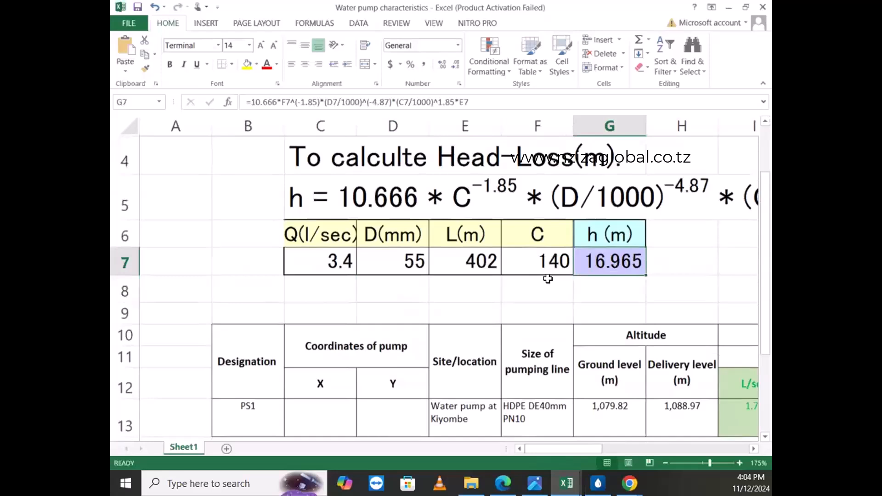
# - Set PS1's design flow to 3.4 L/sec in the pump characteristics table
pyautogui.scroll(-1, 548, 279)
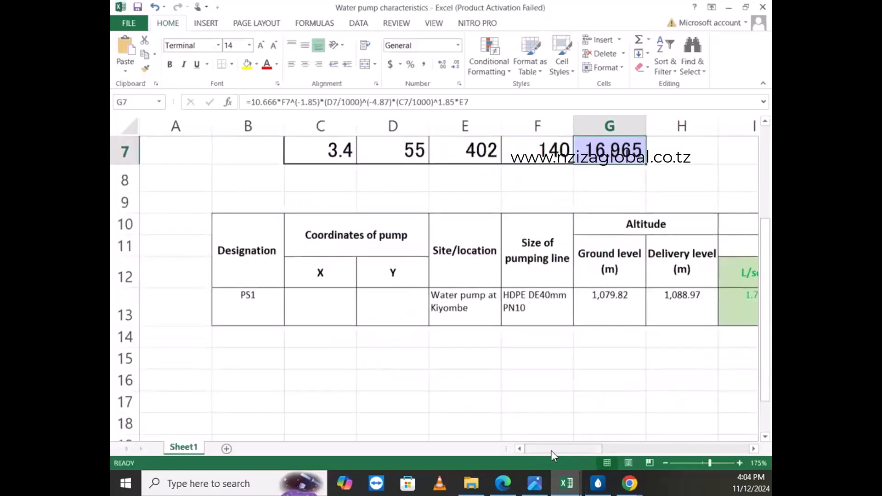
pyautogui.moveTo(550, 450); pyautogui.dragTo(571, 453)
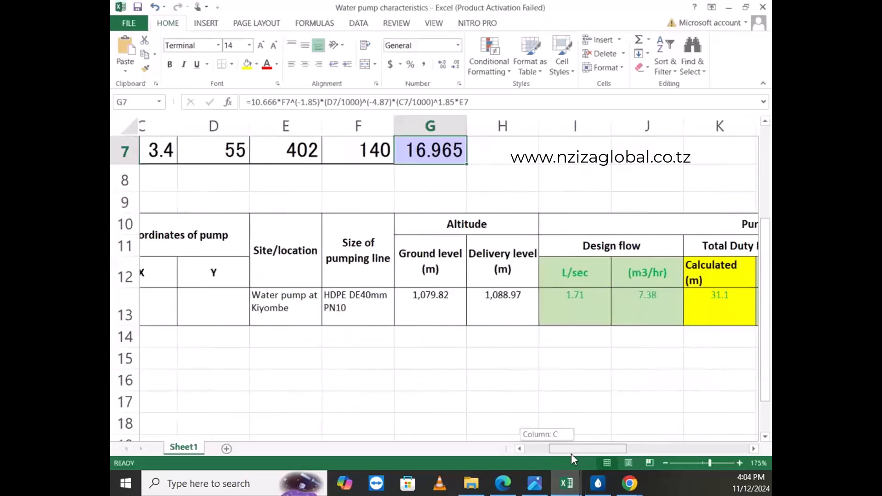
pyautogui.moveTo(572, 453); pyautogui.dragTo(611, 450)
pyautogui.click(610, 309)
pyautogui.write('3.4')
pyautogui.click(598, 361)
# - Examine PS1's design flow in m3/hr, the calculated total duty head formula and the estimated head
pyautogui.click(539, 302)
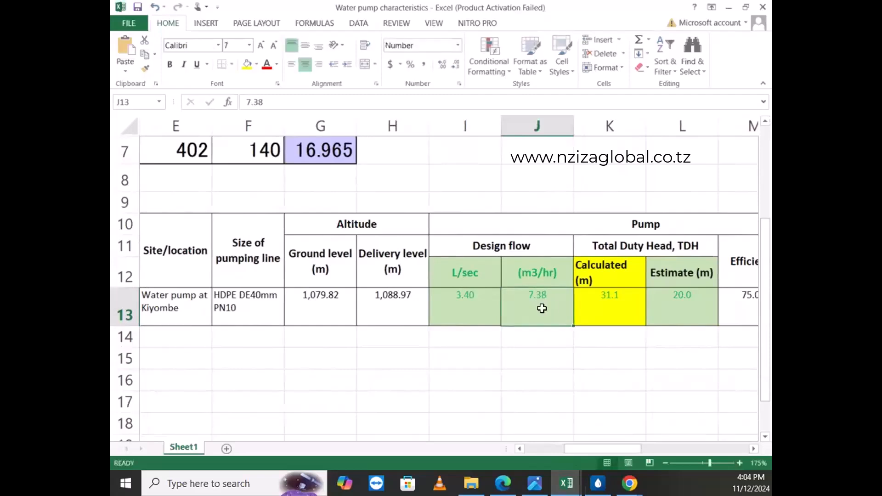
pyautogui.click(624, 303)
pyautogui.doubleClick(624, 303)
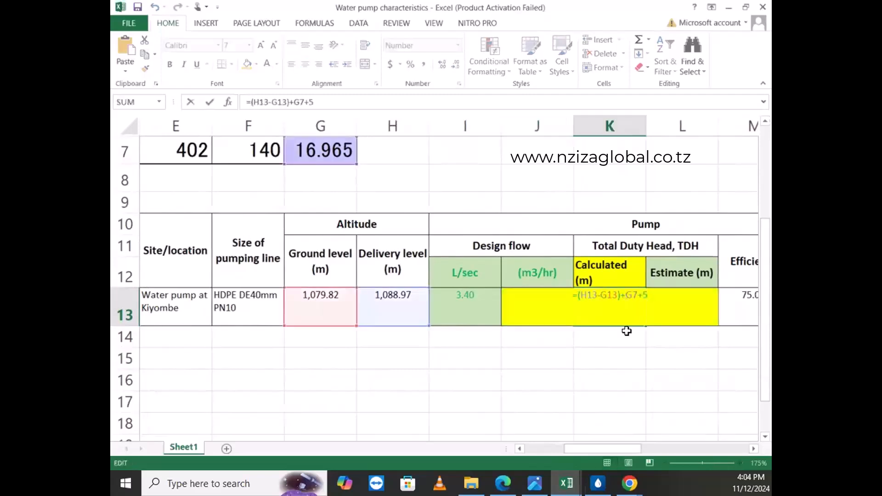
pyautogui.press('Return')
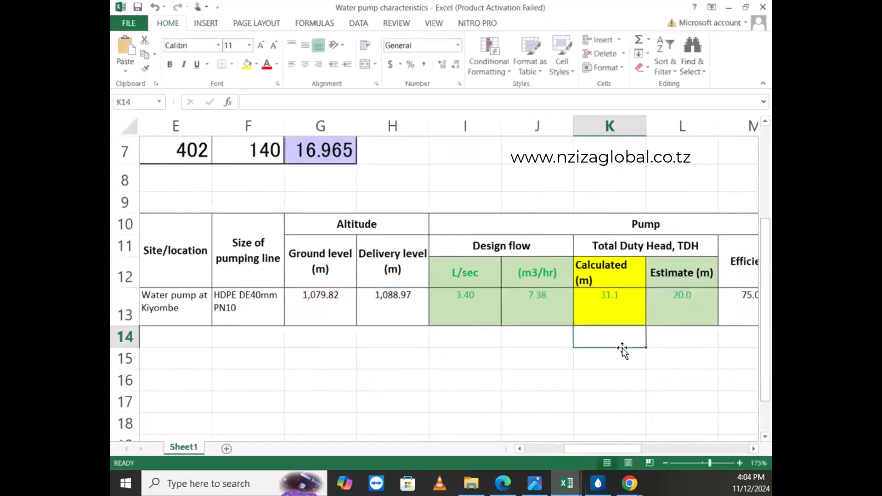
pyautogui.click(473, 306)
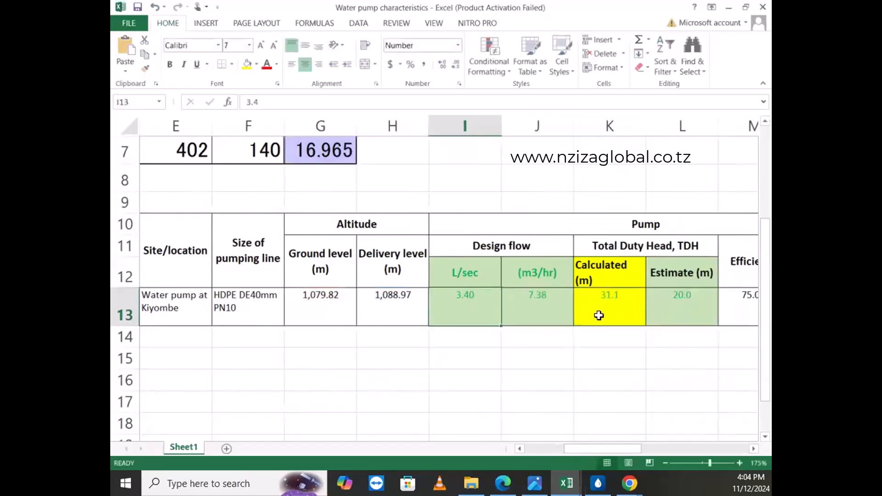
pyautogui.click(599, 315)
pyautogui.click(694, 312)
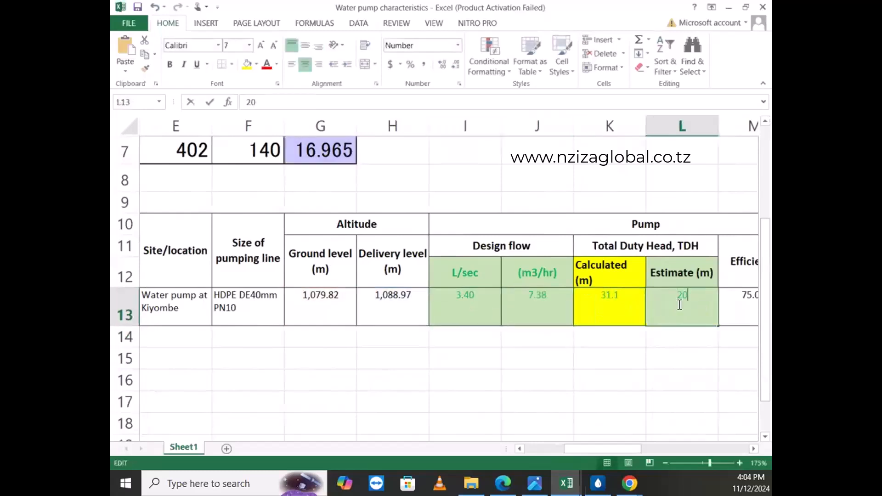
pyautogui.click(679, 362)
pyautogui.doubleClick(617, 304)
pyautogui.click(621, 364)
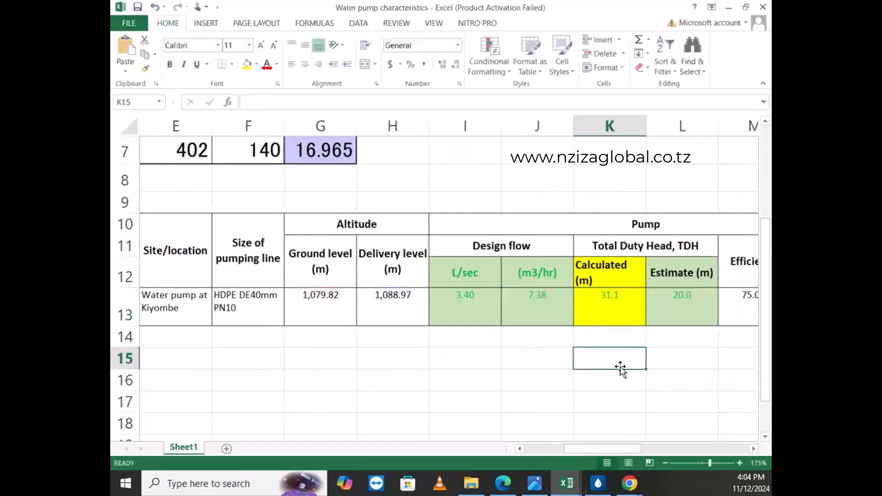
pyautogui.click(599, 302)
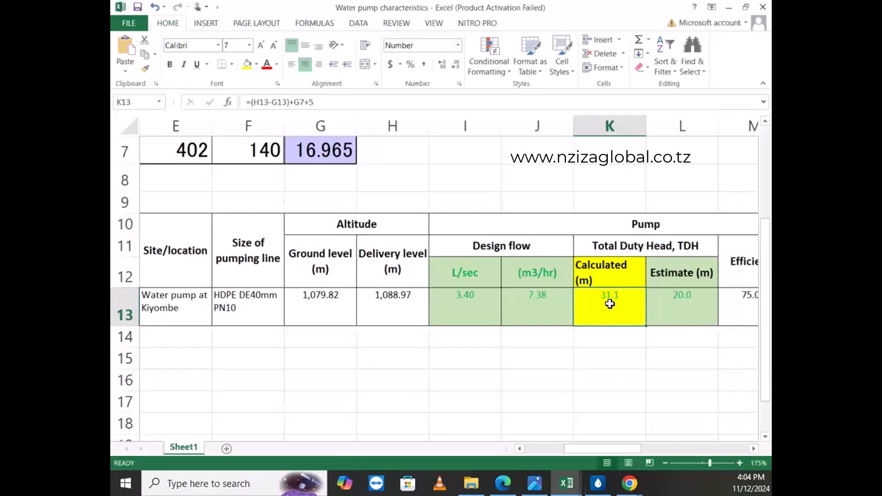
pyautogui.click(657, 303)
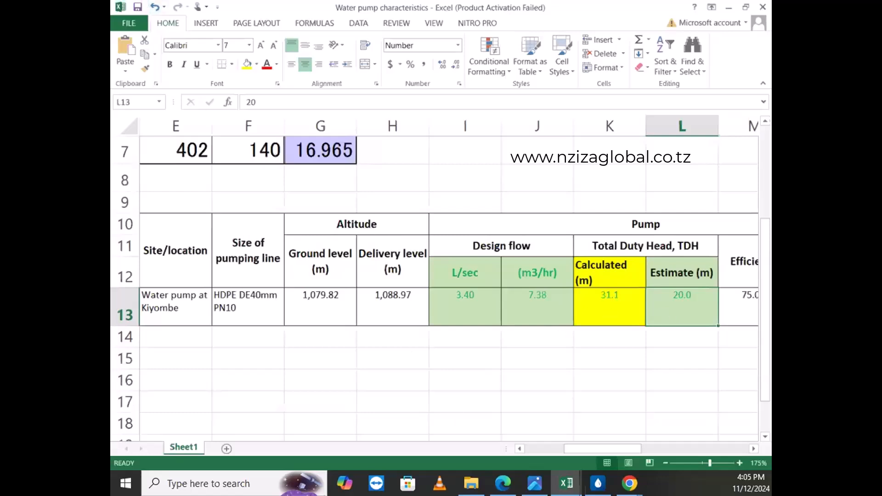
pyautogui.hotkey('alt', 'Tab')
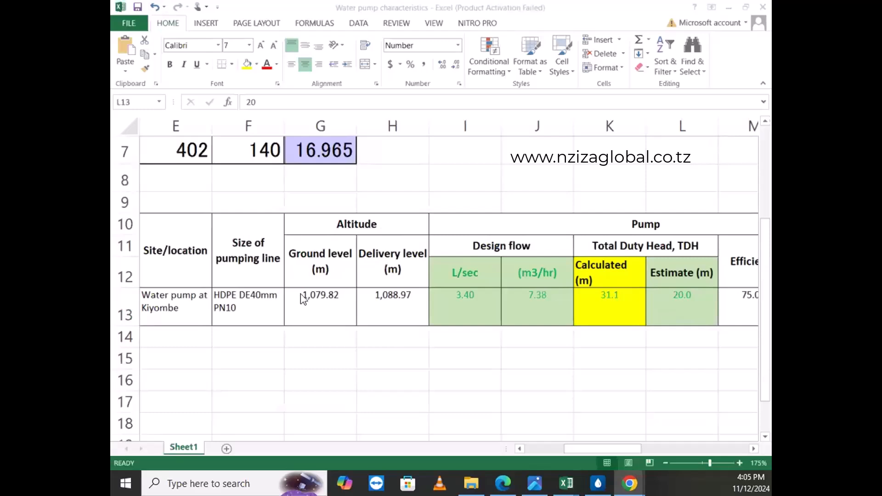
pyautogui.hotkey('alt', 'Tab')
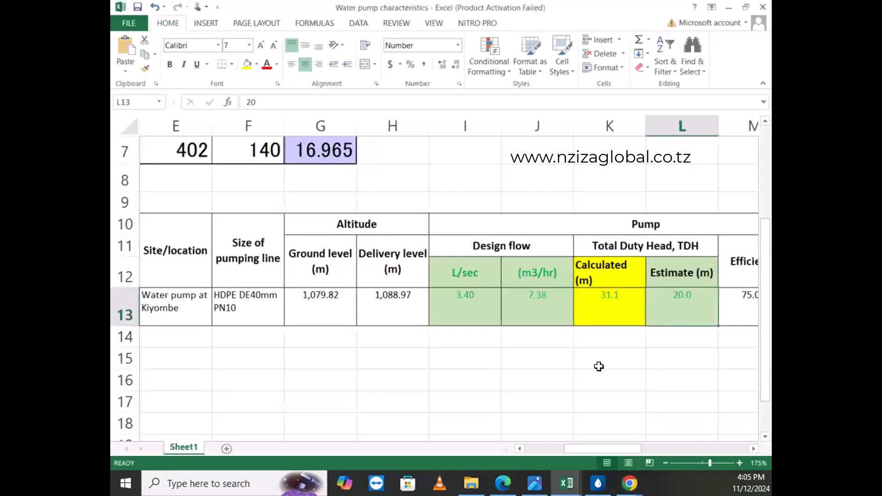
# - Set PS1's estimated total duty head to 40 m in the pump characteristics table
pyautogui.click(597, 311)
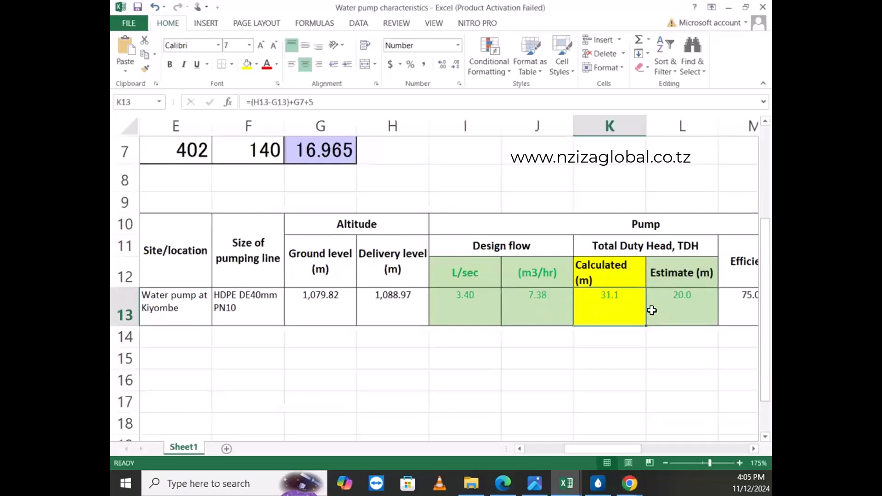
pyautogui.click(655, 312)
pyautogui.write('40')
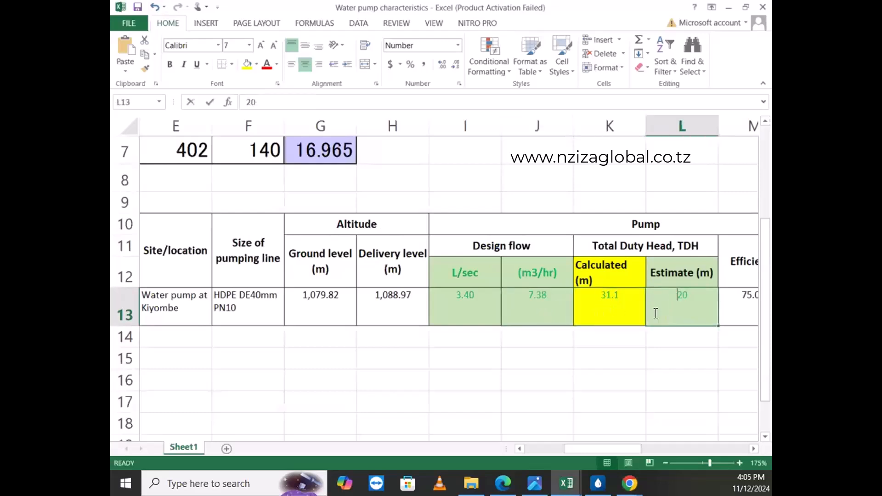
pyautogui.click(674, 384)
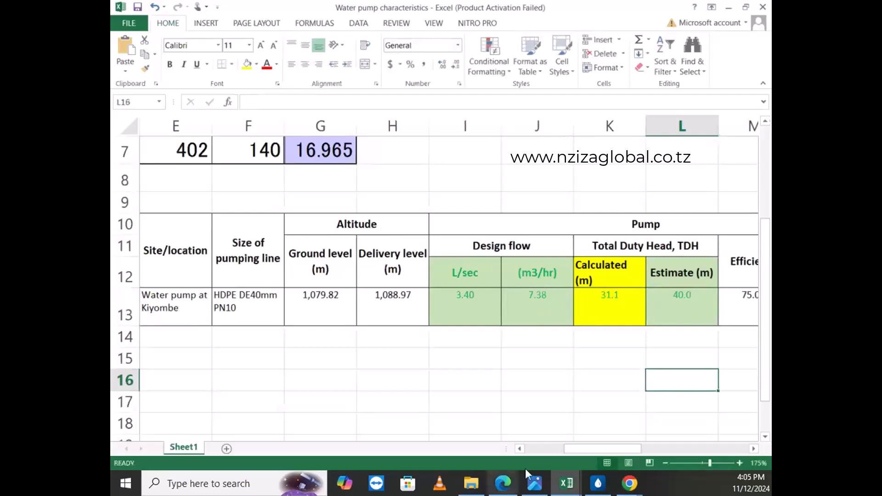
pyautogui.scroll(-2, 597, 308)
pyautogui.scroll(2, 598, 308)
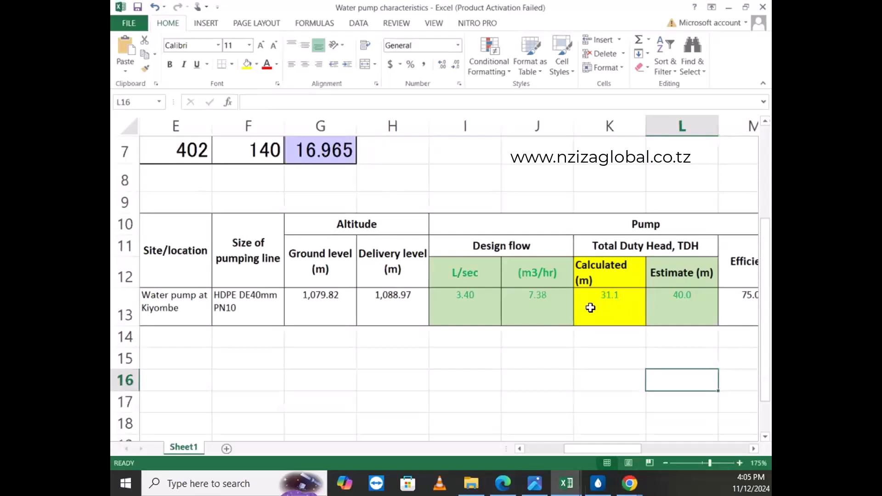
# - Switch to WaterGEMS and close the FlexTables window covering the Task two.wtg network drawing
pyautogui.click(599, 487)
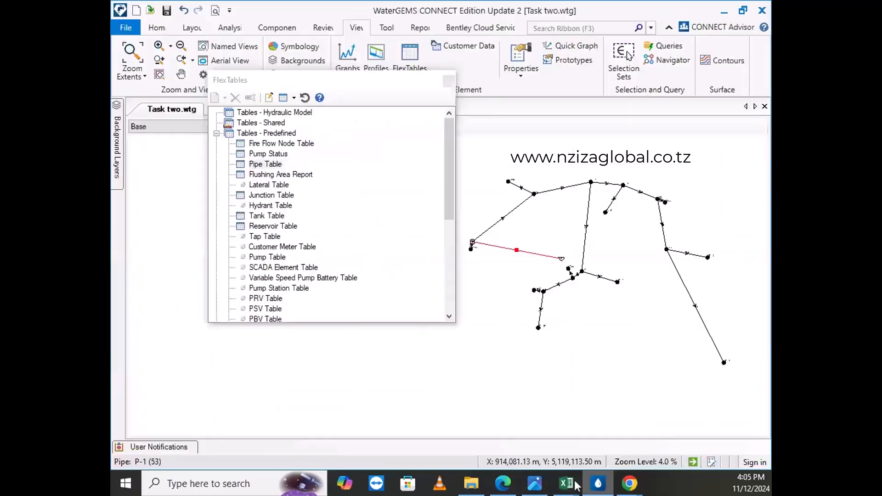
pyautogui.scroll(4, 580, 268)
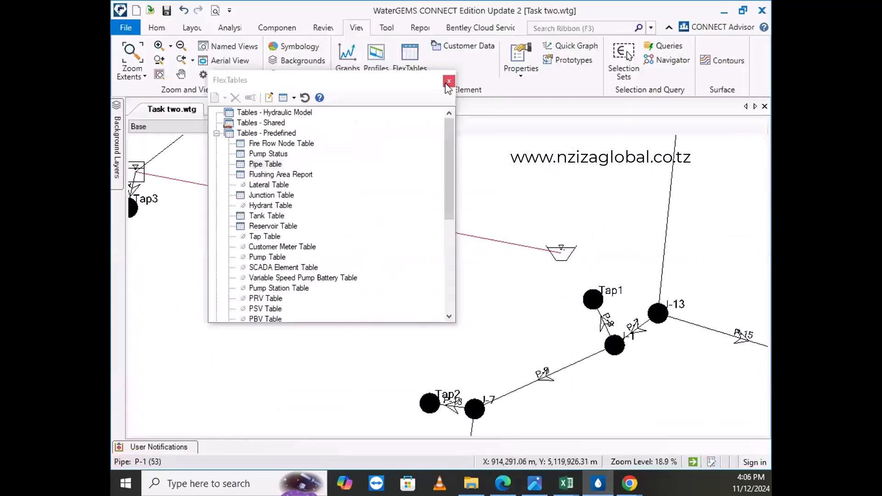
pyautogui.click(449, 83)
pyautogui.scroll(-3, 344, 271)
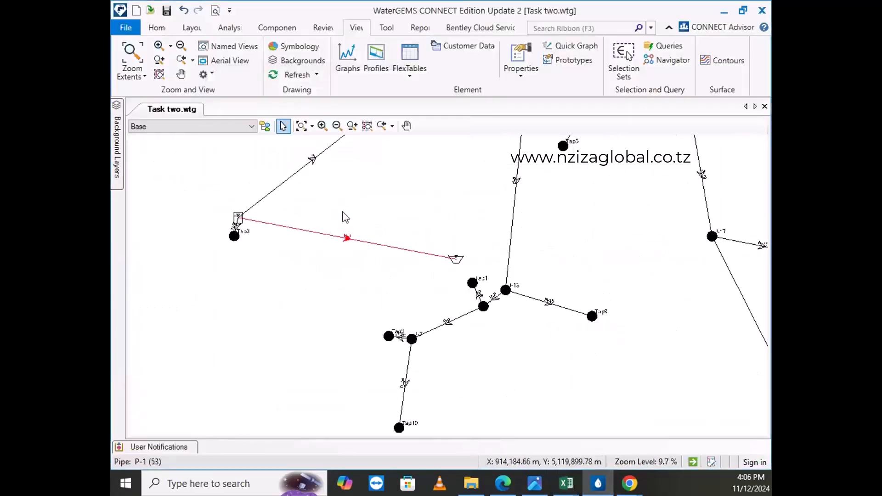
# - Insert a pump on pipe P-1 right beside reservoir R-1 and finish the placement
pyautogui.click(192, 29)
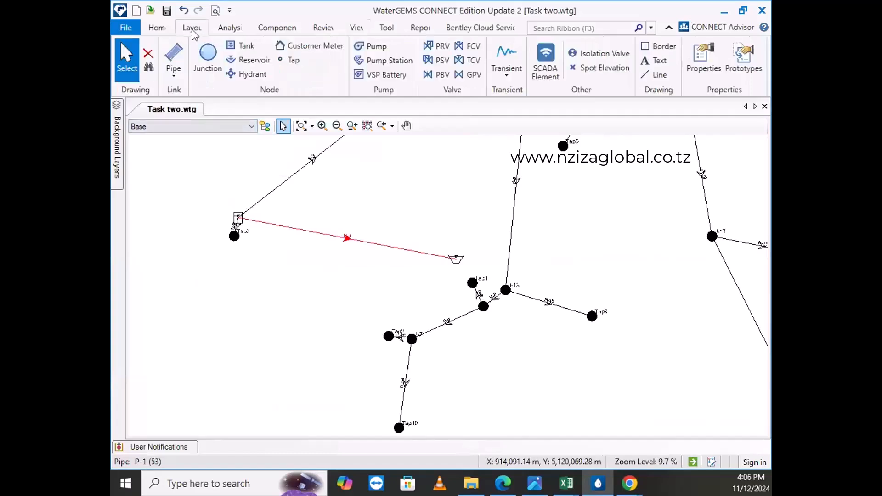
pyautogui.click(378, 48)
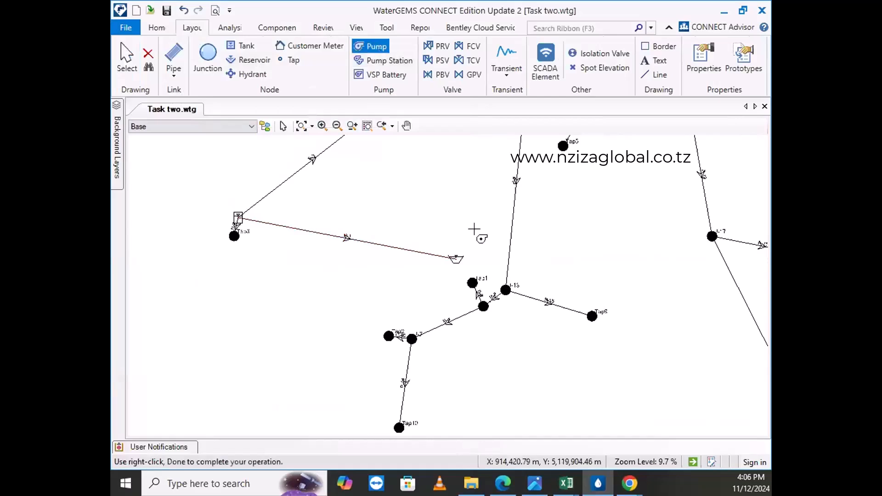
pyautogui.scroll(5, 474, 229)
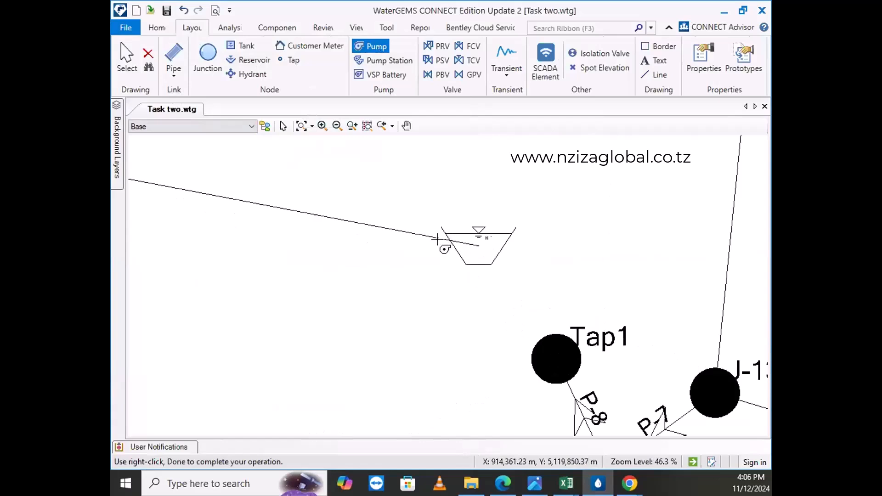
pyautogui.click(443, 240)
pyautogui.click(444, 288)
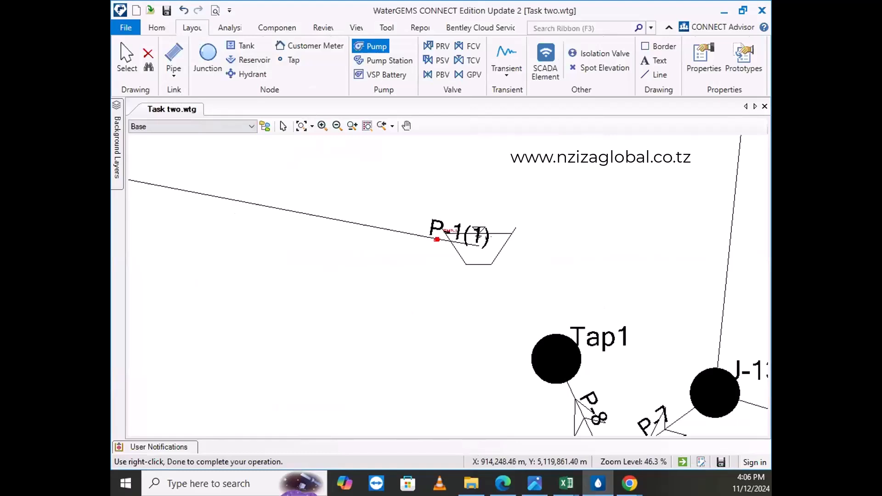
pyautogui.rightClick(361, 293)
pyautogui.click(409, 301)
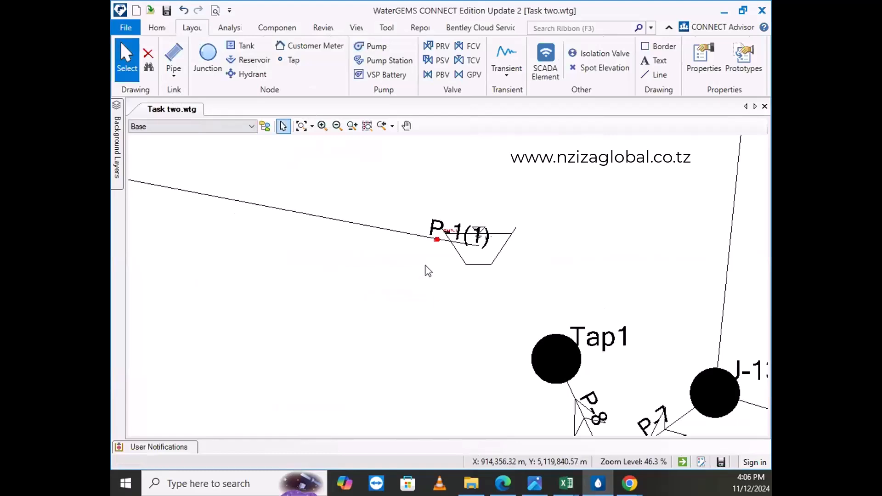
# - Set the symbol size multiplier for pumps to 10 in the element symbology
pyautogui.scroll(5, 439, 243)
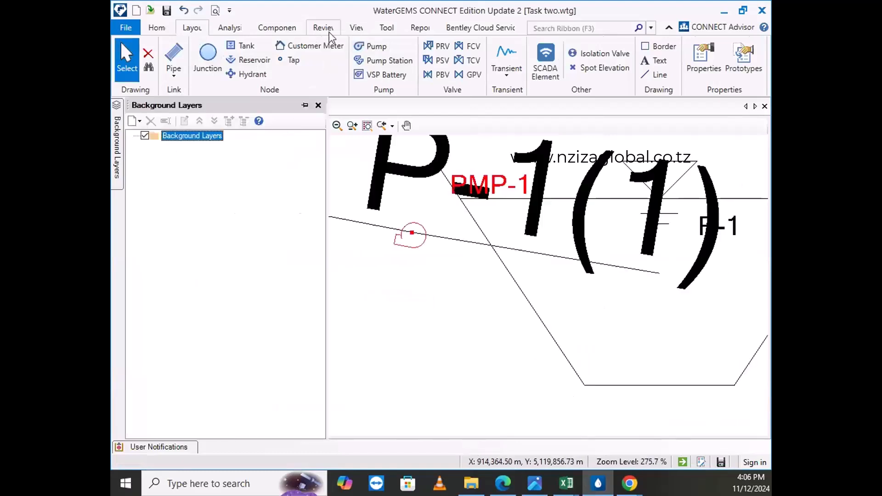
pyautogui.click(356, 30)
pyautogui.click(298, 50)
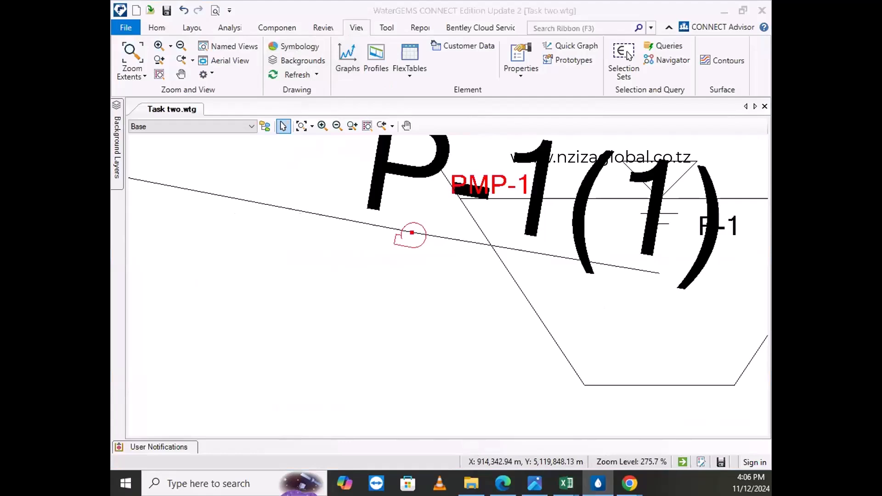
pyautogui.moveTo(152, 180); pyautogui.dragTo(251, 155)
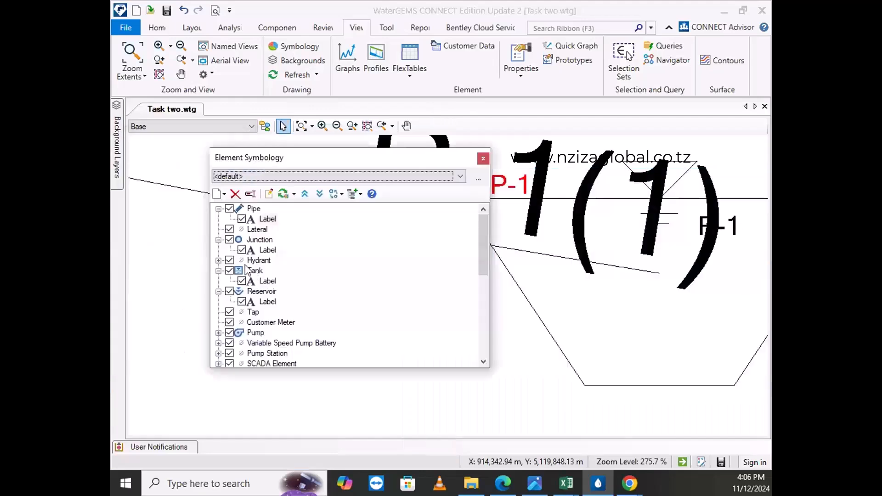
pyautogui.doubleClick(239, 332)
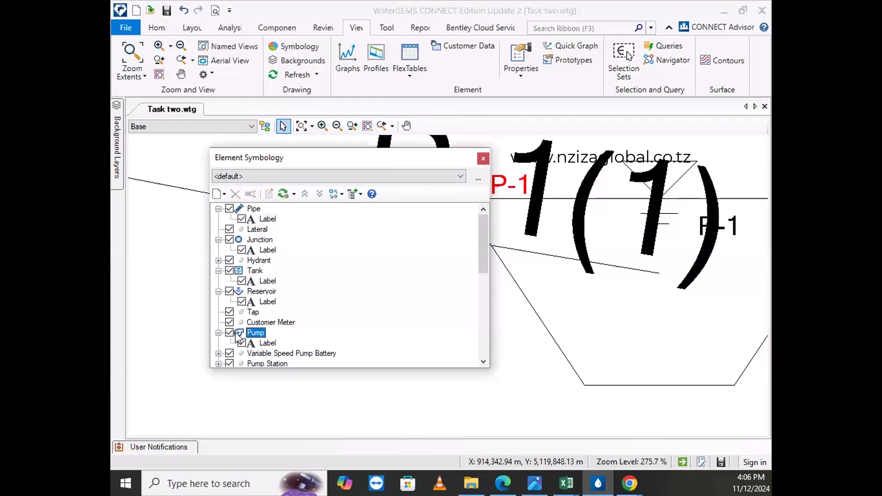
pyautogui.click(318, 293)
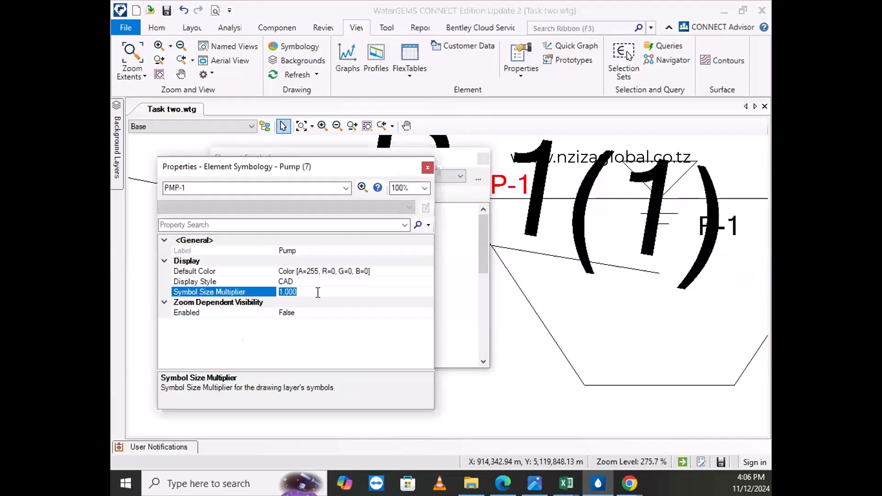
pyautogui.write('10')
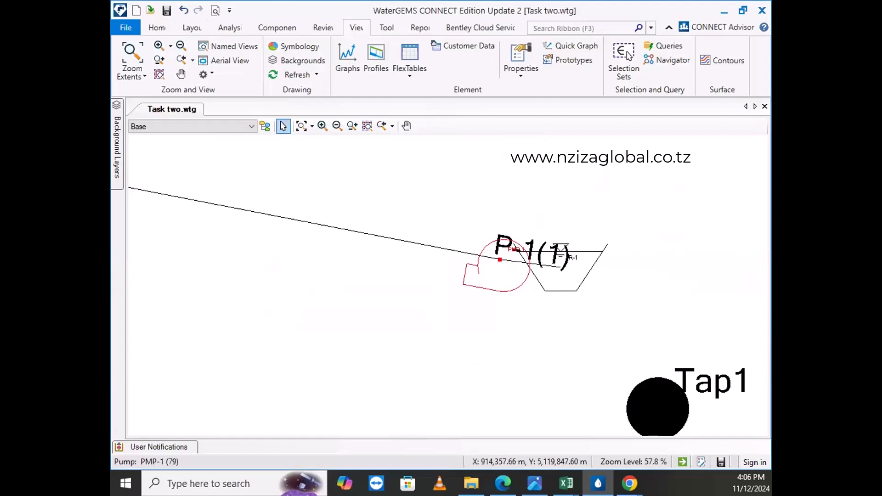
# - Compare the elevation of the new pump with that of reservoir R-1 in their properties
pyautogui.scroll(-1, 484, 269)
pyautogui.scroll(1, 494, 272)
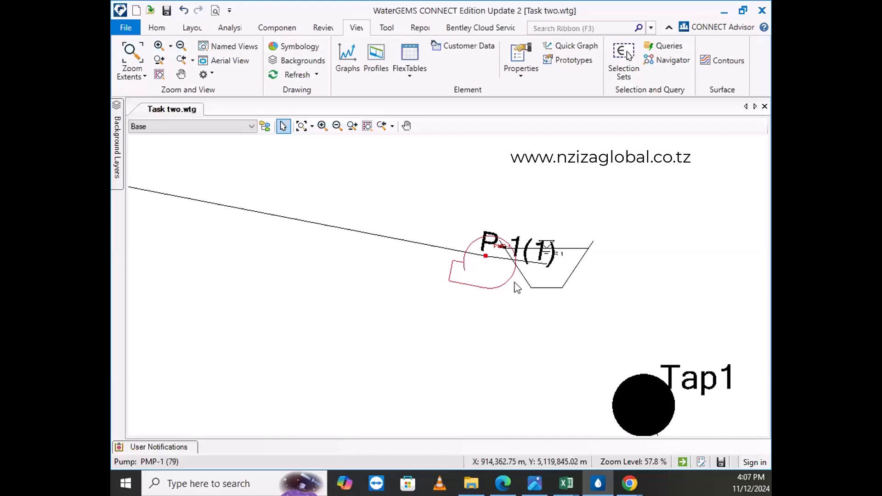
pyautogui.doubleClick(493, 283)
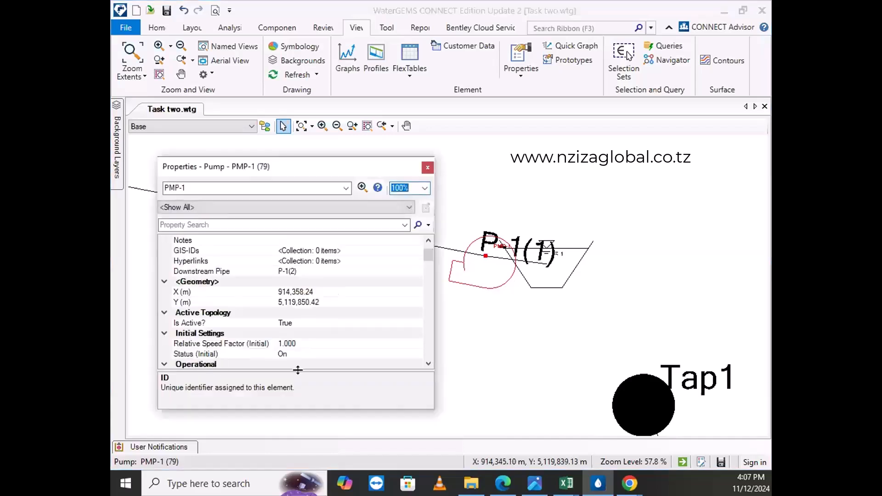
pyautogui.scroll(-2, 294, 363)
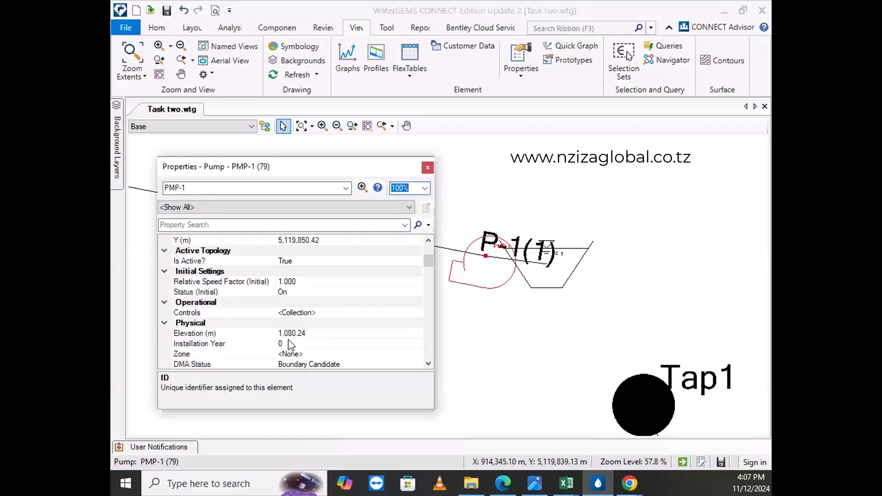
pyautogui.scroll(1, 298, 342)
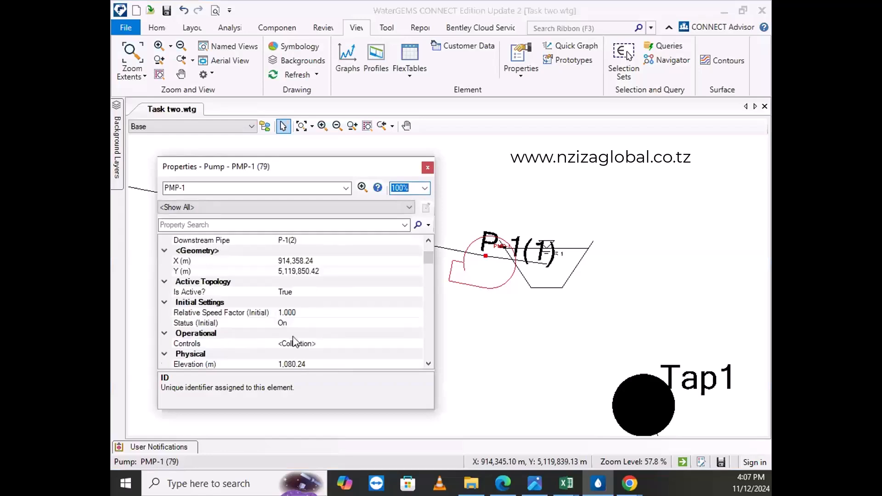
pyautogui.scroll(-1, 296, 345)
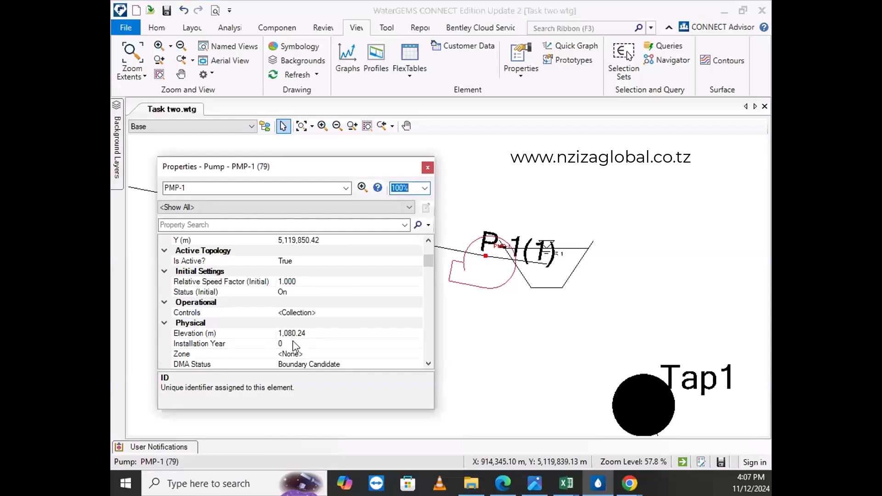
pyautogui.click(536, 279)
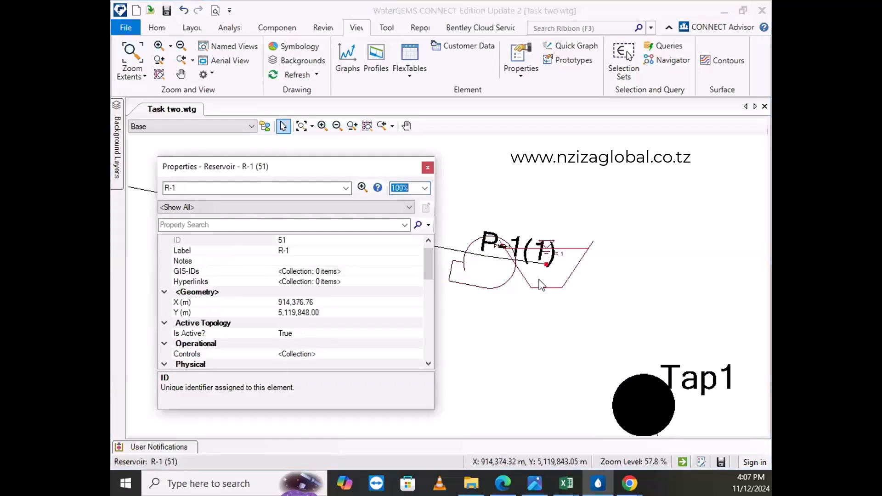
pyautogui.scroll(-2, 308, 339)
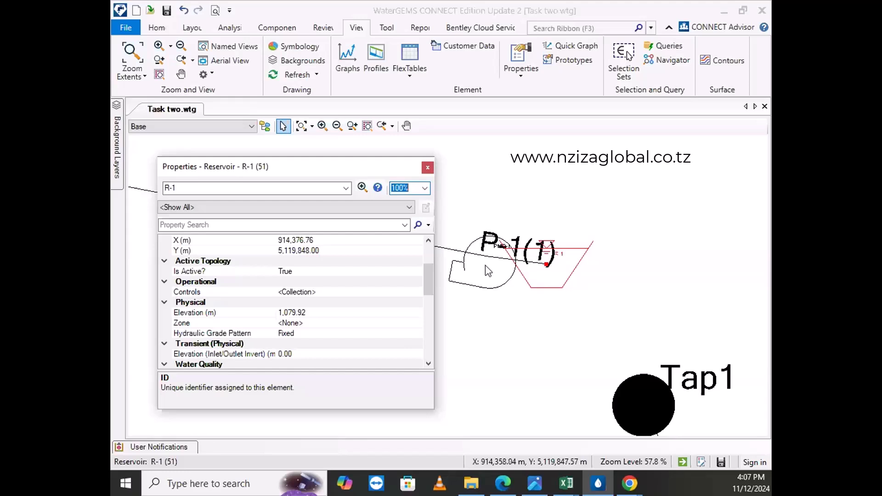
pyautogui.click(488, 271)
pyautogui.scroll(-3, 305, 354)
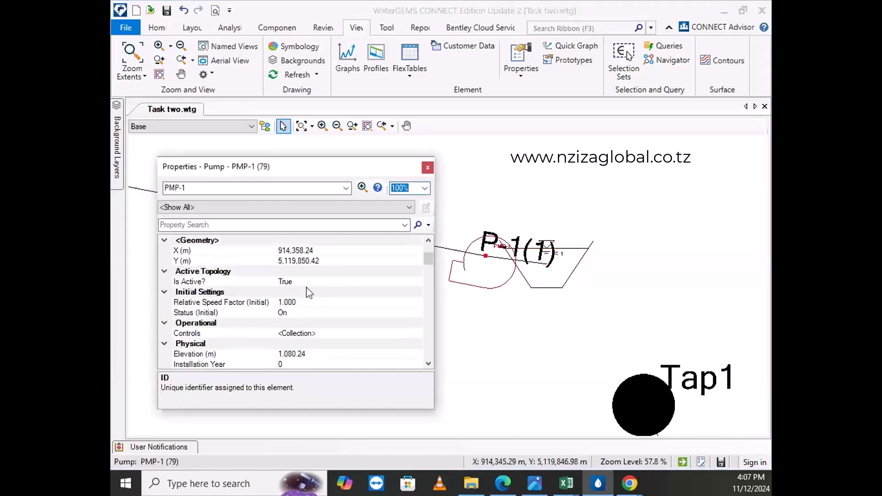
pyautogui.scroll(-3, 303, 330)
pyautogui.click(304, 262)
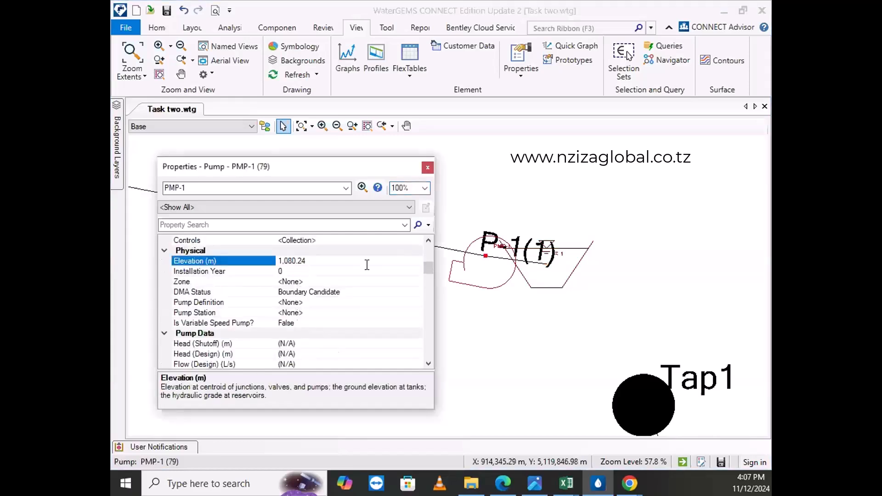
# - Copy the elevation value from reservoir R-1's properties
pyautogui.click(572, 278)
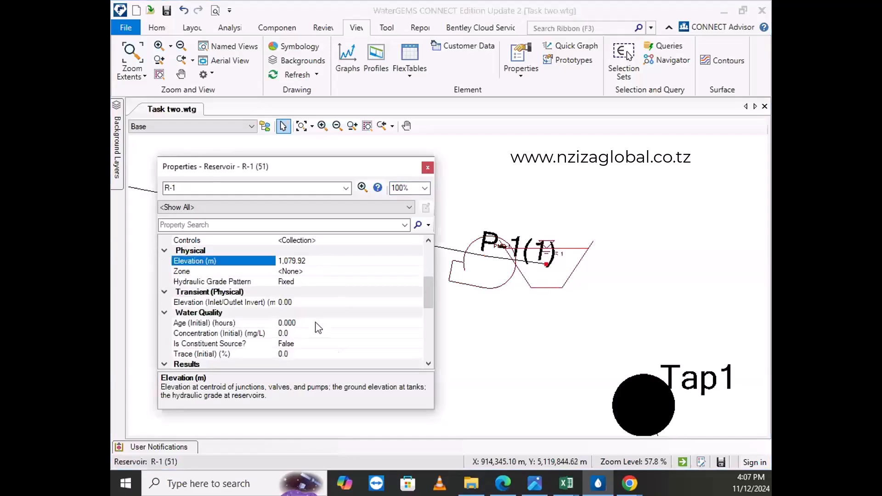
pyautogui.scroll(-1, 315, 314)
pyautogui.scroll(1, 316, 294)
pyautogui.click(307, 261)
pyautogui.hotkey('ctrl', 'c')
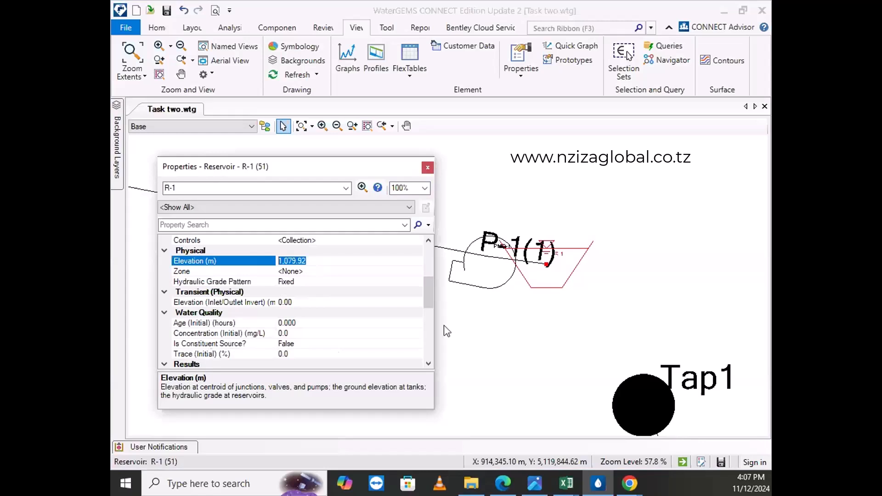
# - Paste the reservoir elevation into the pump's elevation and trim it to 1,079 m
pyautogui.click(471, 269)
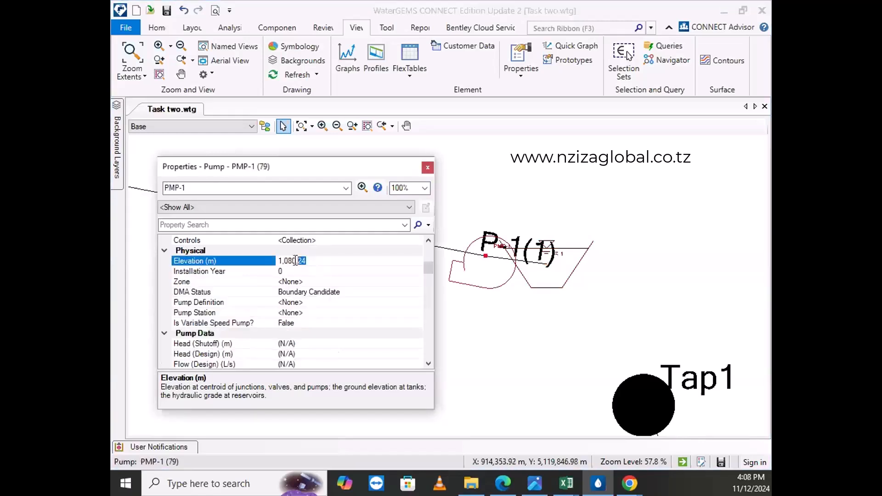
pyautogui.click(294, 261)
pyautogui.hotkey('ctrl', 'v')
pyautogui.press('Left')
pyautogui.press('Left')
pyautogui.press('Left')
pyautogui.press('BackSpace')
pyautogui.press('BackSpace')
pyautogui.press('BackSpace')
pyautogui.press('Return')
# - Close the properties of pump PMP-1
pyautogui.click(199, 31)
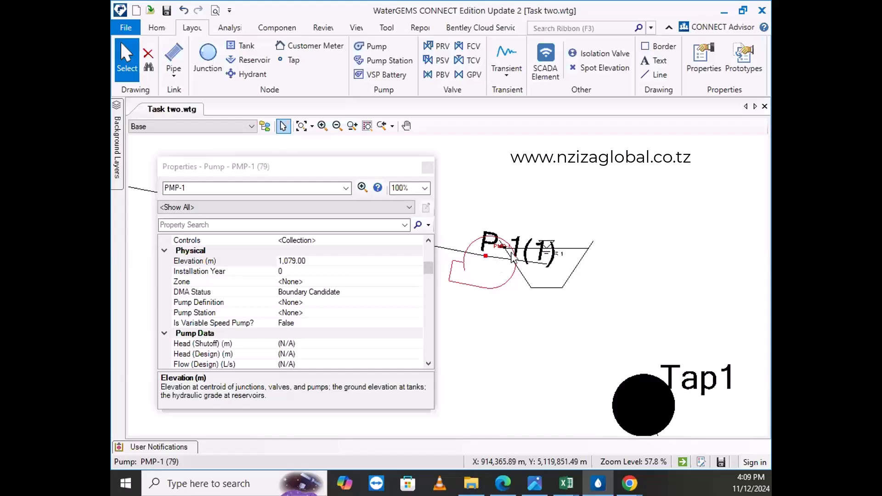
pyautogui.scroll(-3, 613, 254)
pyautogui.scroll(3, 546, 260)
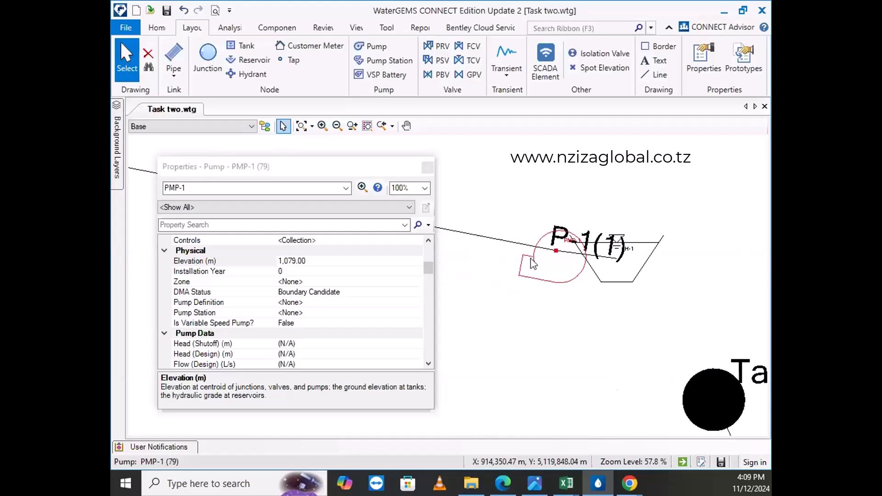
pyautogui.scroll(-1, 546, 263)
pyautogui.click(426, 169)
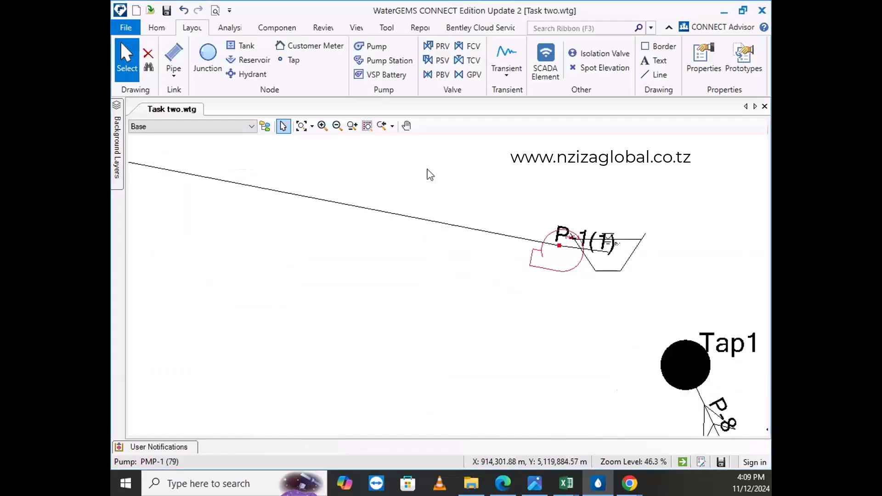
# - Reverse the direction of the pump beside the reservoir, and reverse it back to its original orientation
pyautogui.scroll(-1, 657, 292)
pyautogui.scroll(1, 591, 268)
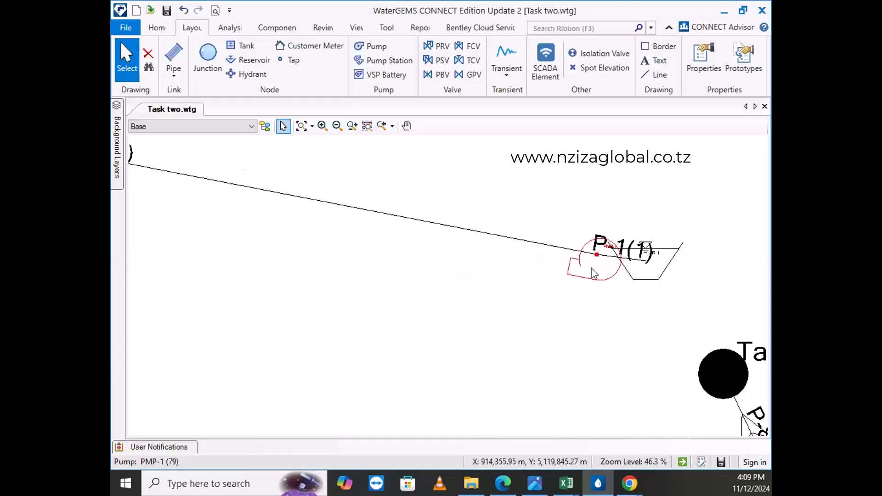
pyautogui.rightClick(591, 268)
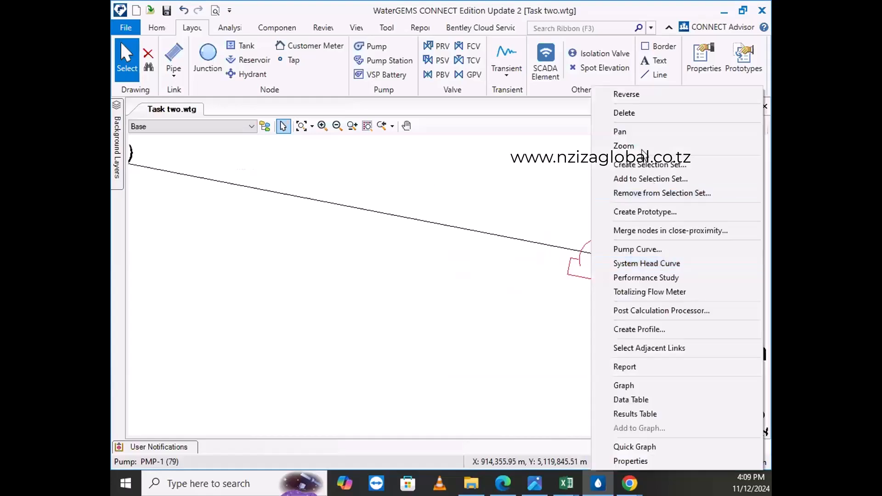
pyautogui.click(625, 95)
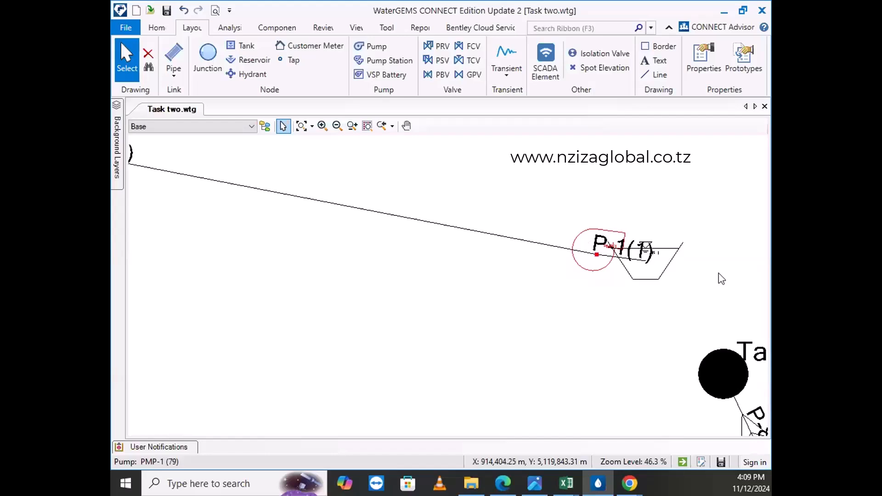
pyautogui.rightClick(598, 260)
pyautogui.click(652, 93)
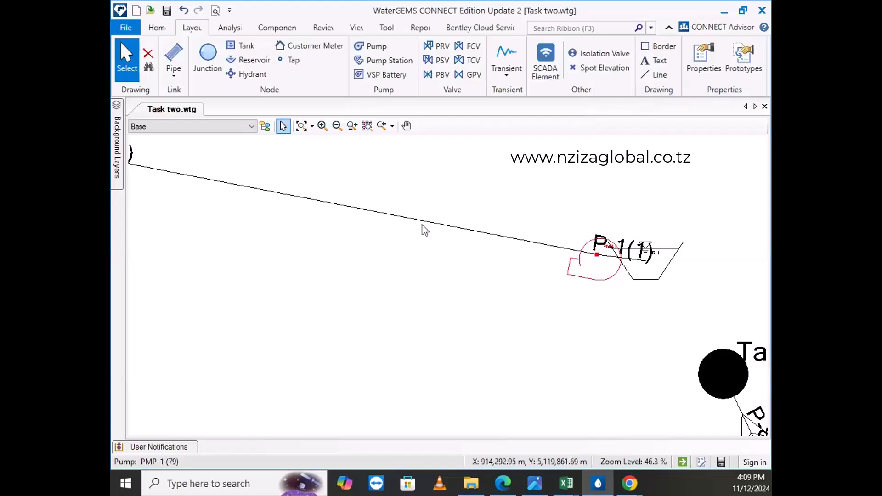
# - Open the pump definitions editor from the Pump Definition property of PMP-1
pyautogui.scroll(-4, 422, 230)
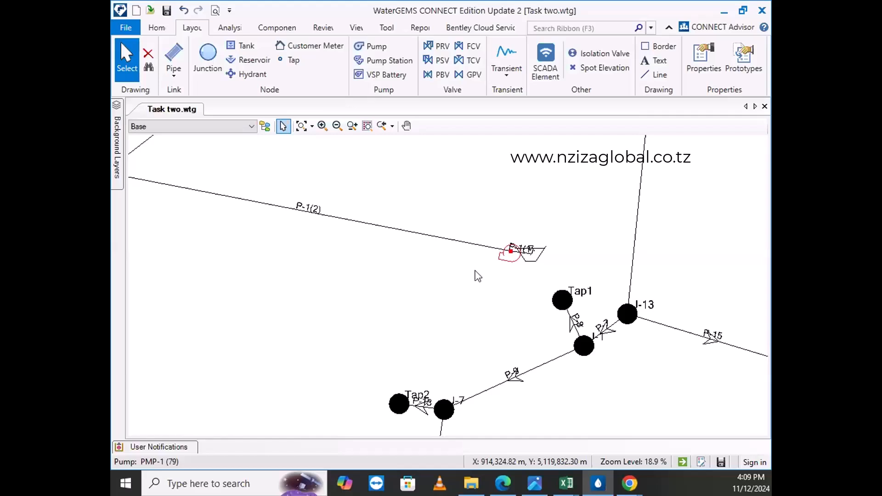
pyautogui.rightClick(384, 230)
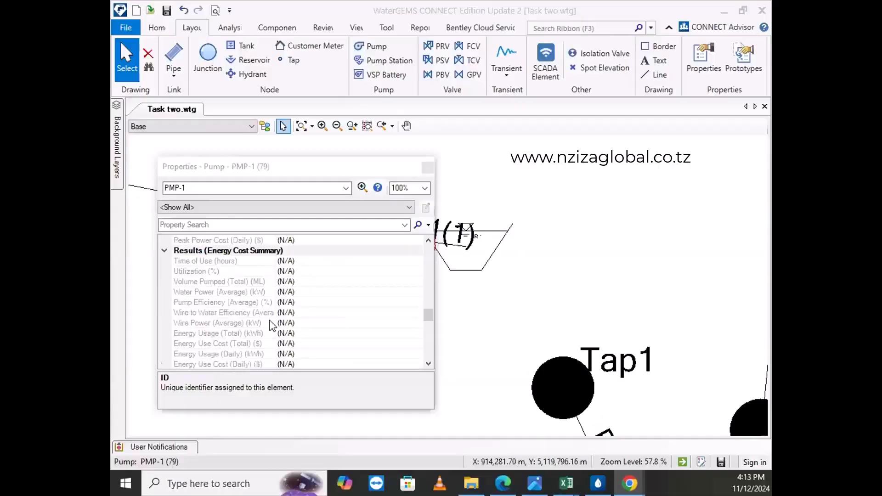
pyautogui.scroll(10, 271, 322)
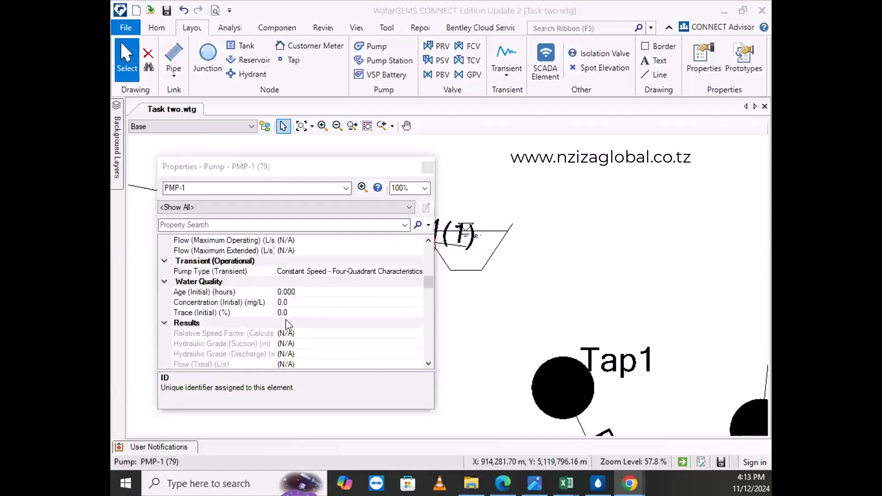
pyautogui.scroll(5, 248, 293)
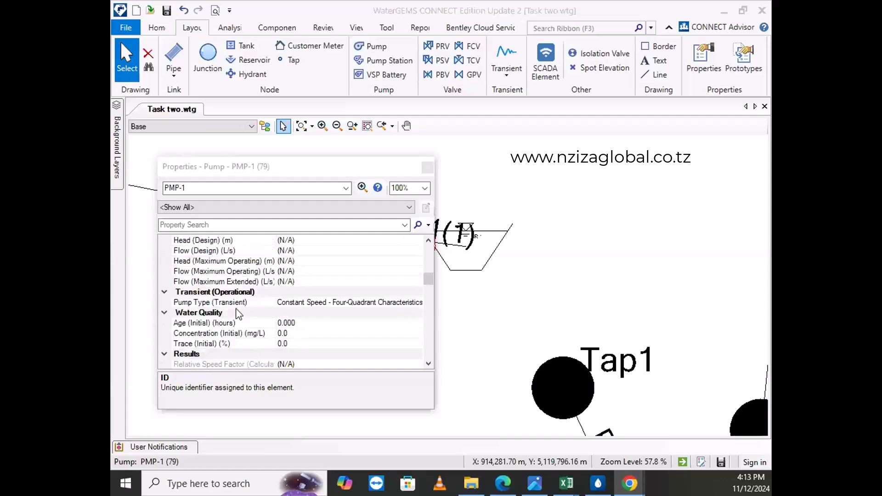
pyautogui.click(193, 282)
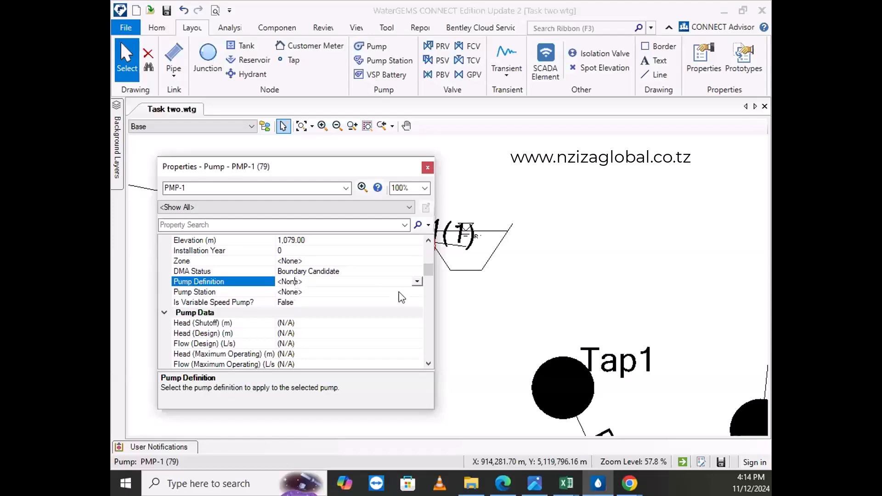
pyautogui.click(417, 282)
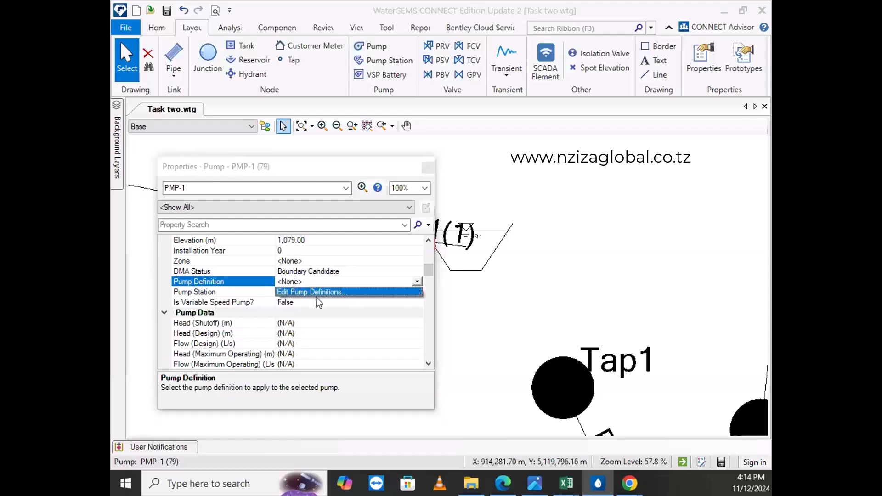
pyautogui.click(294, 299)
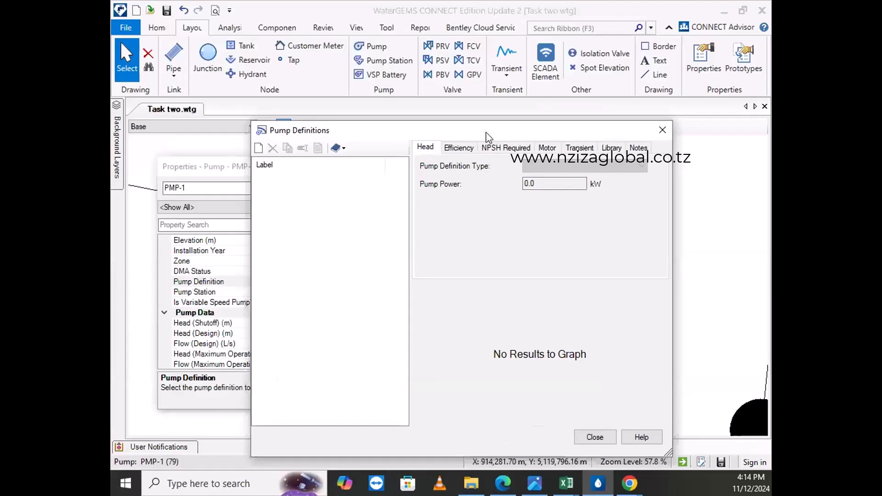
# - Create a new pump definition and set its type to Design Point (1 Point)
pyautogui.moveTo(485, 132); pyautogui.dragTo(447, 126)
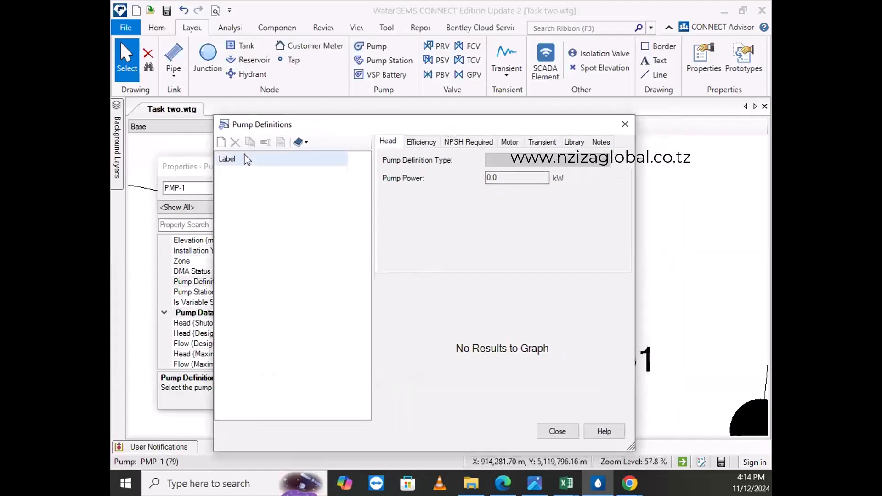
pyautogui.click(221, 142)
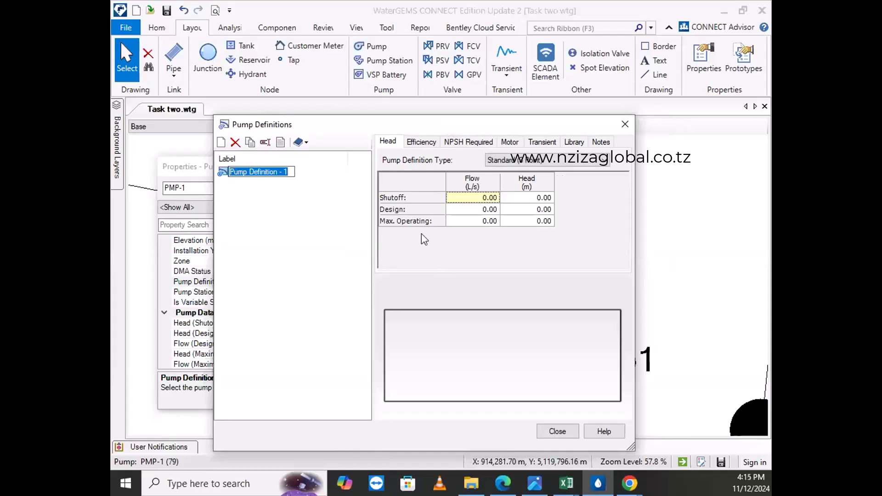
pyautogui.click(493, 160)
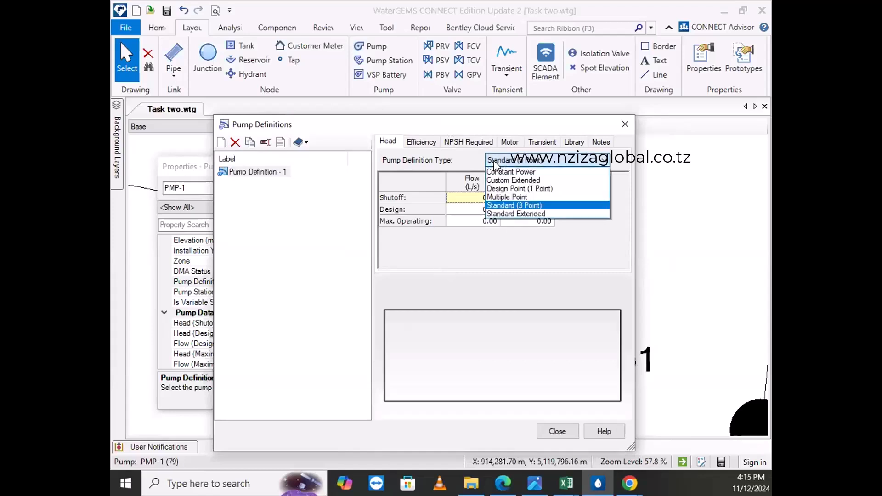
pyautogui.click(540, 195)
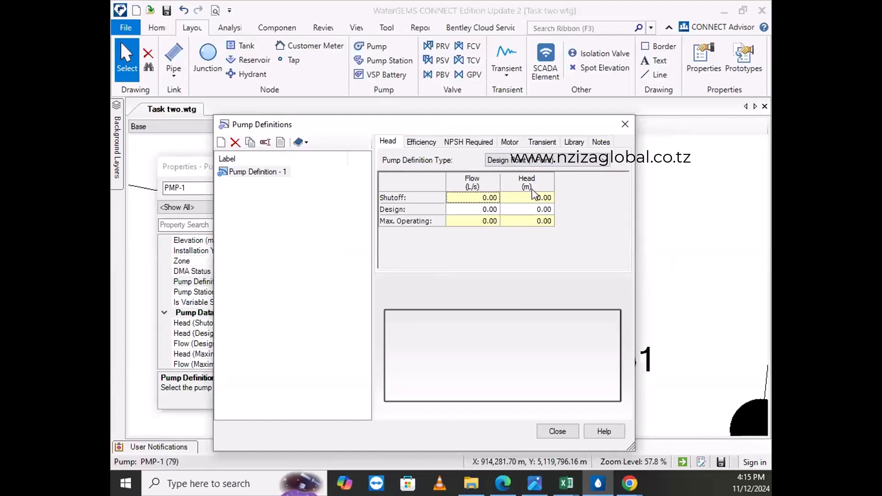
# - Enter the design flow and set the design head to 40 m in the new pump definition
pyautogui.click(478, 210)
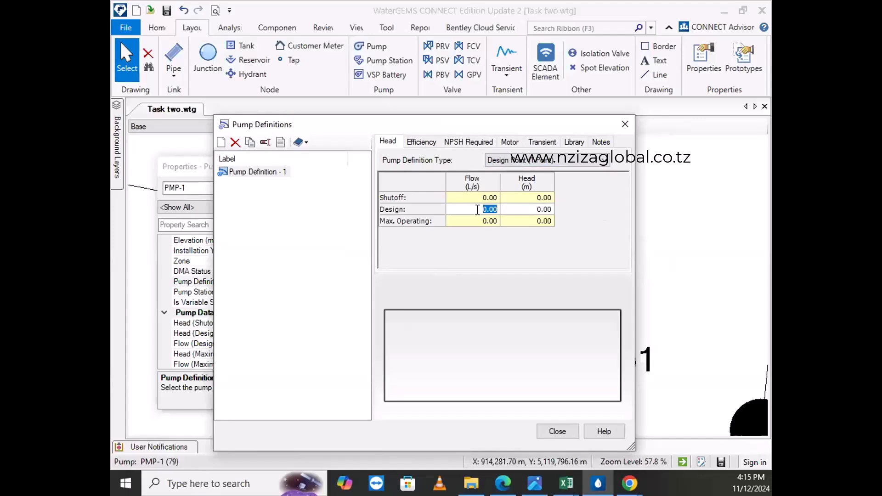
pyautogui.write('2')
pyautogui.press('BackSpace')
pyautogui.click(526, 211)
pyautogui.click(525, 210)
pyautogui.write('40')
pyautogui.press('Return')
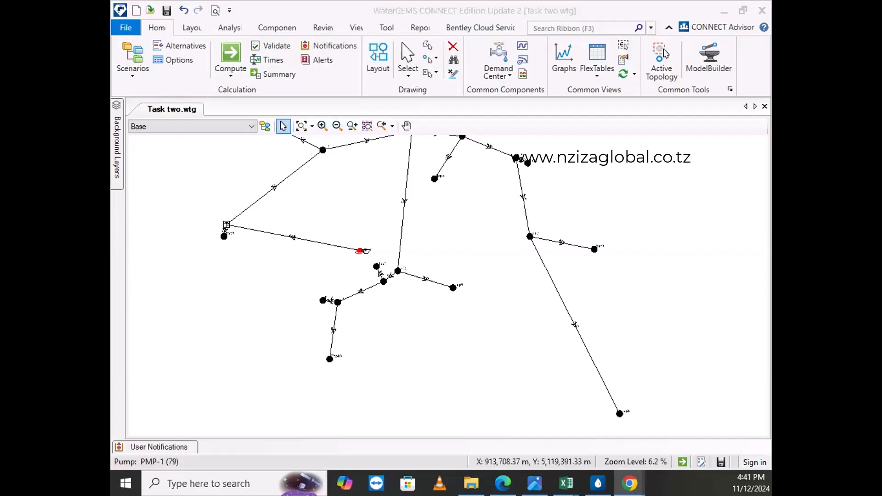
pyautogui.click(213, 163)
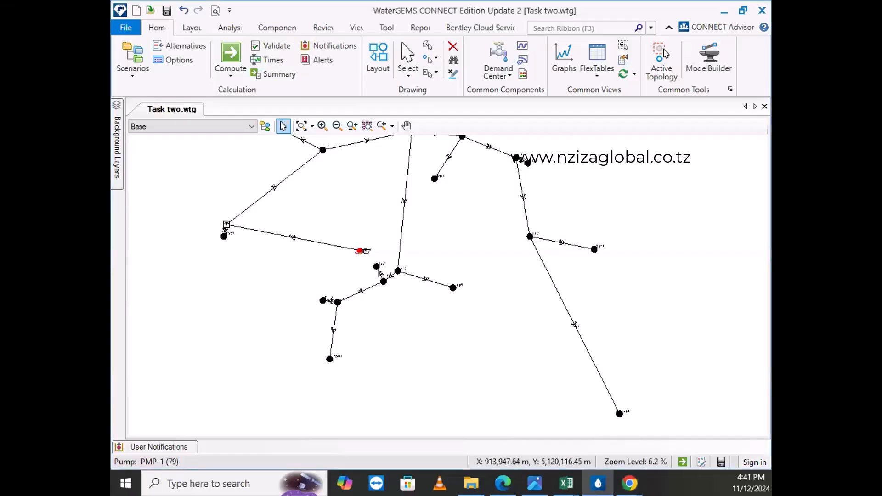
pyautogui.hotkey('alt', 'Tab')
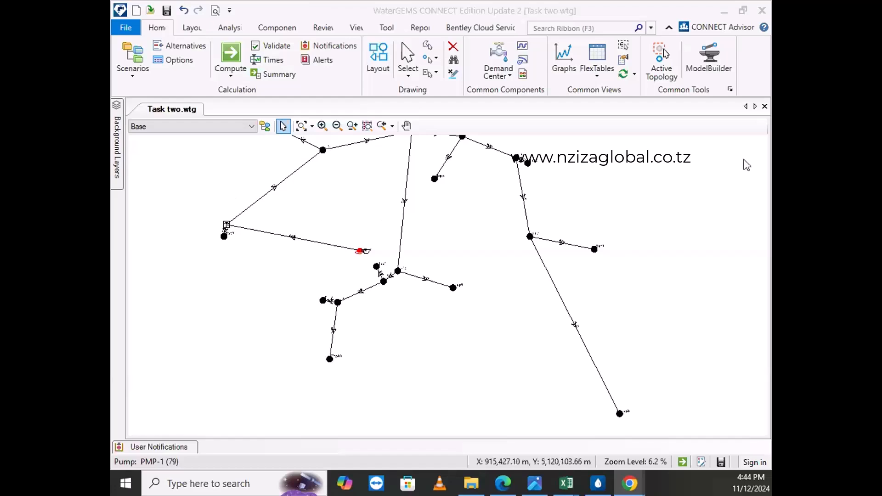
# - Run the query for the path to the nearest downstream element, starting at Tap8 with Reservoir as the element type
pyautogui.click(357, 27)
pyautogui.click(666, 45)
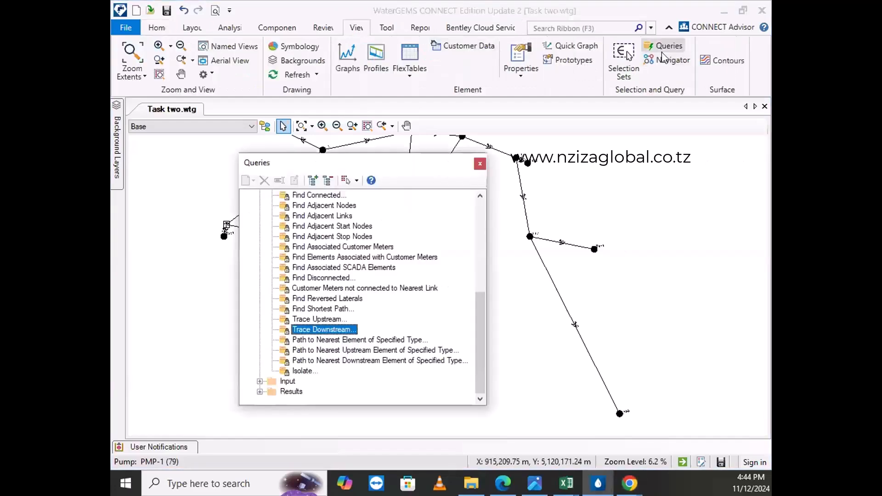
pyautogui.click(329, 361)
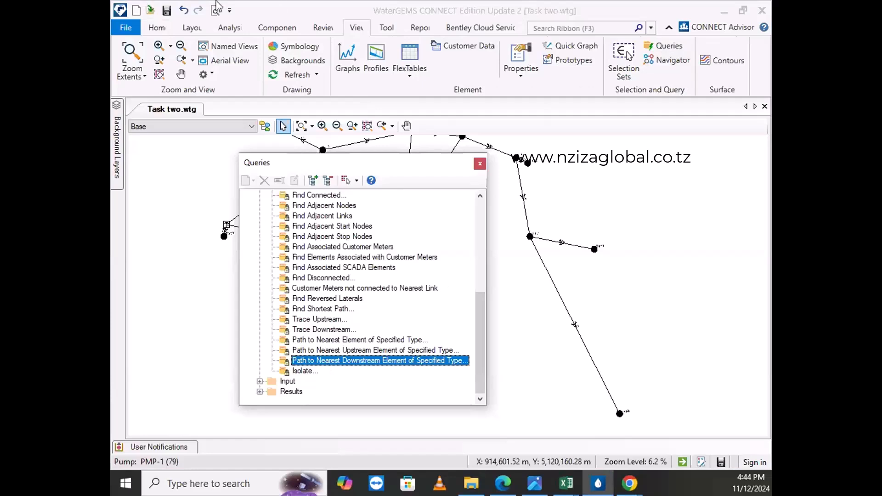
pyautogui.doubleClick(420, 361)
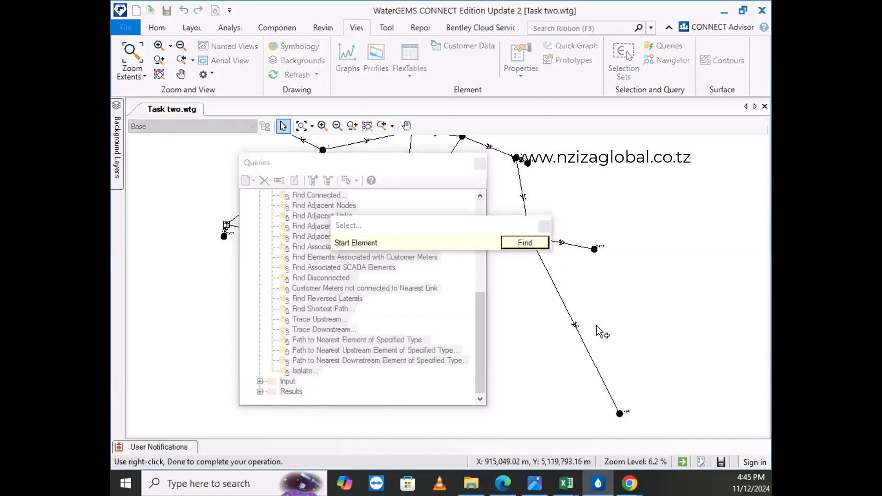
pyautogui.click(623, 414)
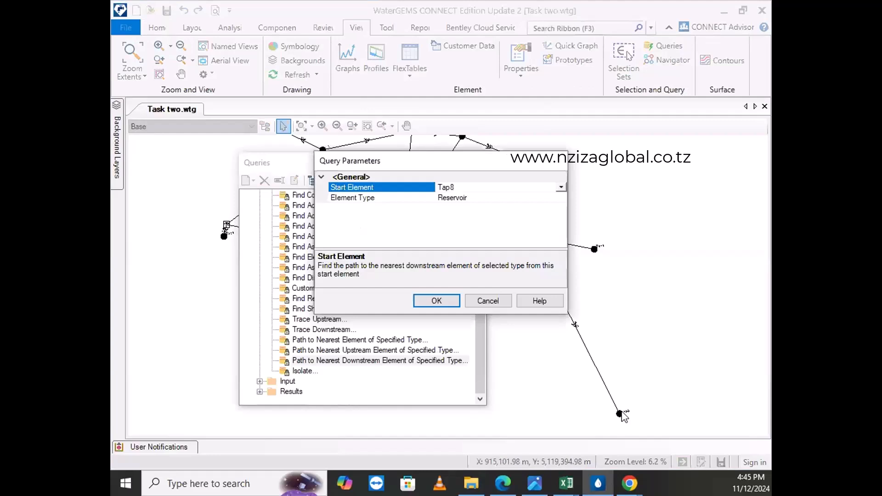
pyautogui.click(448, 199)
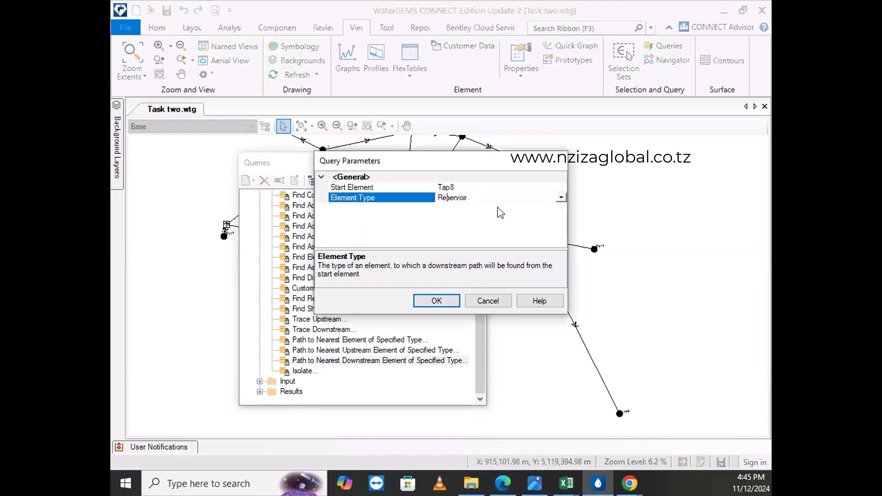
pyautogui.click(561, 198)
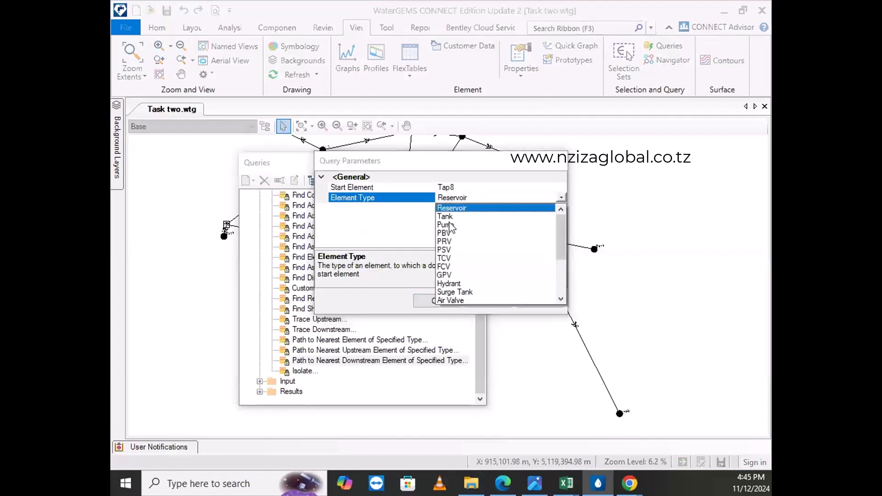
pyautogui.click(459, 205)
pyautogui.click(451, 305)
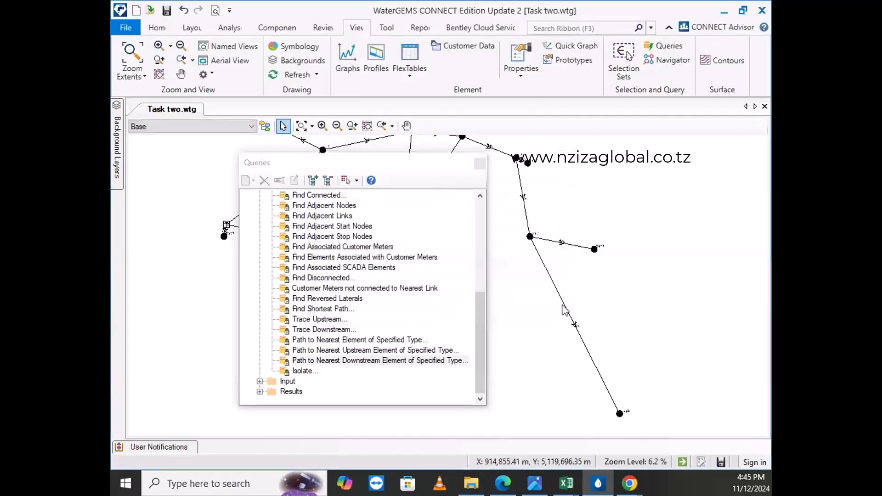
# - Run the query for the path to the nearest upstream element, starting at Tap8 with Reservoir as the element type
pyautogui.scroll(-2, 660, 305)
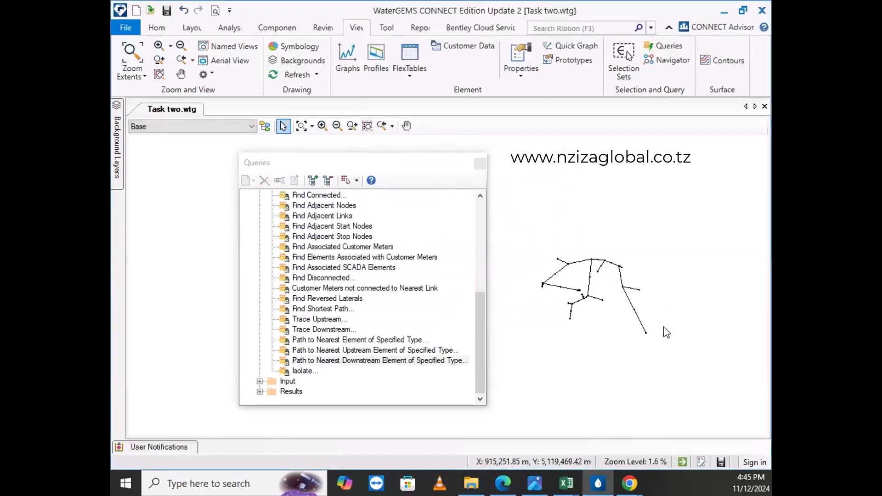
pyautogui.scroll(2, 659, 323)
pyautogui.scroll(-2, 666, 296)
pyautogui.scroll(1, 639, 291)
pyautogui.scroll(1, 641, 296)
pyautogui.click(347, 361)
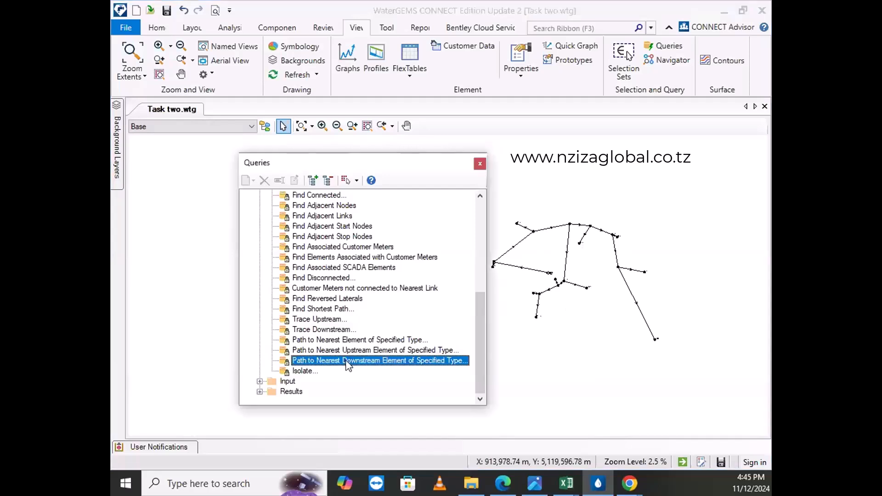
pyautogui.doubleClick(365, 350)
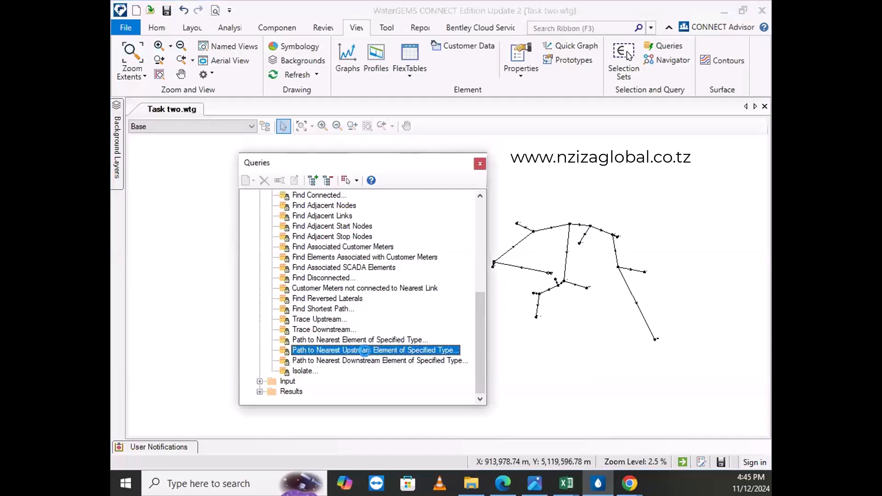
pyautogui.scroll(5, 658, 342)
pyautogui.click(655, 340)
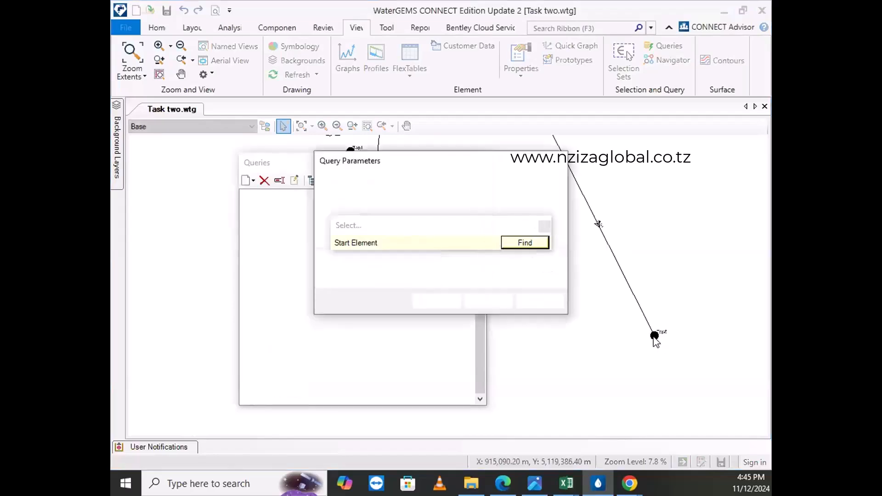
pyautogui.click(453, 300)
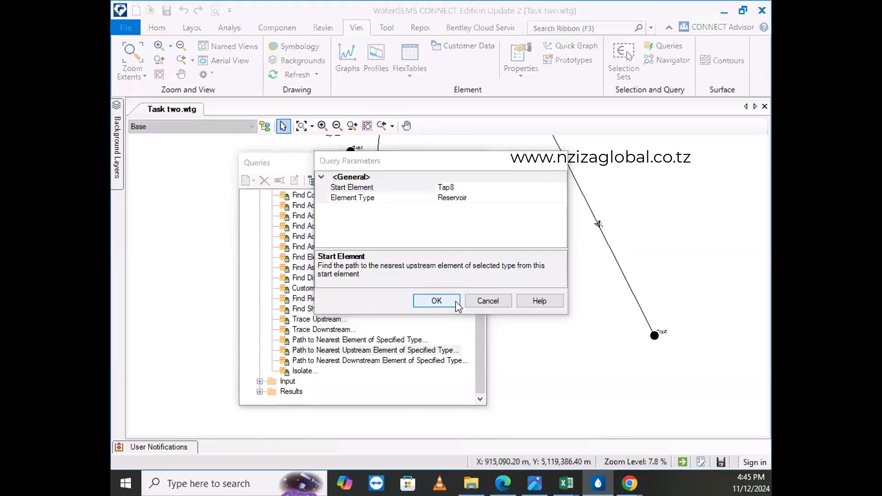
pyautogui.scroll(-5, 674, 313)
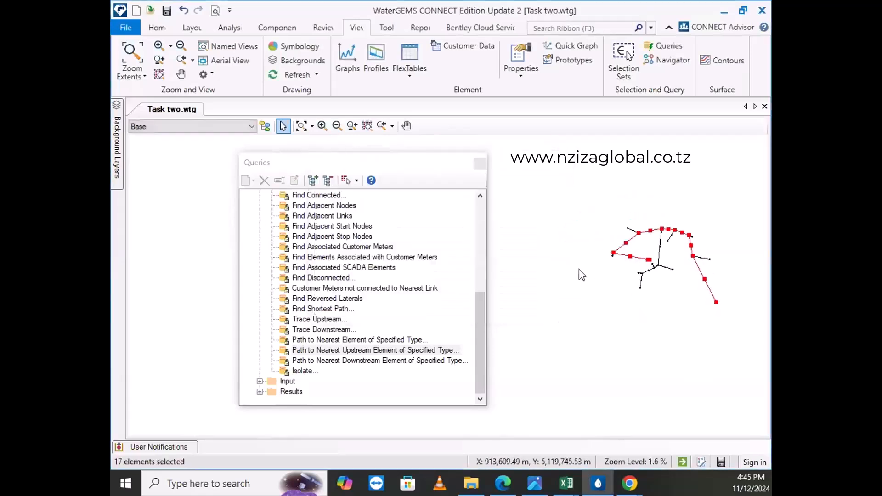